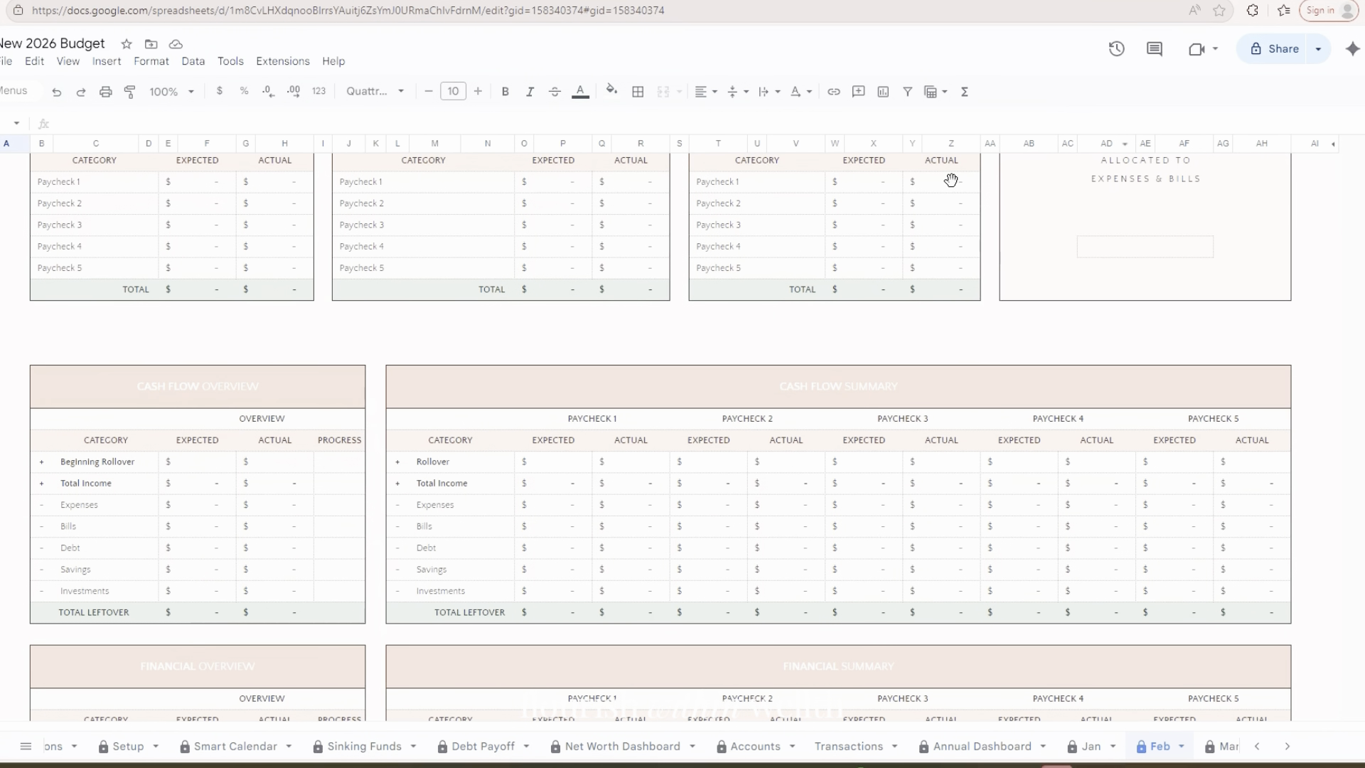
# Enter 02/04/2026 as the Paycheck 1 pay date in February's Paycheck Information table
pyautogui.scroll(1, 750, 398)
pyautogui.scroll(5, 755, 391)
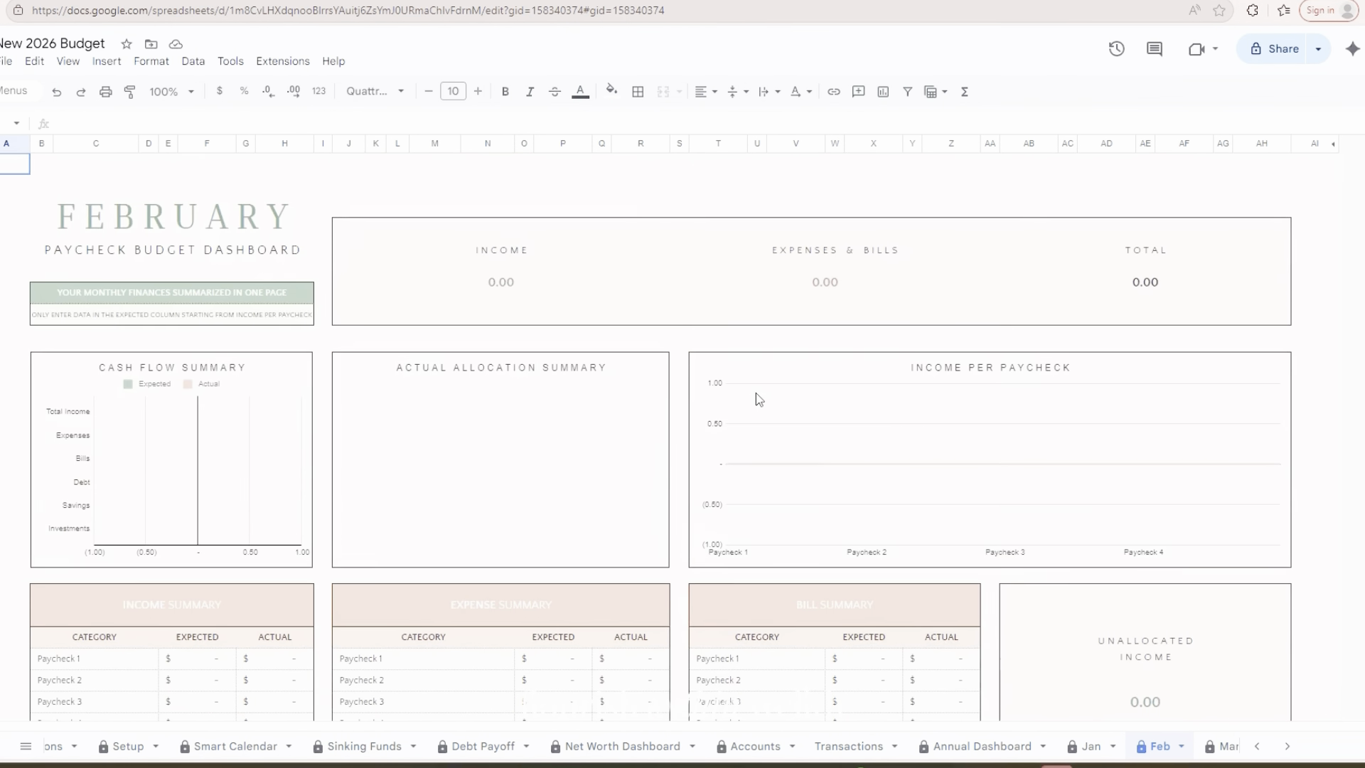
pyautogui.scroll(-4, 757, 396)
pyautogui.scroll(-2, 758, 400)
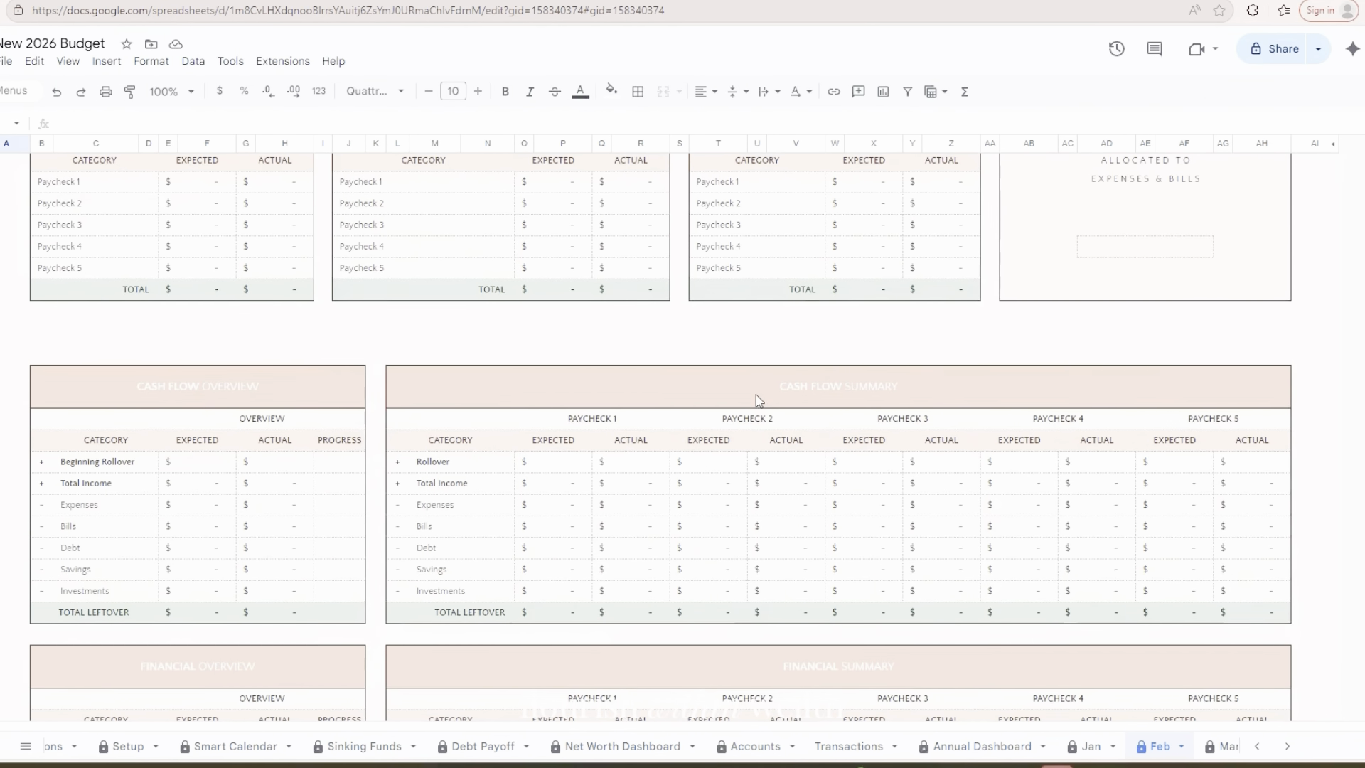
pyautogui.scroll(-8, 759, 399)
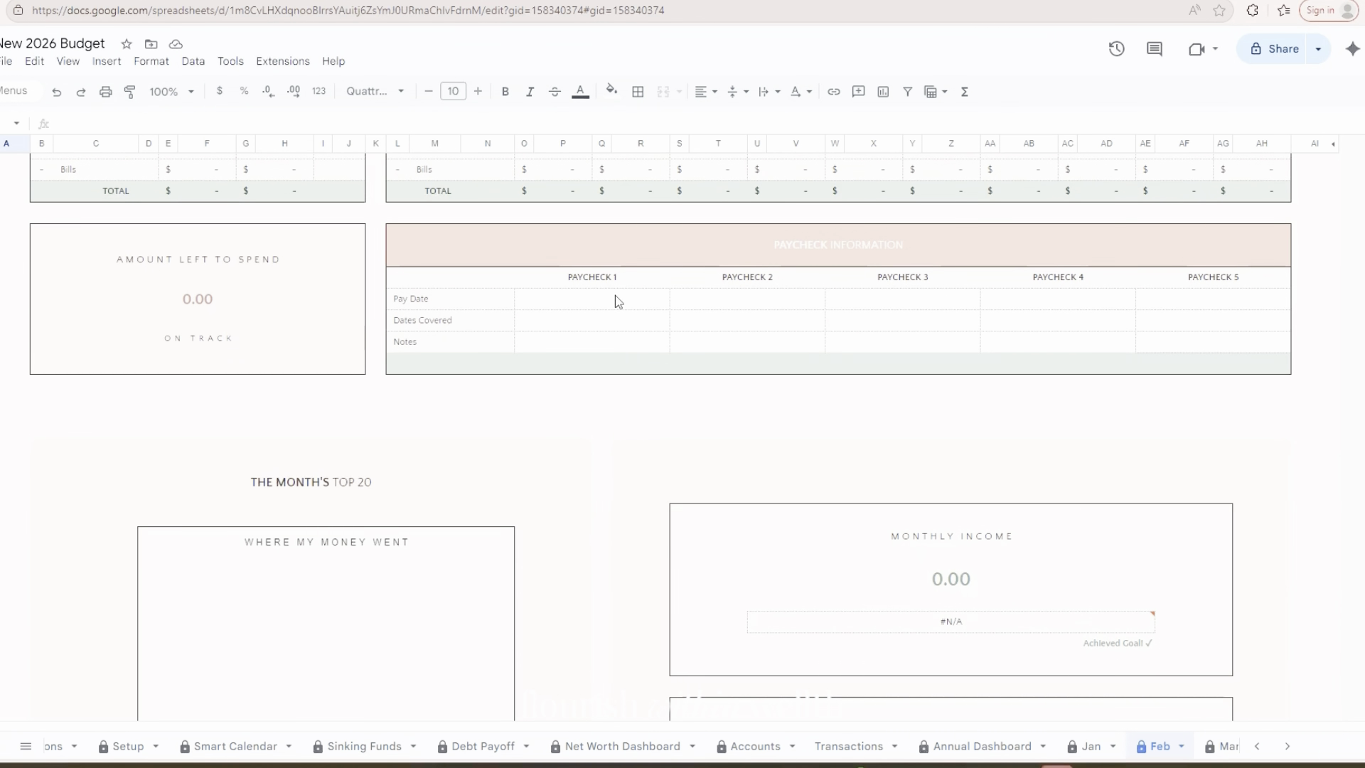
pyautogui.click(613, 295)
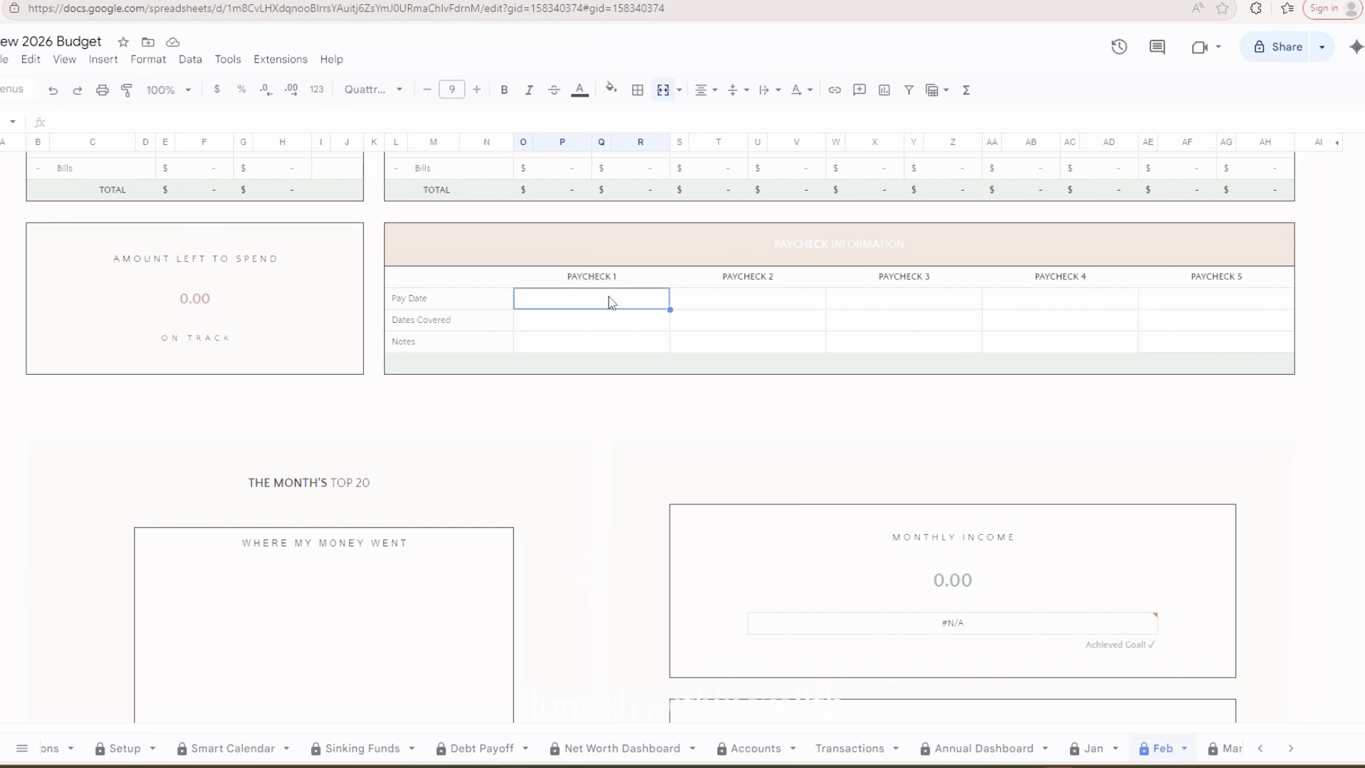
pyautogui.doubleClick(608, 297)
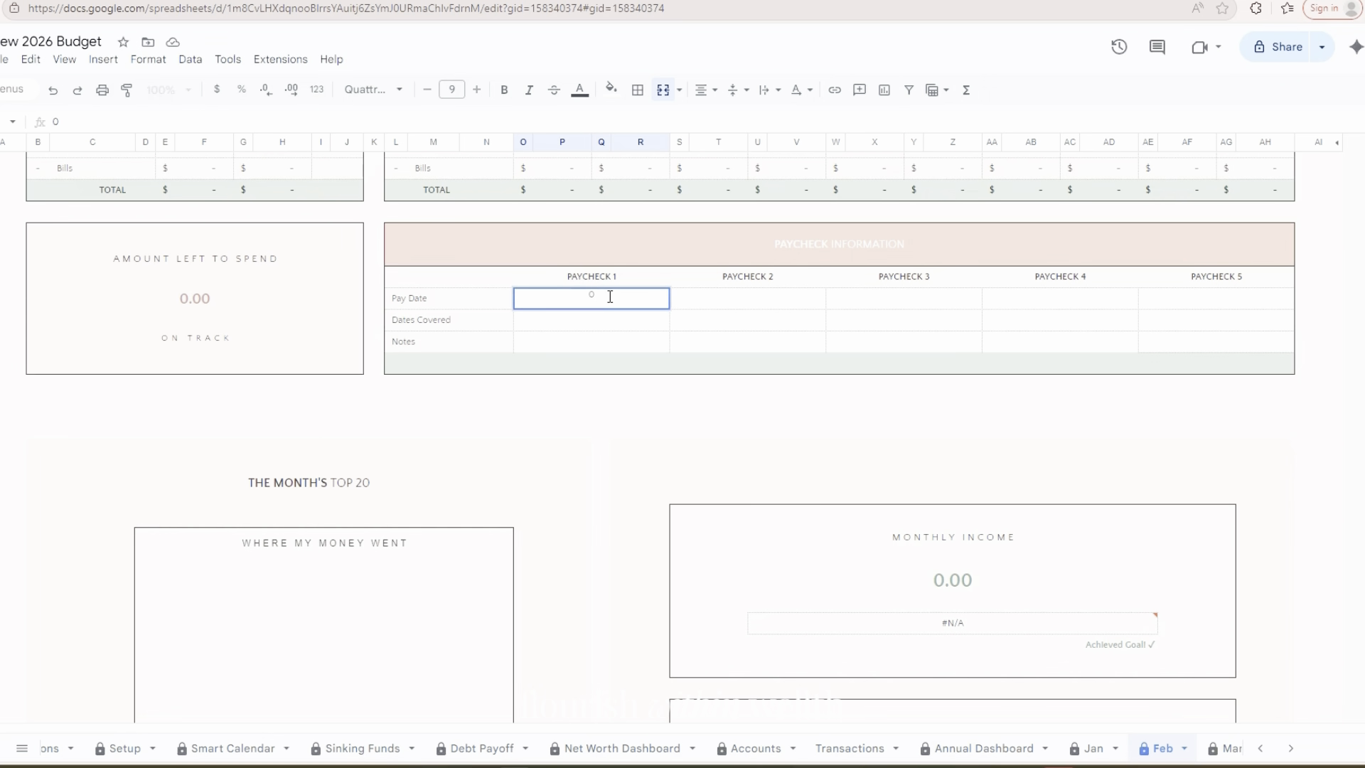
pyautogui.write('02/04/2026')
pyautogui.press('Tab')
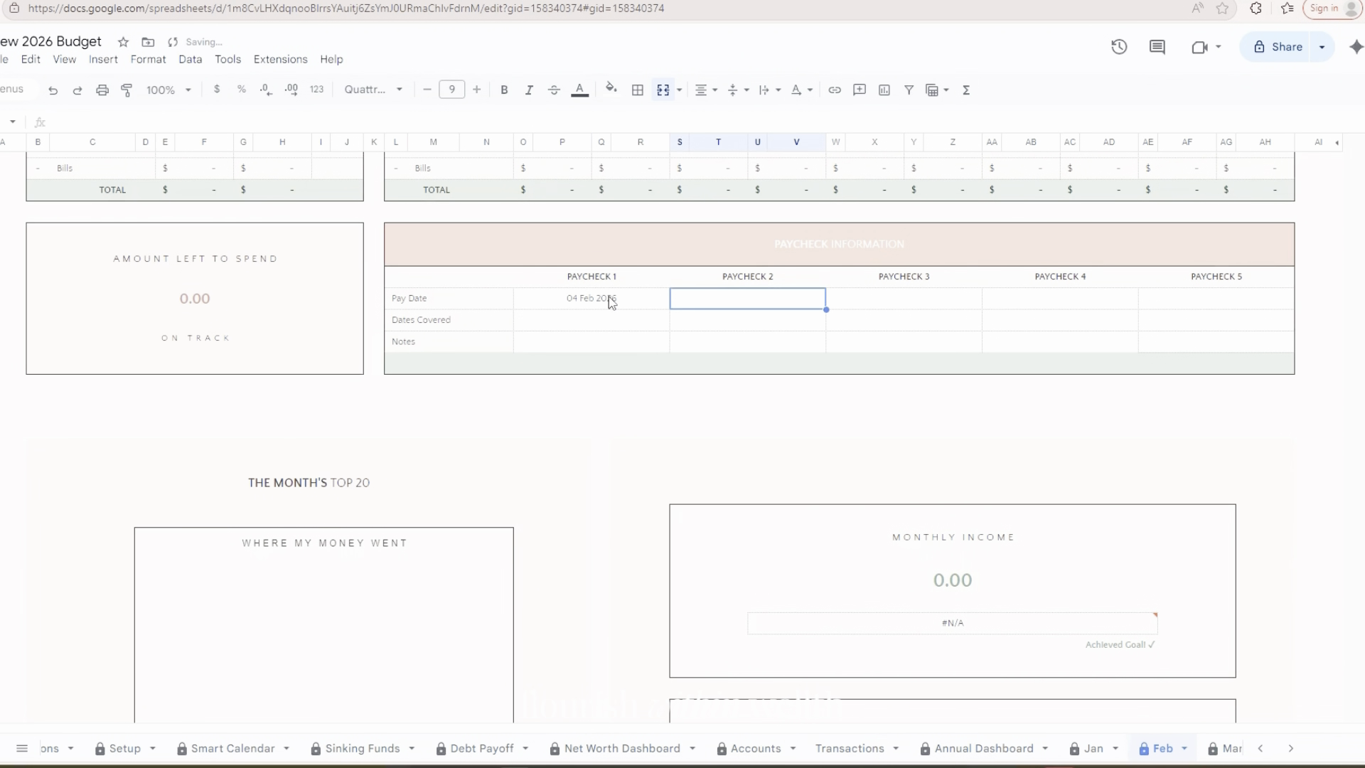
# Enter the pay dates 02/11/2026 for Paycheck 2 and 18 Feb 2026 for Paycheck 3
pyautogui.write('02/')
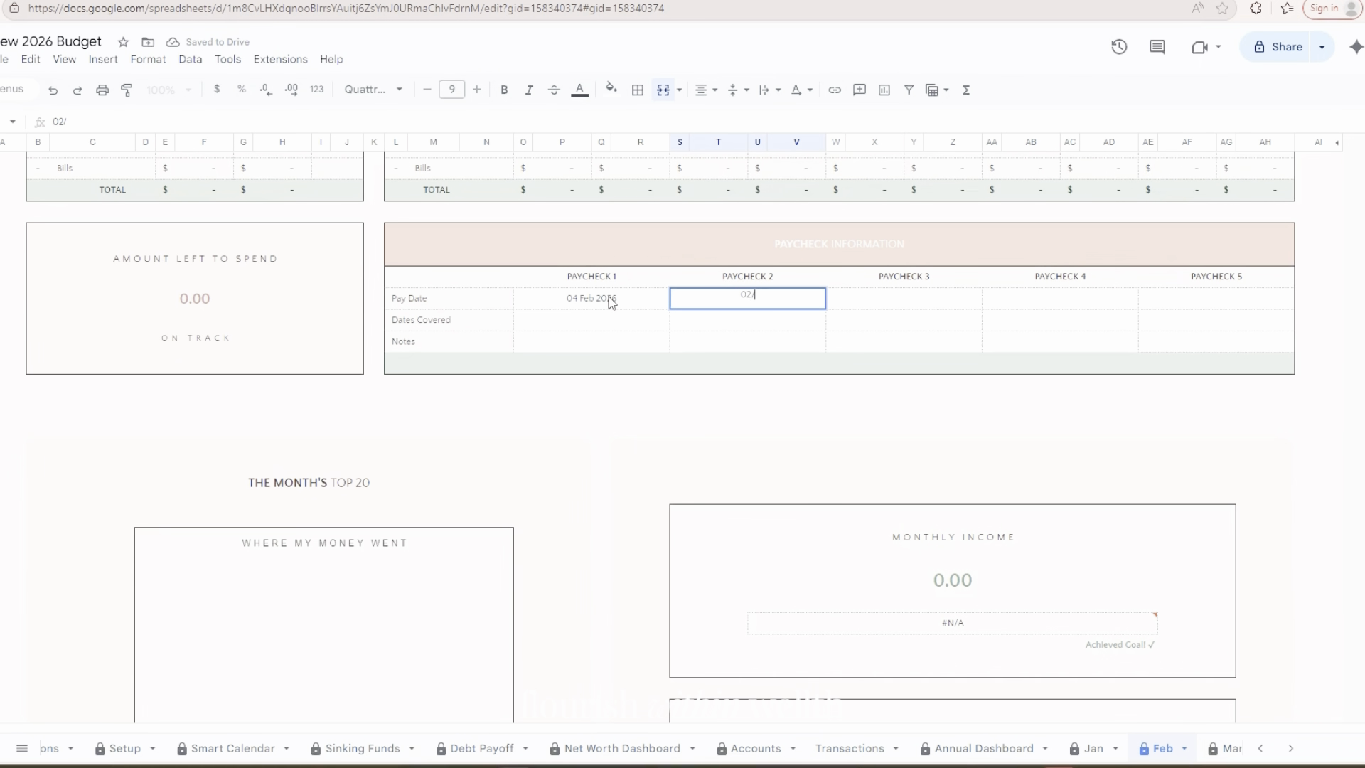
pyautogui.write('11/2026')
pyautogui.press('Tab')
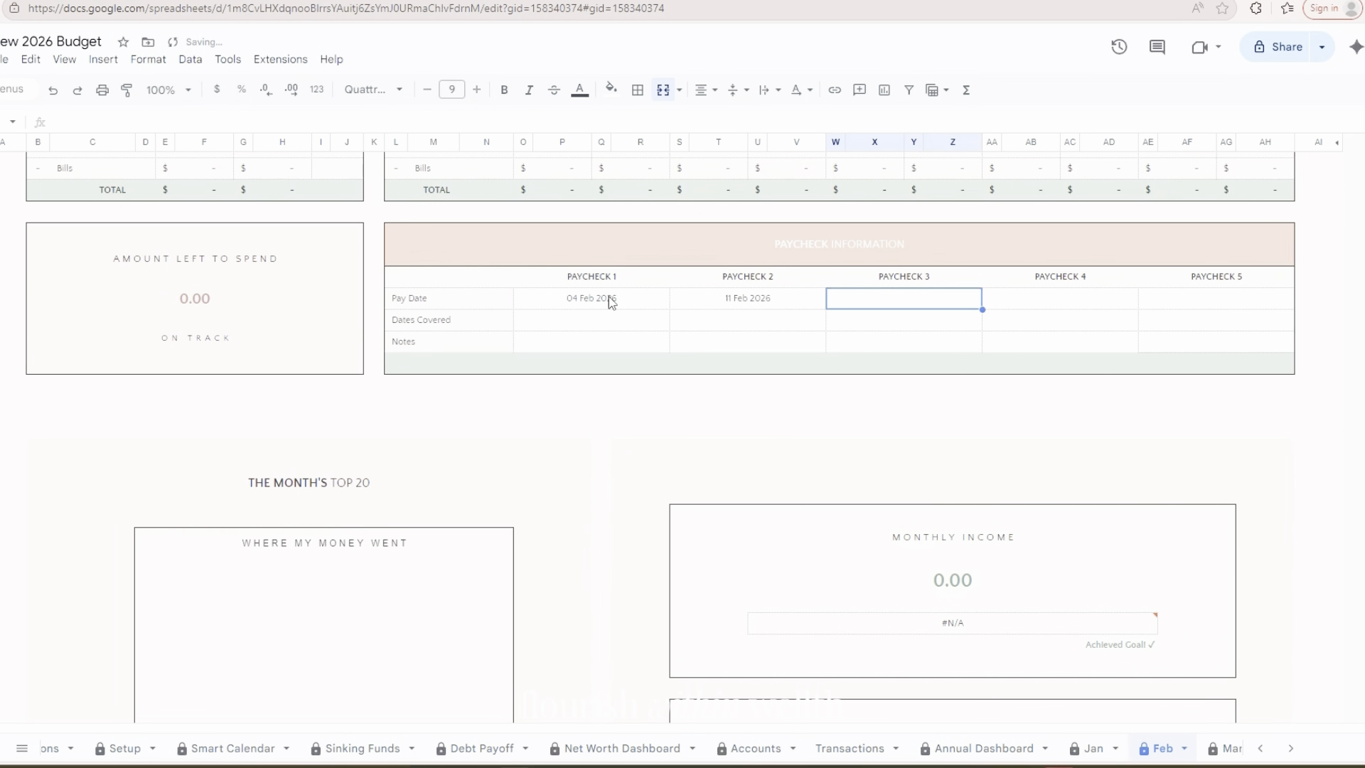
pyautogui.write('02/')
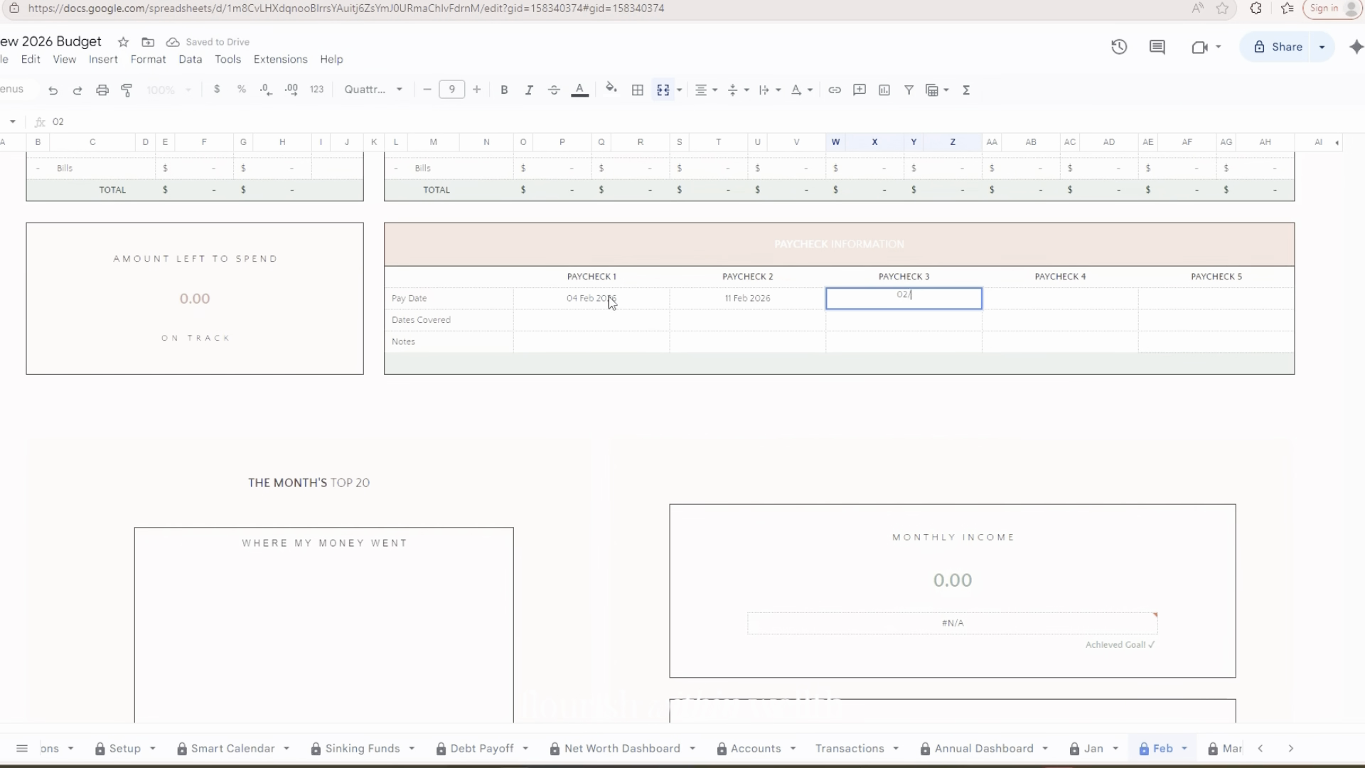
pyautogui.write('18/20260')
pyautogui.press('Tab')
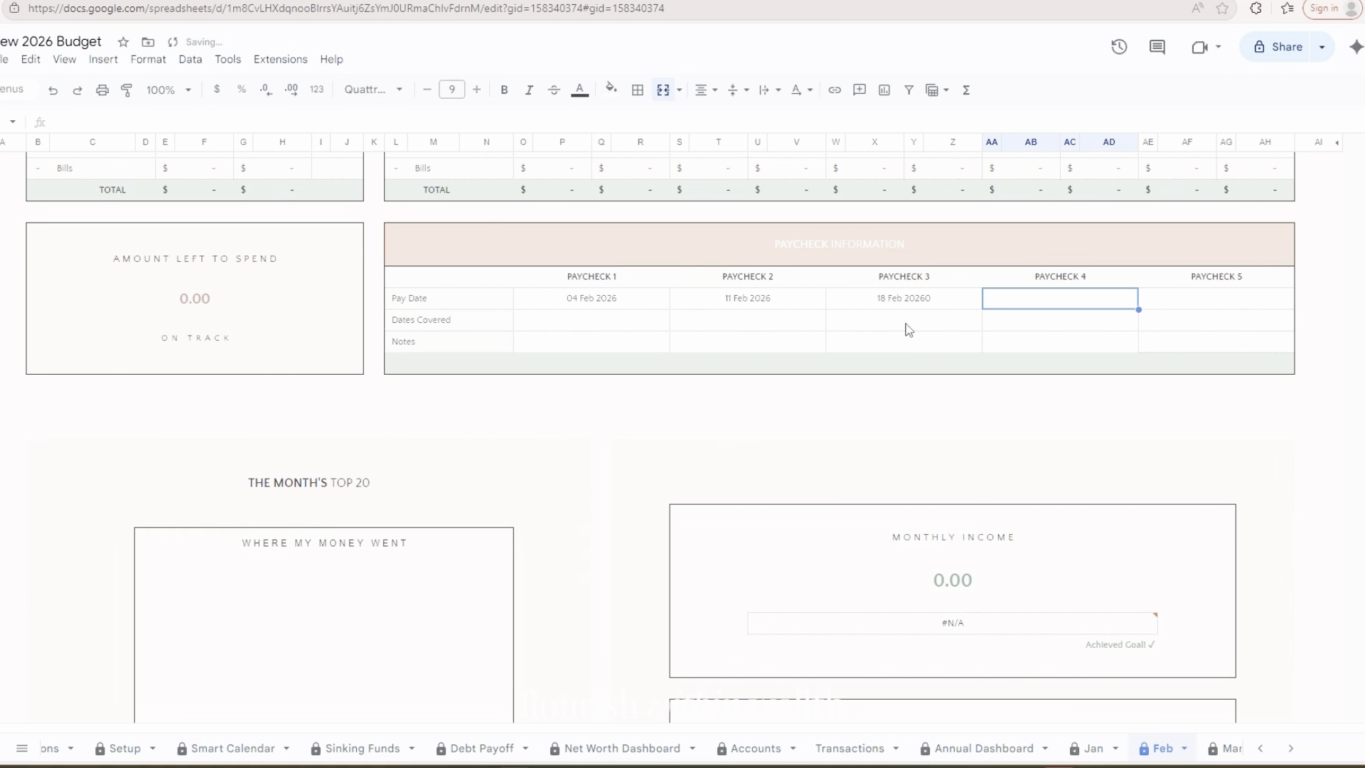
pyautogui.click(928, 304)
pyautogui.doubleClick(936, 301)
pyautogui.press('BackSpace')
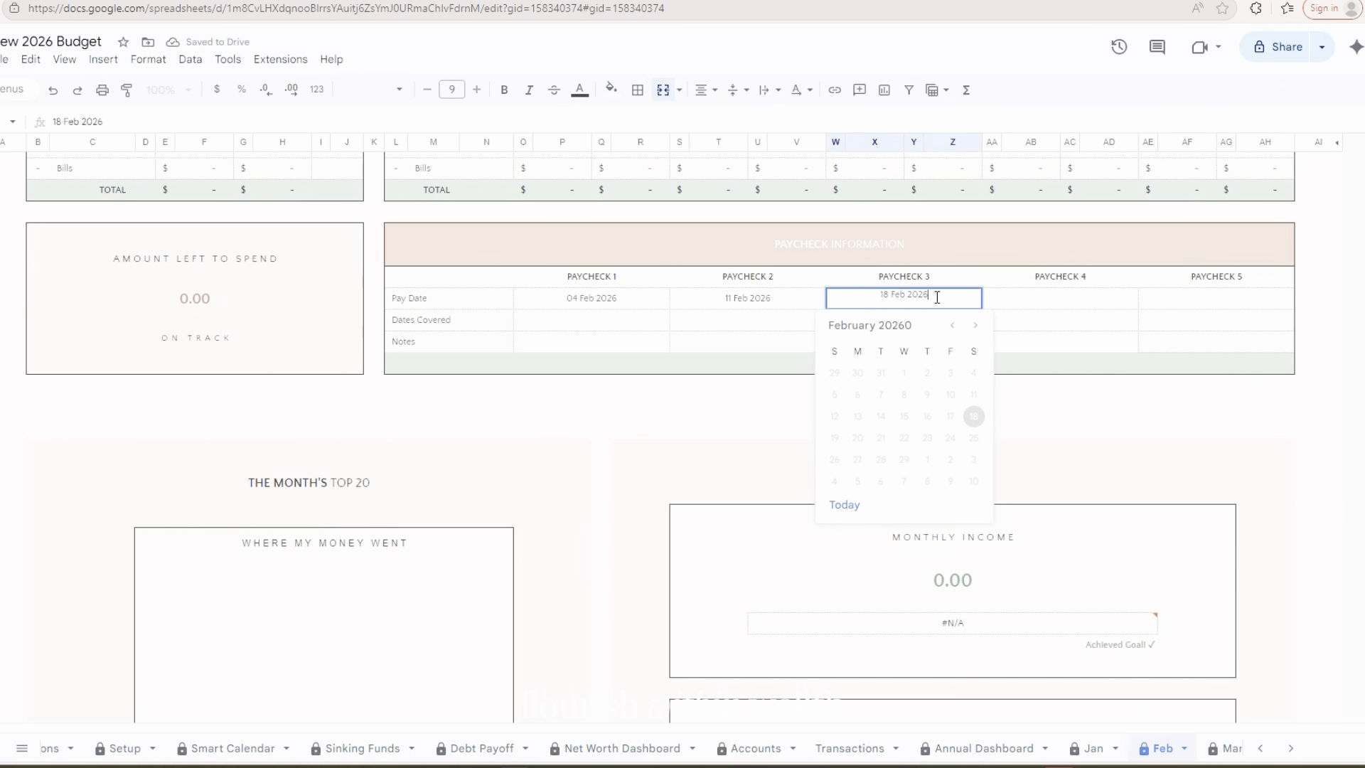
# Enter 02/25/2026 as the Paycheck 4 pay date
pyautogui.click(1104, 309)
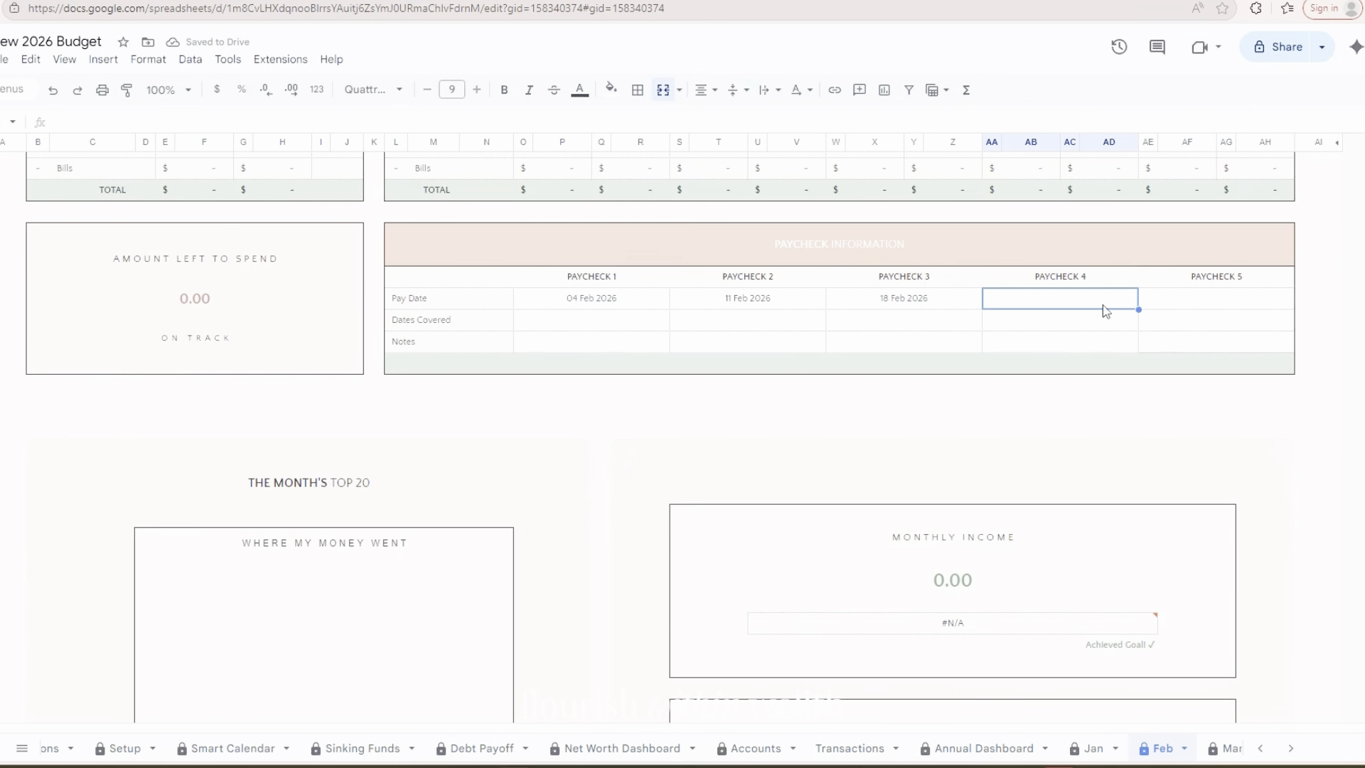
pyautogui.write('02/')
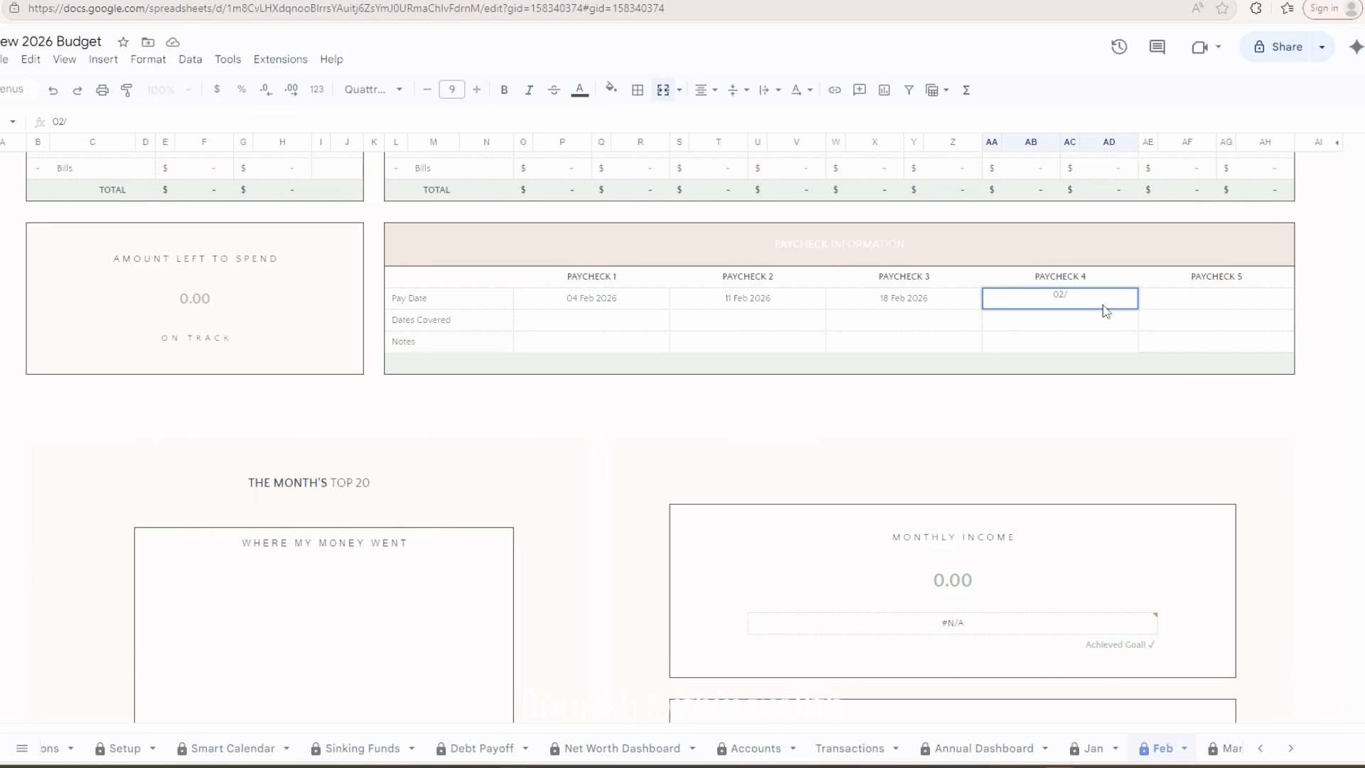
pyautogui.write('25/2026')
pyautogui.press('Return')
# Fill in the dates covered for Paycheck 1 as "02/04/2026 to 02/10/2026"
pyautogui.click(573, 320)
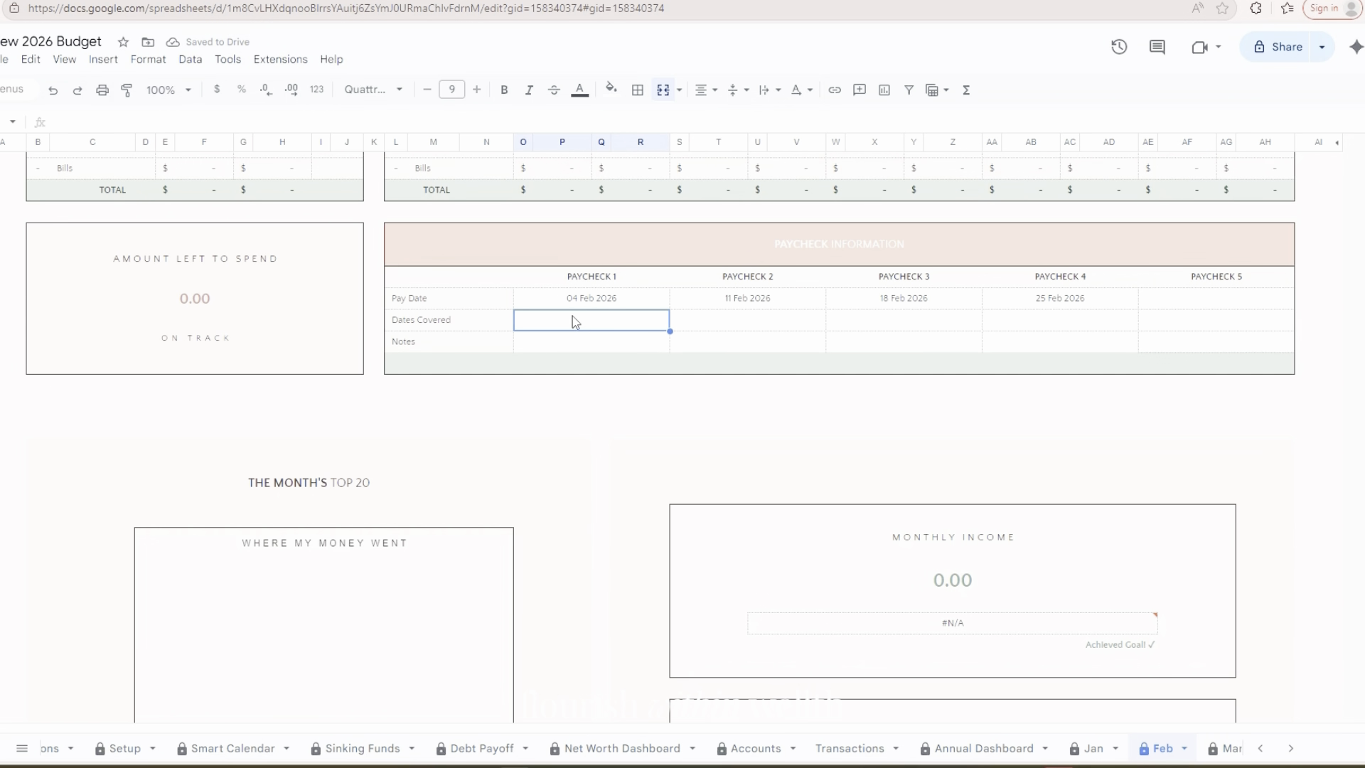
pyautogui.write('02/')
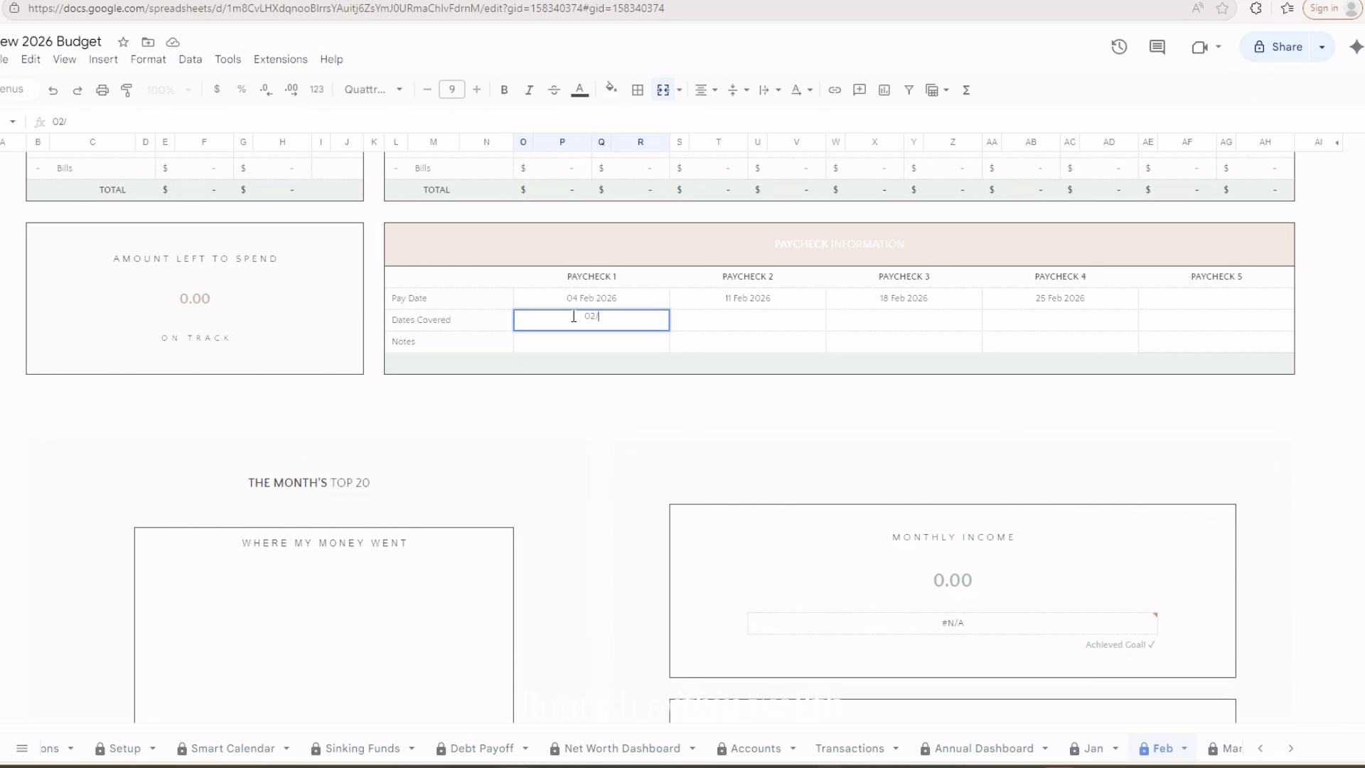
pyautogui.write('04/2026 to 02/10/2026')
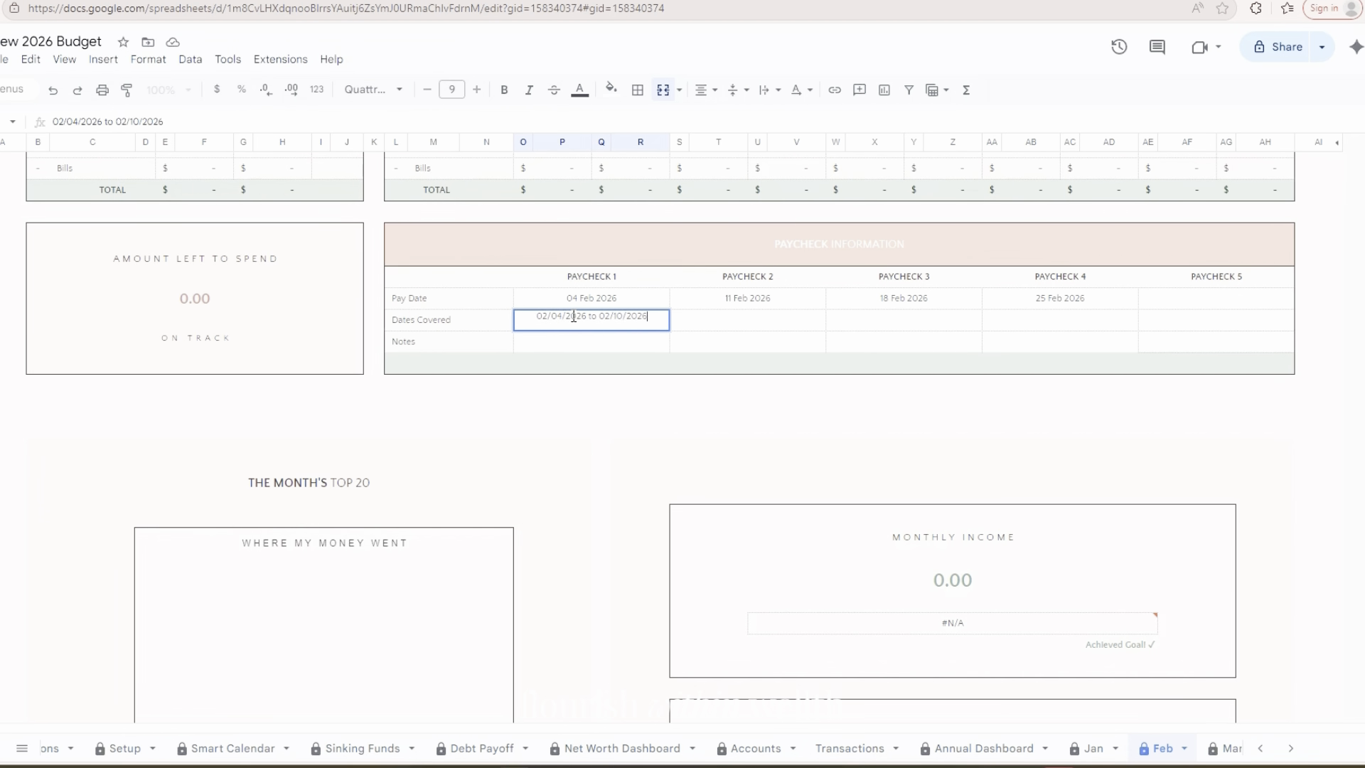
pyautogui.press('Tab')
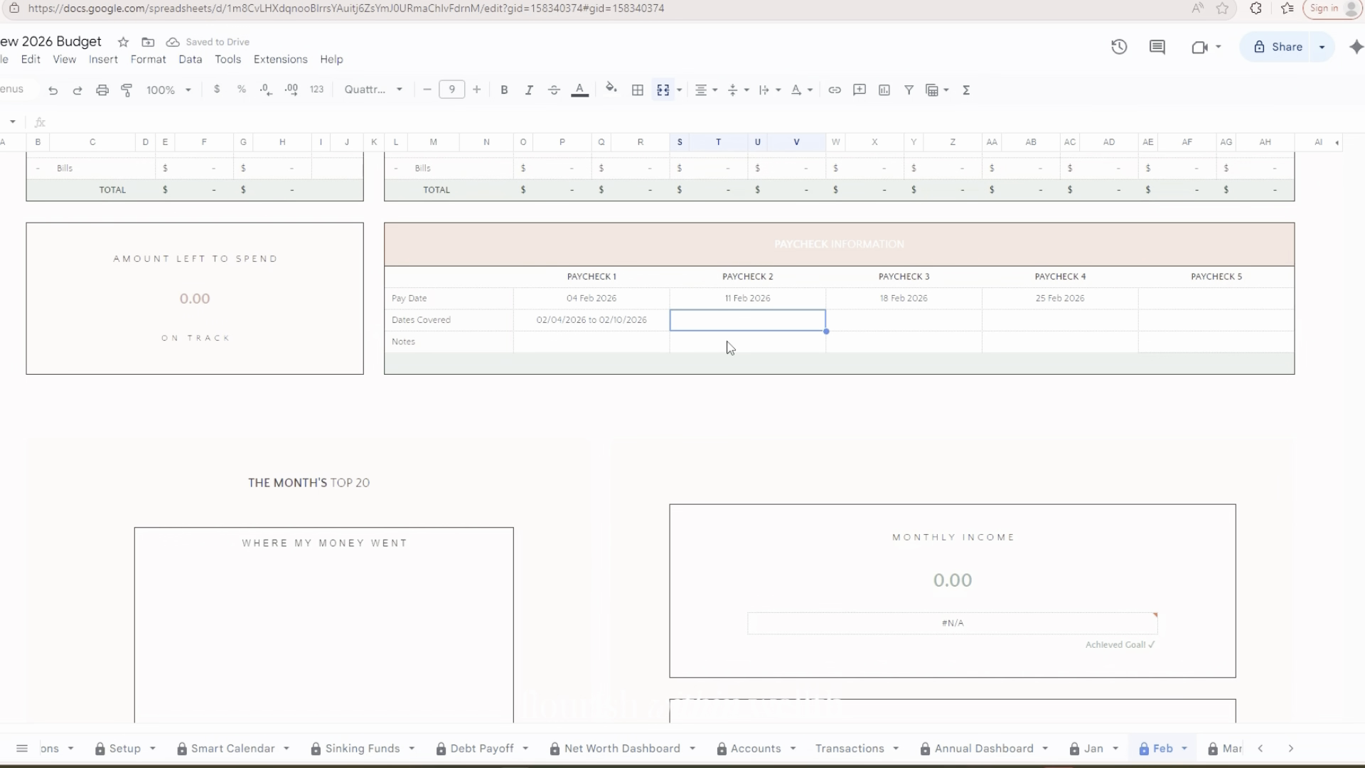
# Fill in the dates covered for Paycheck 2 as "02/11/2026 to 02/17/2026"
pyautogui.write('02/11/2026')
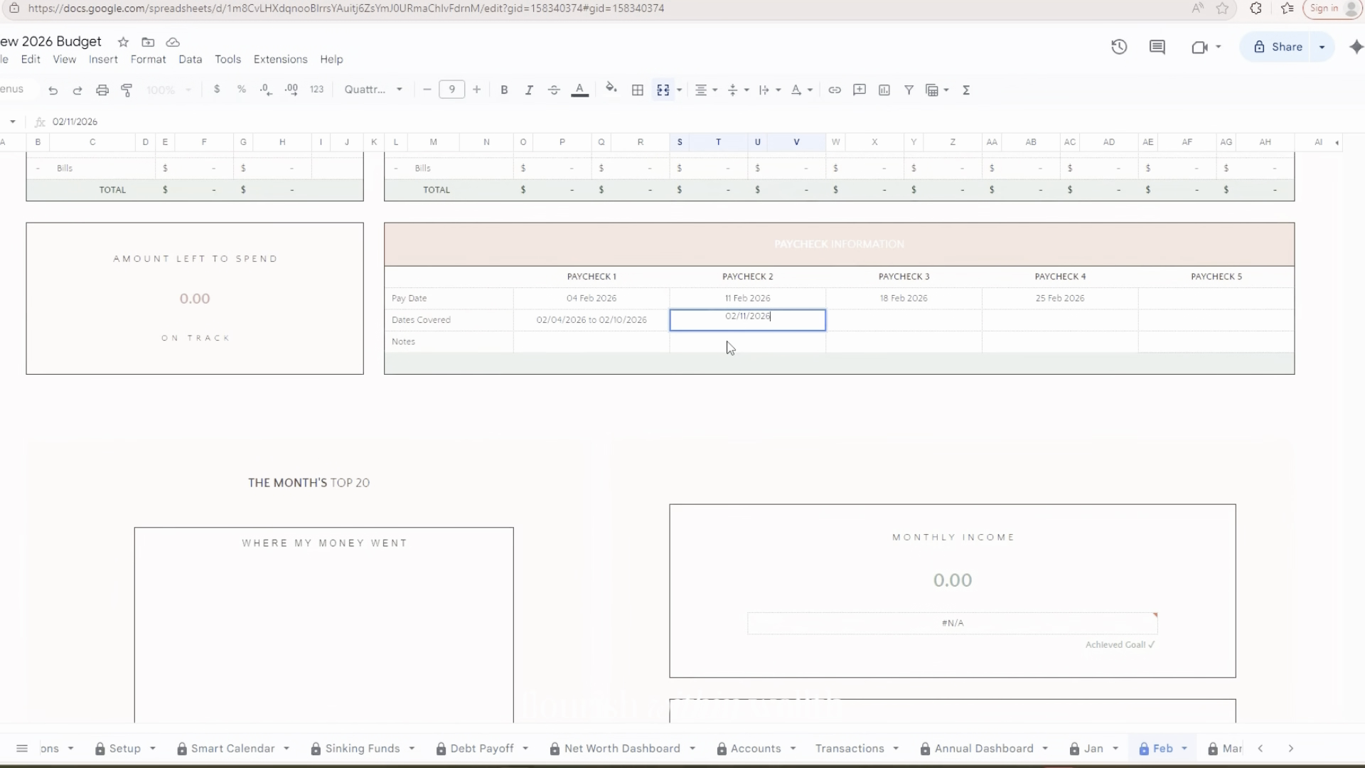
pyautogui.write(' to 02/17/2026')
pyautogui.press('Tab')
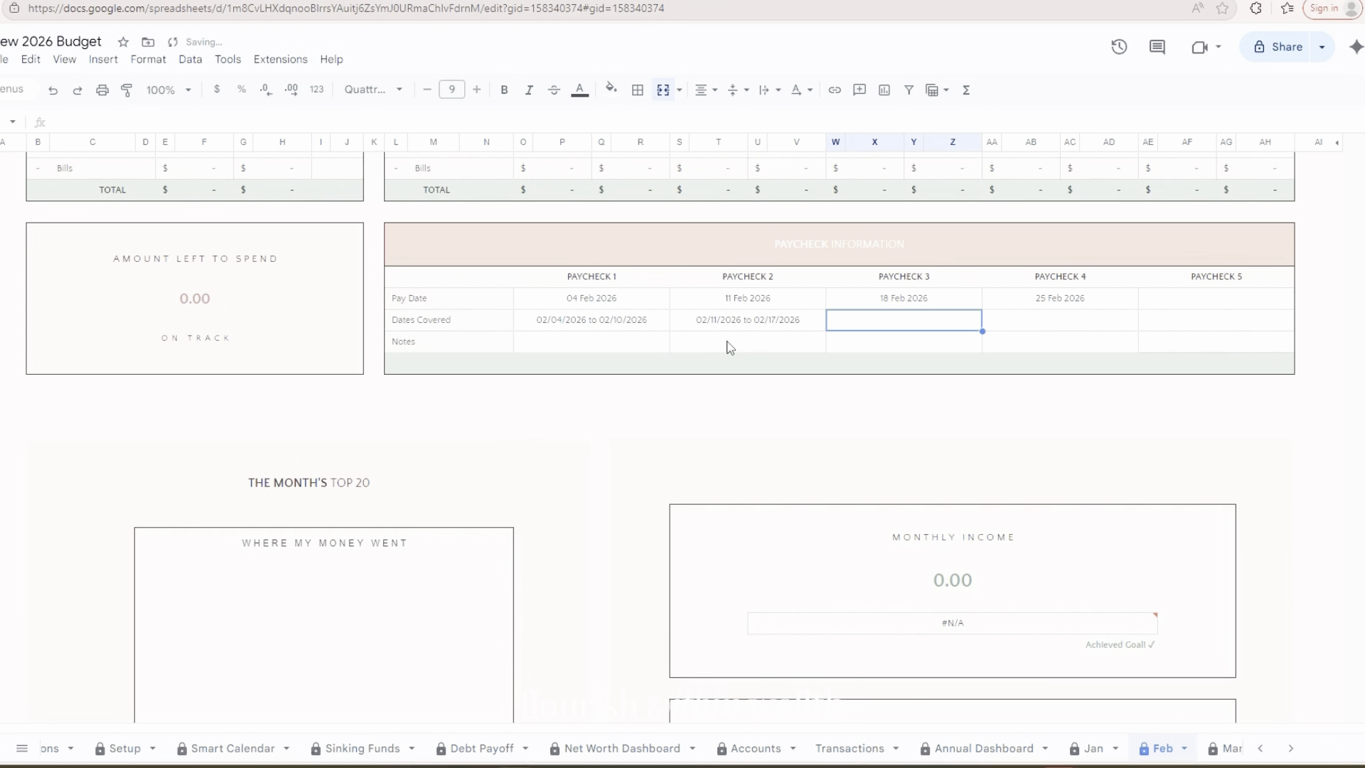
# Fill in the dates covered for Paycheck 3 as "02/18/2026 to 02/24/2026"
pyautogui.write('02/18/20')
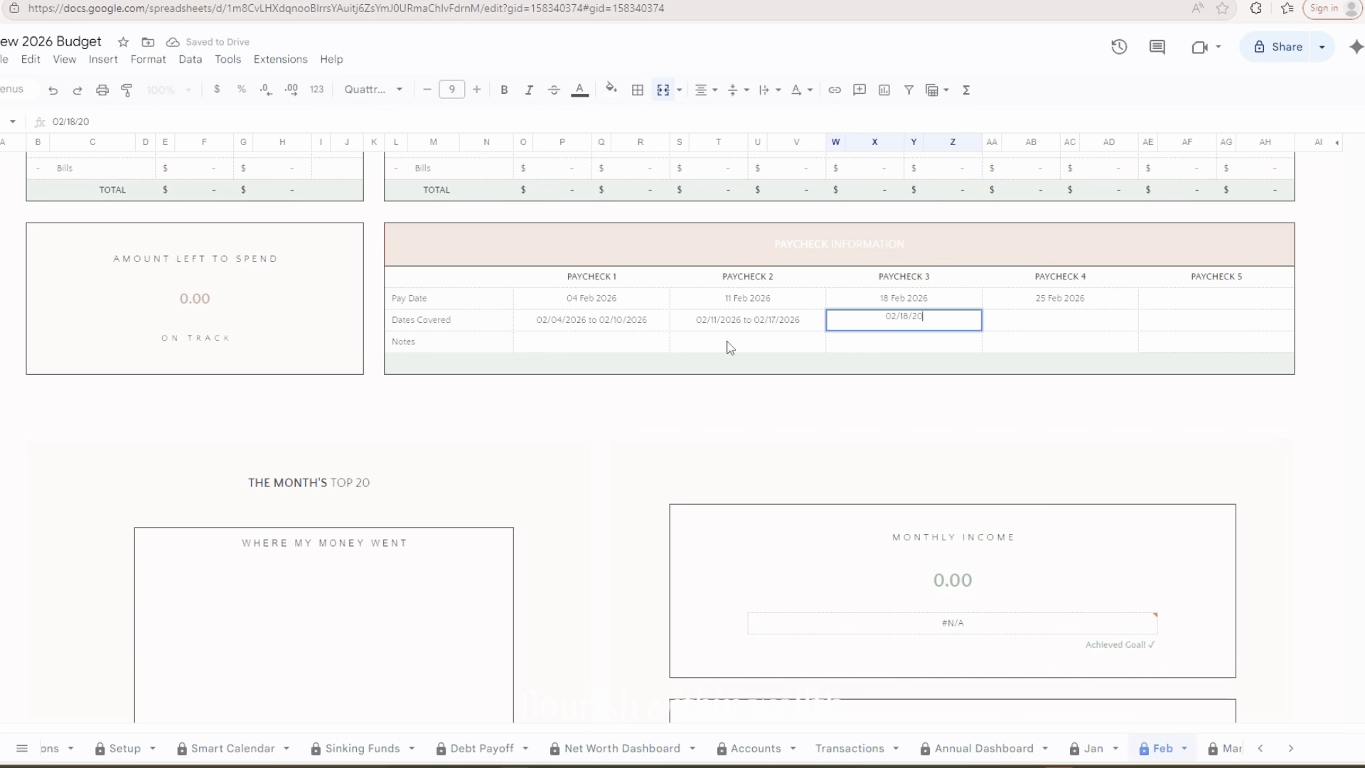
pyautogui.write('26 to 02/24/2026')
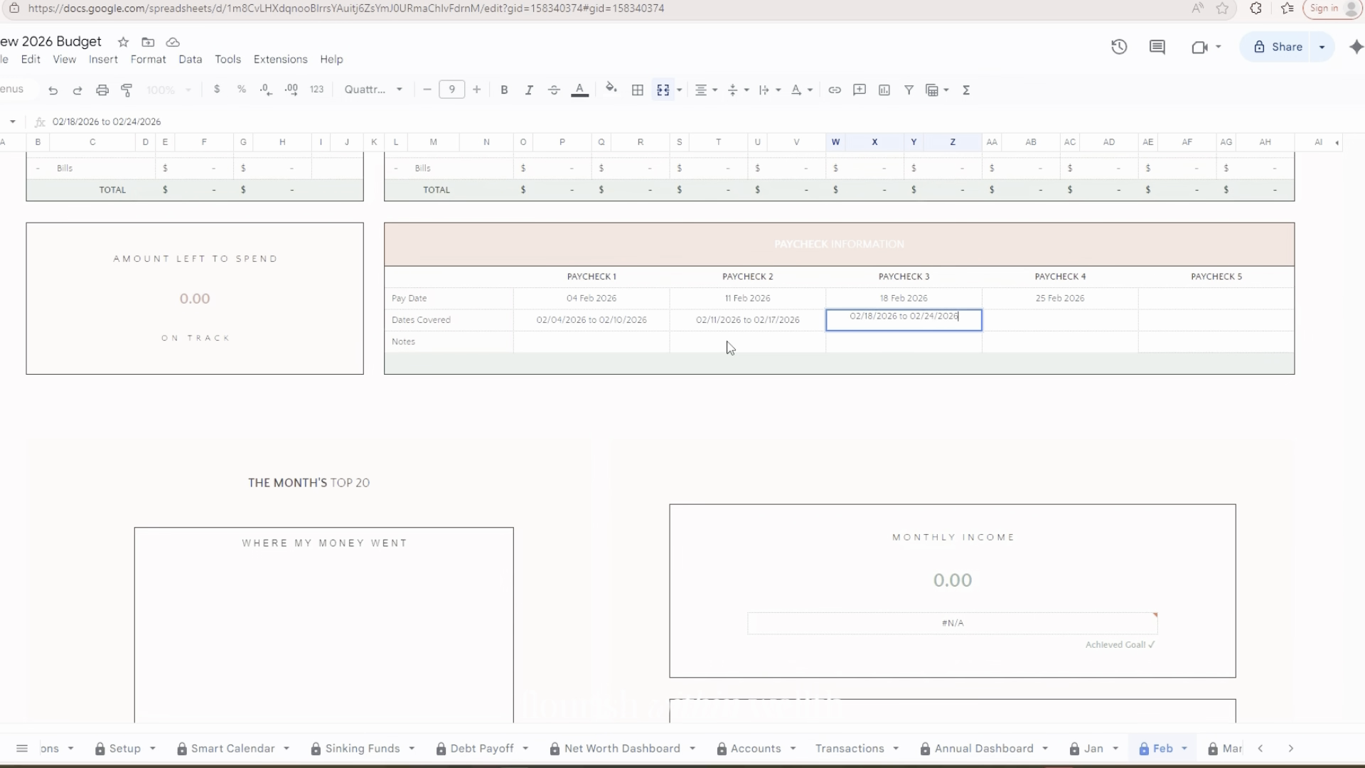
pyautogui.press('Tab')
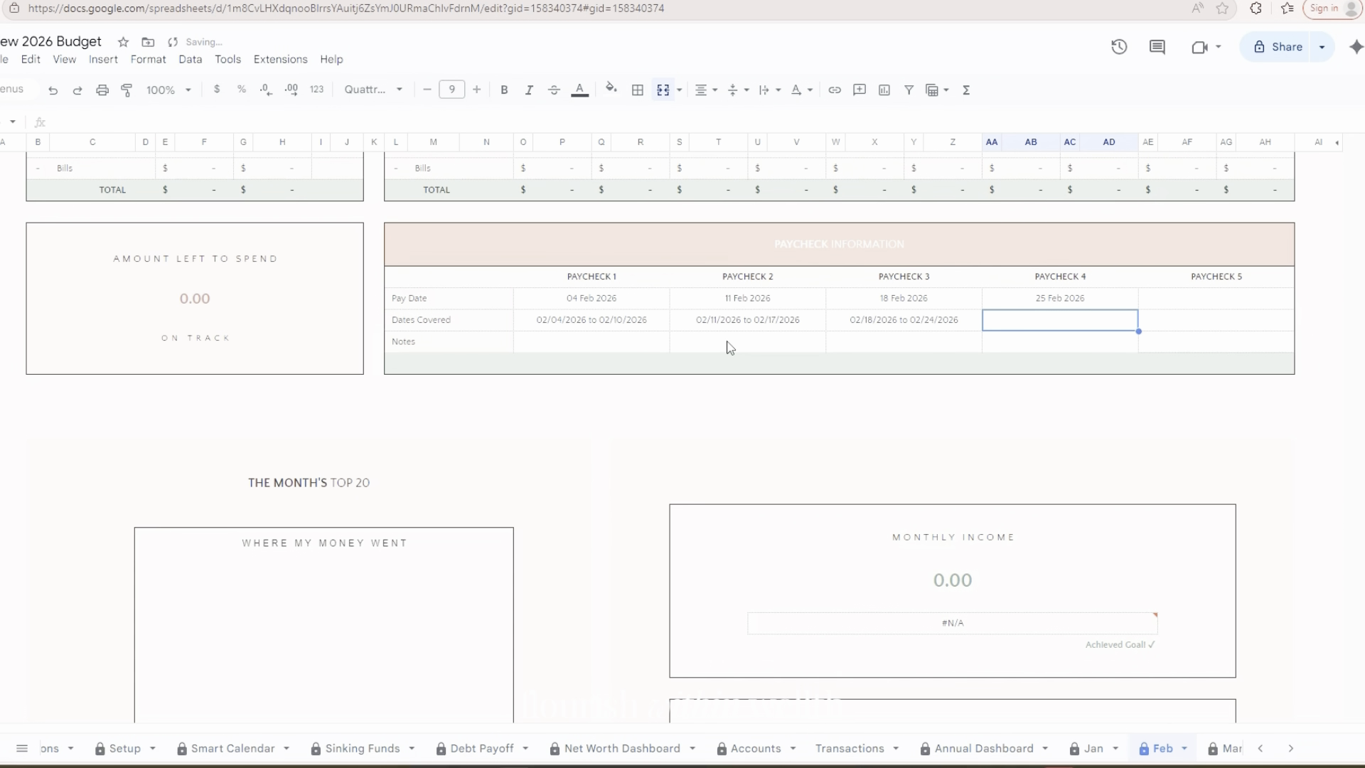
# Fill in the dates covered for Paycheck 4 as "02/25/2026 to 03/03/2026"
pyautogui.write('02/')
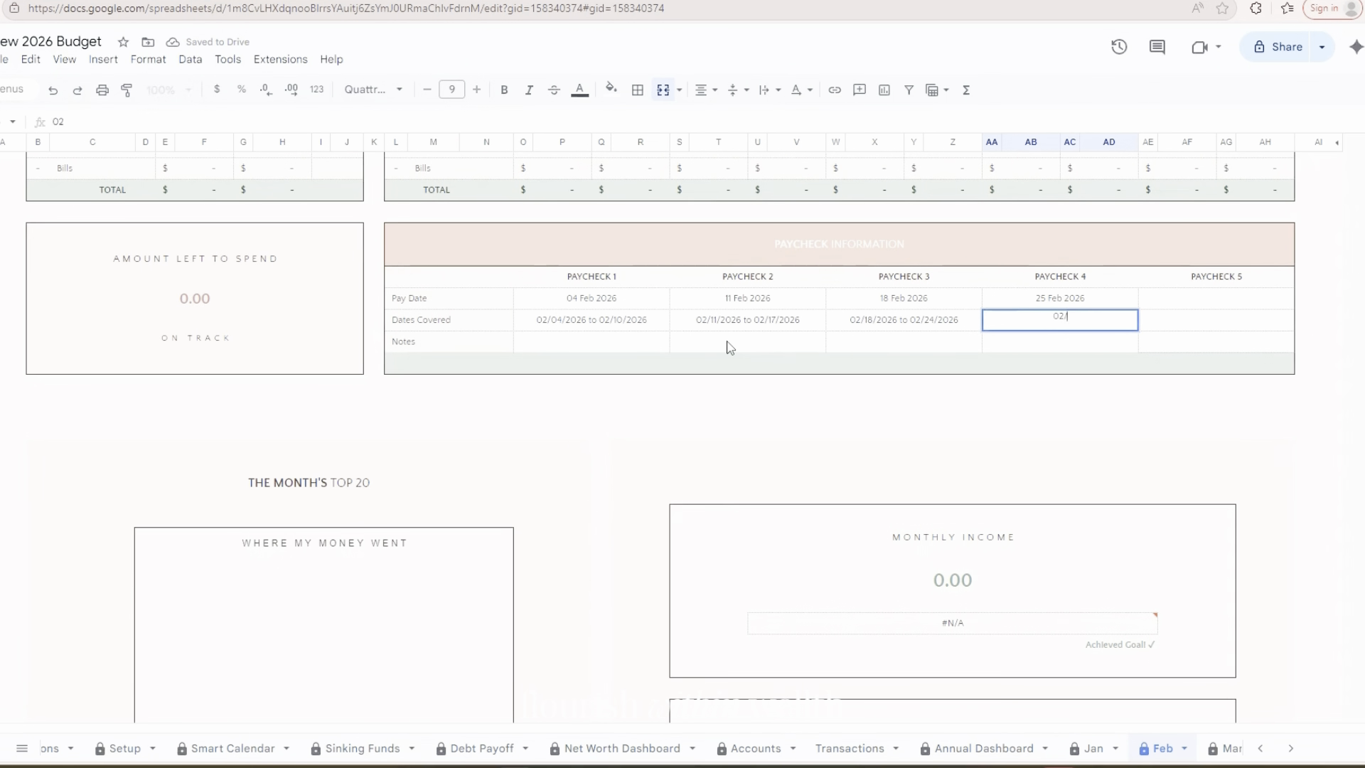
pyautogui.write('25/2026 to 03/')
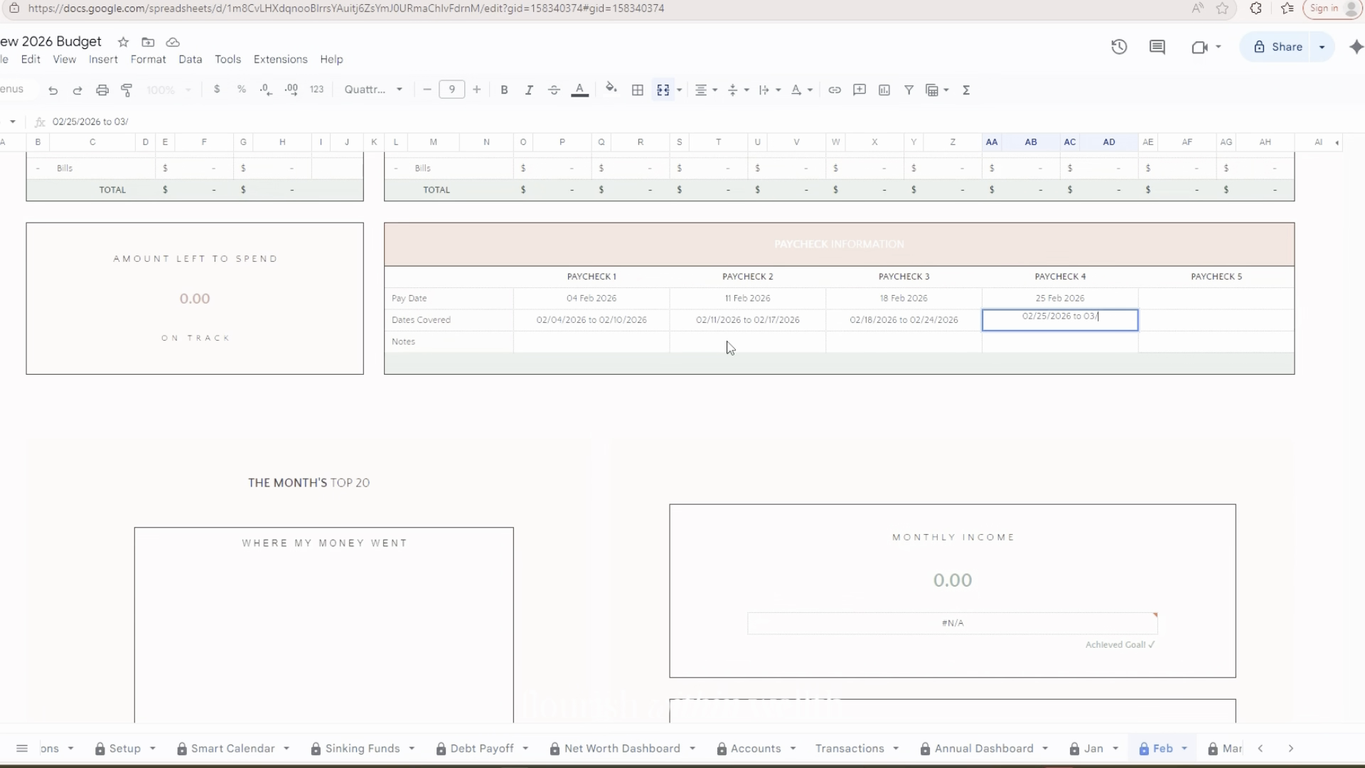
pyautogui.write('03/2026')
pyautogui.press('Tab')
# In the Income per Paycheck table, set the expected Paycheck income for Paycheck 1 to 926.29
pyautogui.scroll(-6, 680, 363)
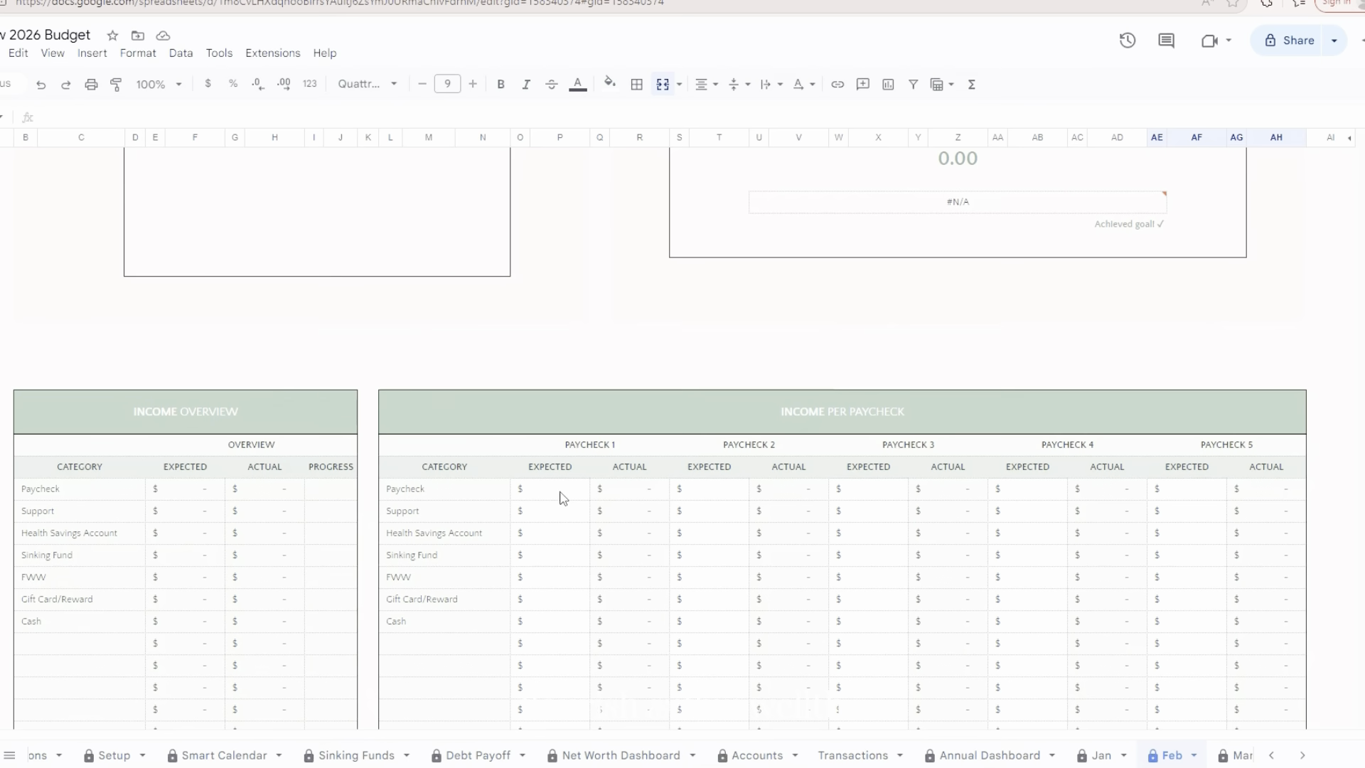
pyautogui.click(564, 498)
pyautogui.scroll(-1, 564, 497)
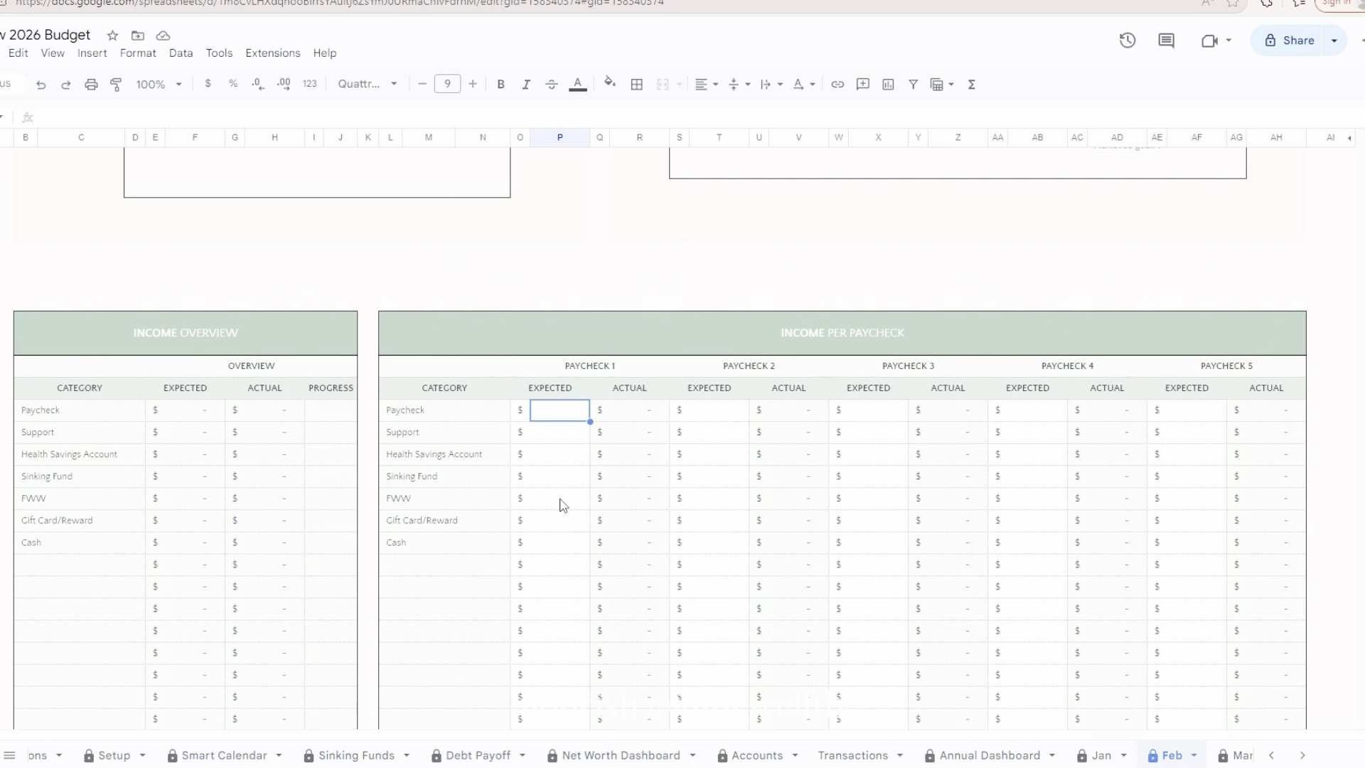
pyautogui.write('926')
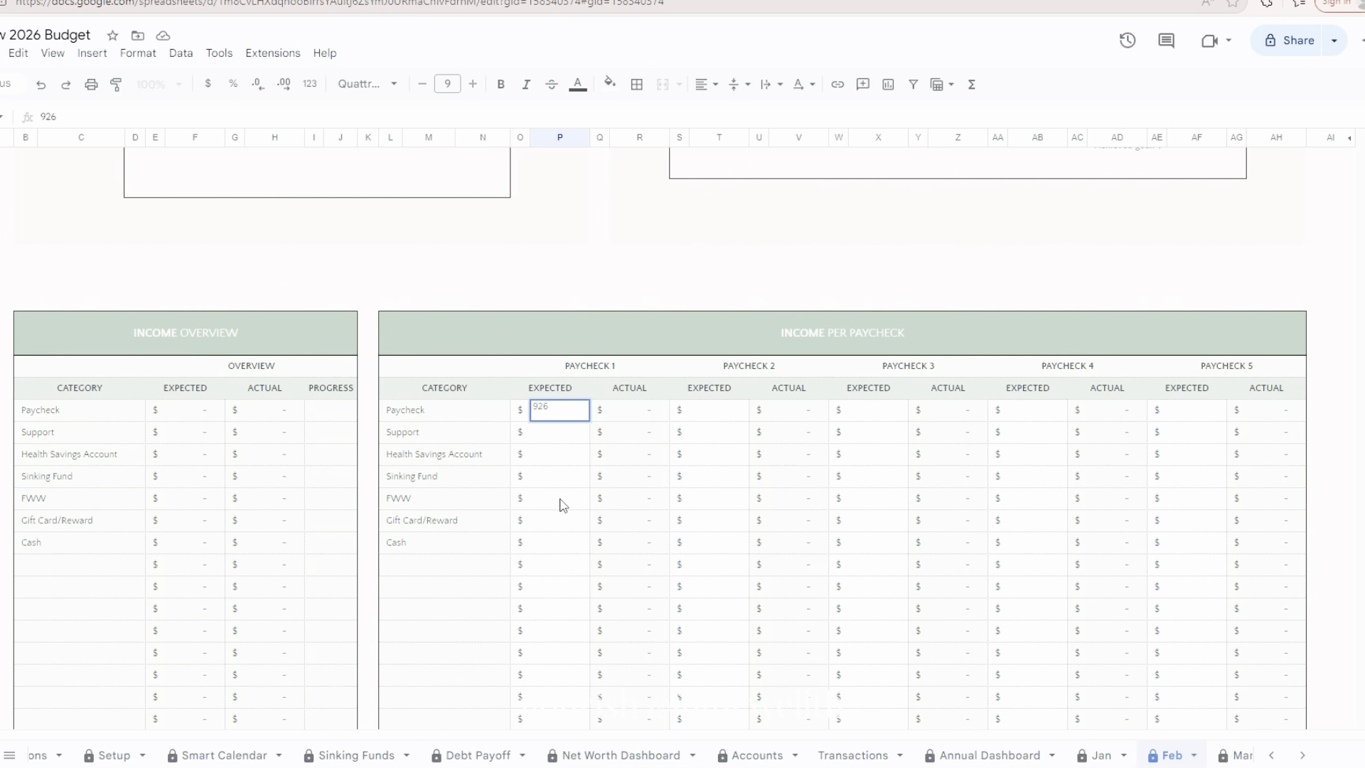
pyautogui.write('.29')
pyautogui.press('Tab')
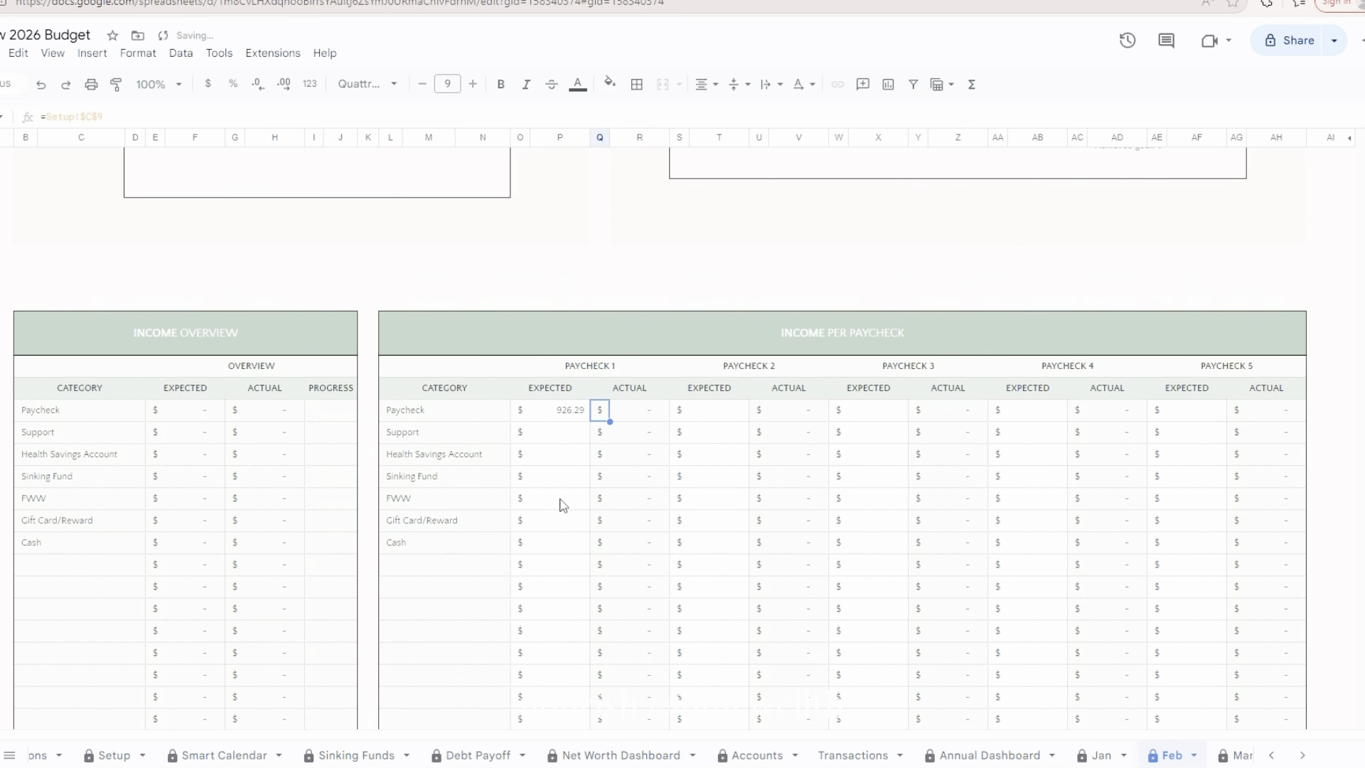
# Set the expected Paycheck income for Paycheck 2 to 926.29
pyautogui.press('Tab')
pyautogui.press('Tab')
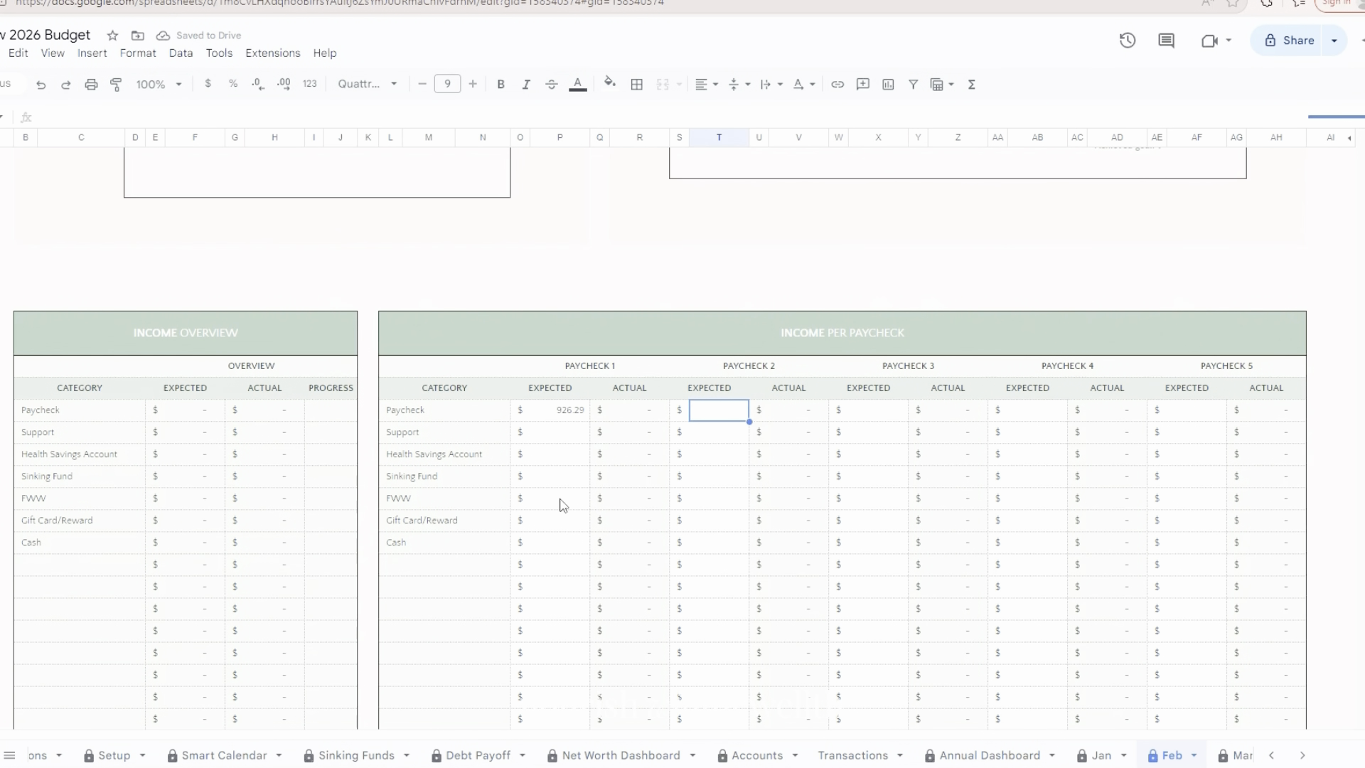
pyautogui.write('926')
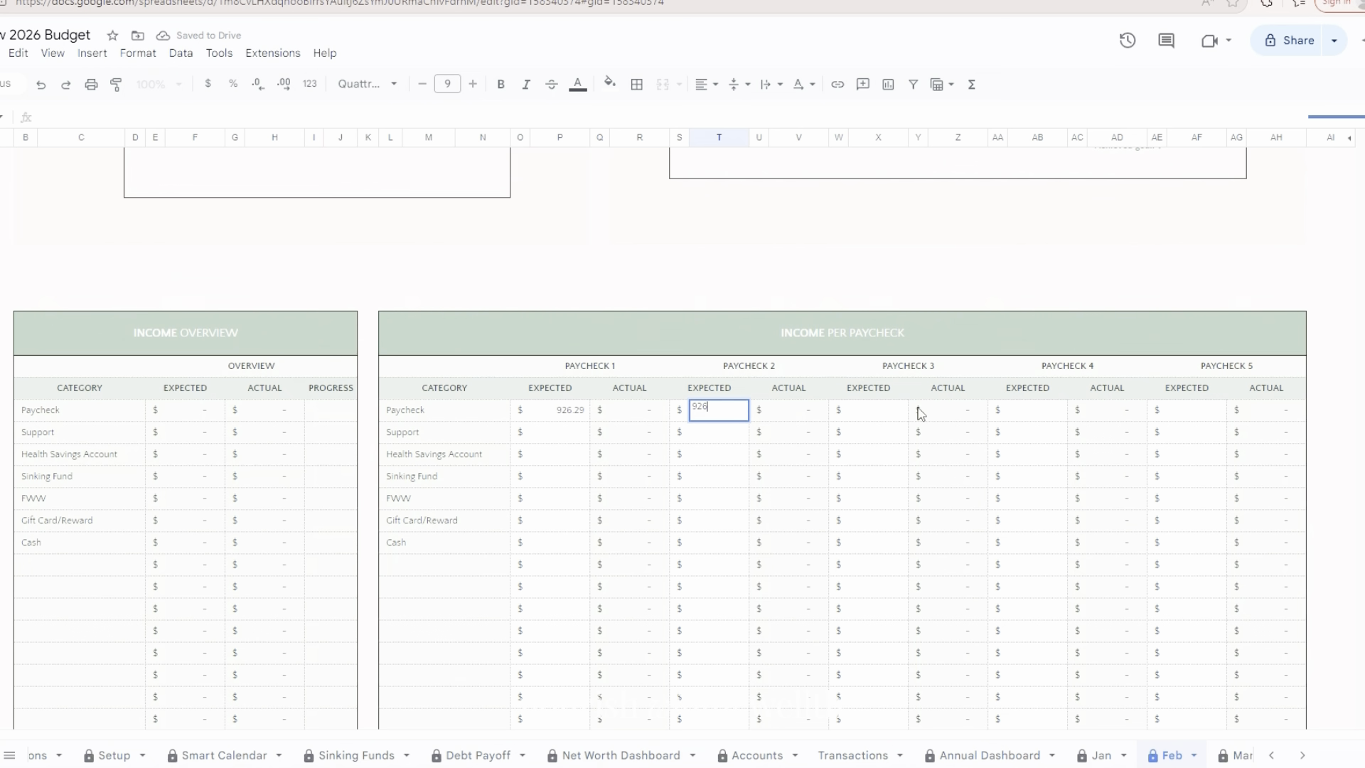
pyautogui.write('.29')
pyautogui.press('Tab')
pyautogui.press('Tab')
pyautogui.press('Tab')
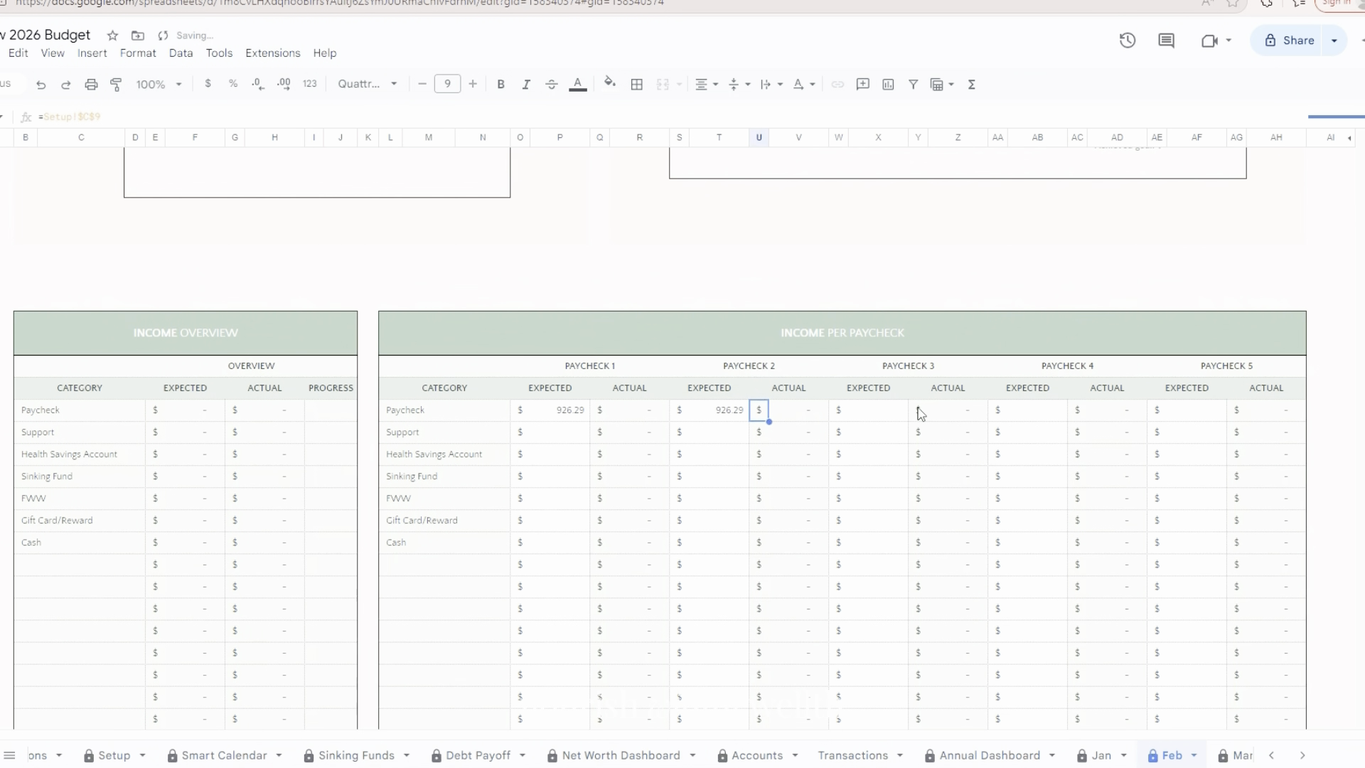
# Set the expected Paycheck income for Paycheck 3 to 926.29
pyautogui.press('Tab')
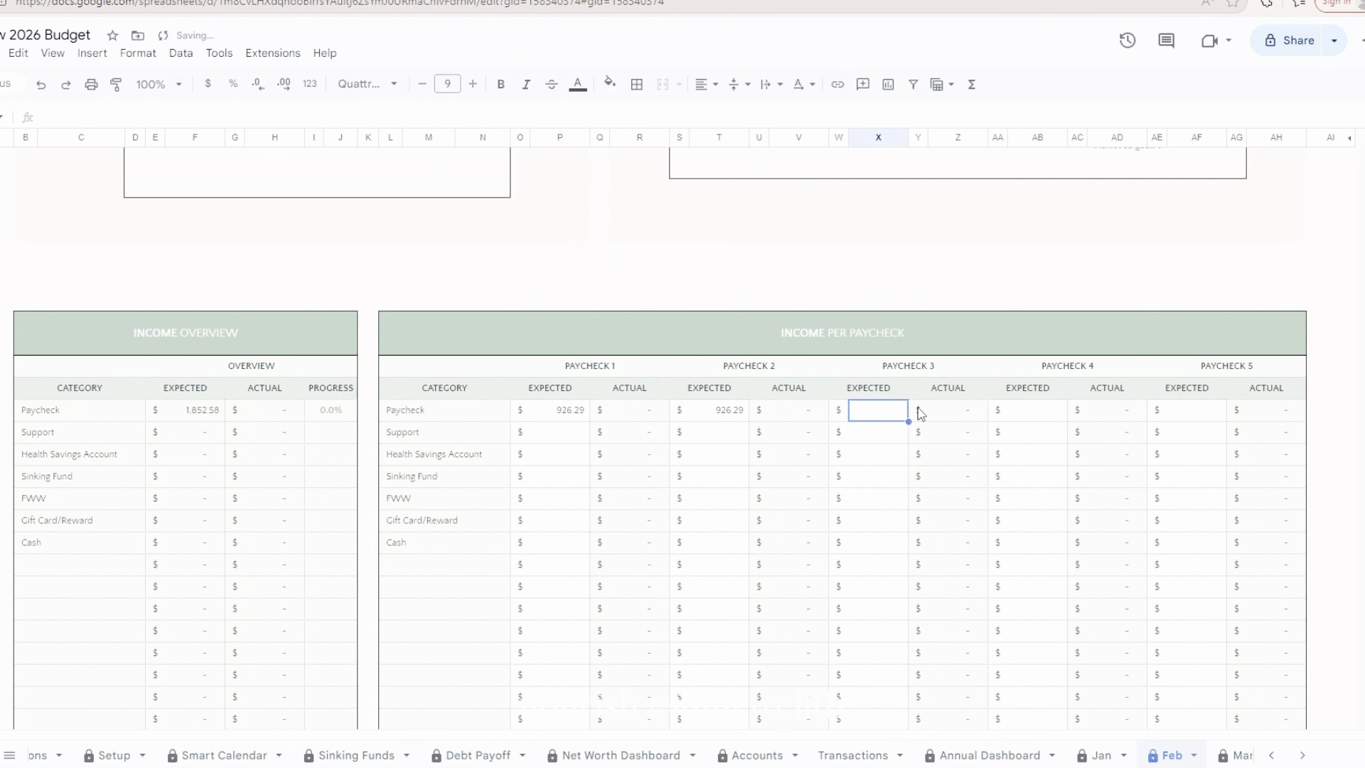
pyautogui.write('926.29')
pyautogui.press('Tab')
pyautogui.press('Tab')
pyautogui.press('Tab')
pyautogui.press('Tab')
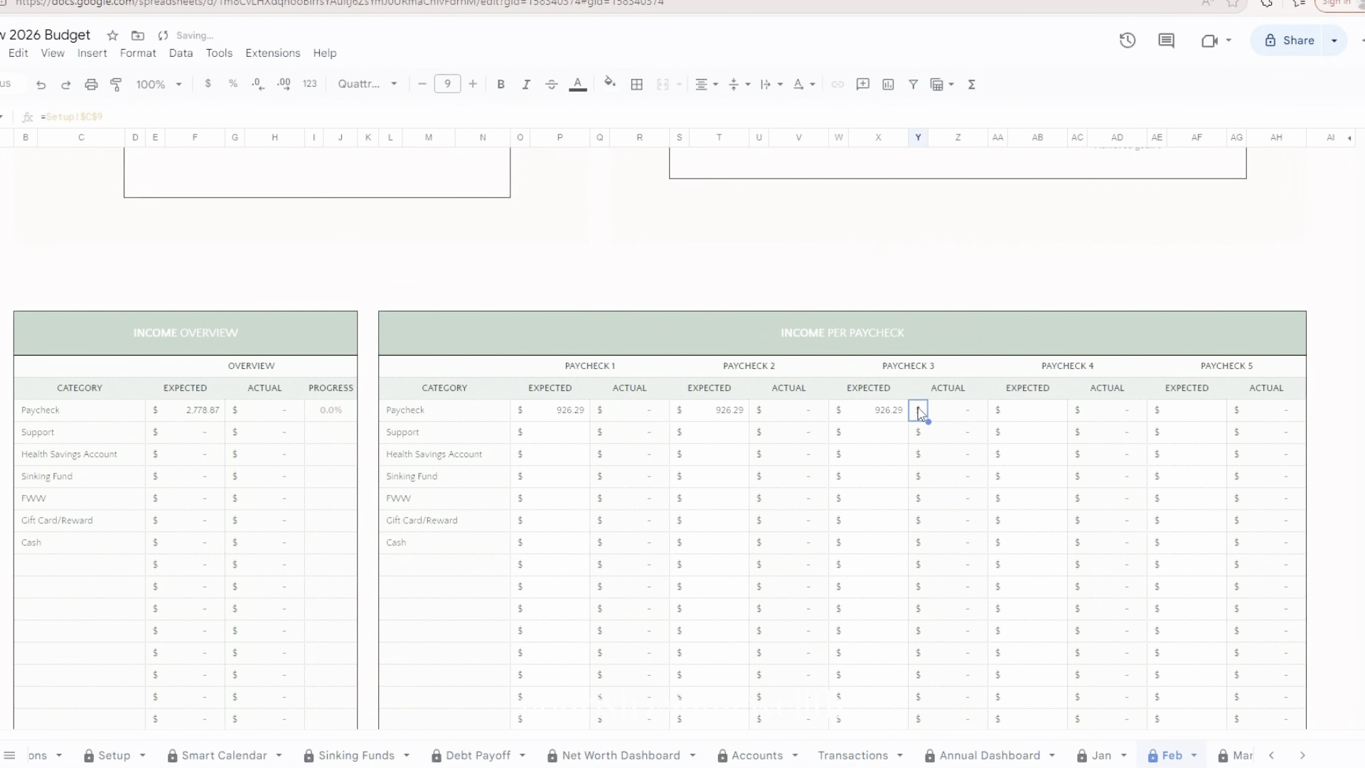
pyautogui.write('926.29')
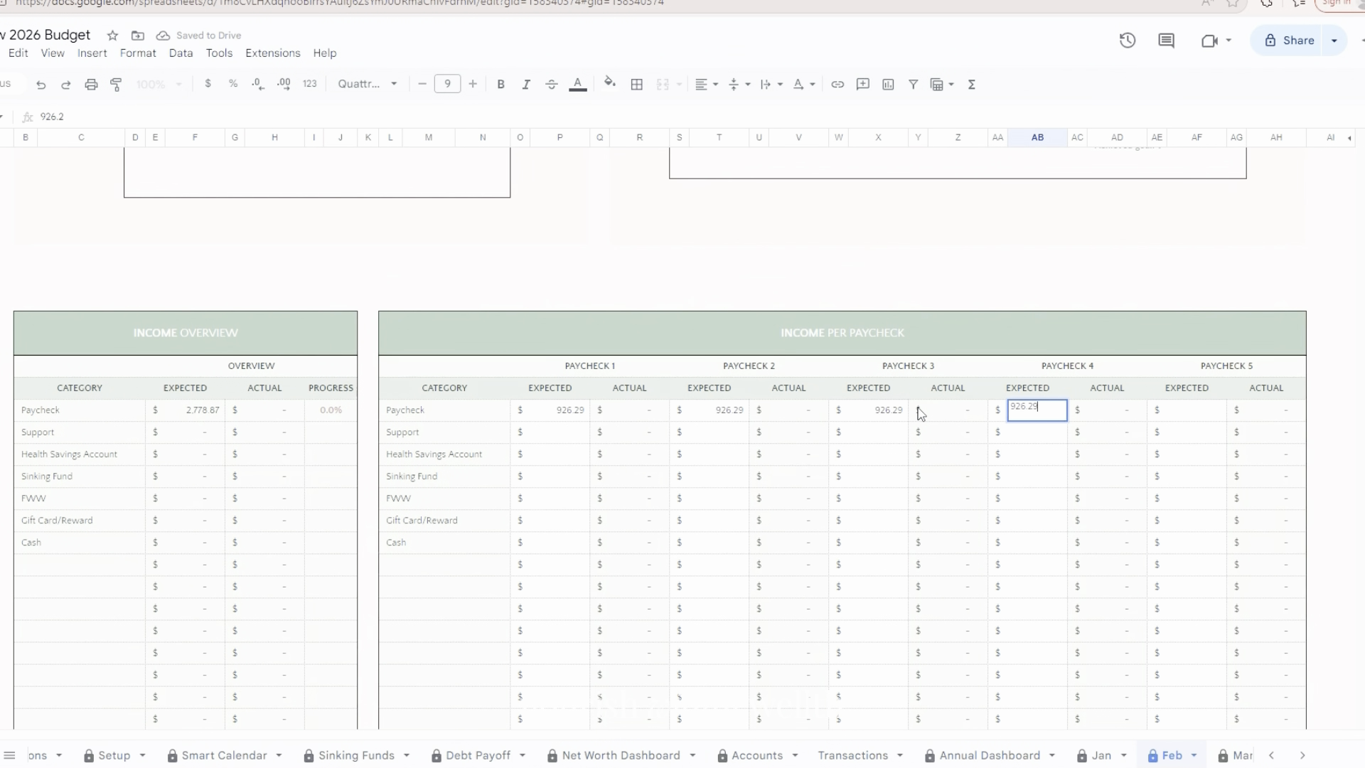
# Set the expected Paycheck income for Paycheck 4 to 926.29
pyautogui.press('Return')
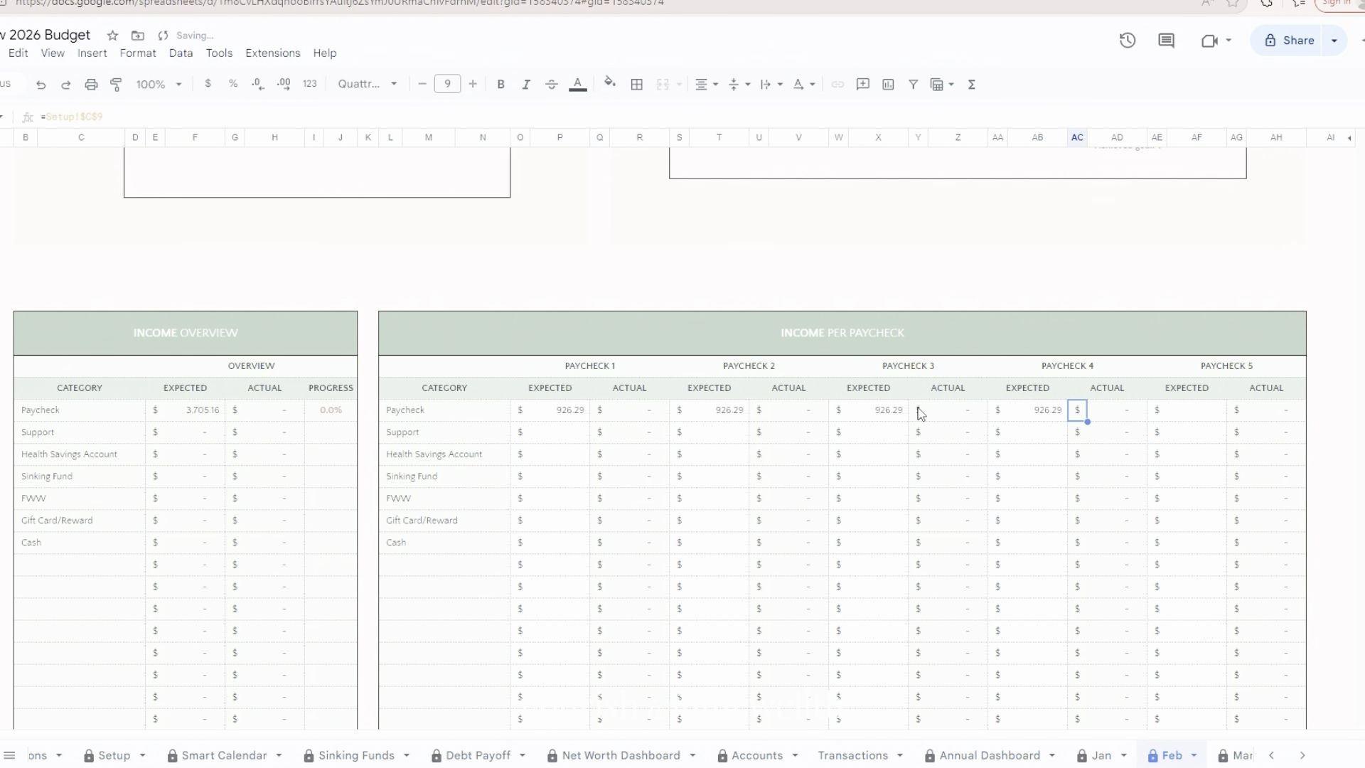
# In the Income per Paycheck table, set the expected Support income for Paychecks 1 and 2 to 40 each
pyautogui.click(555, 438)
pyautogui.write('40')
pyautogui.press('Tab')
pyautogui.press('Tab')
pyautogui.press('Tab')
pyautogui.press('Tab')
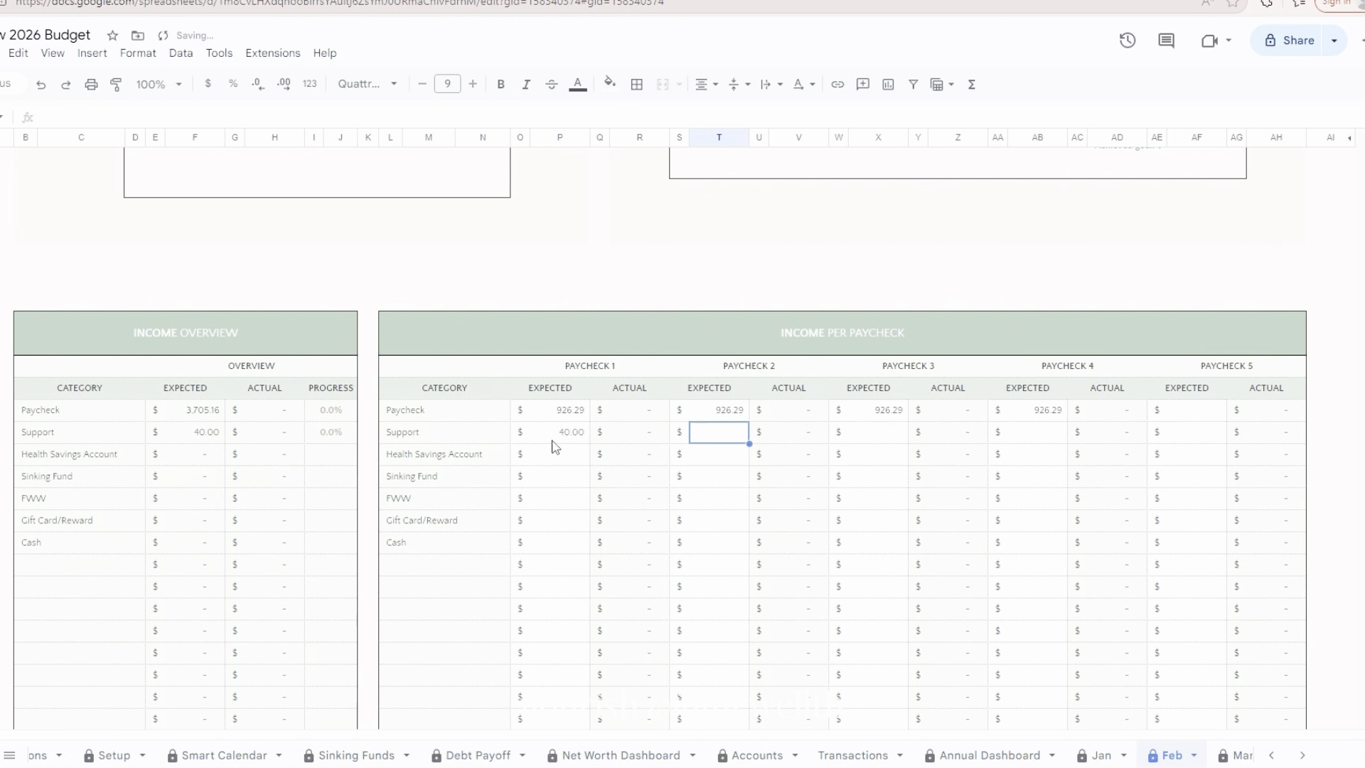
pyautogui.write('40')
pyautogui.press('Tab')
pyautogui.press('Tab')
pyautogui.press('Tab')
pyautogui.press('Tab')
# Set the expected Support income for Paychecks 3 and 4 to 40 each
pyautogui.write('40')
pyautogui.press('Tab')
pyautogui.press('Tab')
pyautogui.press('Tab')
pyautogui.press('Tab')
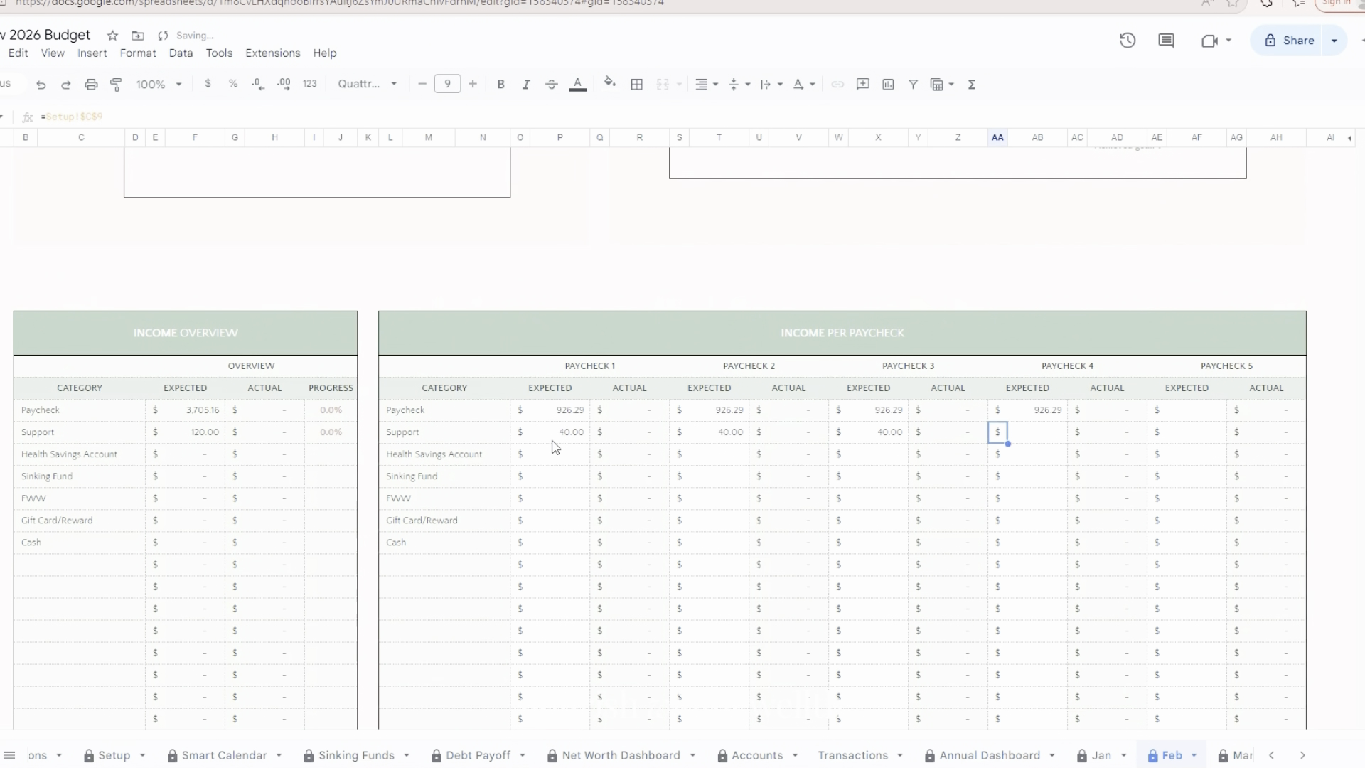
pyautogui.write('40')
pyautogui.press('Return')
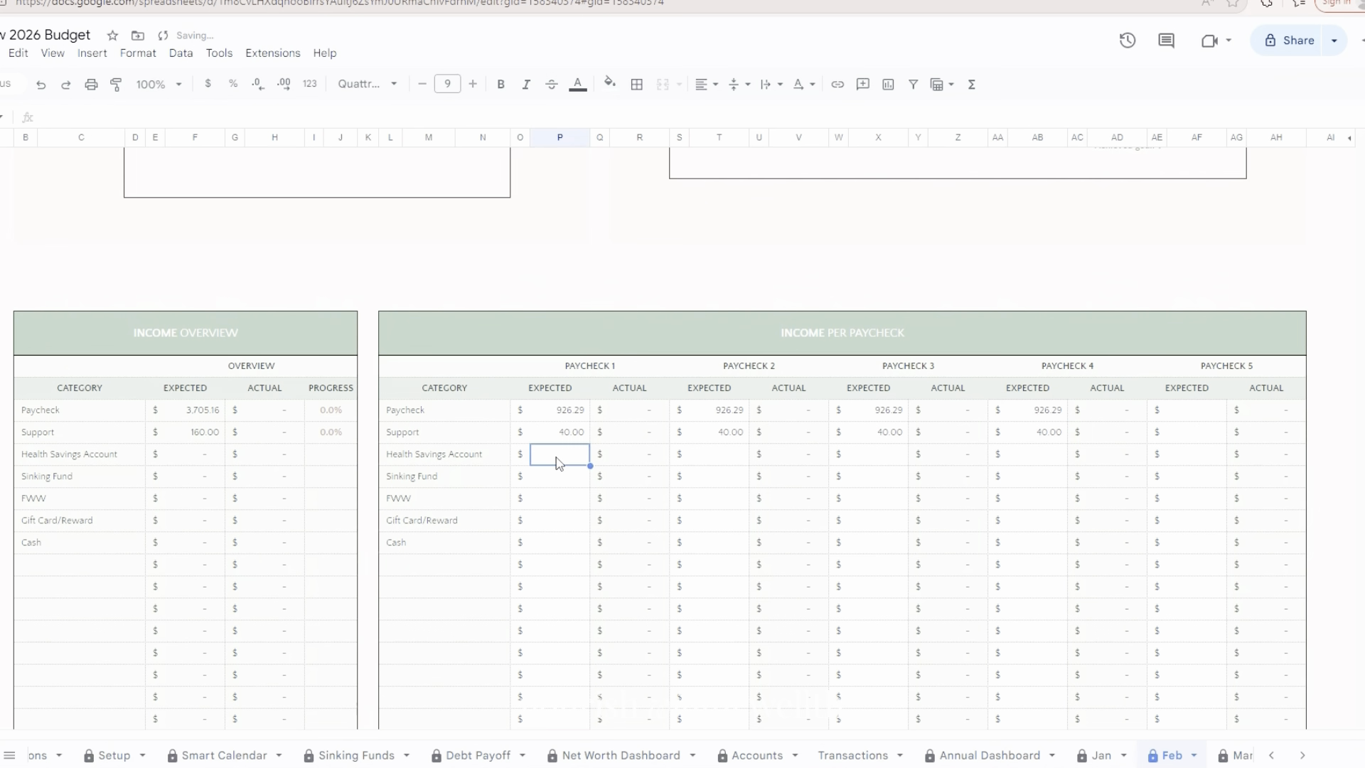
# Set the expected Health Savings Account income for Paychecks 1 and 2 to 48.08 each
pyautogui.write('48.08')
pyautogui.press('Tab')
pyautogui.press('Tab')
pyautogui.press('Tab')
pyautogui.press('Tab')
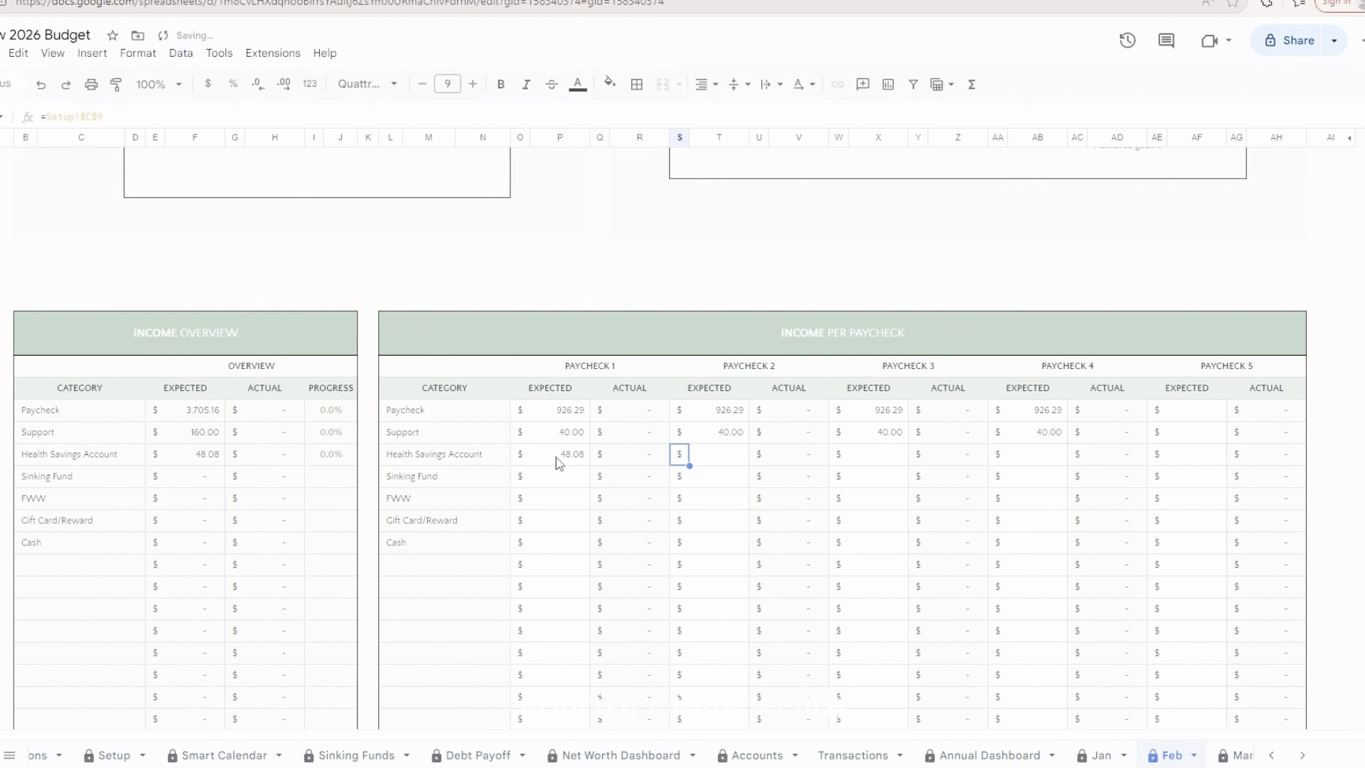
pyautogui.write('48.08')
pyautogui.press('Tab')
pyautogui.press('Tab')
pyautogui.press('Tab')
pyautogui.press('Tab')
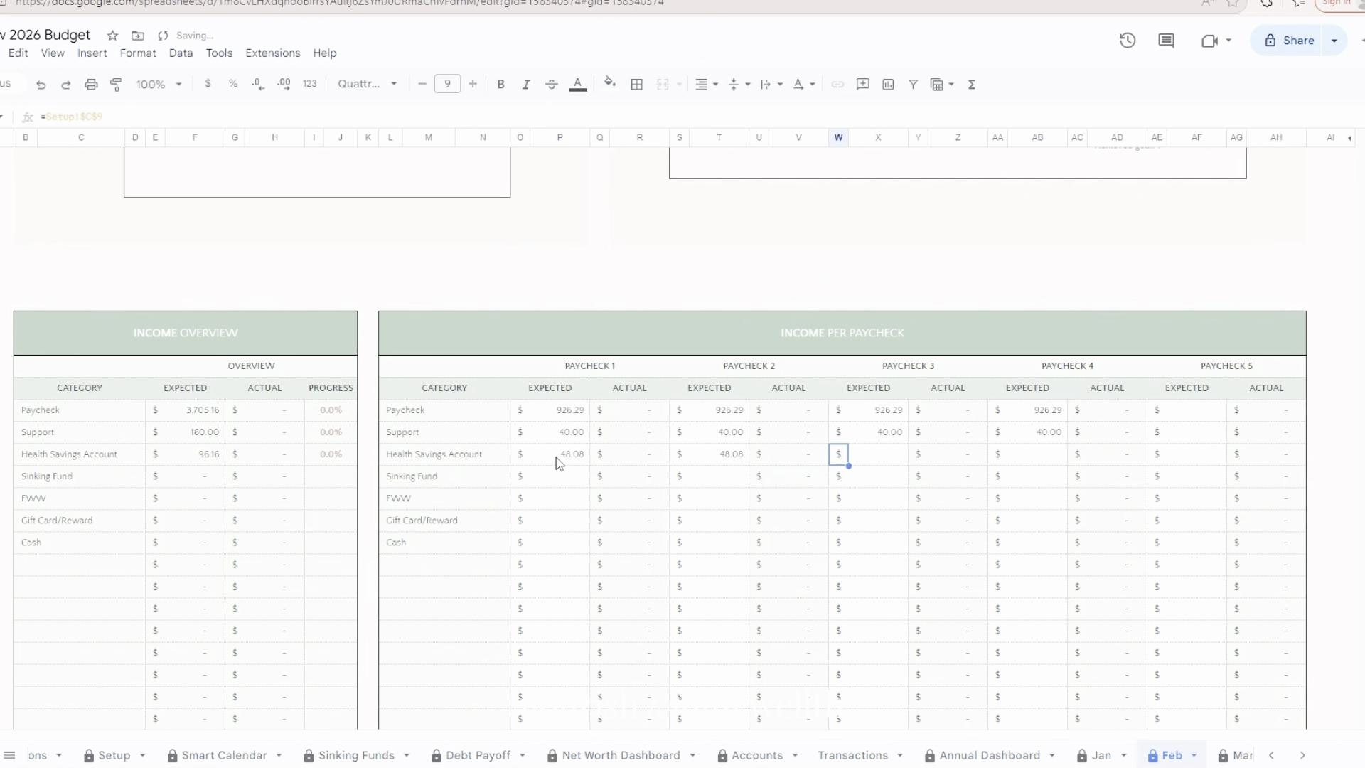
# Set the expected Health Savings Account income for Paychecks 3 and 4 to 48.08 each
pyautogui.write('48.08')
pyautogui.press('Tab')
pyautogui.press('Tab')
pyautogui.press('Tab')
pyautogui.press('Tab')
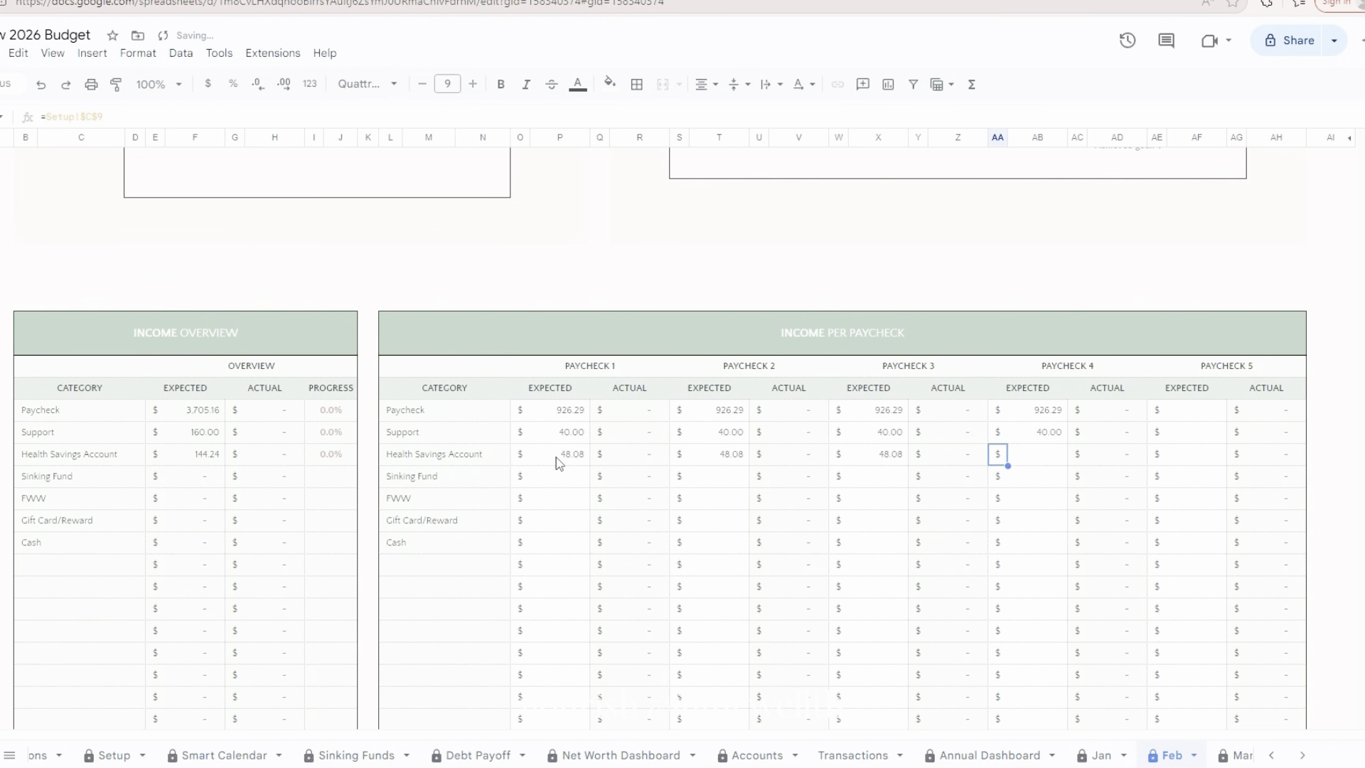
pyautogui.write('48.08')
pyautogui.press('Tab')
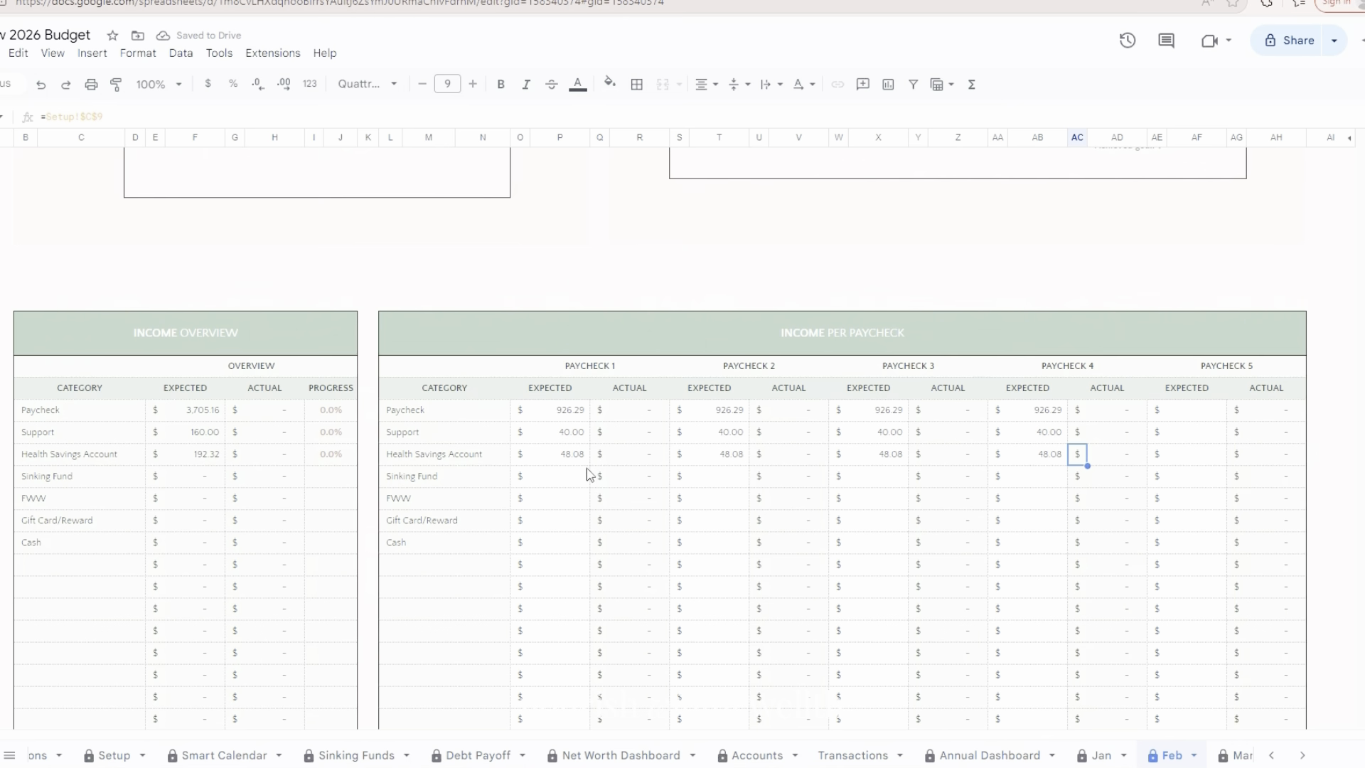
# Check the expected Total Leftover of Paychecks 1 through 4 in the Cash Flow Summary
pyautogui.scroll(-10, 590, 476)
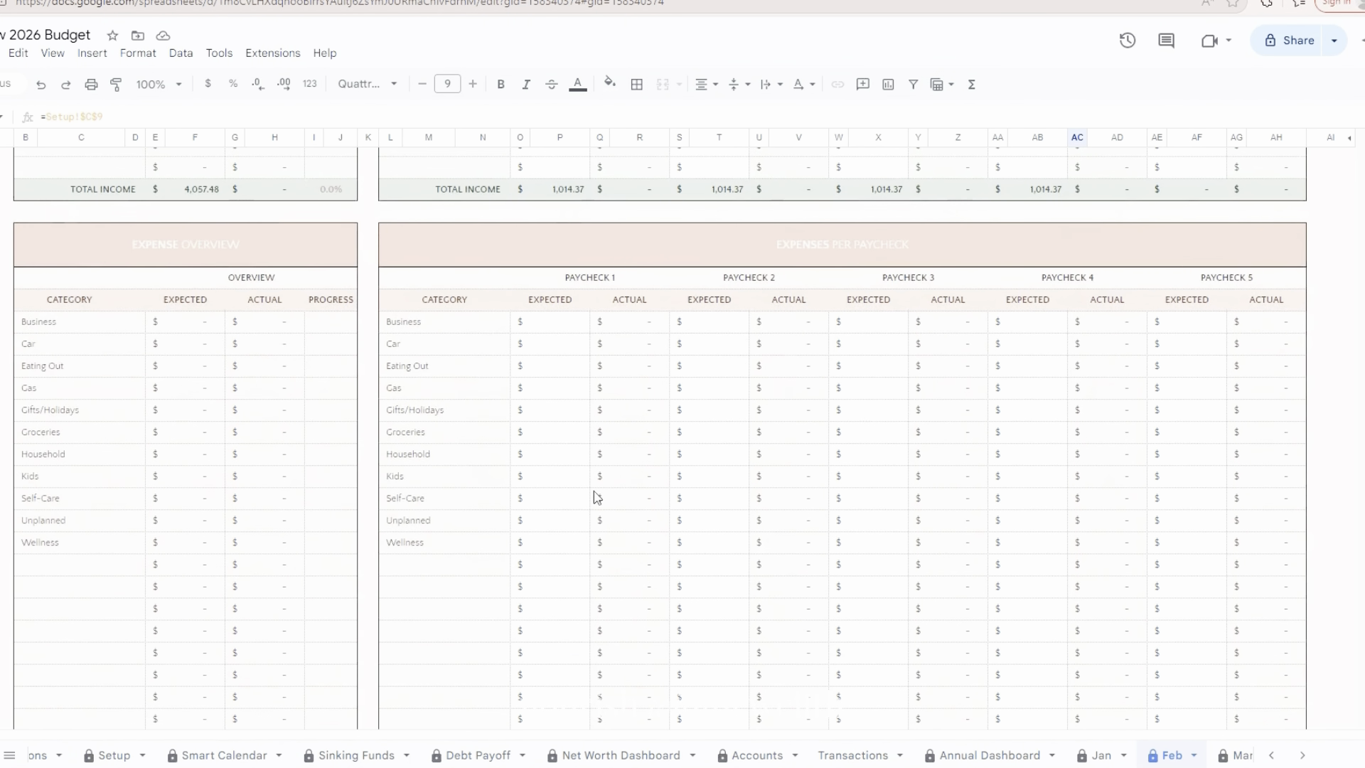
pyautogui.scroll(-1, 597, 494)
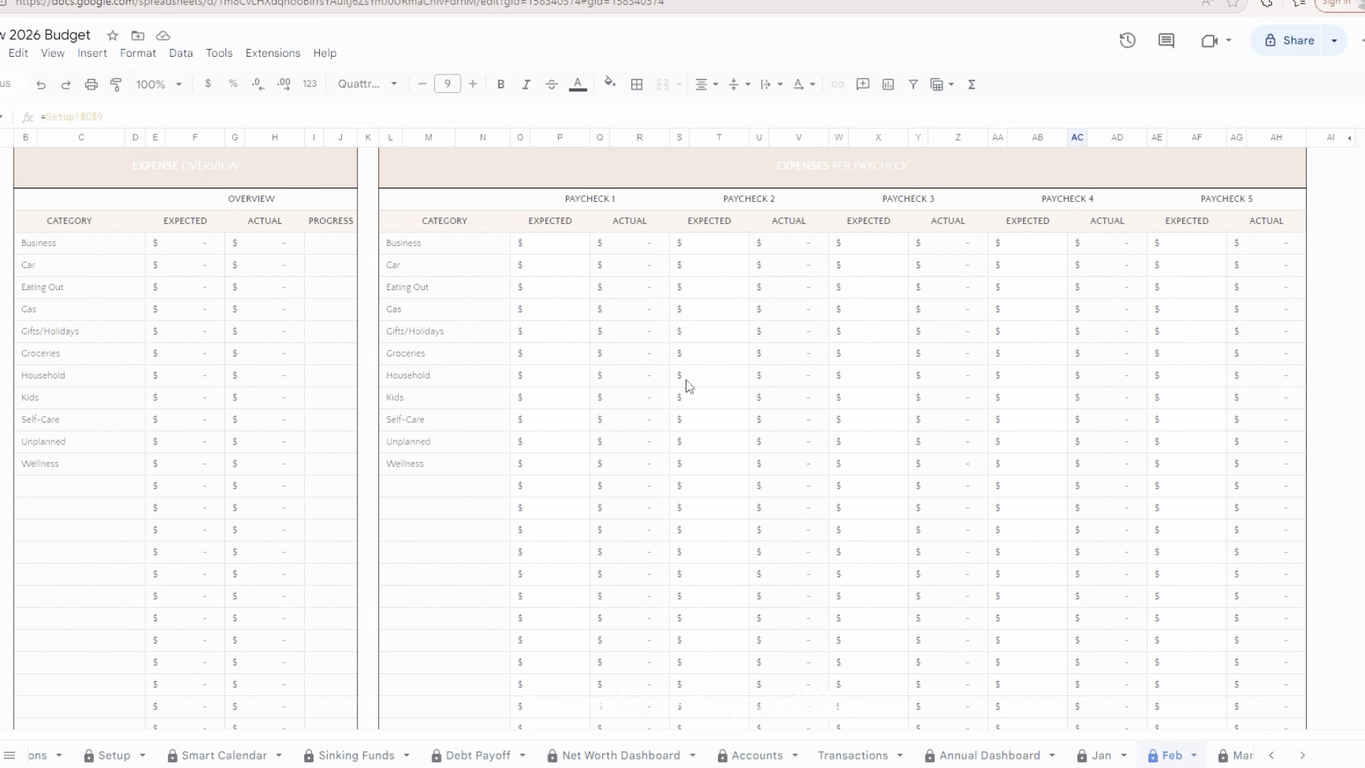
pyautogui.scroll(10, 688, 386)
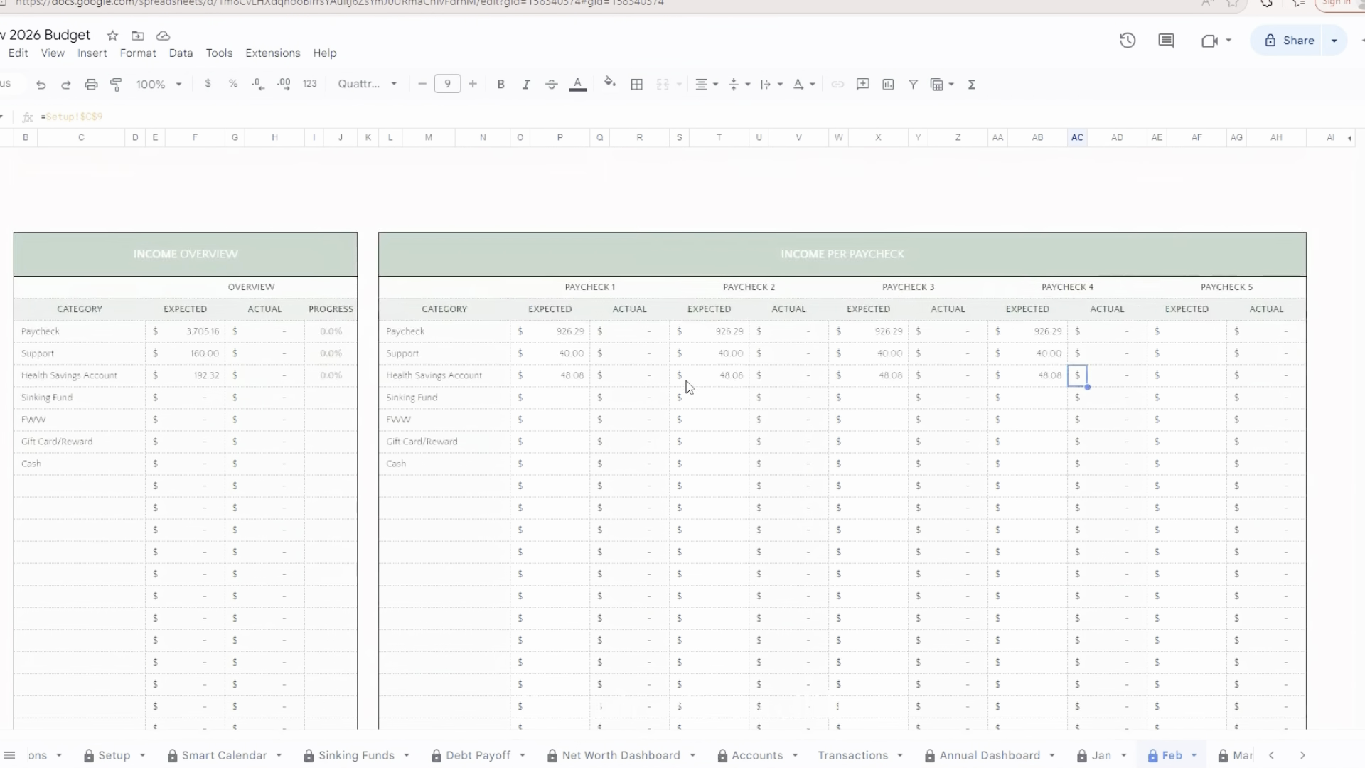
pyautogui.scroll(15, 688, 392)
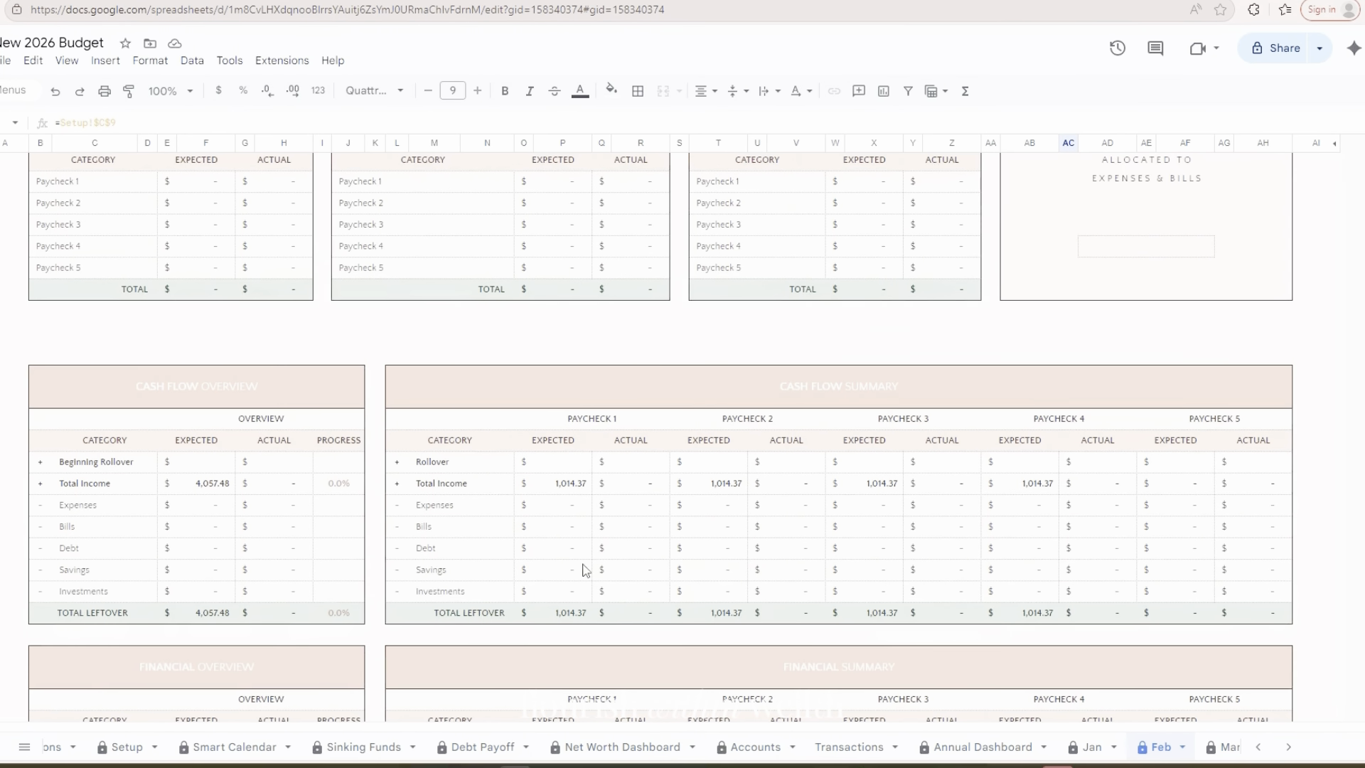
pyautogui.click(576, 615)
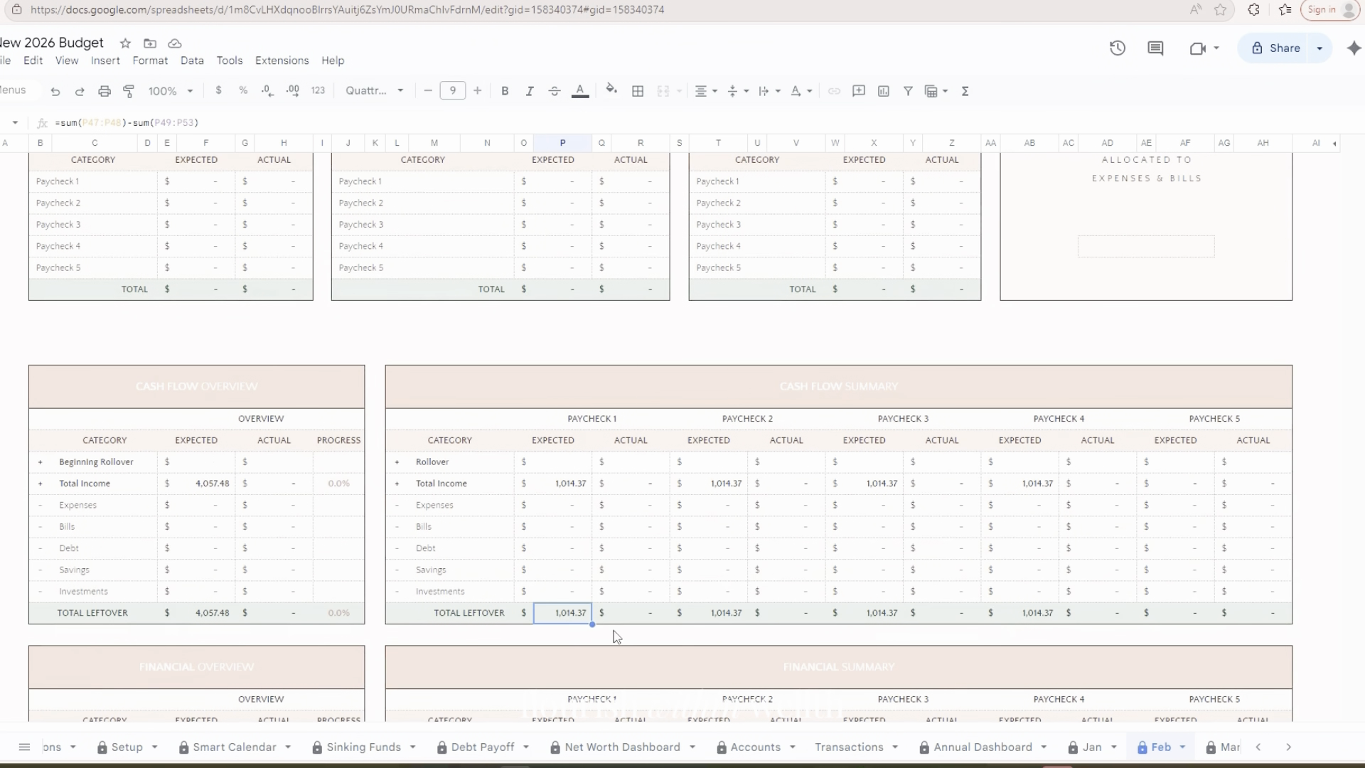
pyautogui.click(716, 615)
pyautogui.click(873, 615)
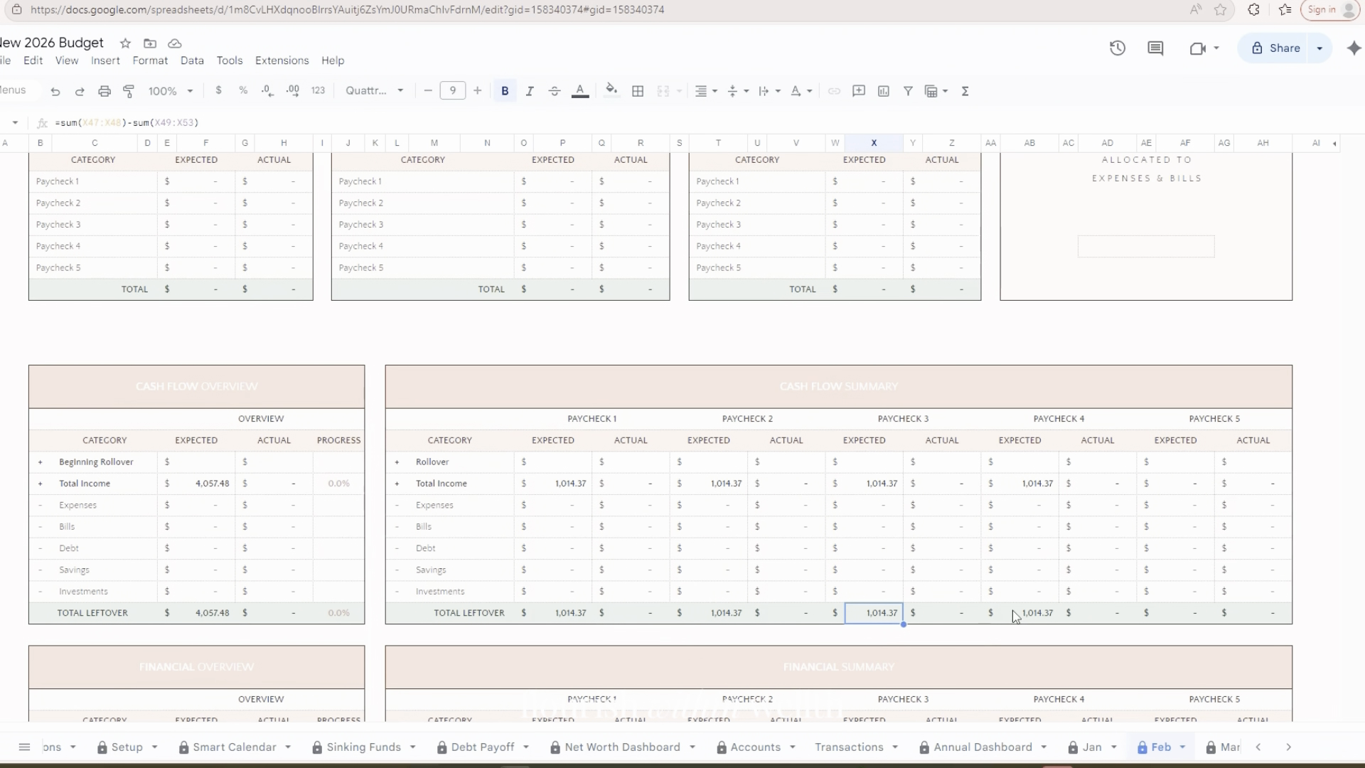
pyautogui.click(1015, 612)
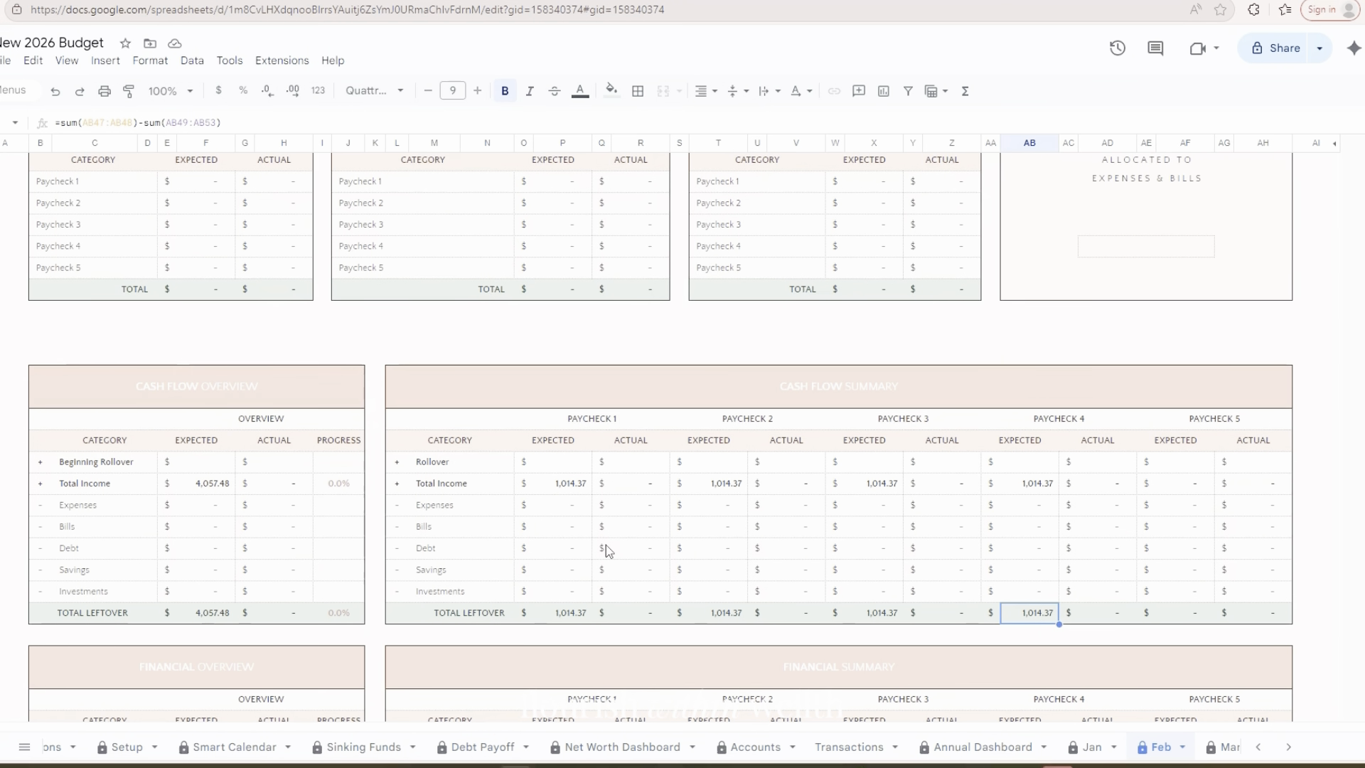
# In the Bills per Paycheck table, set the expected Apple Storage bill under Paycheck 3 to 10
pyautogui.scroll(-10, 604, 544)
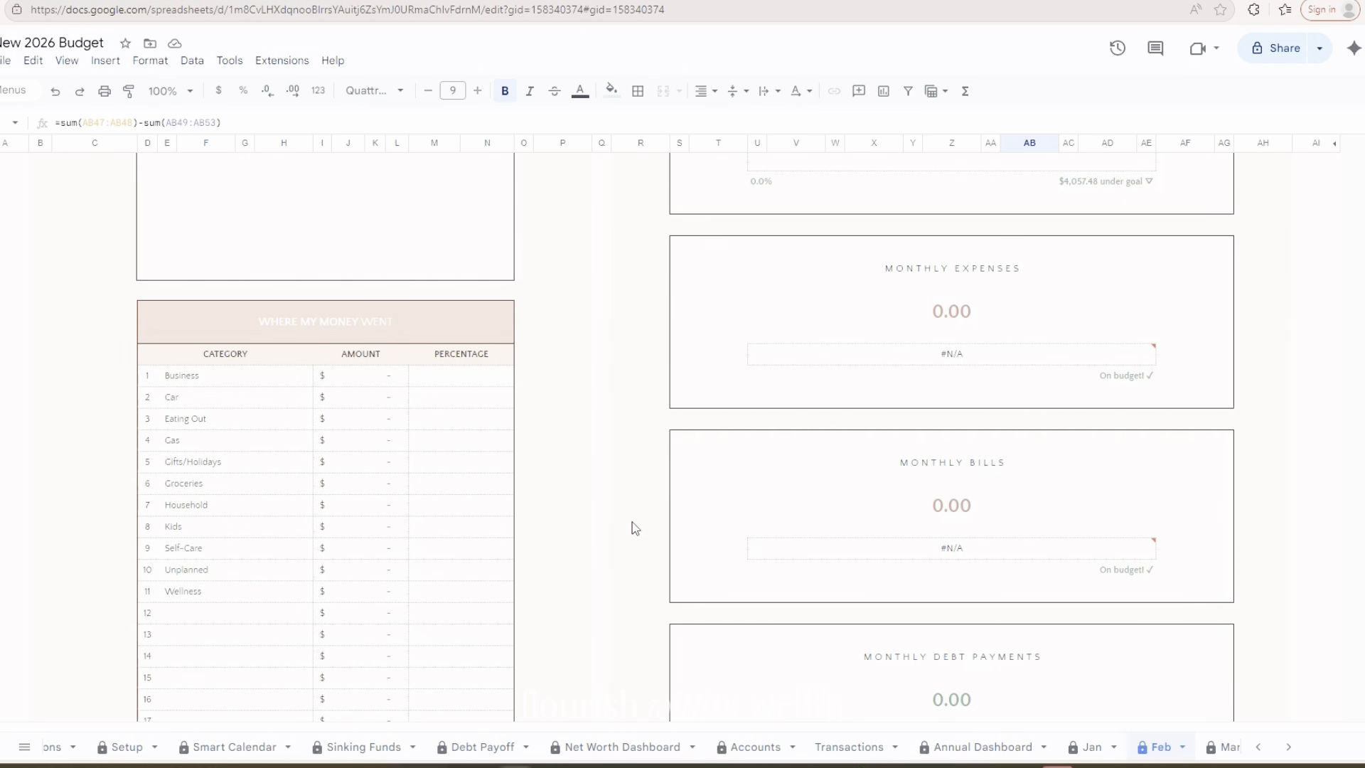
pyautogui.scroll(-15, 641, 525)
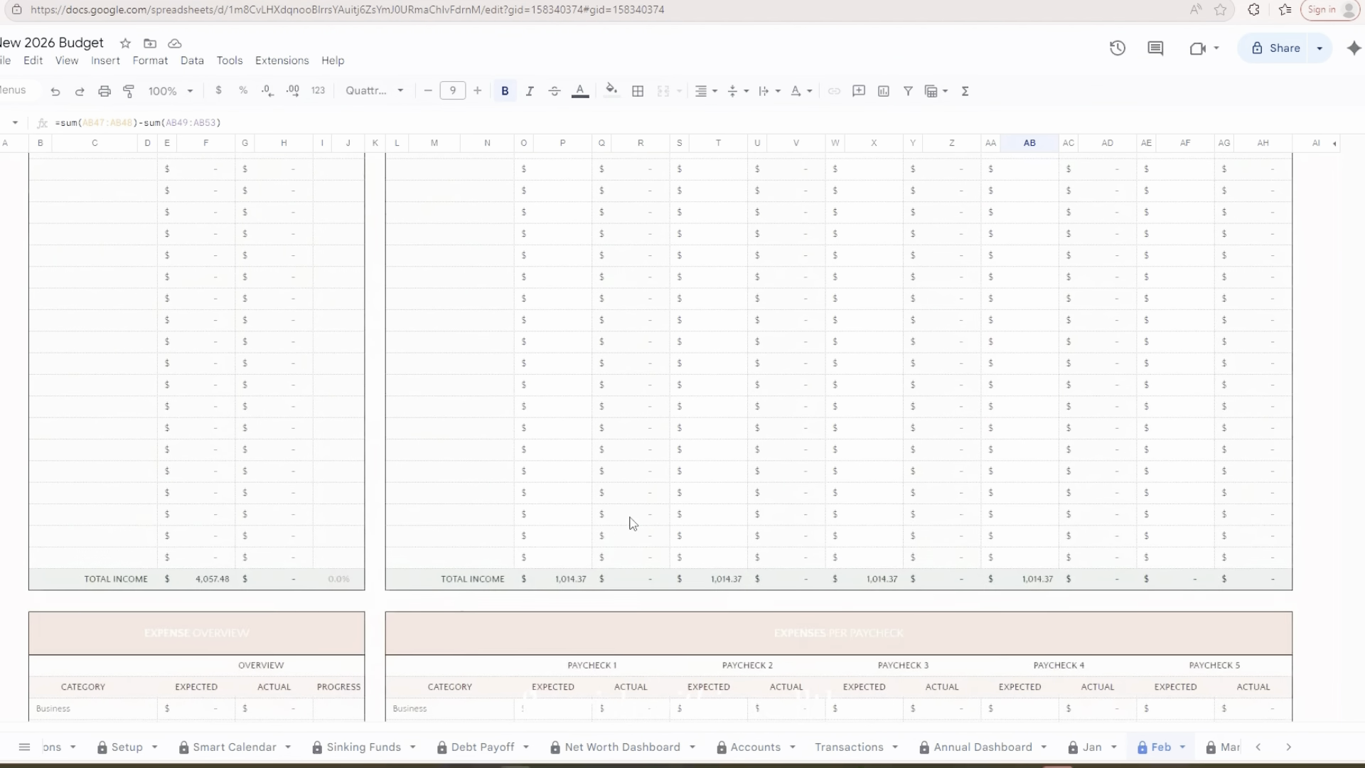
pyautogui.scroll(-10, 641, 519)
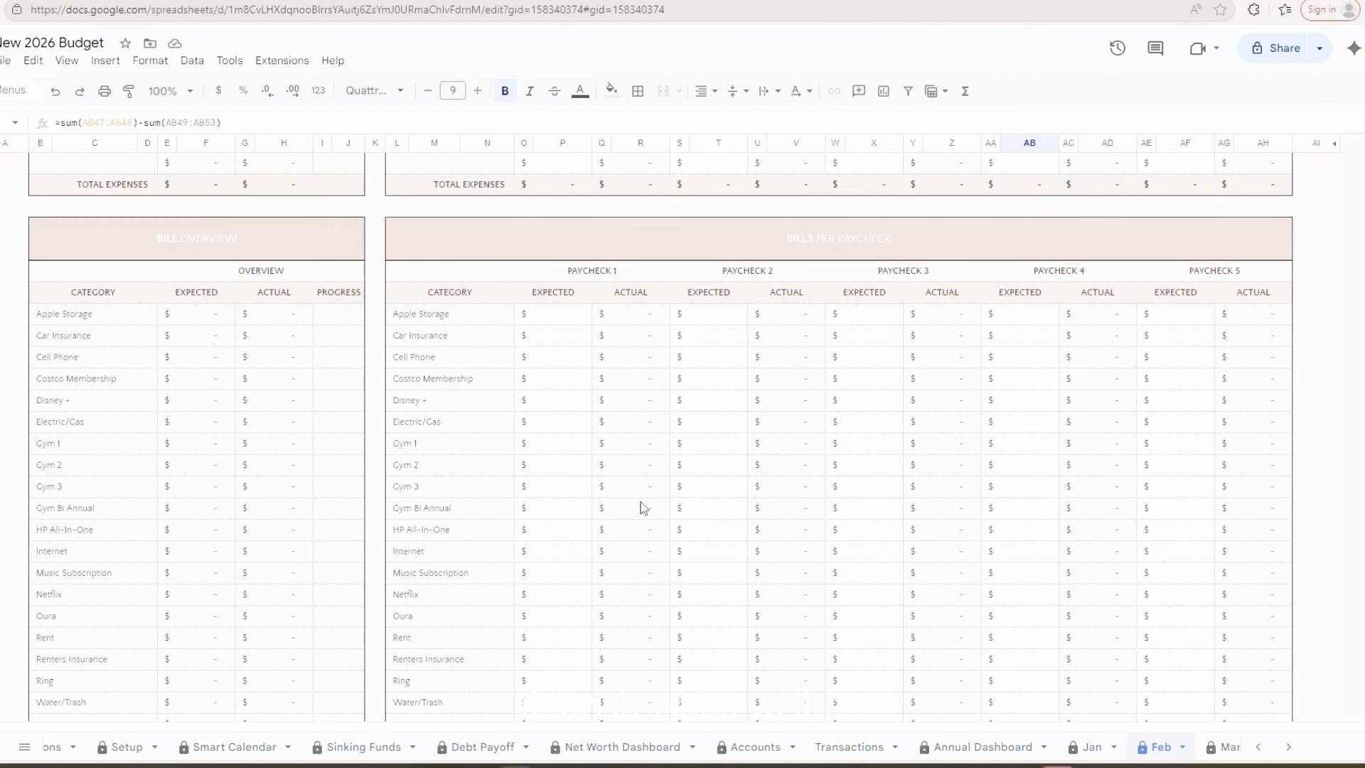
pyautogui.click(547, 318)
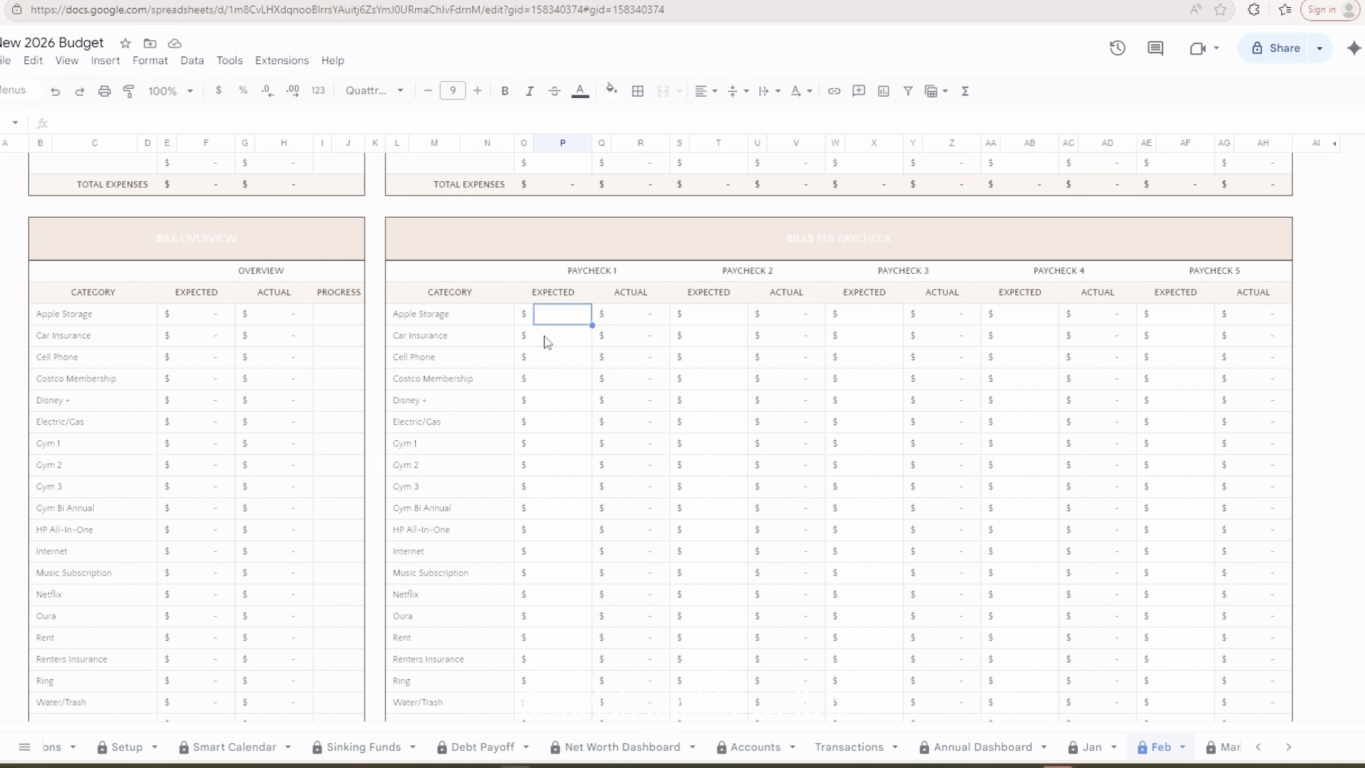
pyautogui.press('Right')
pyautogui.press('Right')
pyautogui.press('Right')
pyautogui.press('Right')
pyautogui.press('Right')
pyautogui.press('Right')
pyautogui.press('Right')
pyautogui.press('Right')
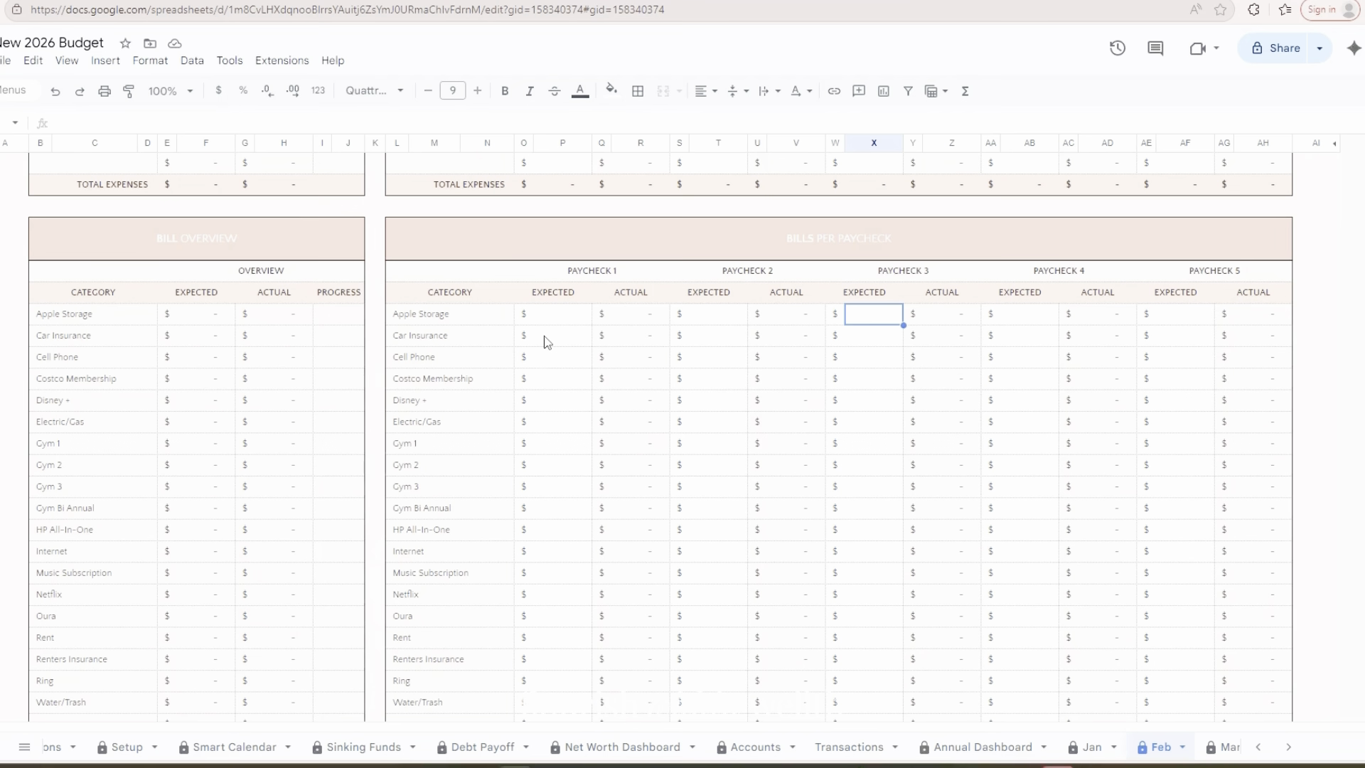
pyautogui.write('10')
pyautogui.press('Return')
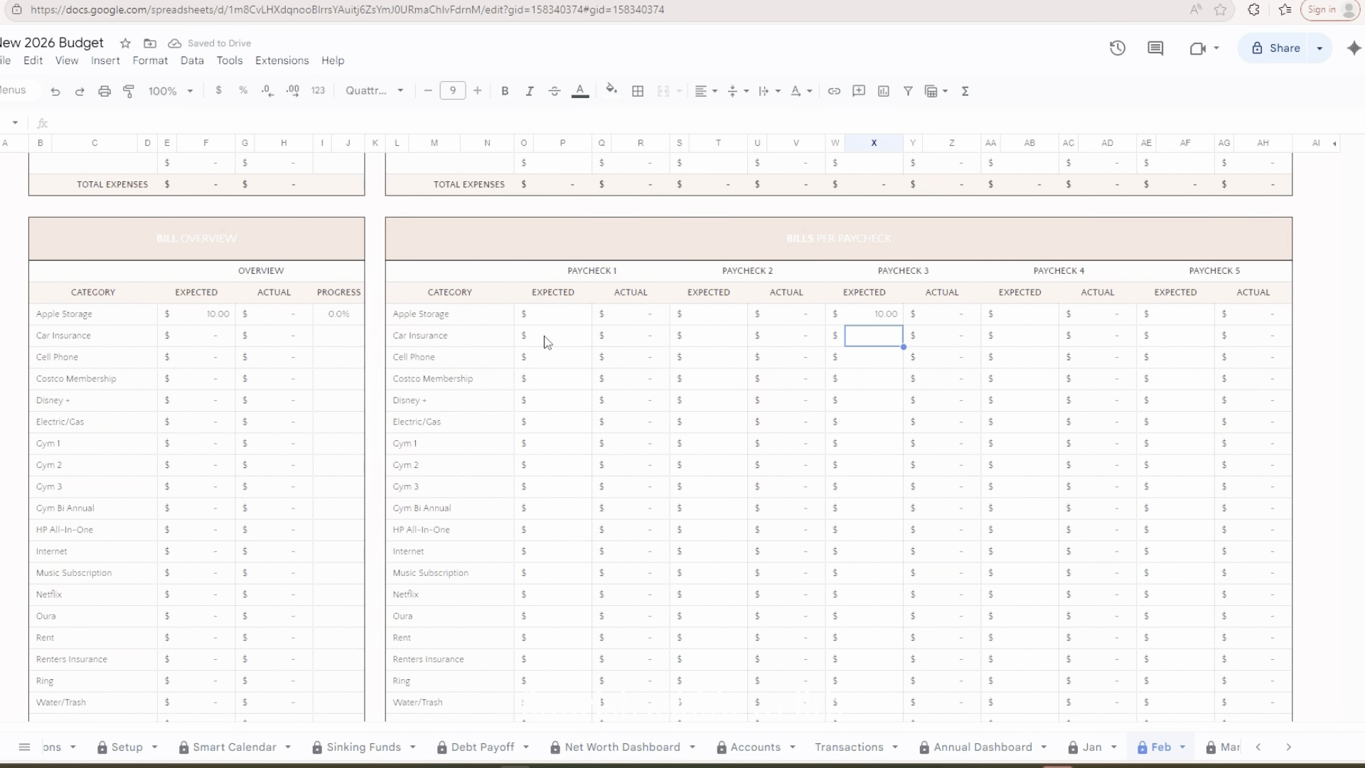
# Set the expected Car Insurance bill under Paycheck 3 to 101
pyautogui.press('Down')
pyautogui.press('Down')
pyautogui.press('Down')
pyautogui.press('Down')
pyautogui.press('Down')
pyautogui.press('Down')
pyautogui.press('Down')
pyautogui.press('Down')
pyautogui.press('Down')
pyautogui.press('Down')
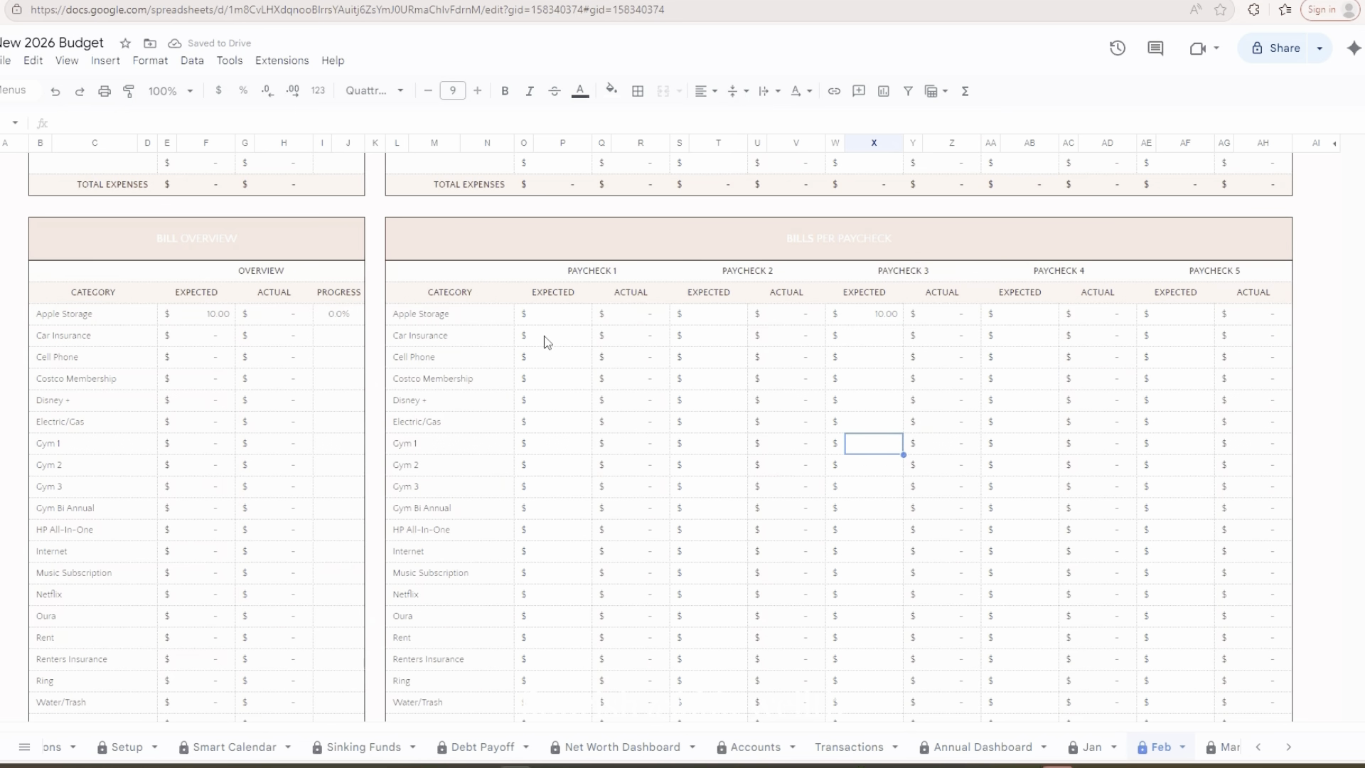
pyautogui.press('Down')
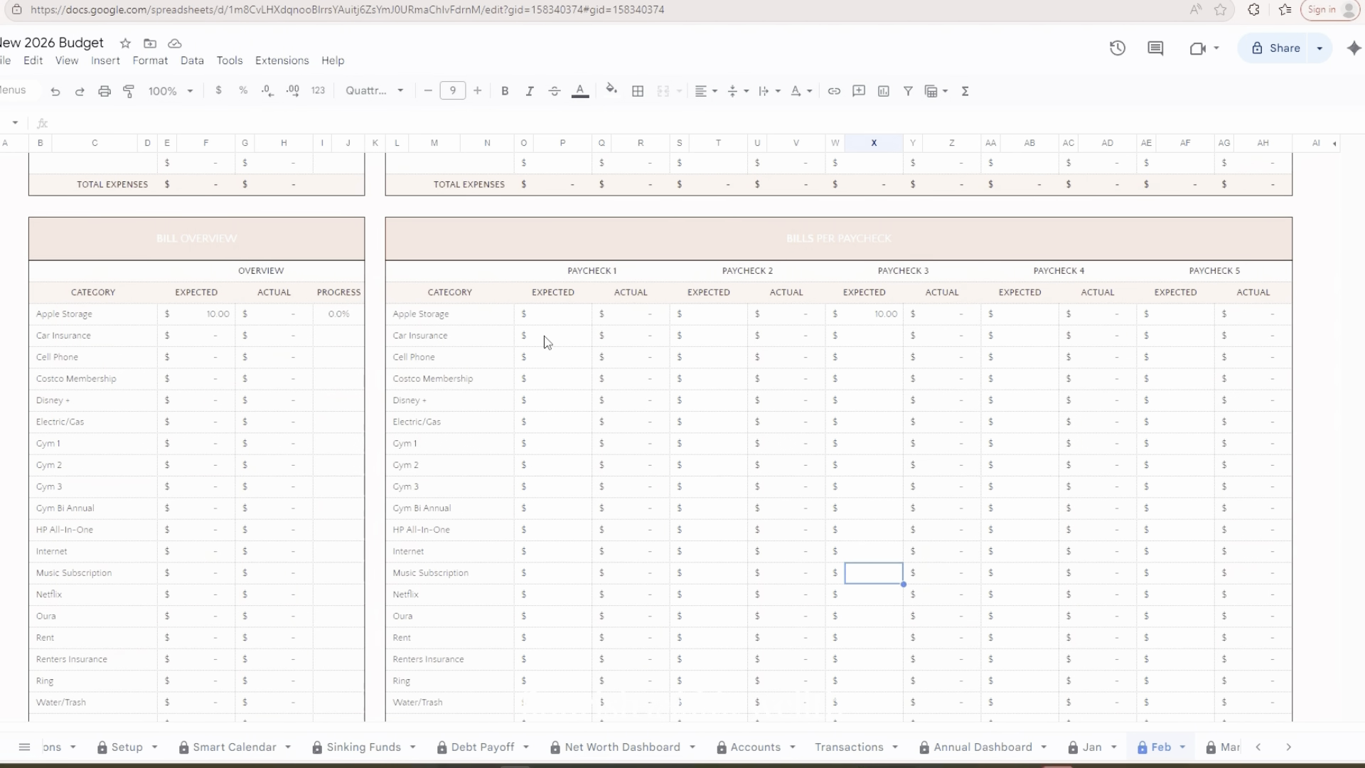
pyautogui.press('Up')
pyautogui.press('Up')
pyautogui.press('Up')
pyautogui.press('Up')
pyautogui.press('Up')
pyautogui.press('Up')
pyautogui.press('Up')
pyautogui.press('Up')
pyautogui.press('Up')
pyautogui.press('Up')
pyautogui.press('Up')
pyautogui.write('10')
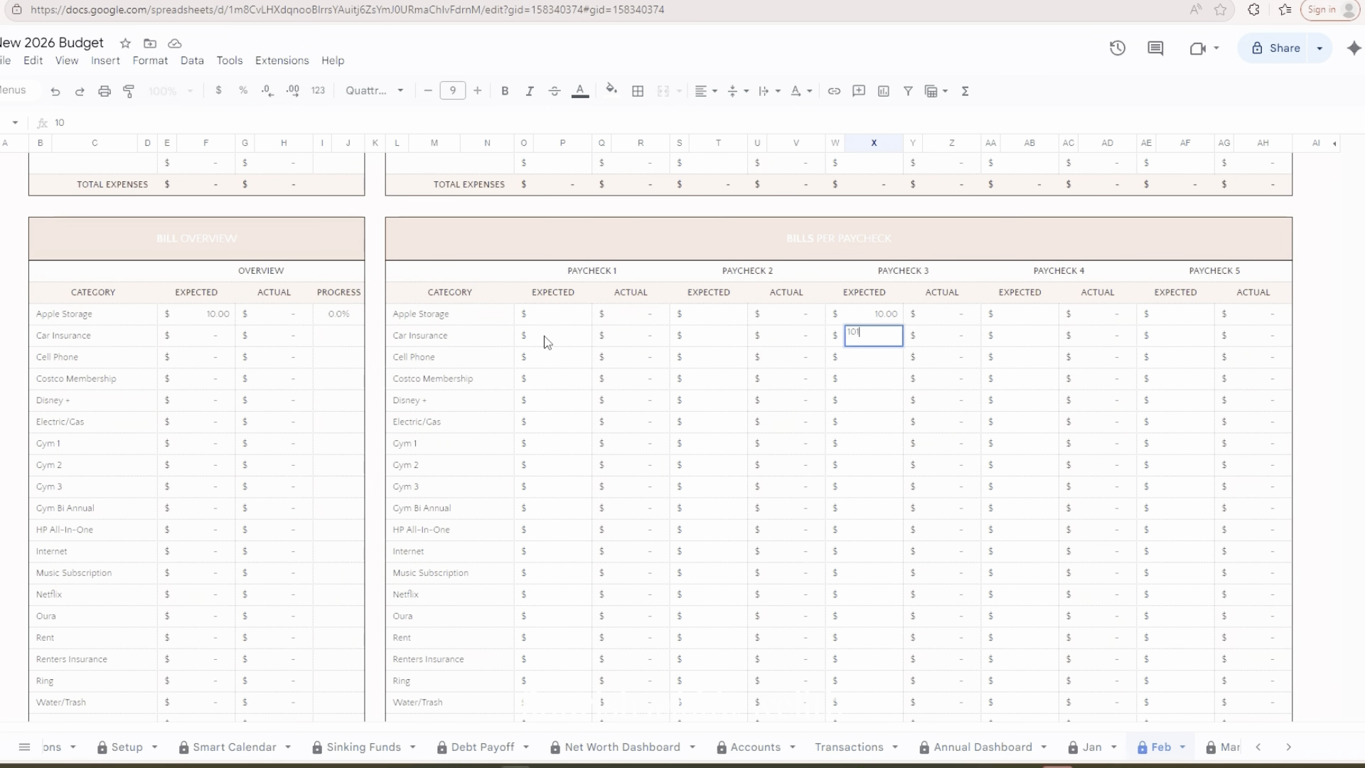
pyautogui.press('Return')
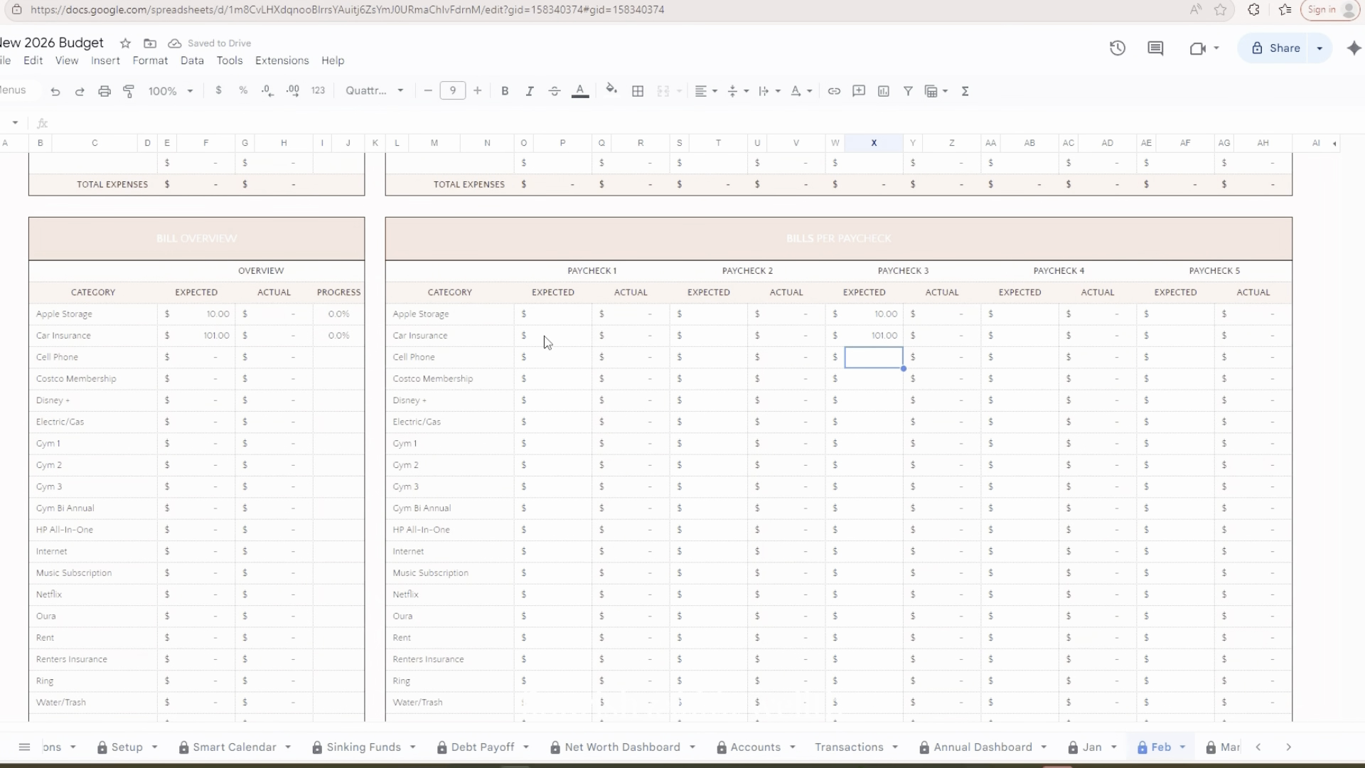
# Set the expected Cell Phone bill under Paycheck 2 to 73
pyautogui.press('Left')
pyautogui.press('Left')
pyautogui.press('Left')
pyautogui.press('Left')
pyautogui.write('73')
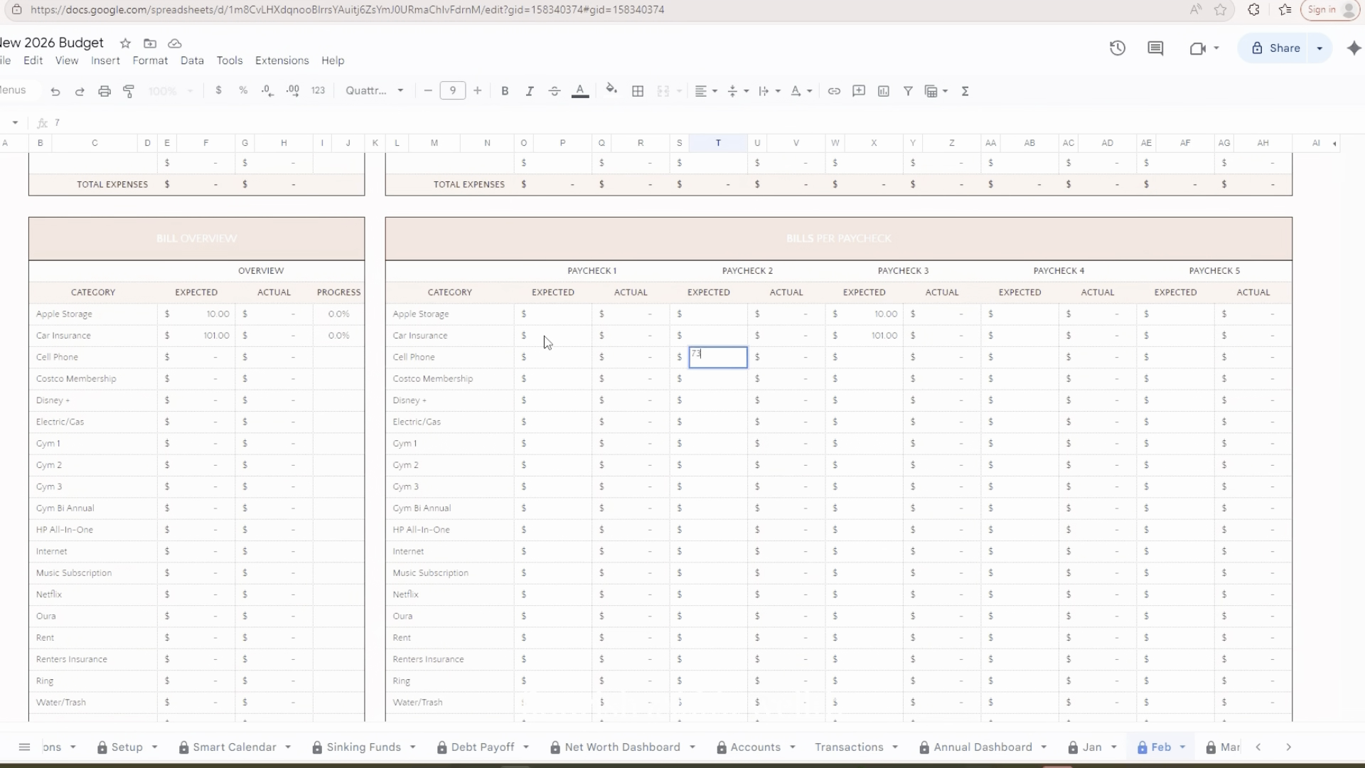
pyautogui.press('Return')
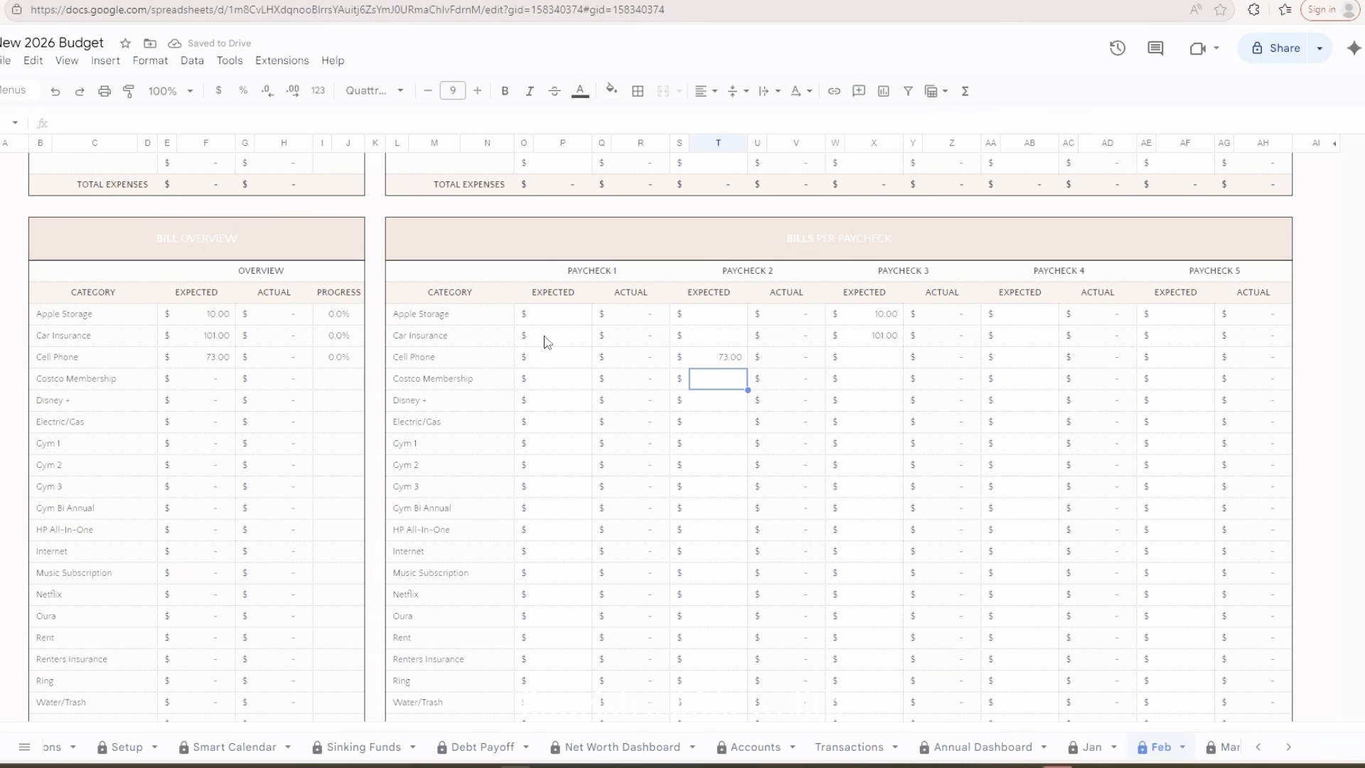
# Leave Costco Membership empty and set the expected Disney + bill under Paycheck 1 to 6
pyautogui.press('Down')
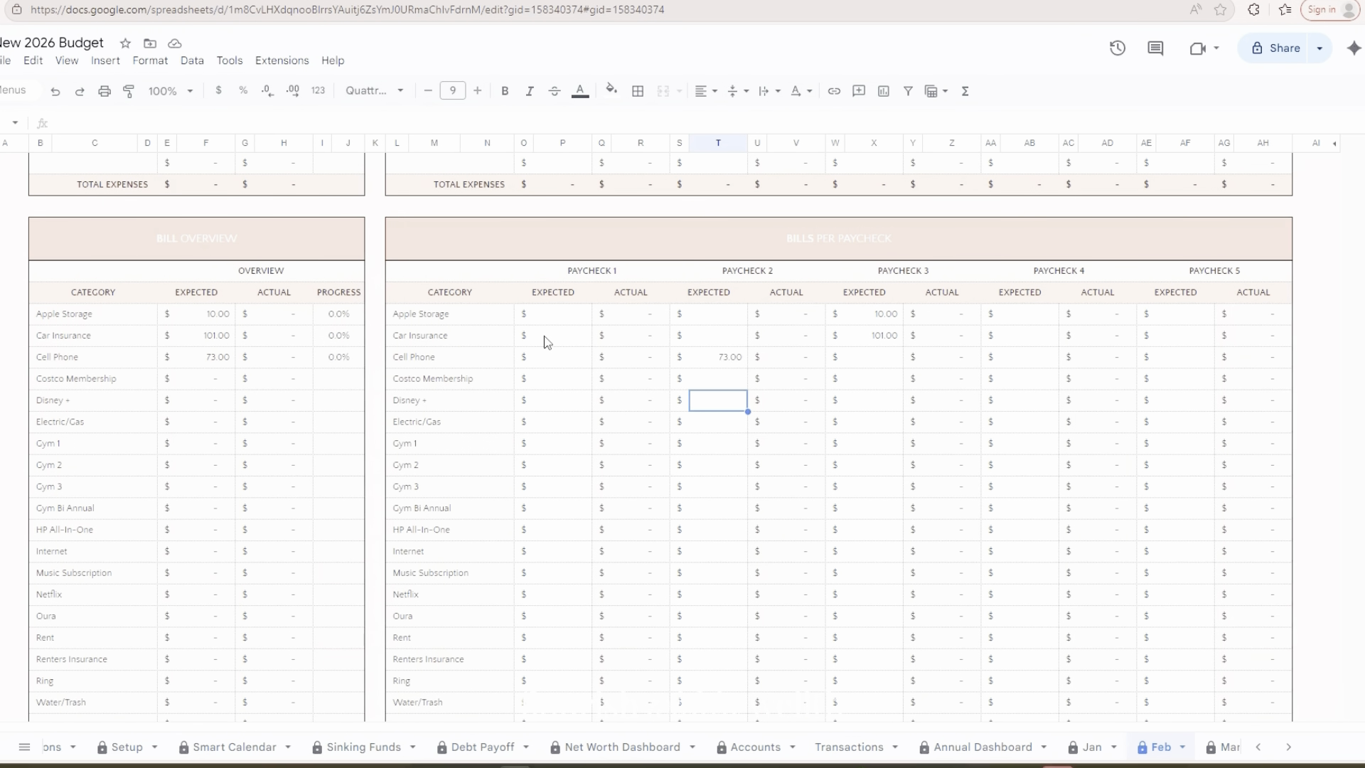
pyautogui.press('Left')
pyautogui.press('Left')
pyautogui.press('Left')
pyautogui.press('Left')
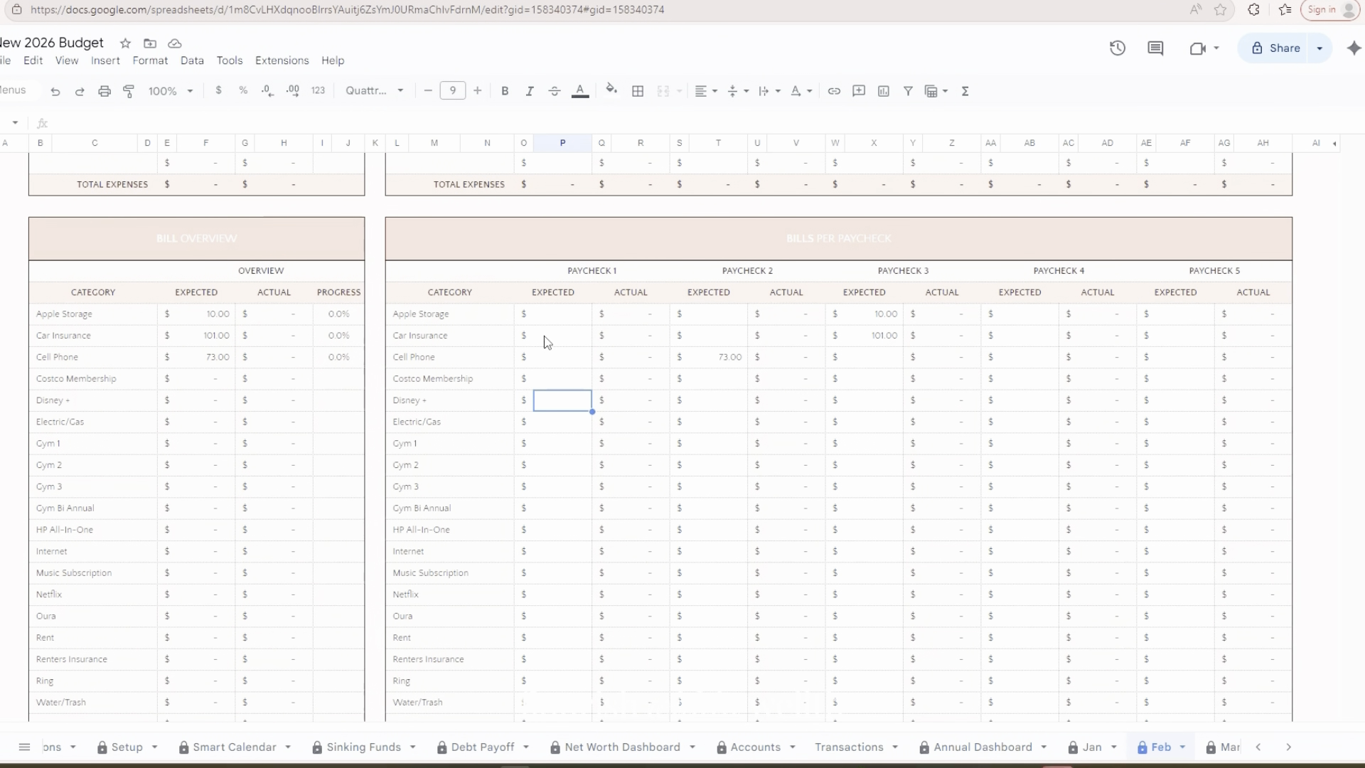
pyautogui.write('6')
pyautogui.press('Return')
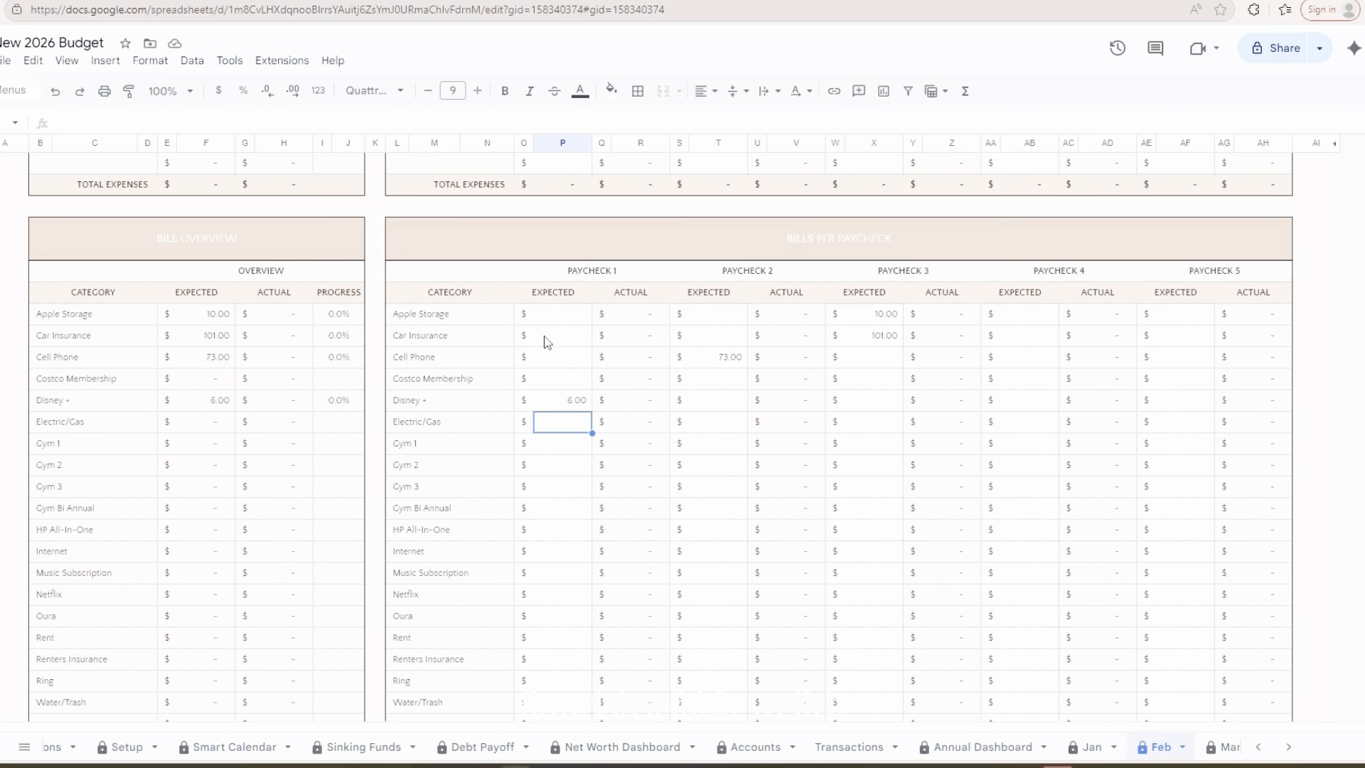
# Set the expected Electric/Gas bill under Paycheck 4 to 144.77
pyautogui.press('Right')
pyautogui.press('Right')
pyautogui.press('Right')
pyautogui.press('Right')
pyautogui.press('Right')
pyautogui.press('Right')
pyautogui.press('Right')
pyautogui.press('Right')
pyautogui.press('Right')
pyautogui.press('Right')
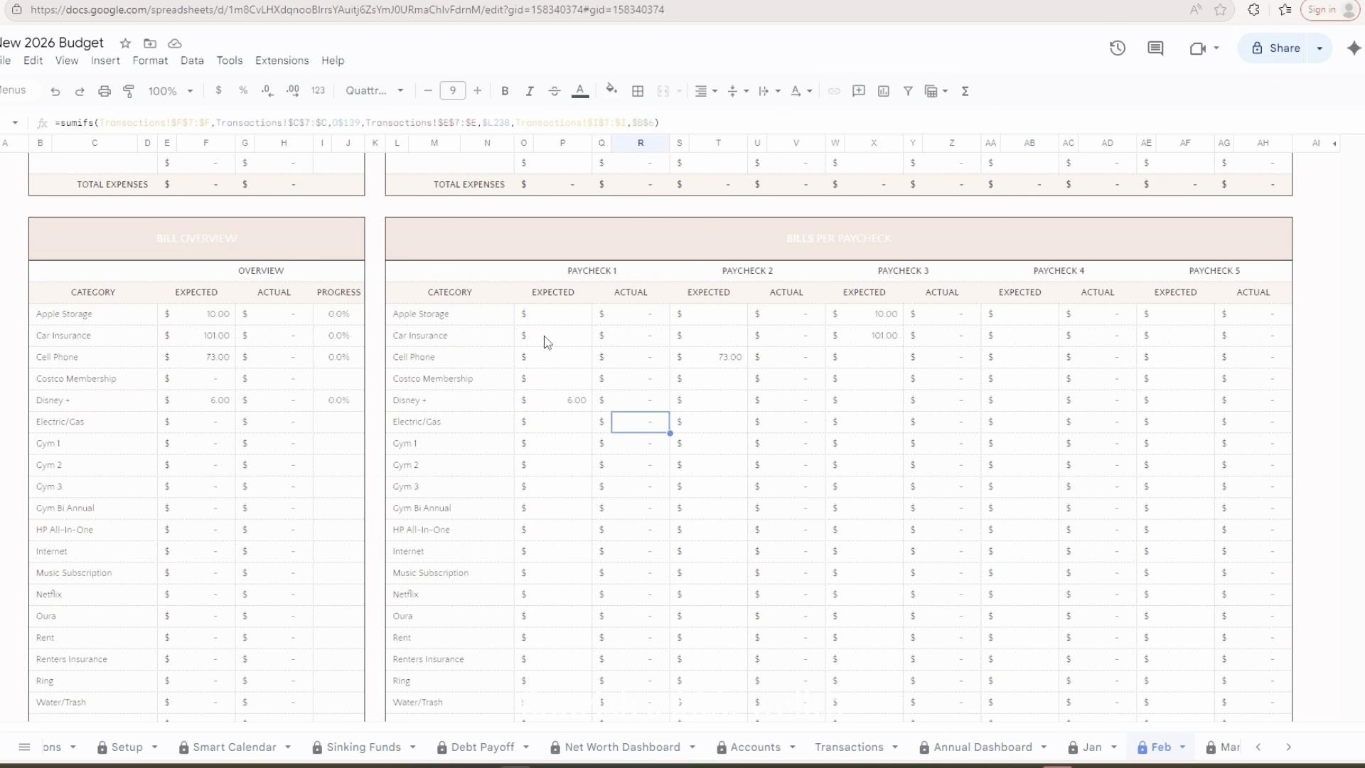
pyautogui.press('Right')
pyautogui.press('Right')
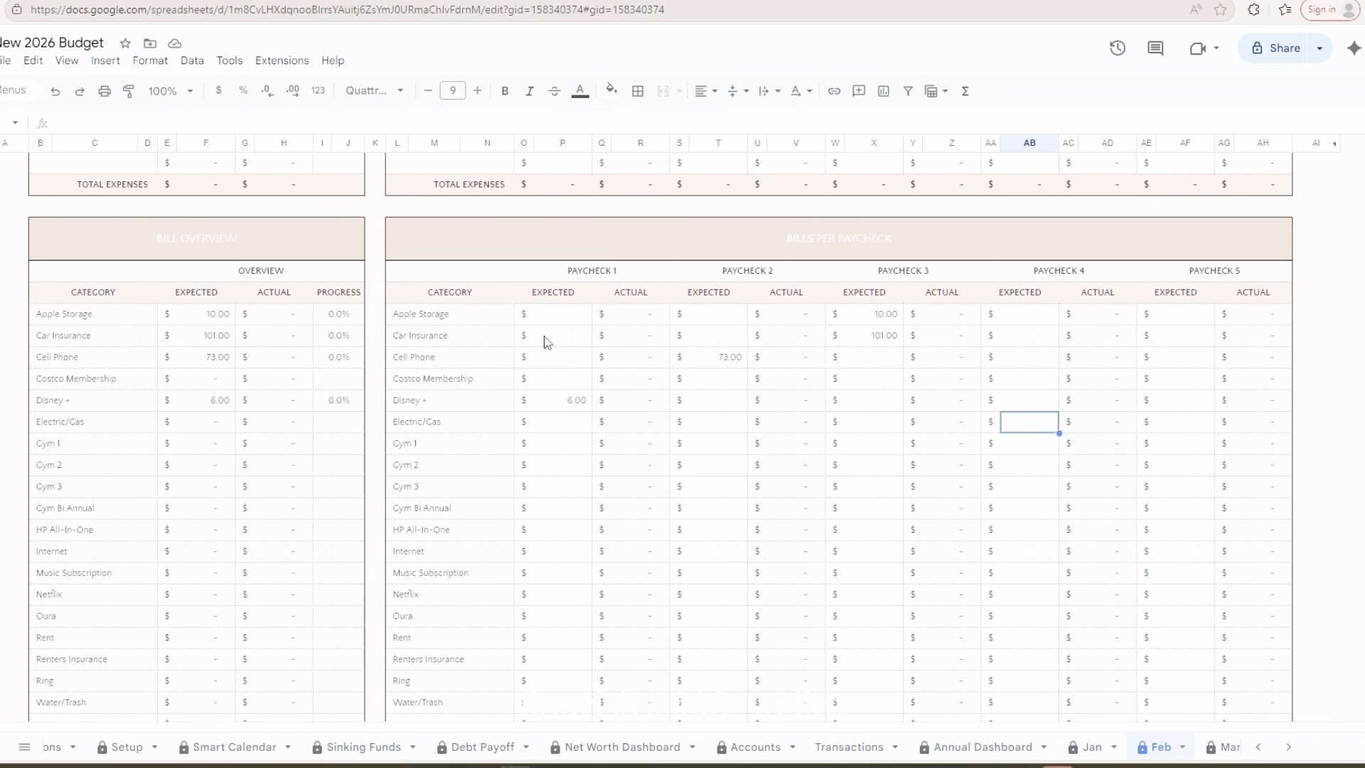
pyautogui.write('144.77')
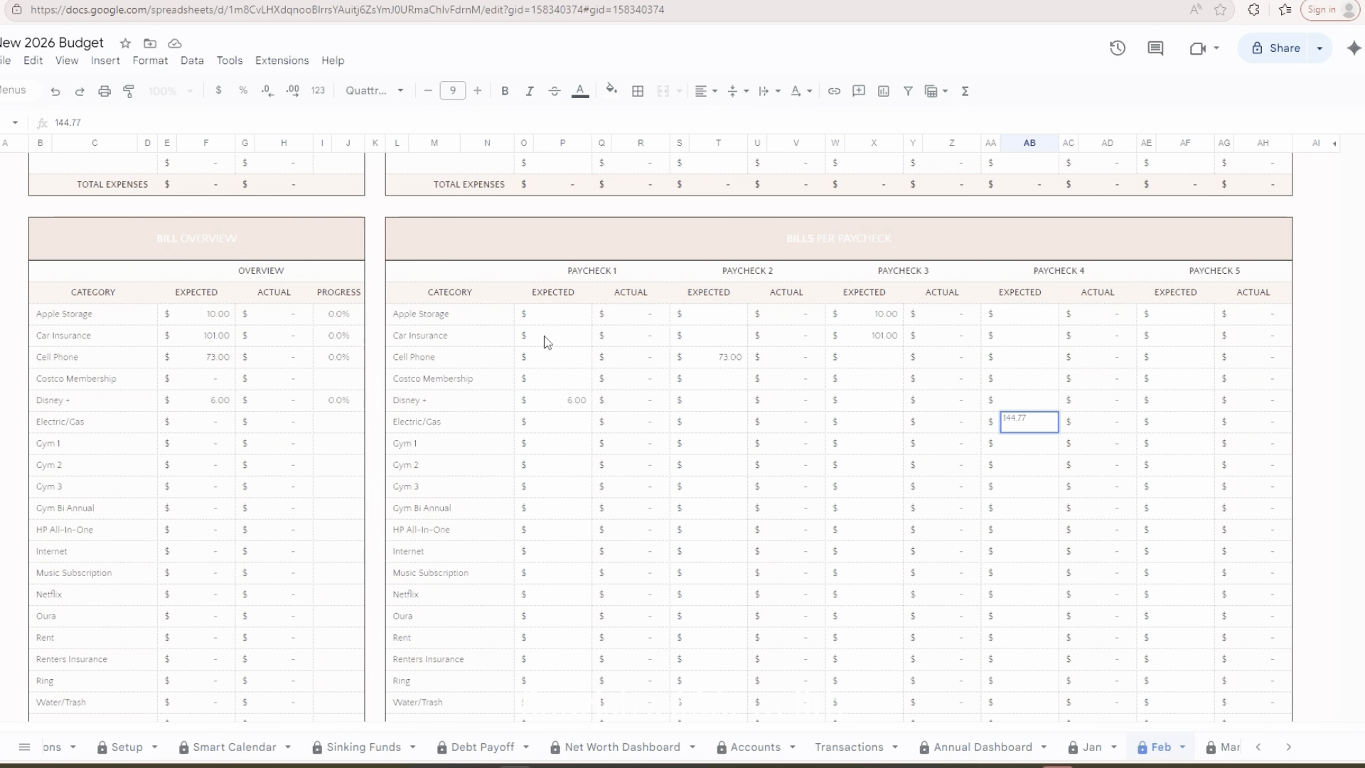
pyautogui.press('Return')
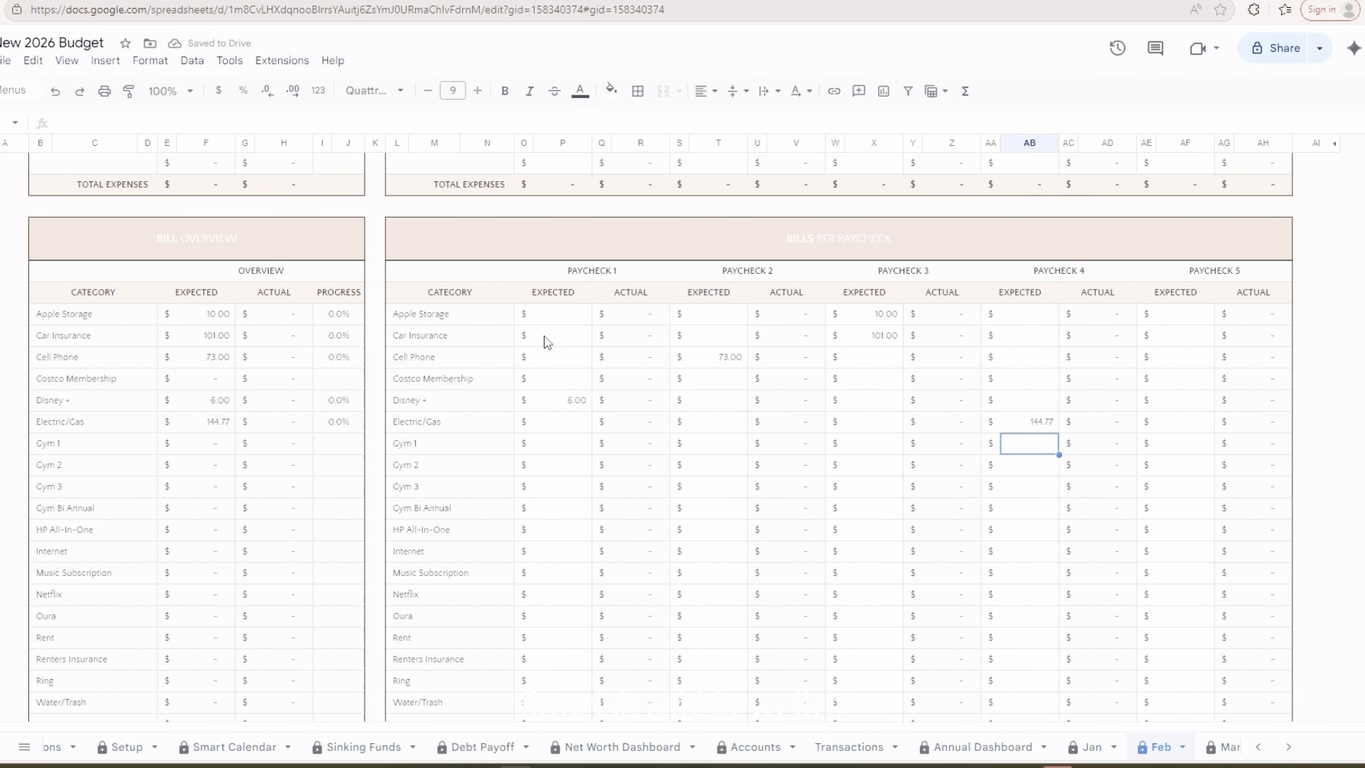
# Set the expected Gym 1 bill under Paycheck 1 to 20
pyautogui.press('Left')
pyautogui.press('Left')
pyautogui.press('Left')
pyautogui.press('Left')
pyautogui.press('Left')
pyautogui.press('Left')
pyautogui.press('Left')
pyautogui.press('Left')
pyautogui.press('Left')
pyautogui.press('Left')
pyautogui.press('Left')
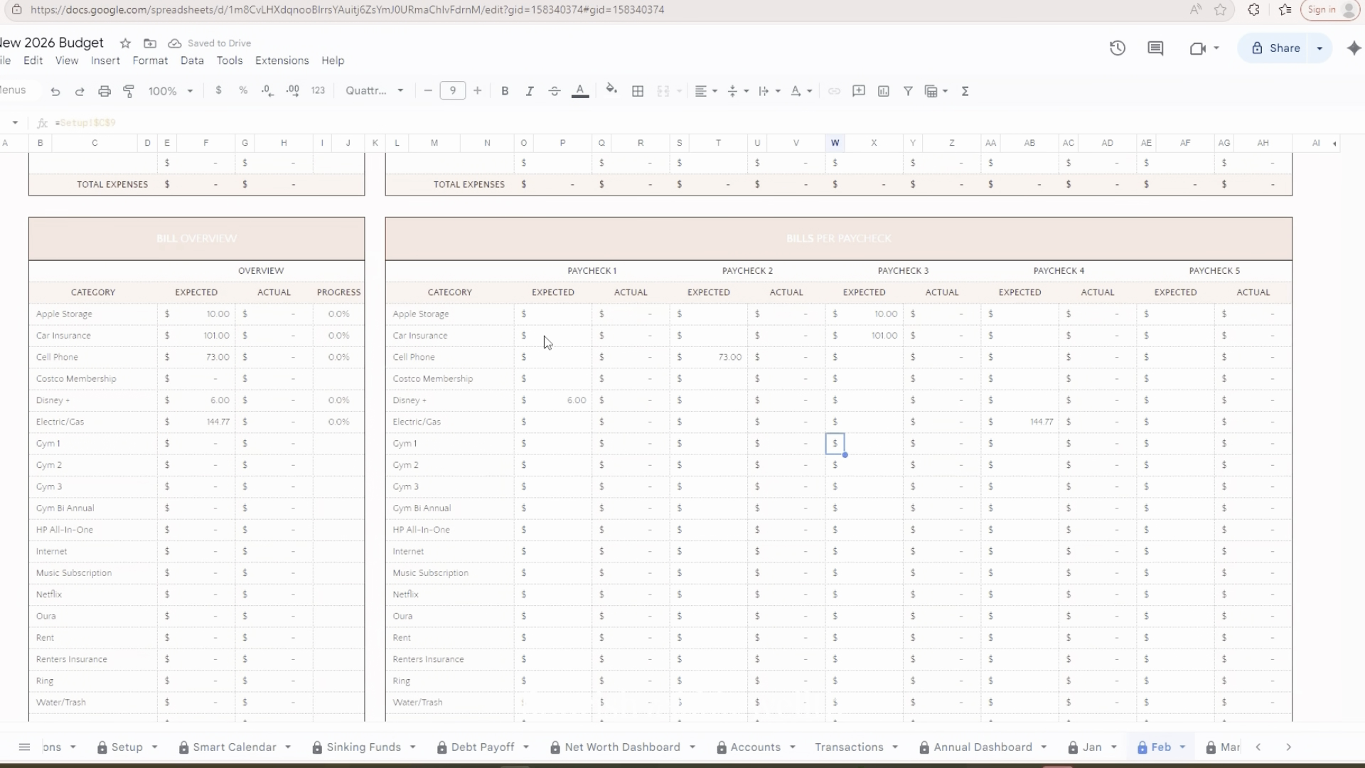
pyautogui.press('Left')
pyautogui.write('20')
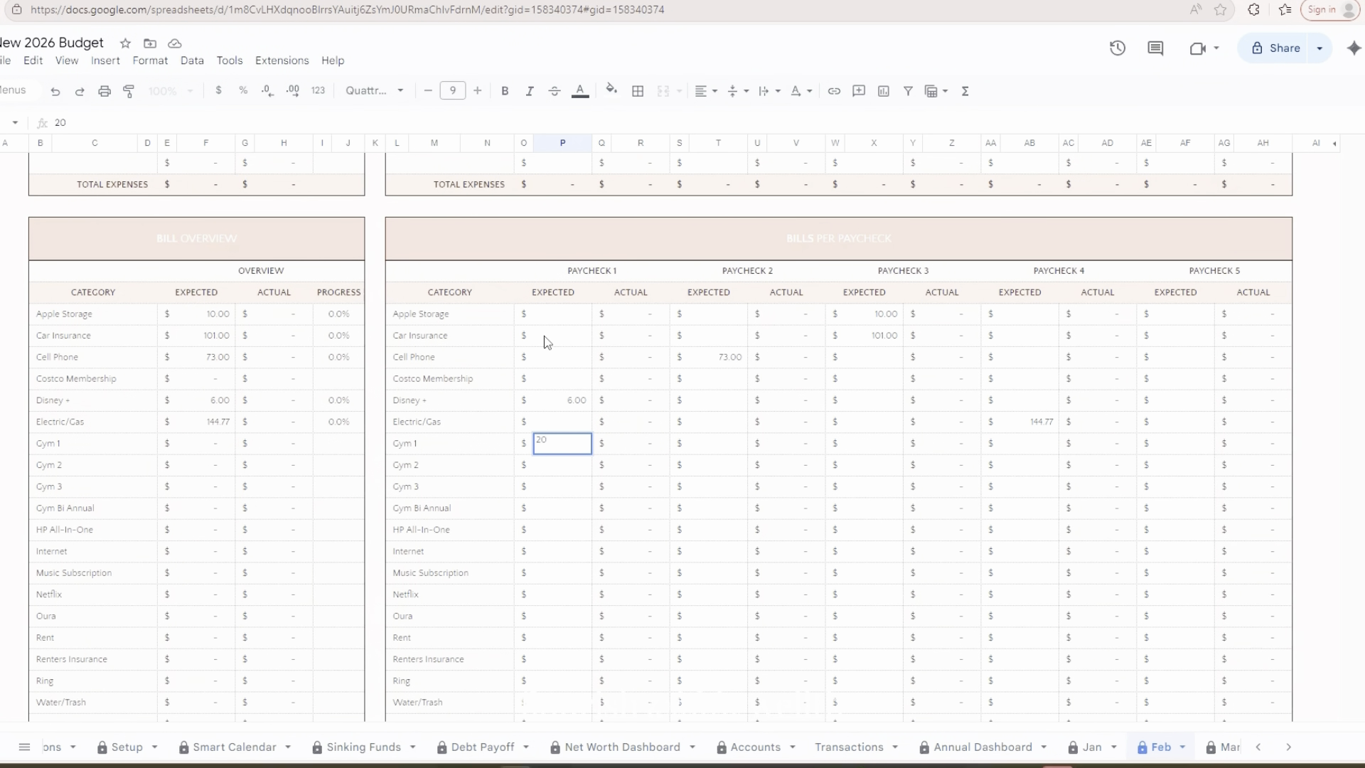
pyautogui.press('Right')
pyautogui.press('Right')
pyautogui.press('Right')
pyautogui.press('Right')
pyautogui.press('Right')
pyautogui.press('Right')
pyautogui.press('Right')
pyautogui.press('Right')
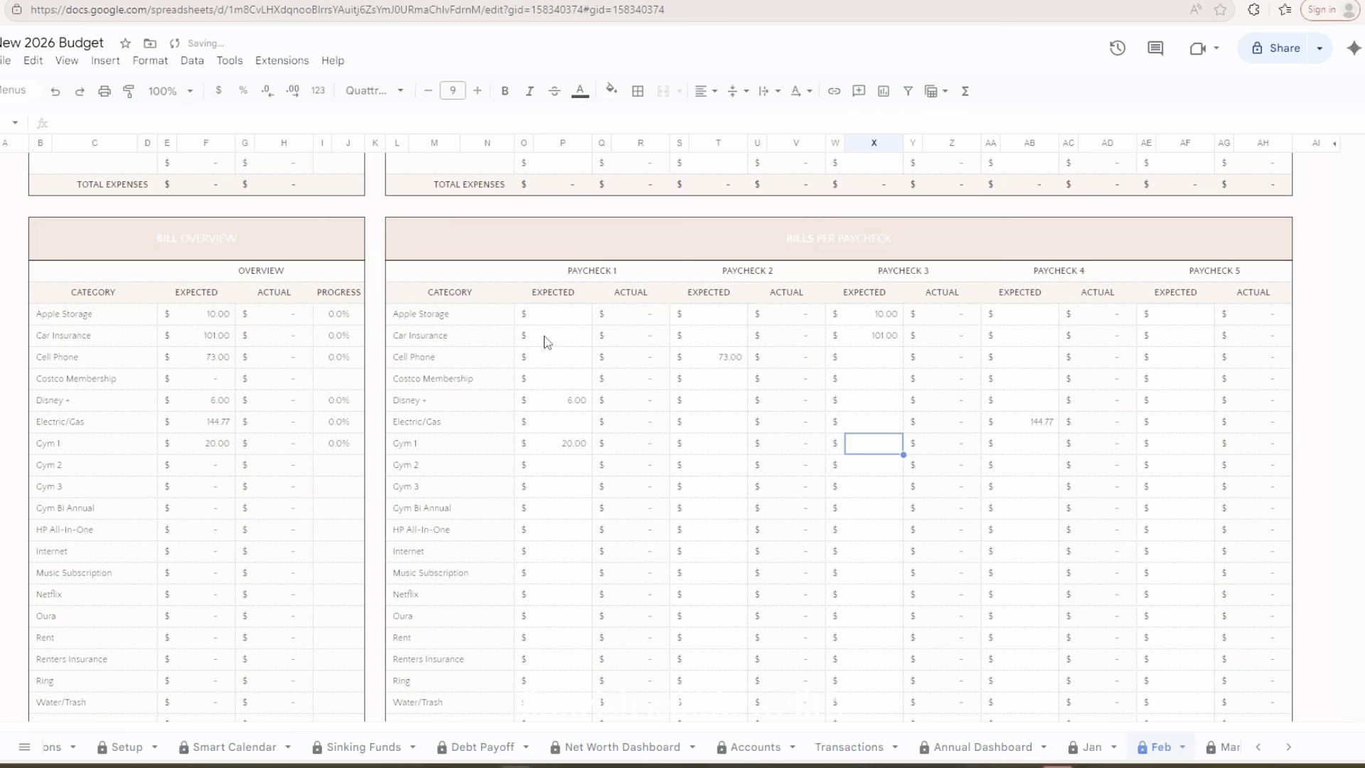
# Enter 20 as the expected Gym 1 bill under Paycheck 3
pyautogui.write('20')
pyautogui.press('Return')
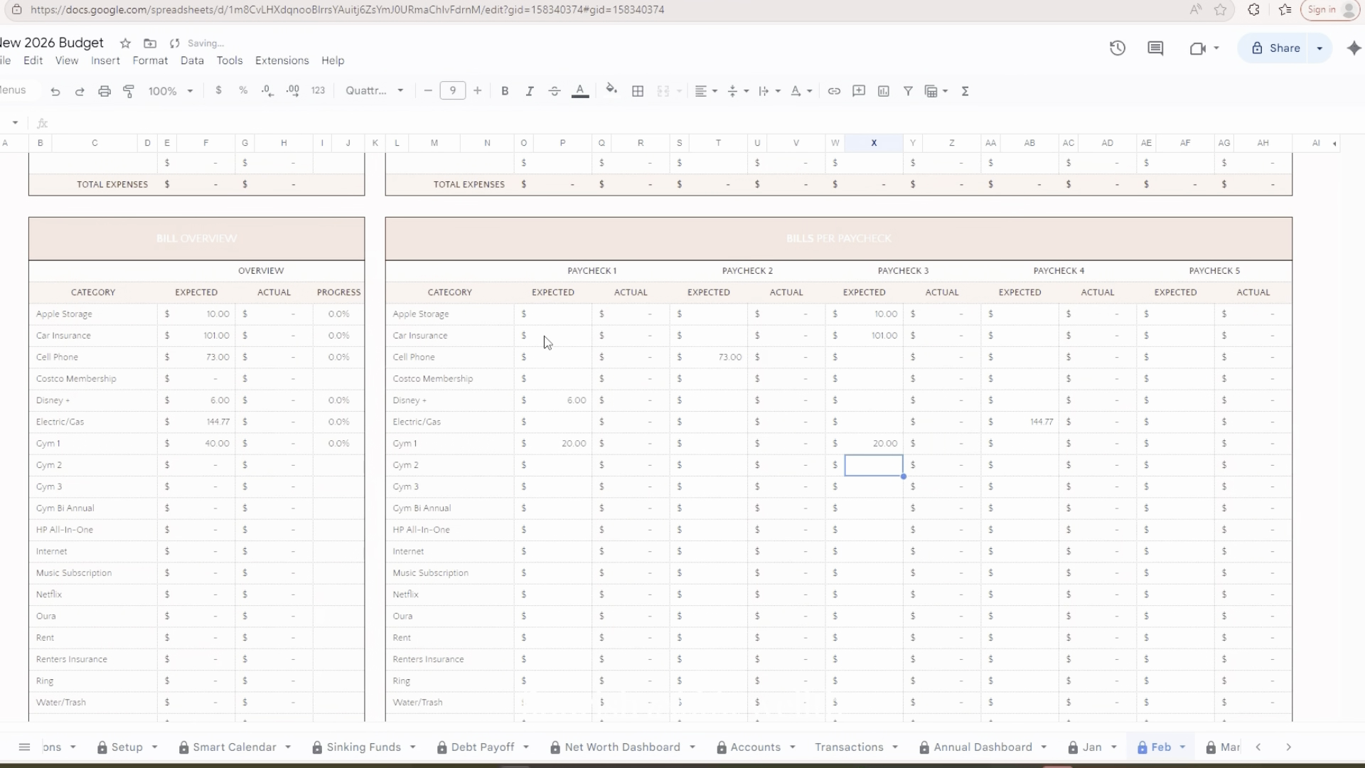
# Clear the expected Gym 1 amount under Paycheck 3
pyautogui.press('Left')
pyautogui.press('Left')
pyautogui.press('Left')
pyautogui.press('Up')
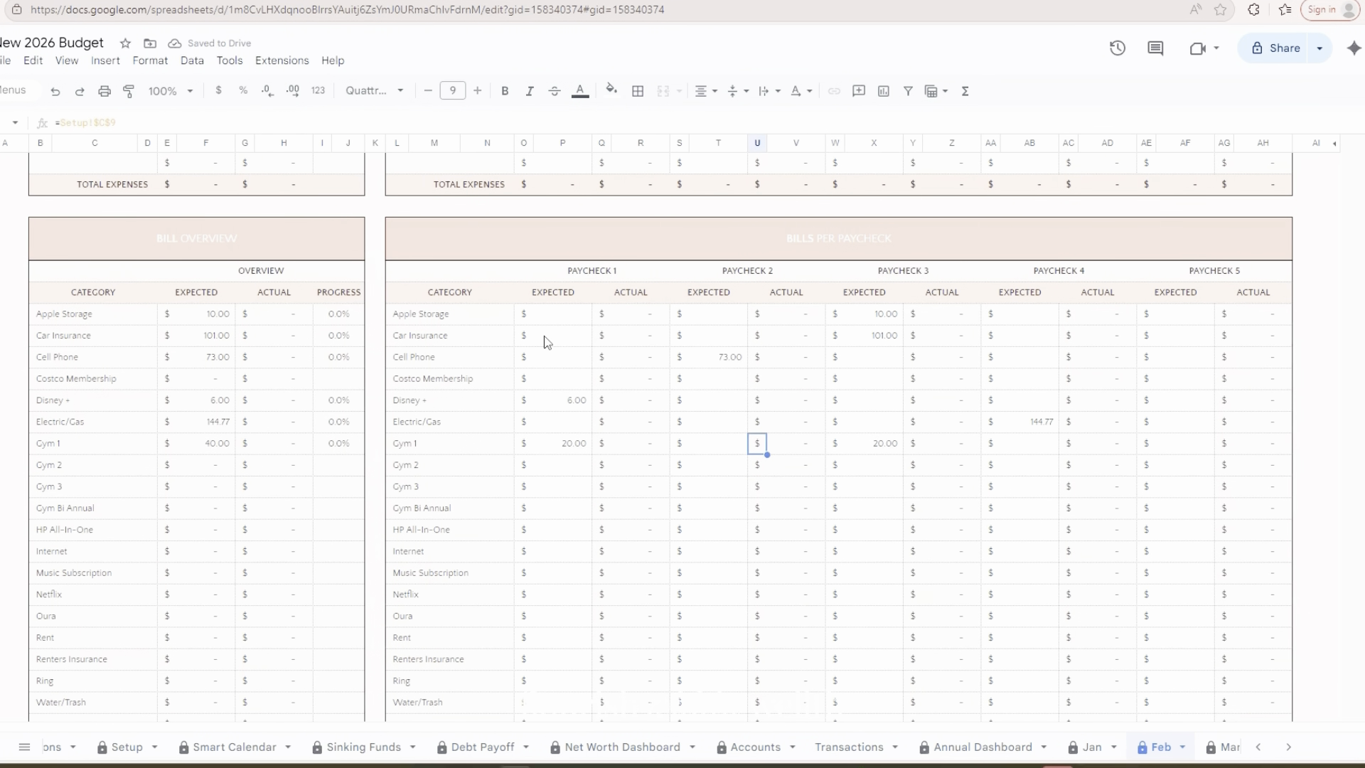
pyautogui.press('Right')
pyautogui.press('Right')
pyautogui.press('Right')
pyautogui.press('Delete')
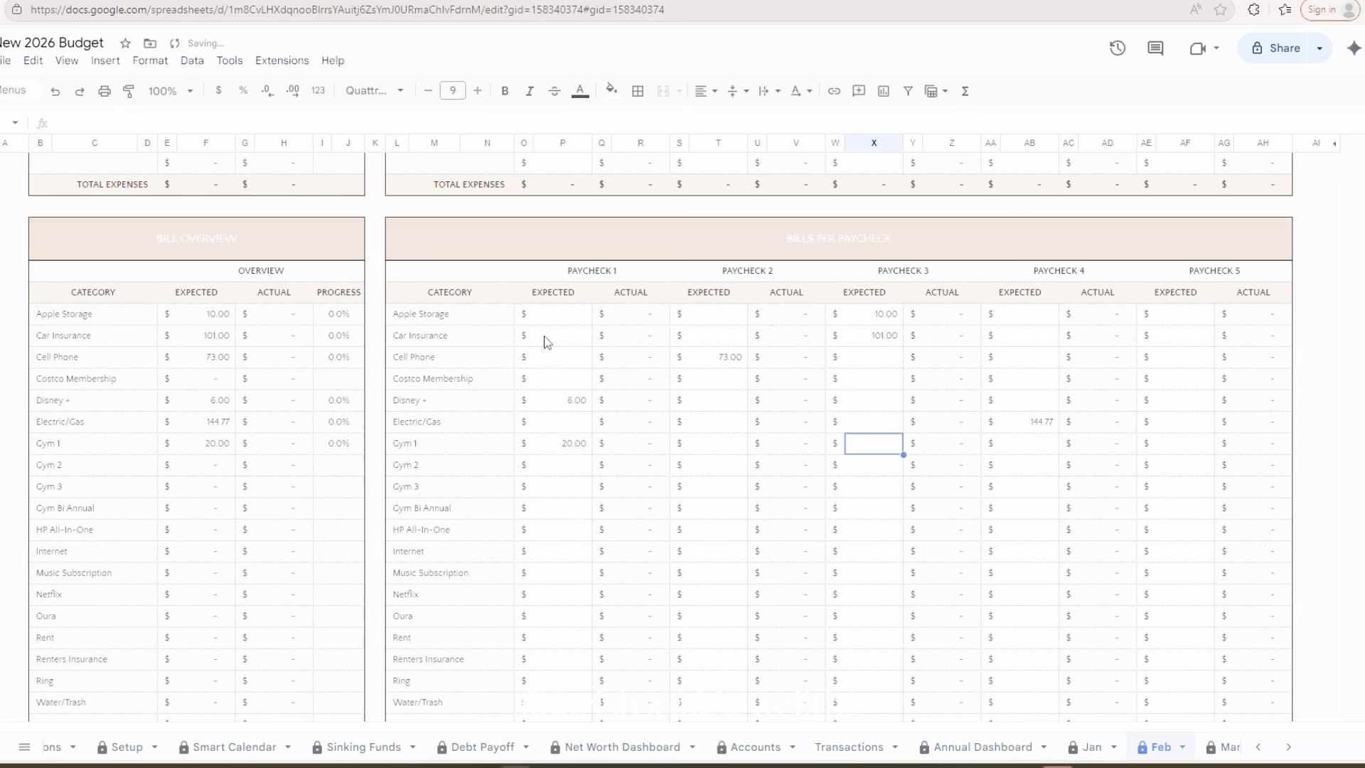
# Set the expected Gym 2 bill under Paycheck 3 to 20
pyautogui.press('Down')
pyautogui.write('20')
pyautogui.press('Return')
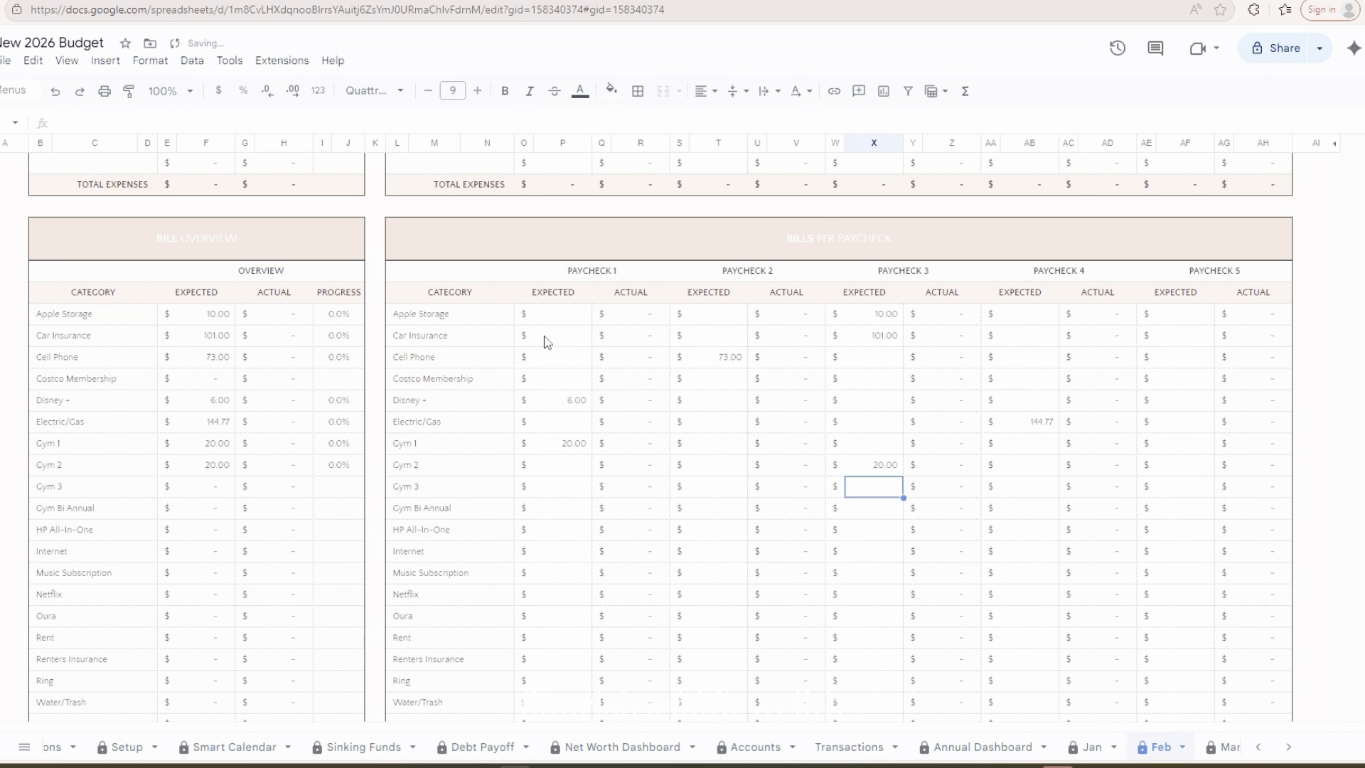
# Leave Gym 3 and Gym Bi Annual empty and set the expected HP All-In-One bill under Paycheck 1 to 14
pyautogui.press('Down')
pyautogui.press('Down')
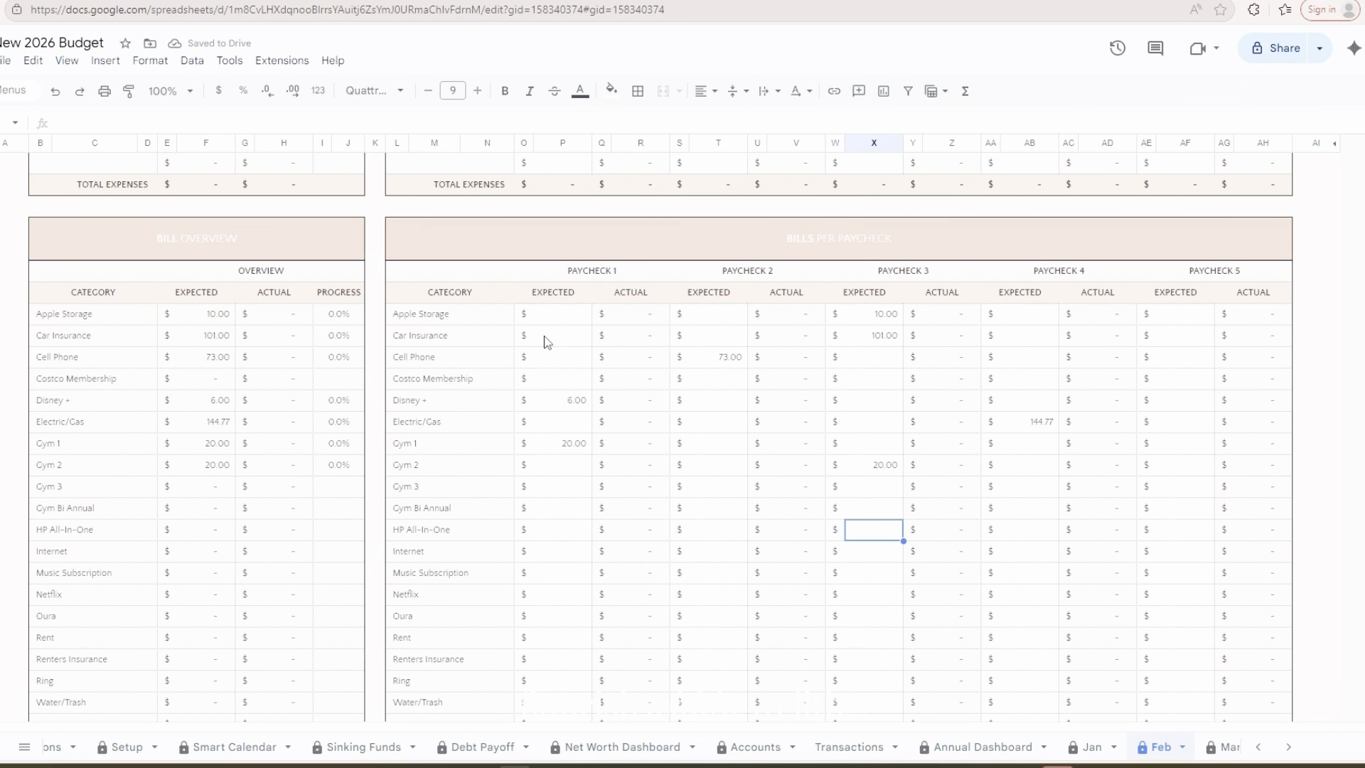
pyautogui.press('Left')
pyautogui.press('Left')
pyautogui.press('Left')
pyautogui.press('Left')
pyautogui.press('Left')
pyautogui.press('Left')
pyautogui.press('Left')
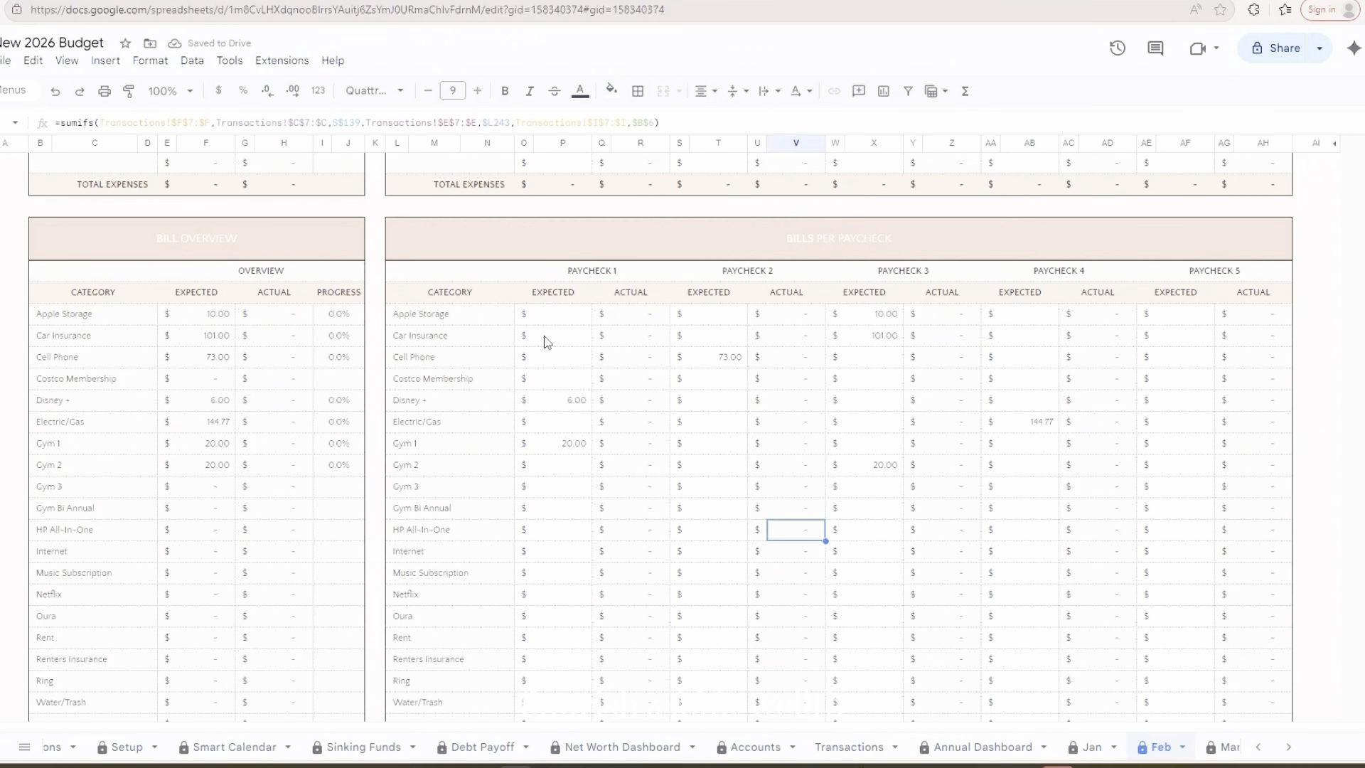
pyautogui.press('Left')
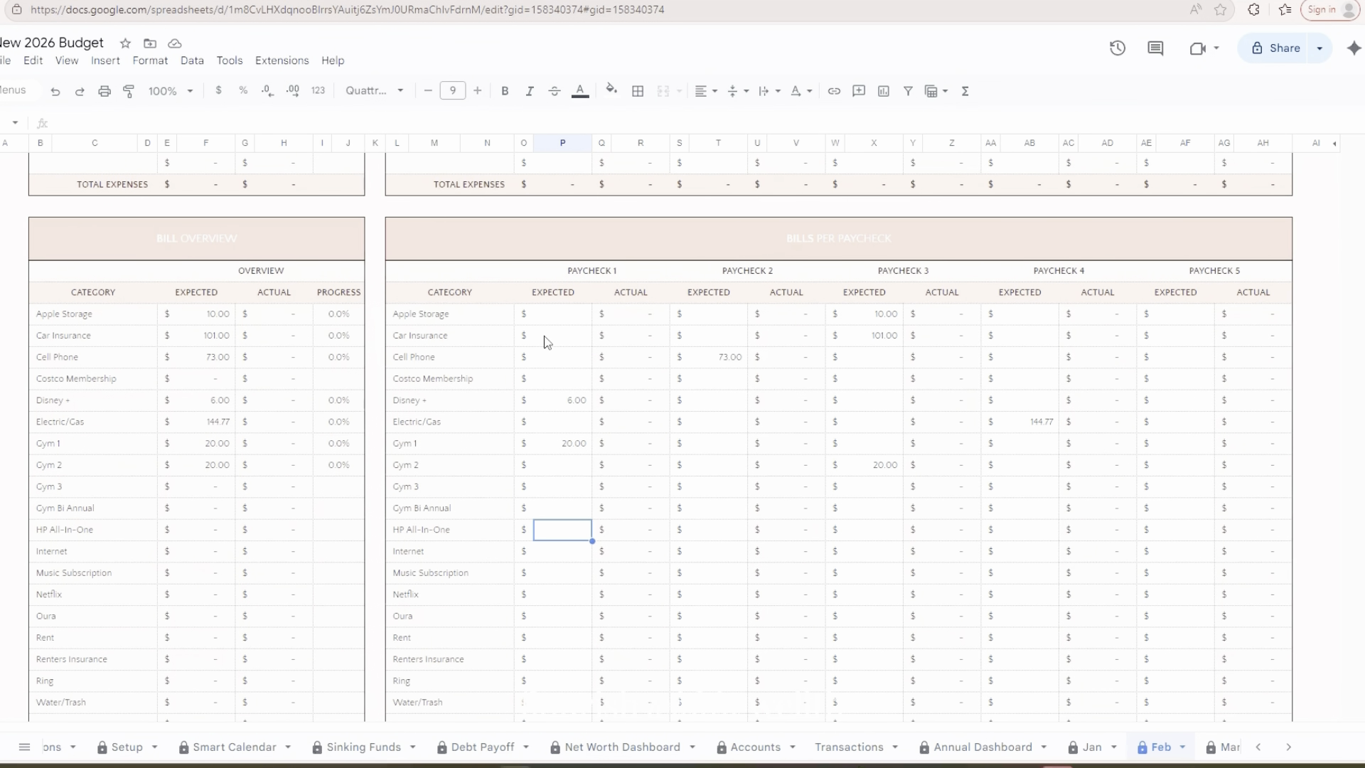
pyautogui.write('14')
pyautogui.press('Tab')
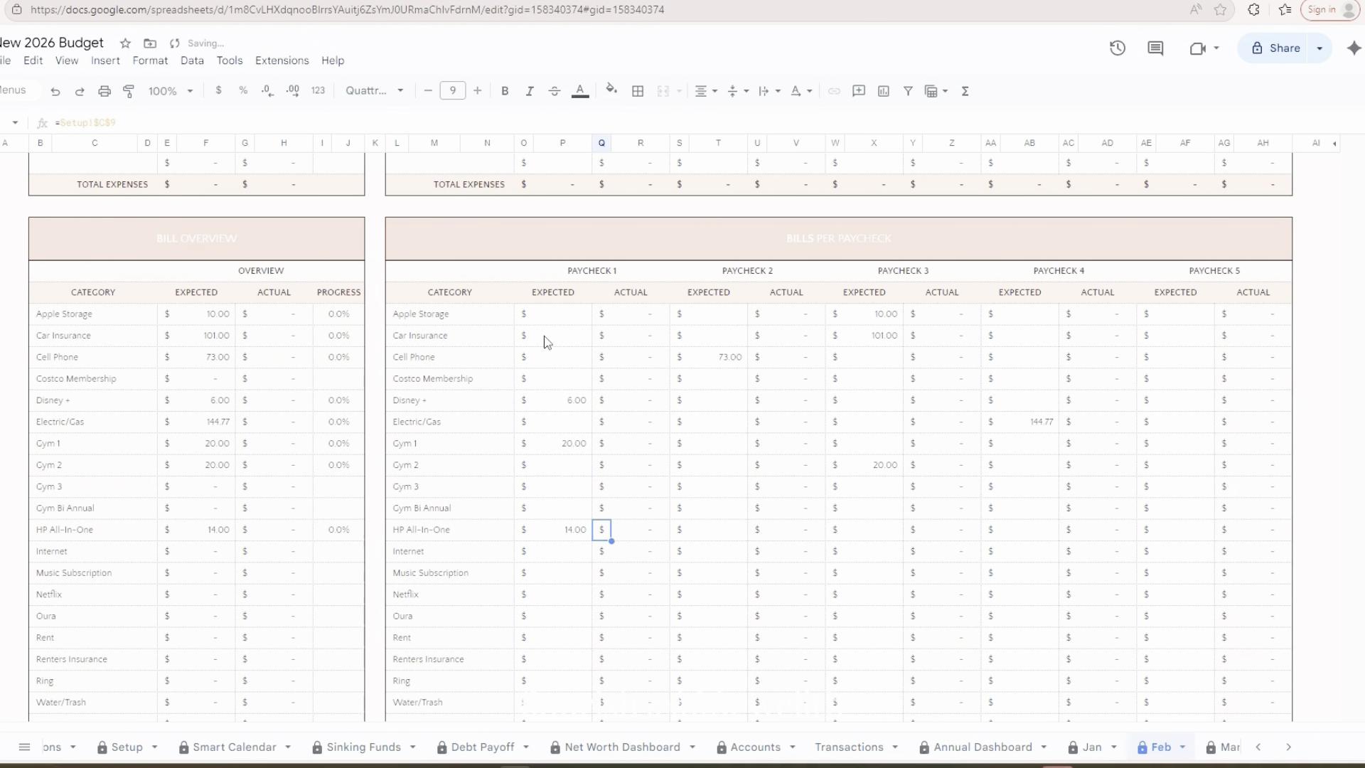
# Under Paycheck 3, set the expected Internet bill to 46.05 and the expected Music Subscription bill to 12
pyautogui.press('Left')
pyautogui.press('Down')
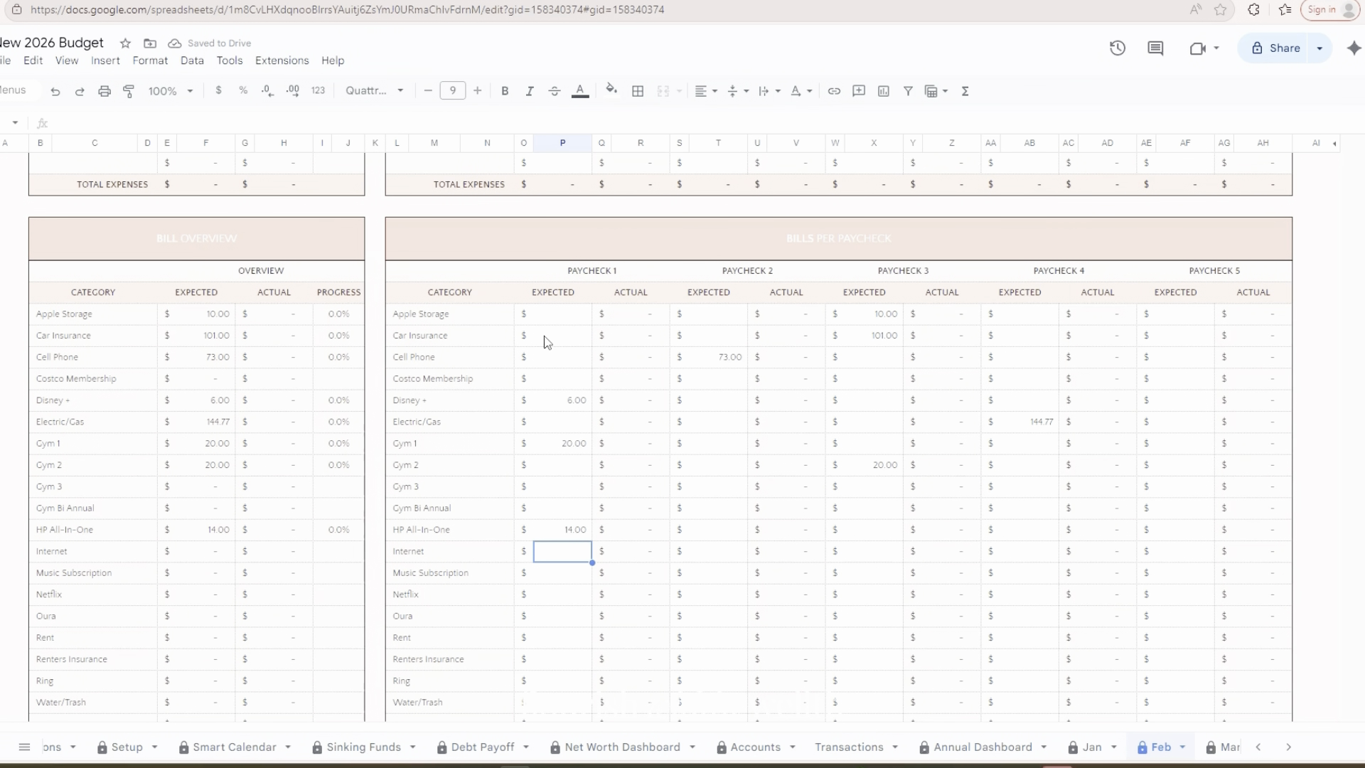
pyautogui.press('Right')
pyautogui.press('Right')
pyautogui.press('Right')
pyautogui.press('Right')
pyautogui.press('Right')
pyautogui.press('Right')
pyautogui.press('Right')
pyautogui.press('Right')
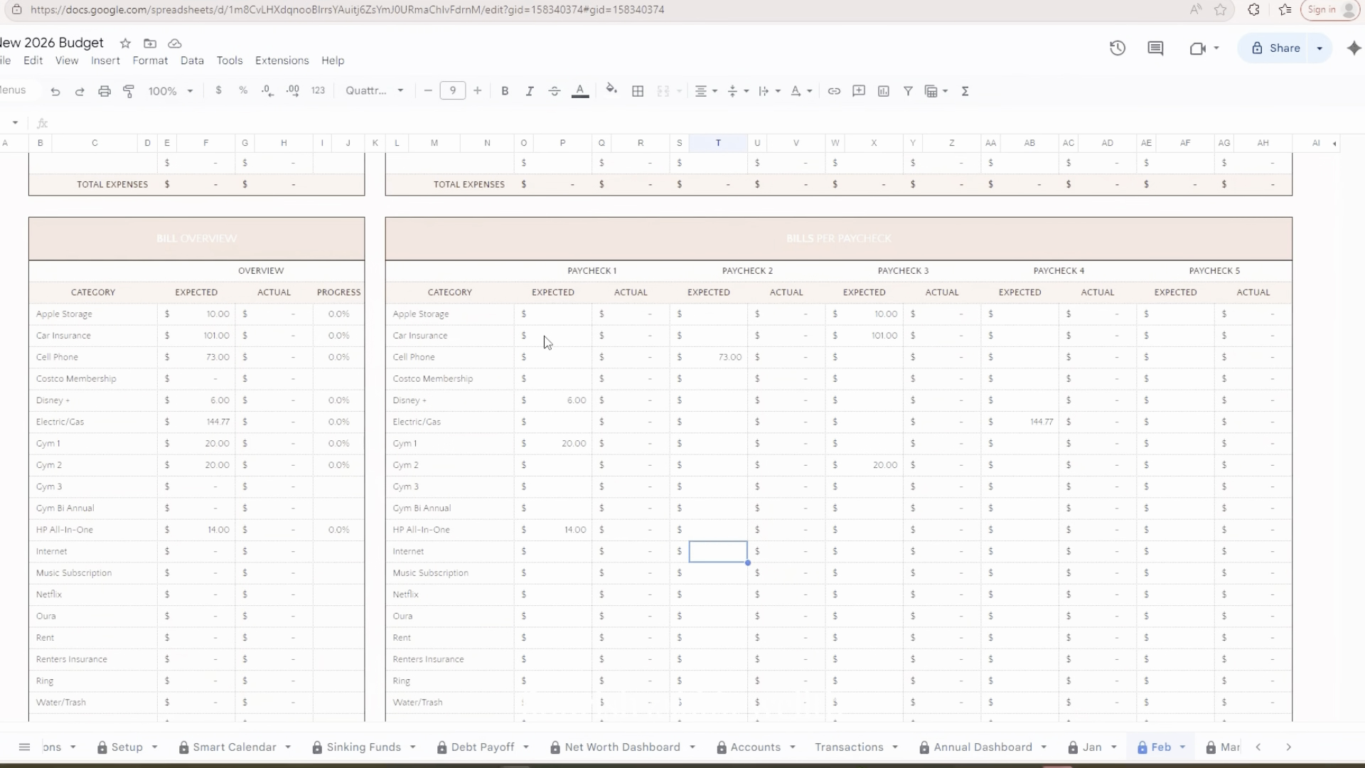
pyautogui.write('46.05')
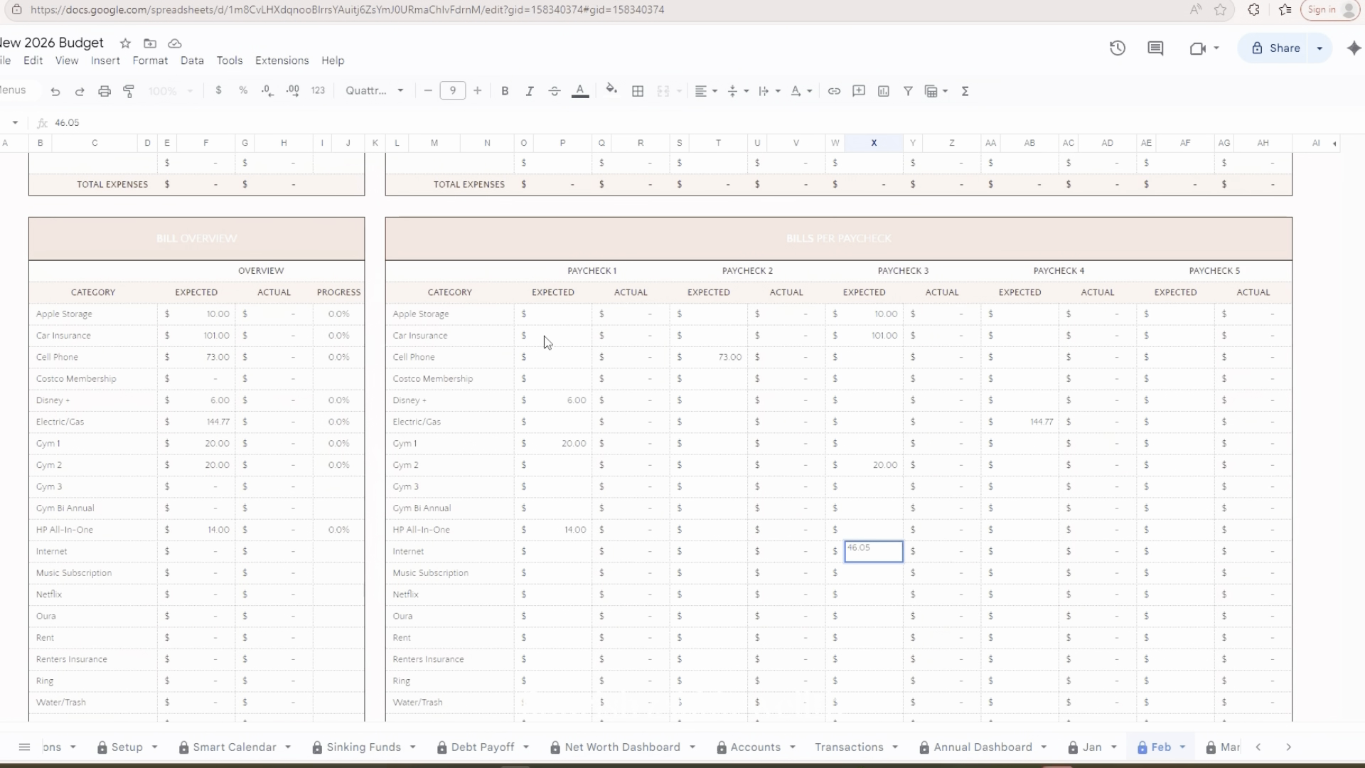
pyautogui.press('Return')
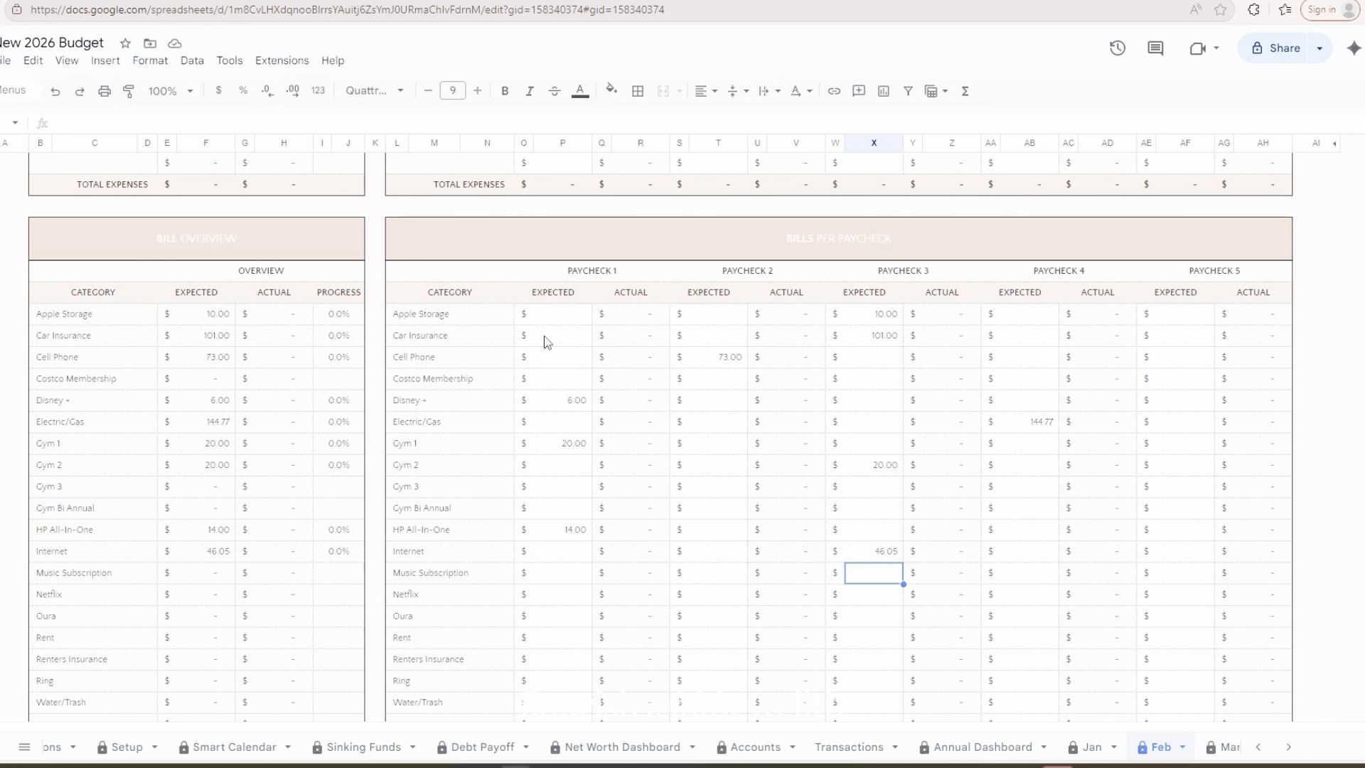
pyautogui.write('12')
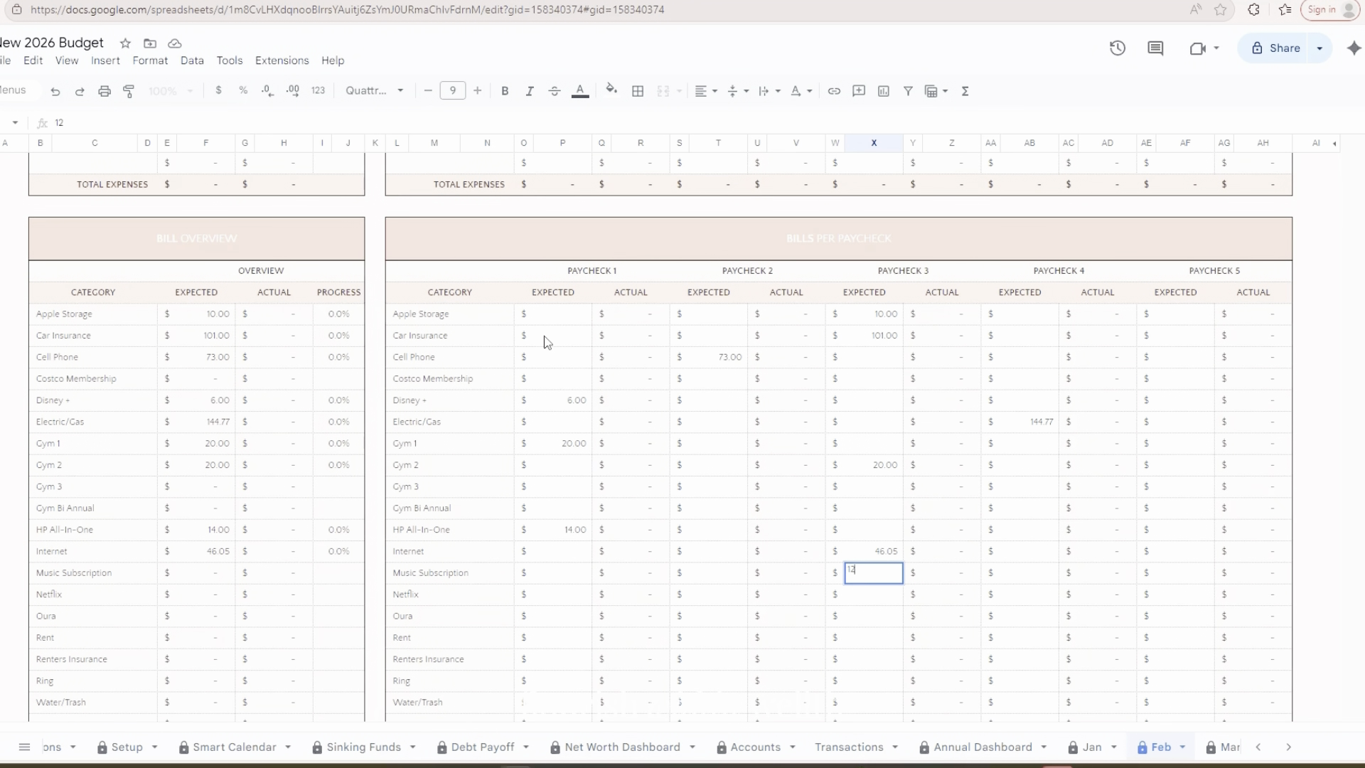
pyautogui.press('Return')
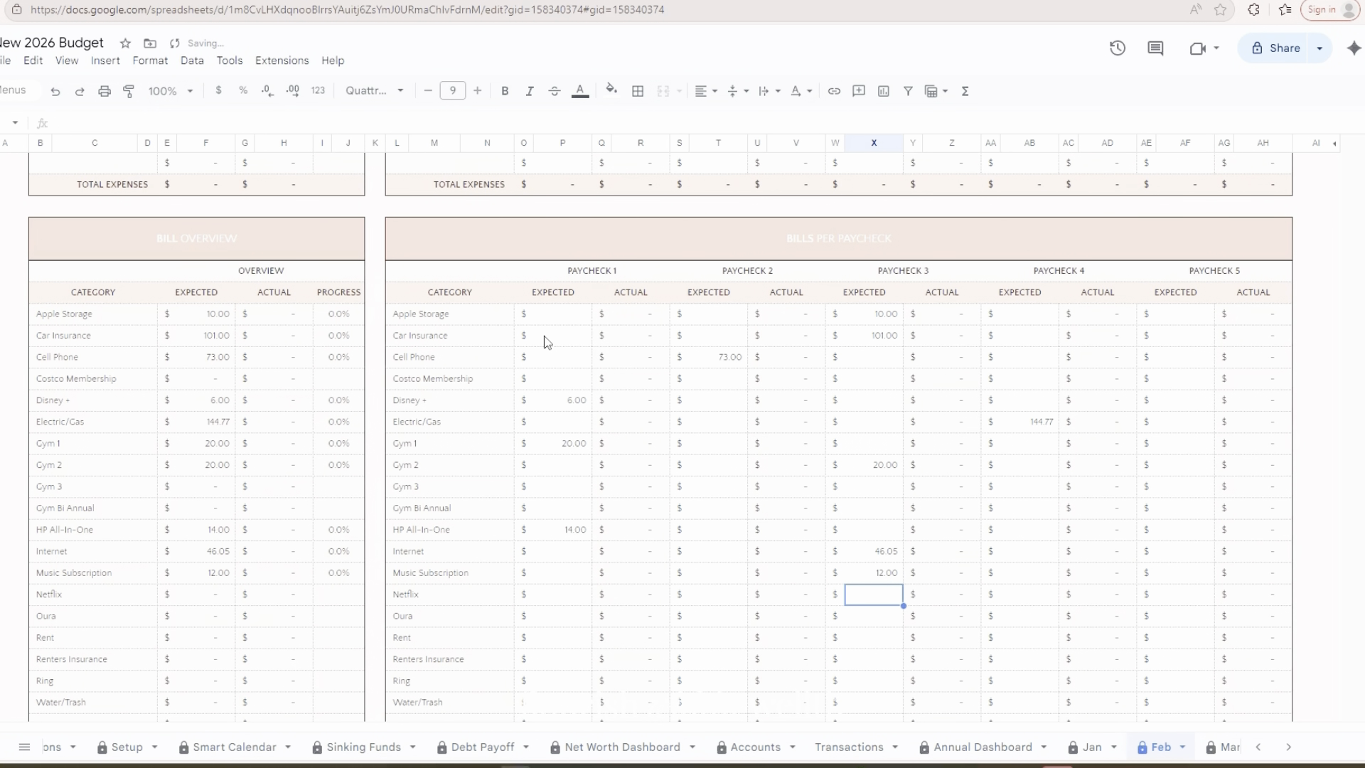
# Set the expected Netflix bill under Paycheck 1 to 6
pyautogui.press('Left')
pyautogui.press('Left')
pyautogui.press('Left')
pyautogui.press('Left')
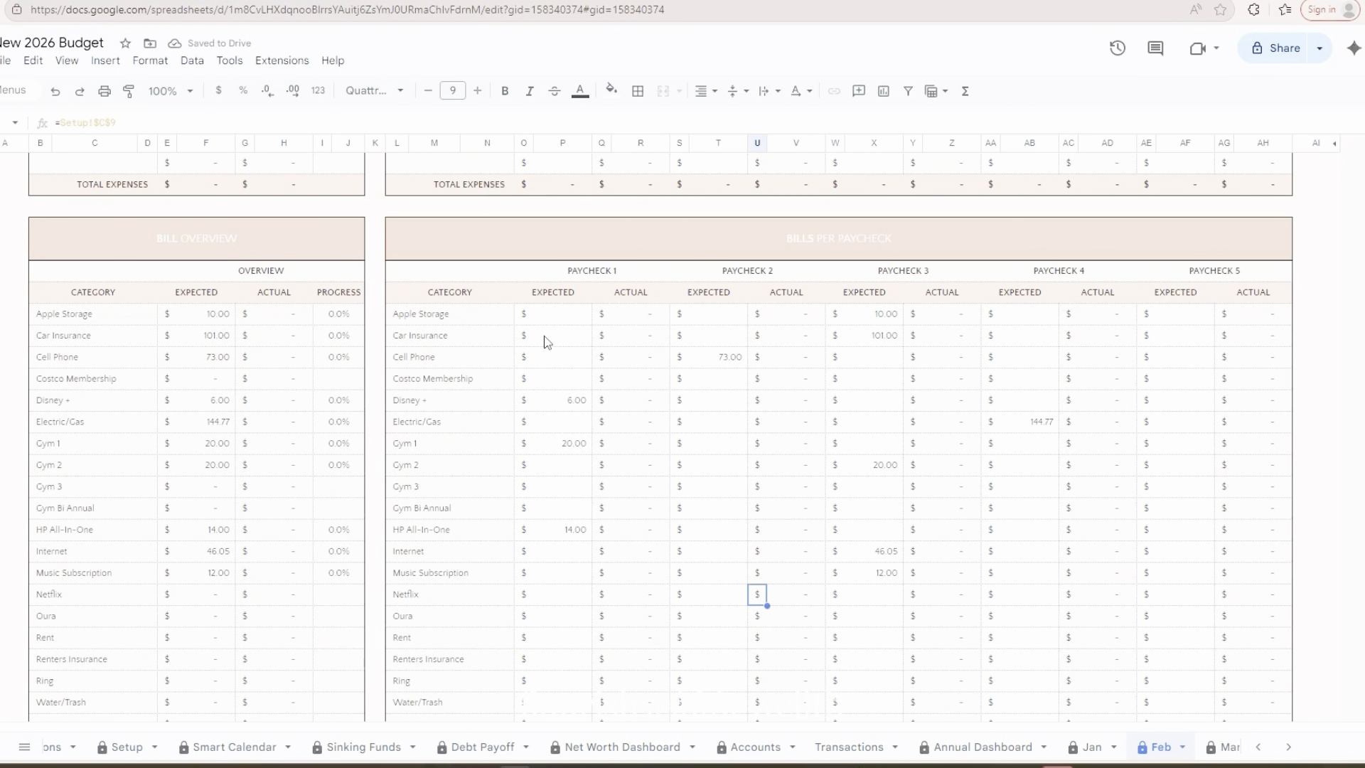
pyautogui.write('6')
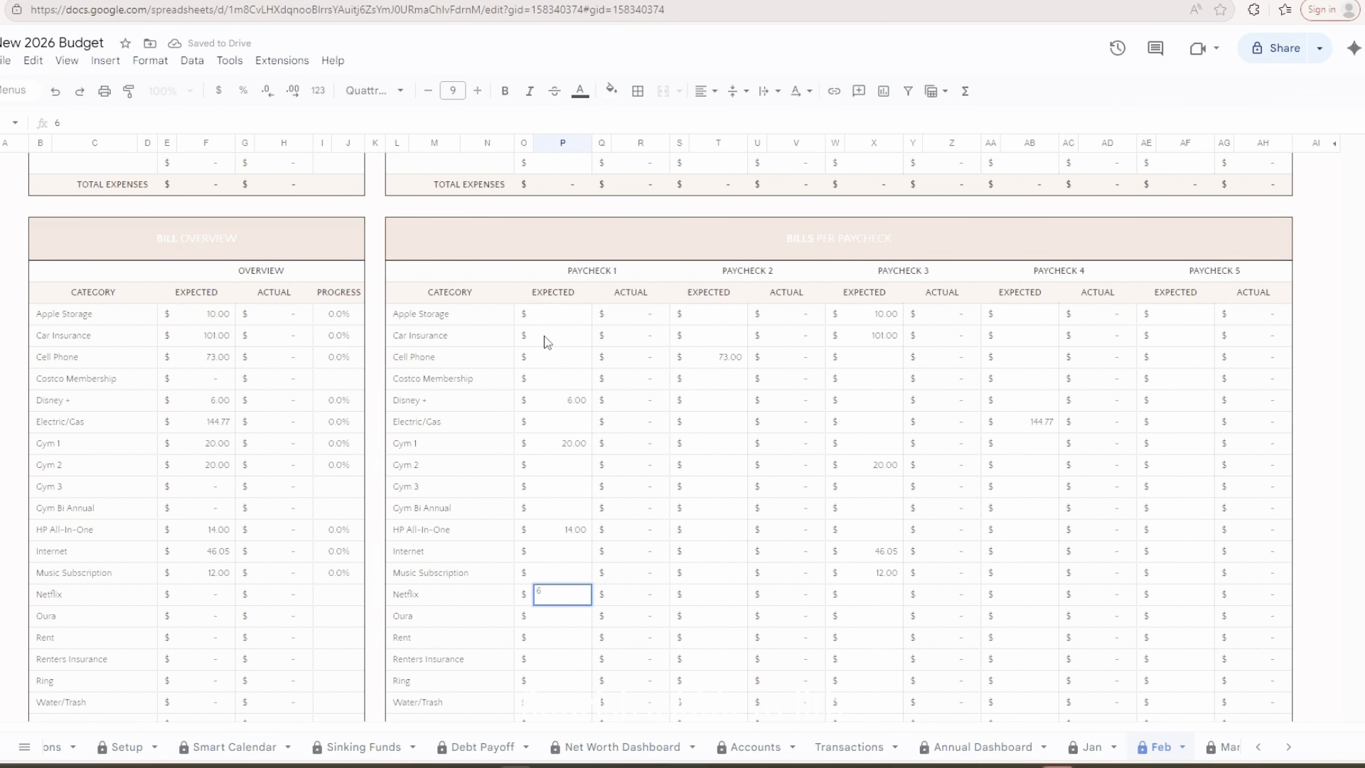
pyautogui.press('Return')
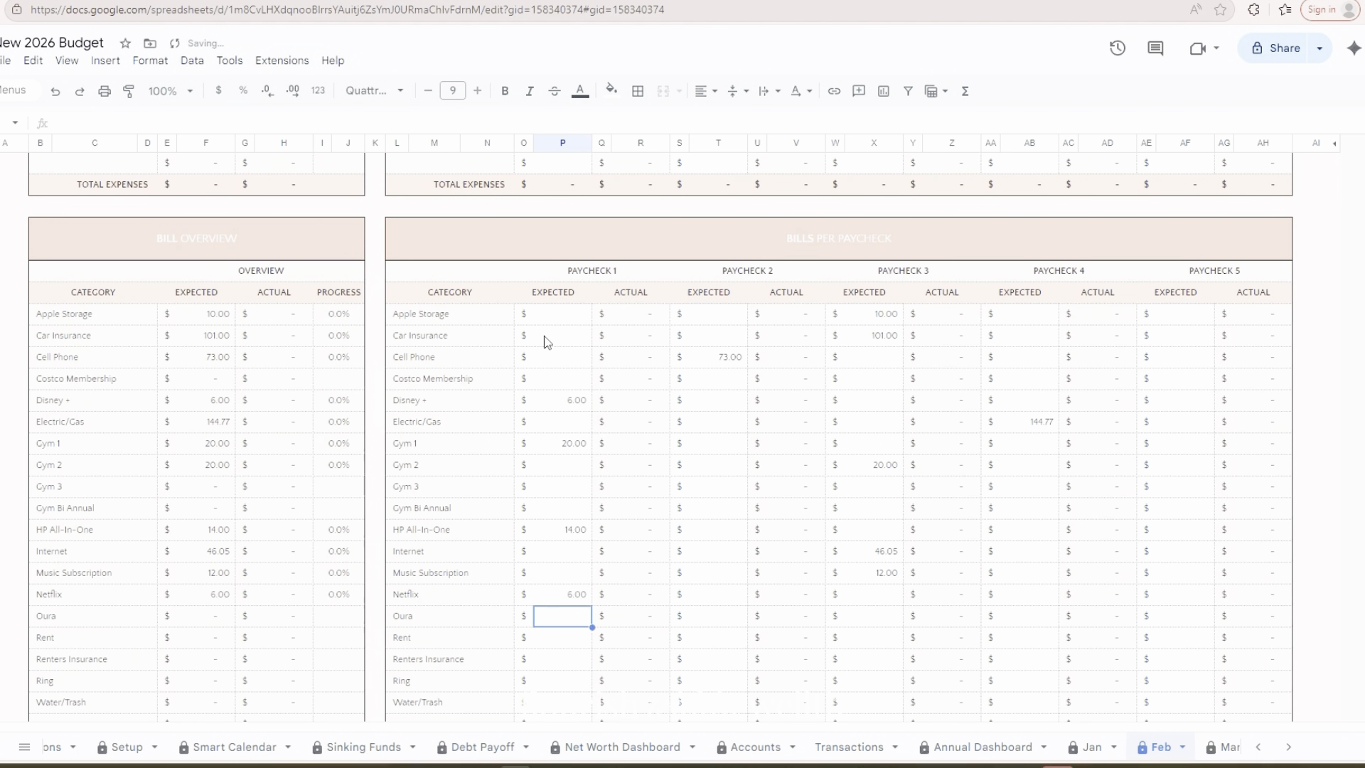
pyautogui.press('Right')
pyautogui.press('Right')
pyautogui.press('Right')
pyautogui.press('Right')
pyautogui.press('Right')
pyautogui.press('Right')
pyautogui.press('Right')
pyautogui.press('Right')
pyautogui.press('Right')
pyautogui.press('Right')
pyautogui.press('Right')
pyautogui.press('Right')
pyautogui.press('Right')
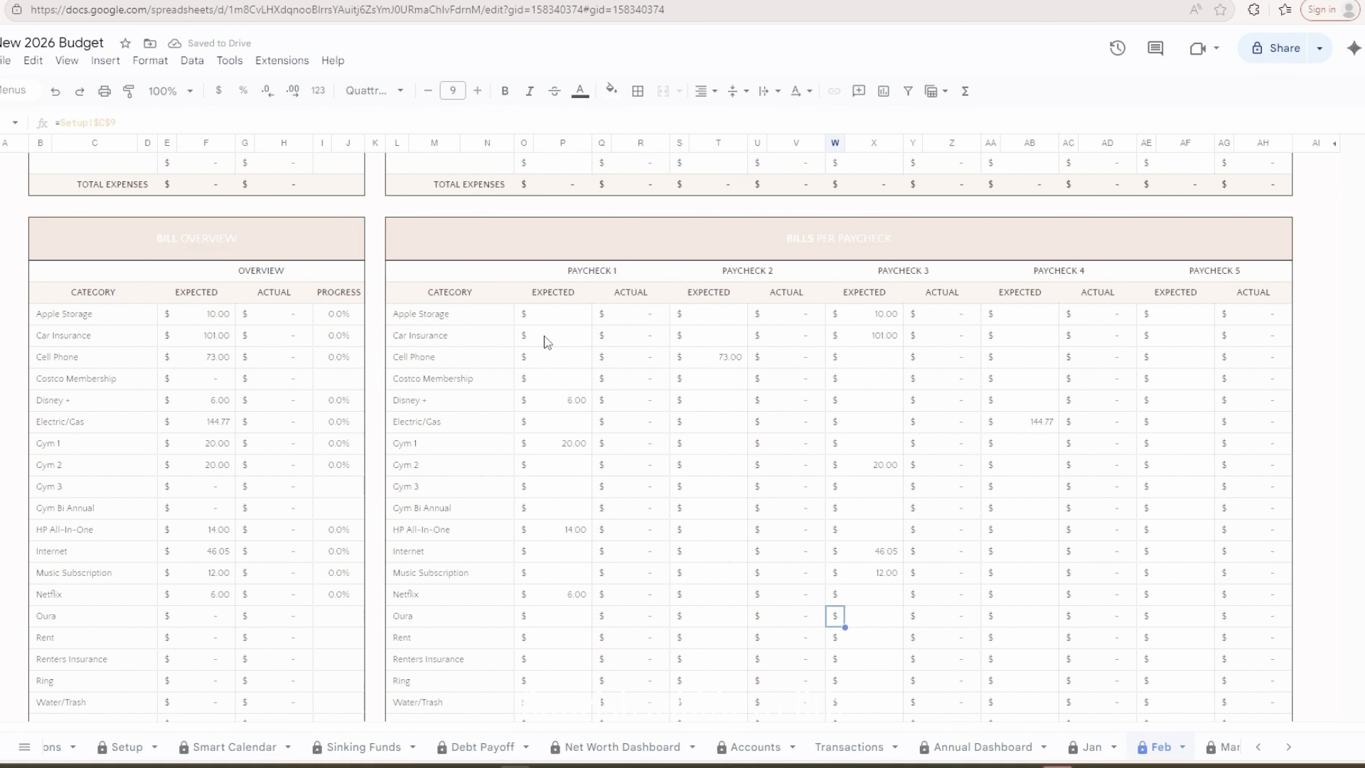
pyautogui.press('Right')
pyautogui.press('Right')
pyautogui.press('Right')
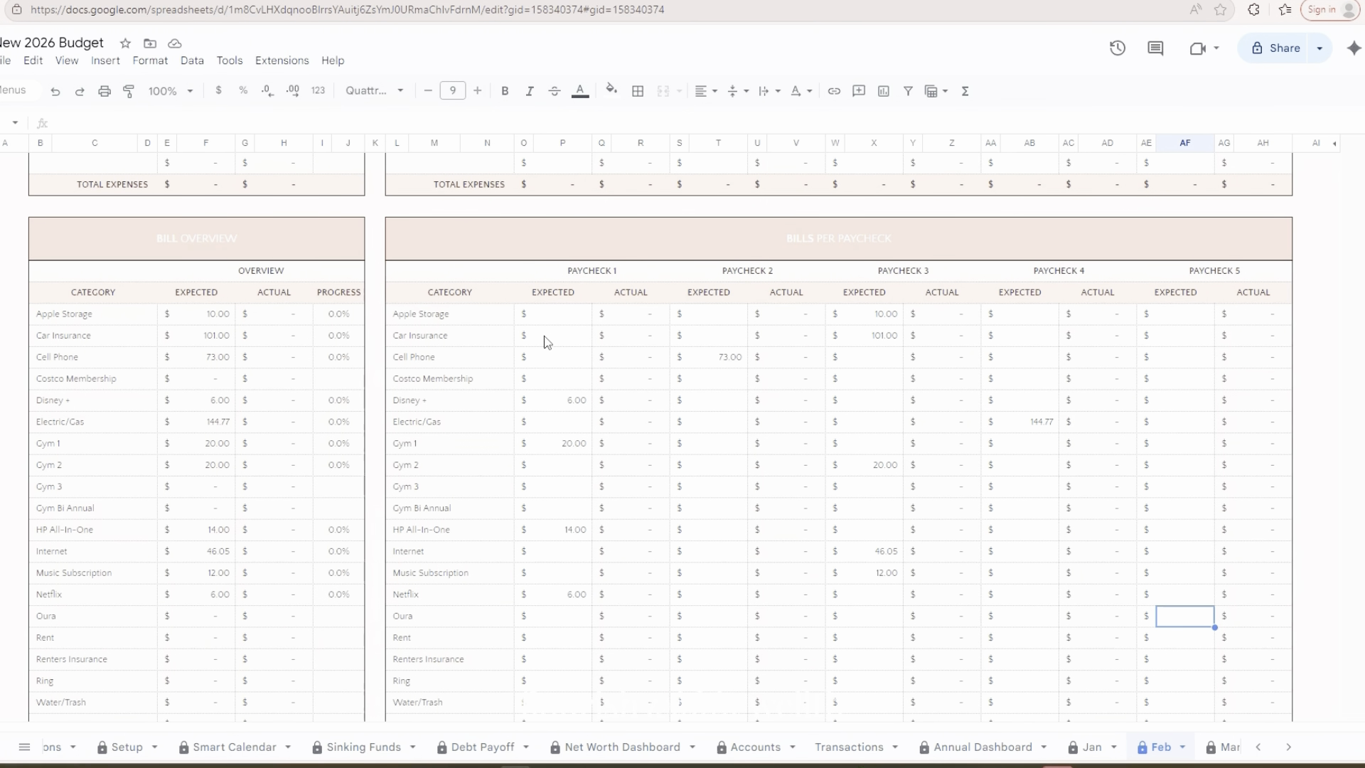
pyautogui.write('6')
pyautogui.press('Escape')
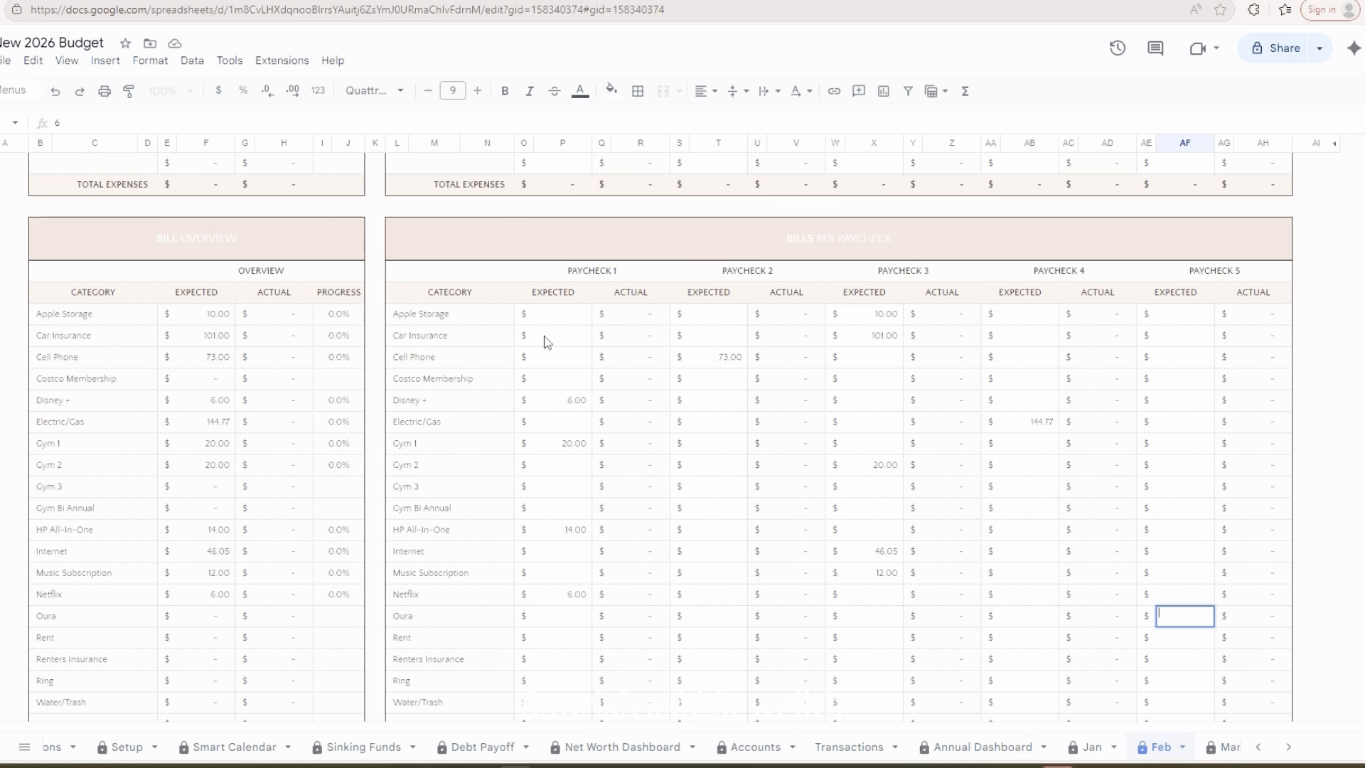
# Set the expected Oura bill under Paycheck 4 to 6
pyautogui.press('Left')
pyautogui.press('Left')
pyautogui.press('Left')
pyautogui.press('Left')
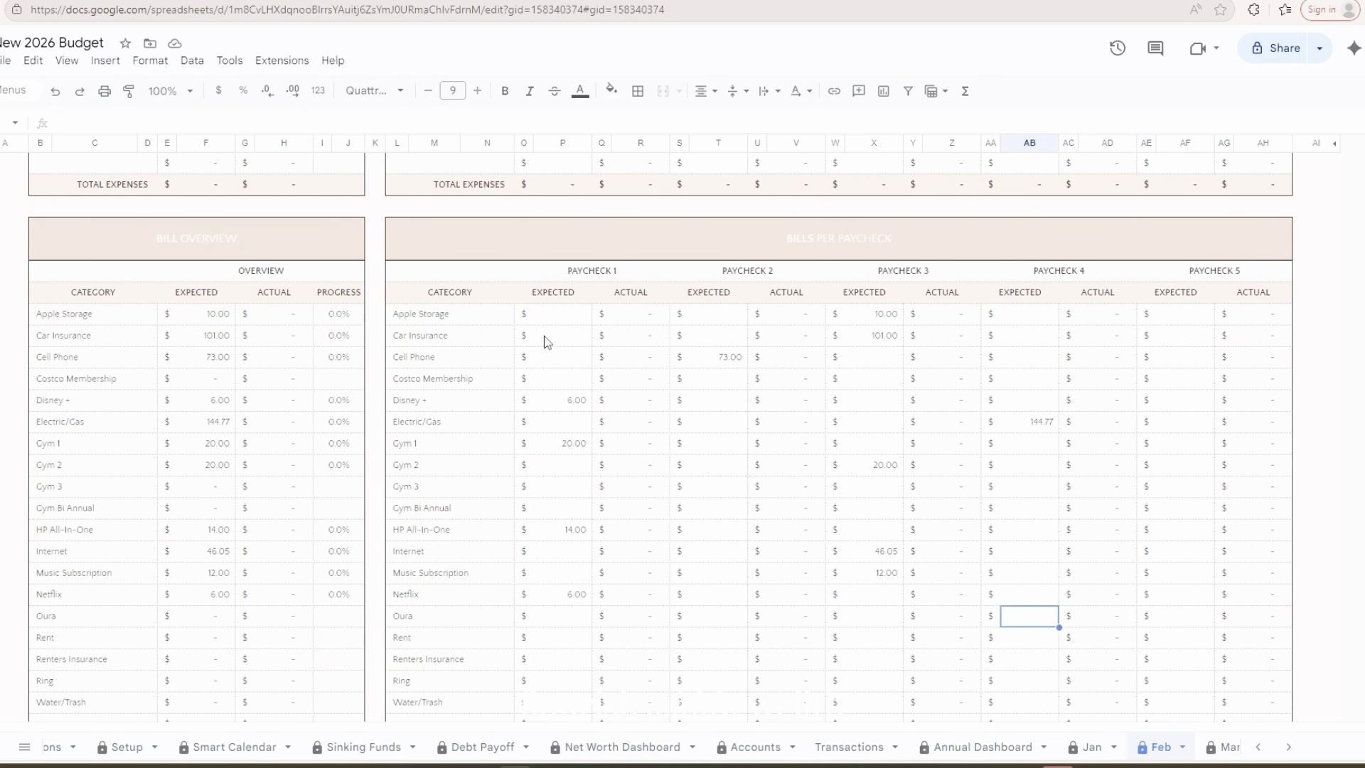
pyautogui.write('6')
pyautogui.press('Return')
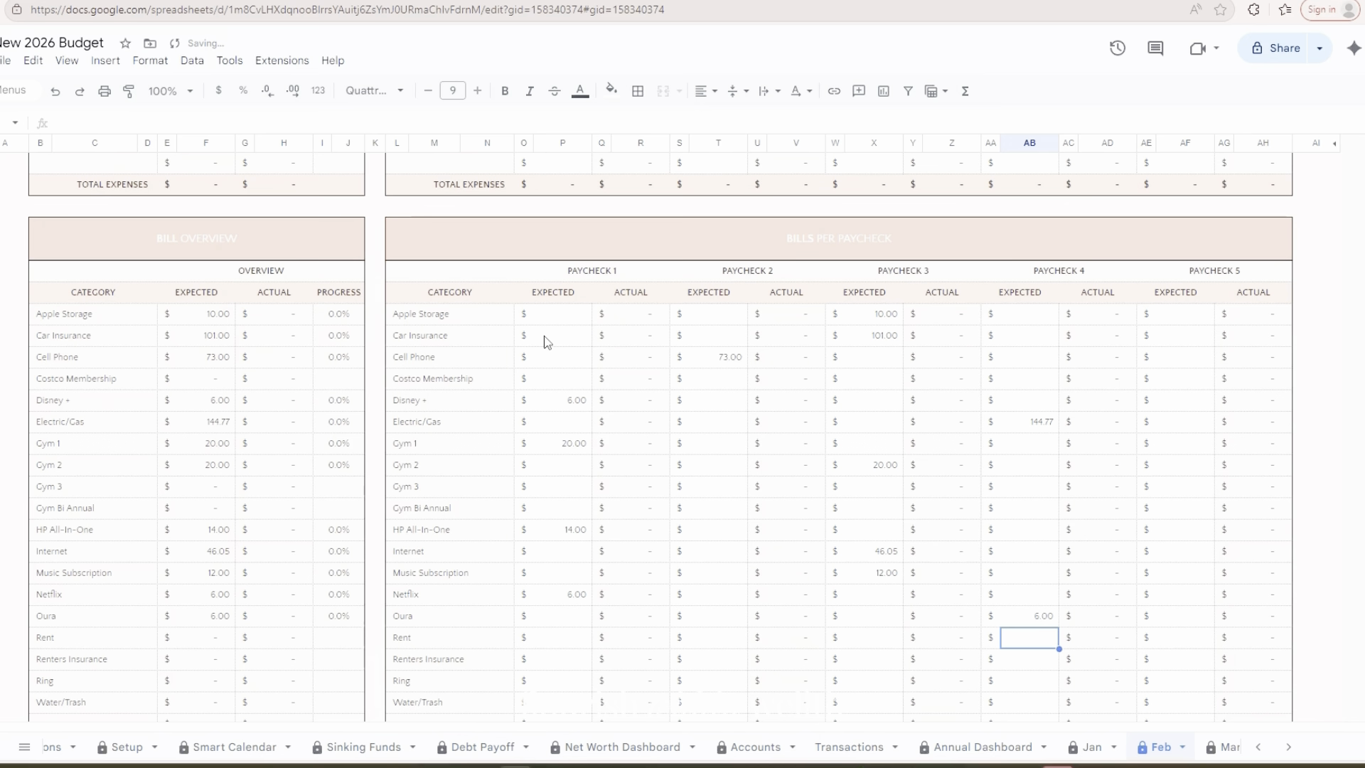
# Under Paycheck 4, set the expected Rent to 1150 and the expected Renters Insurance bill to 13.08
pyautogui.write('1150')
pyautogui.press('Return')
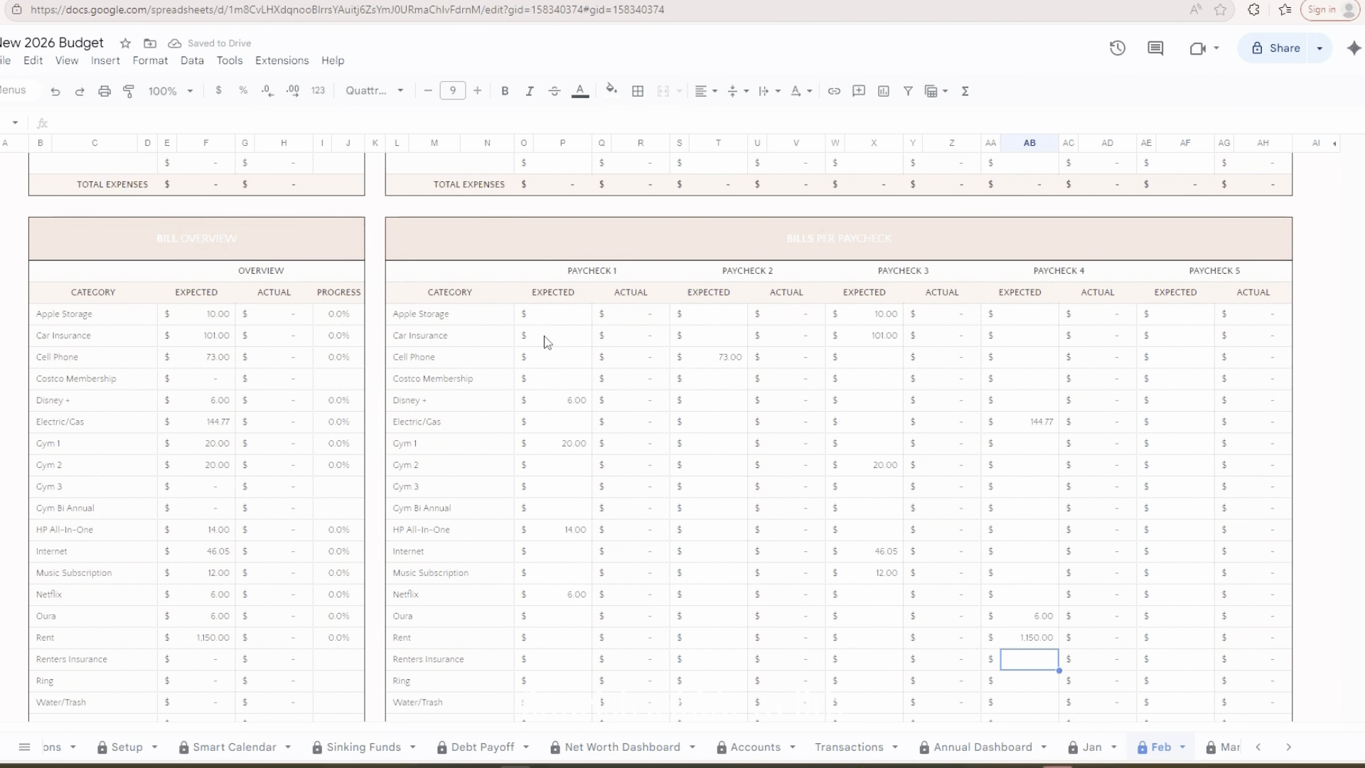
pyautogui.write('13.08')
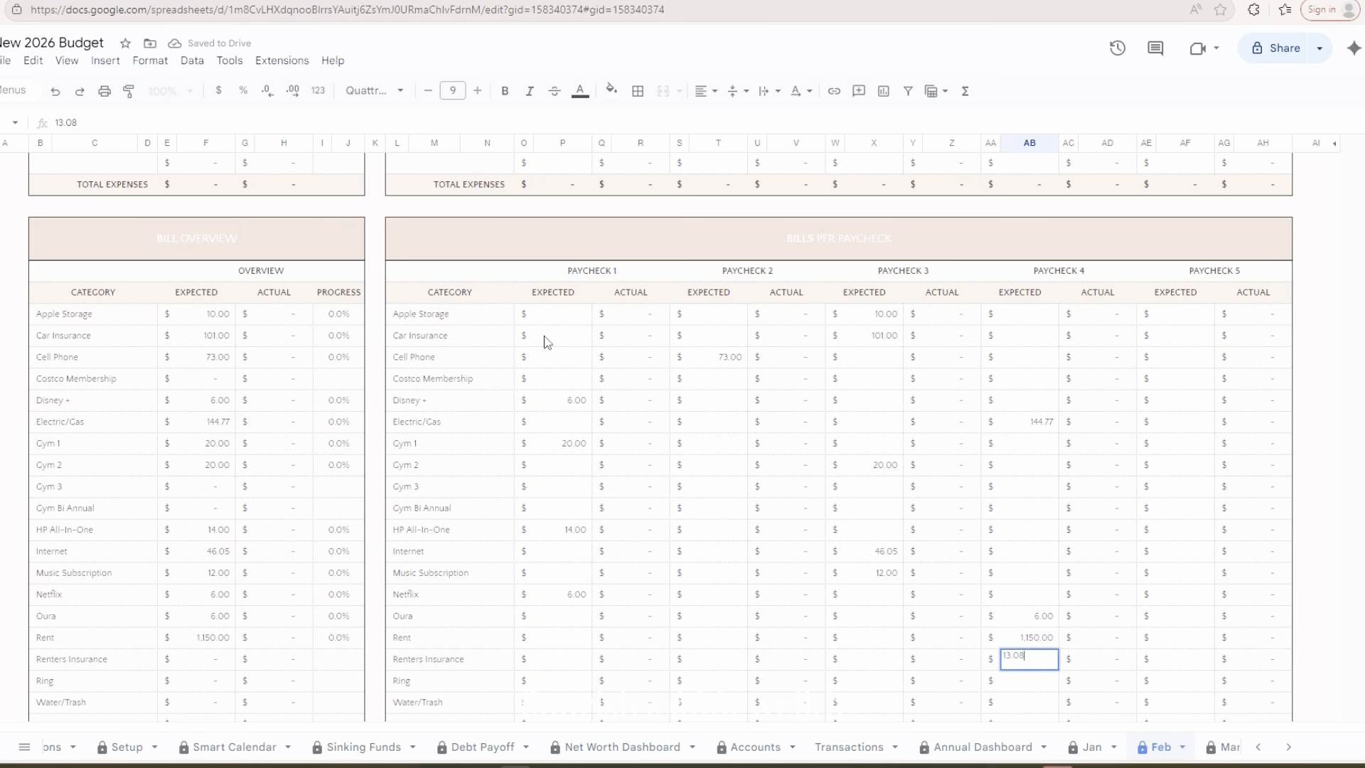
pyautogui.press('Return')
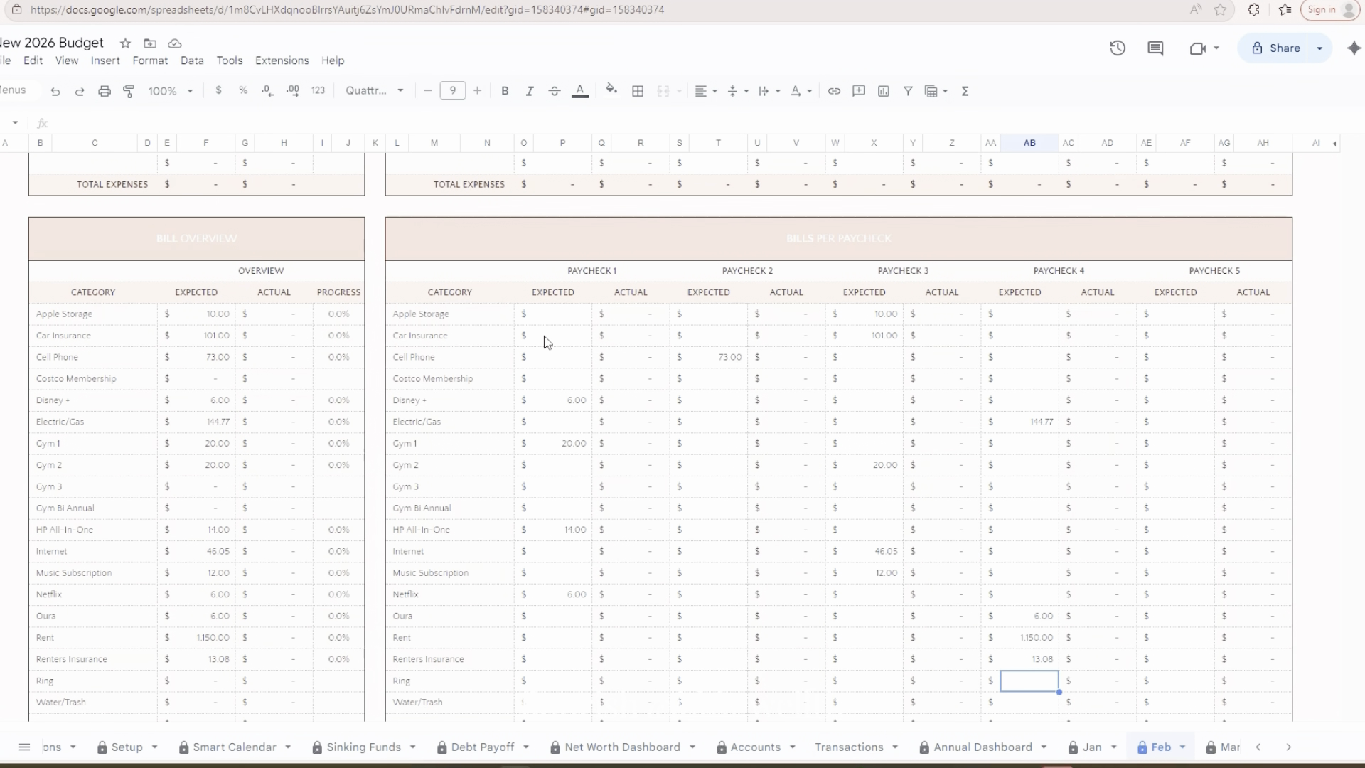
# Under Paycheck 3, set the expected Ring bill to 11 and the expected Water/Trash bill to 99.73
pyautogui.press('Left')
pyautogui.press('Left')
pyautogui.press('Left')
pyautogui.press('Left')
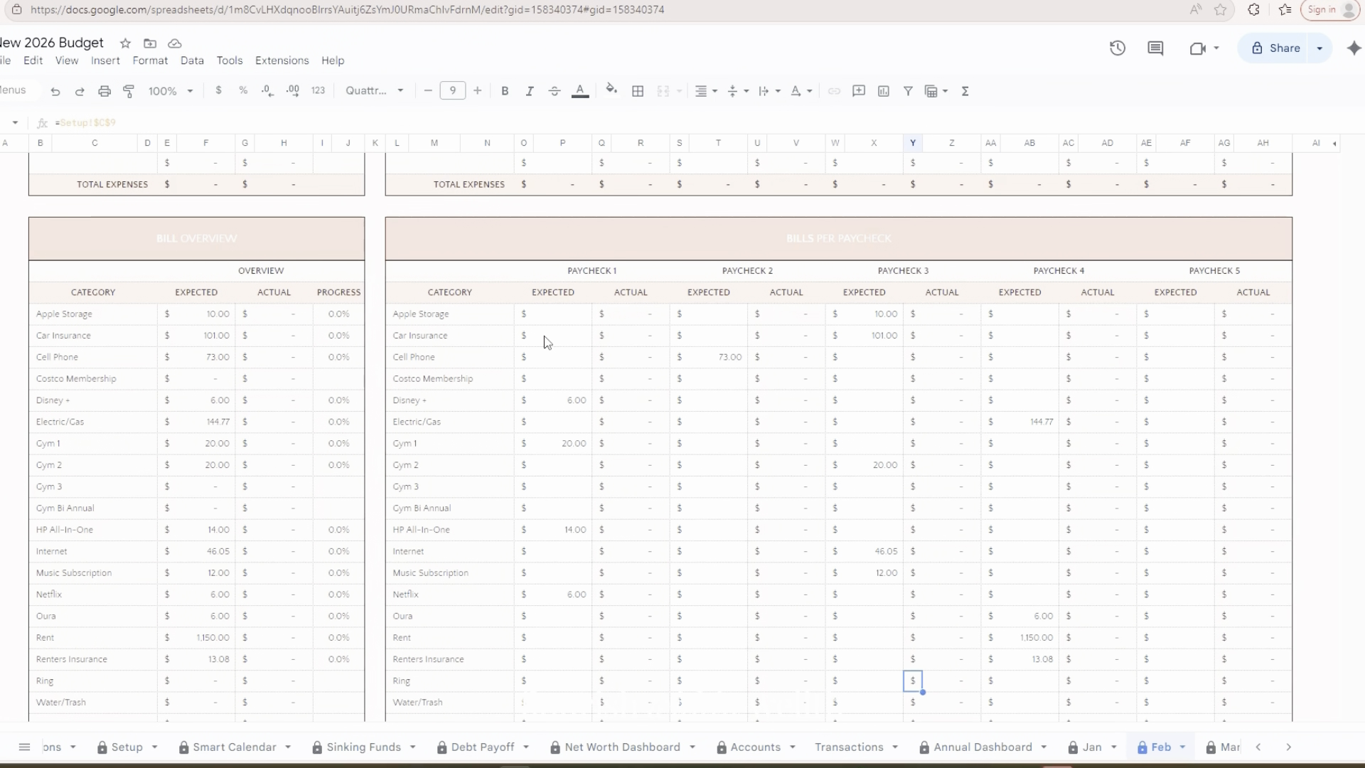
pyautogui.write('11')
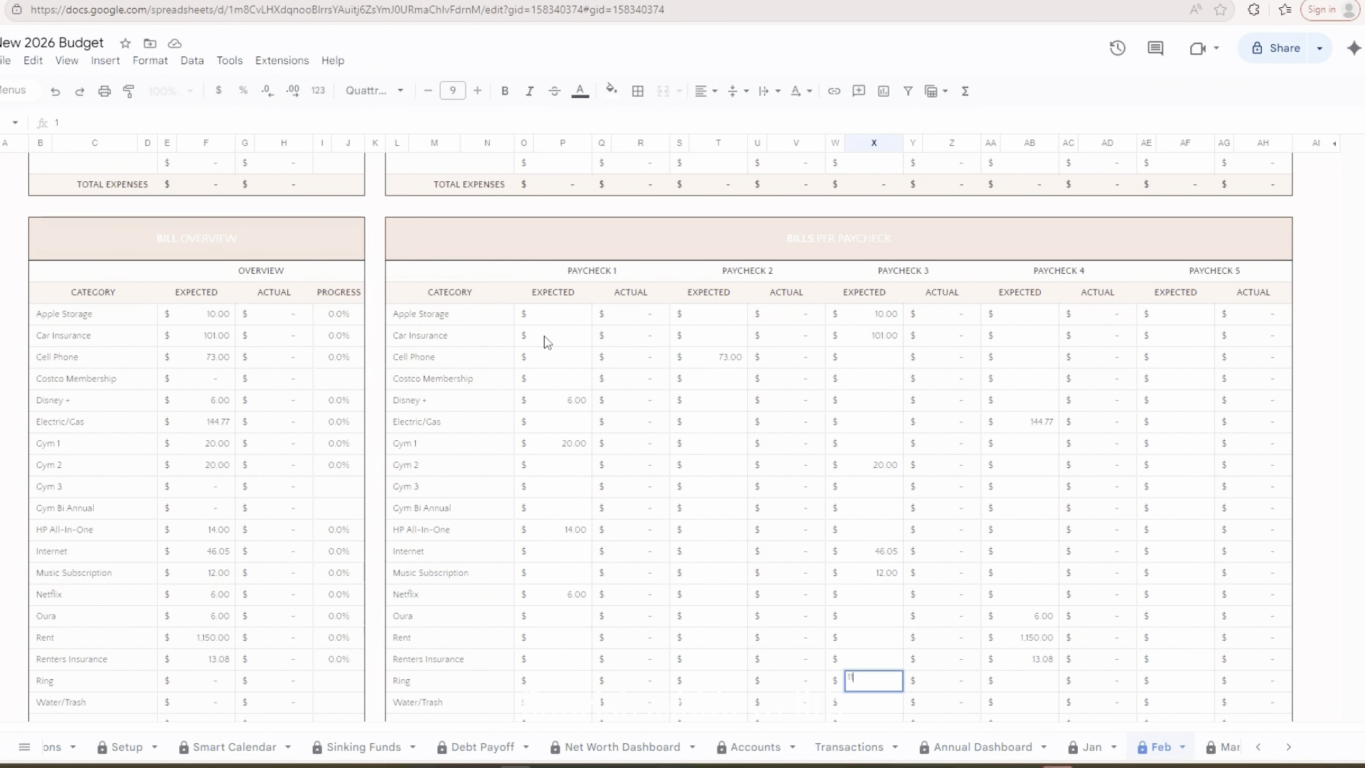
pyautogui.press('Return')
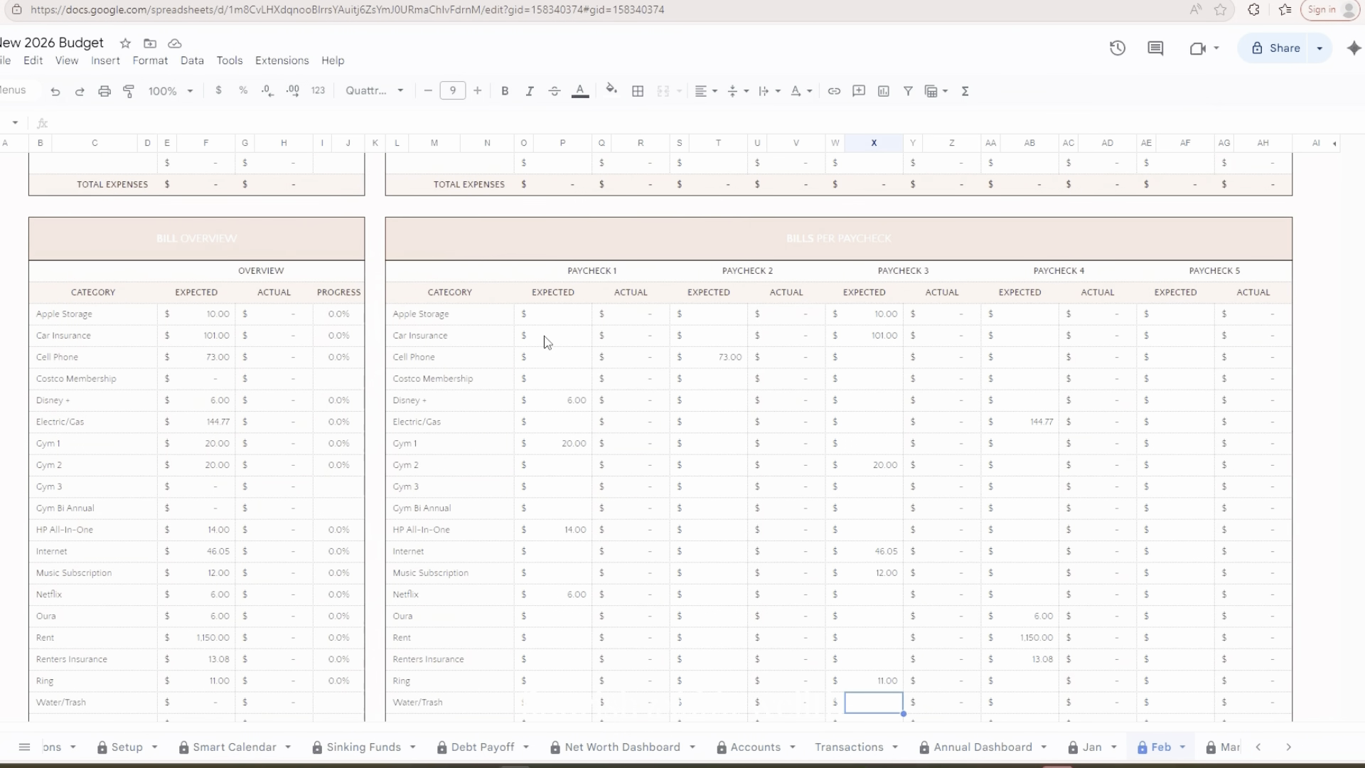
pyautogui.write('99.73')
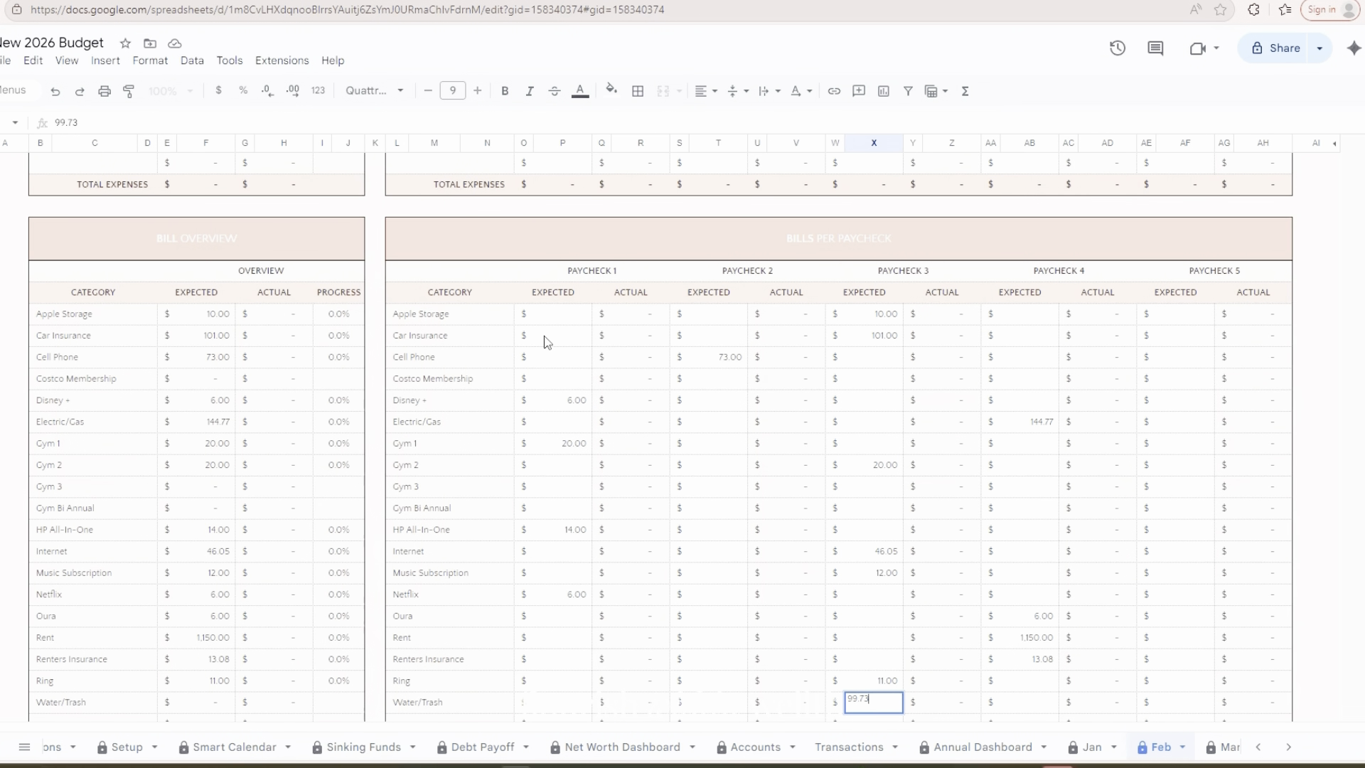
pyautogui.press('Return')
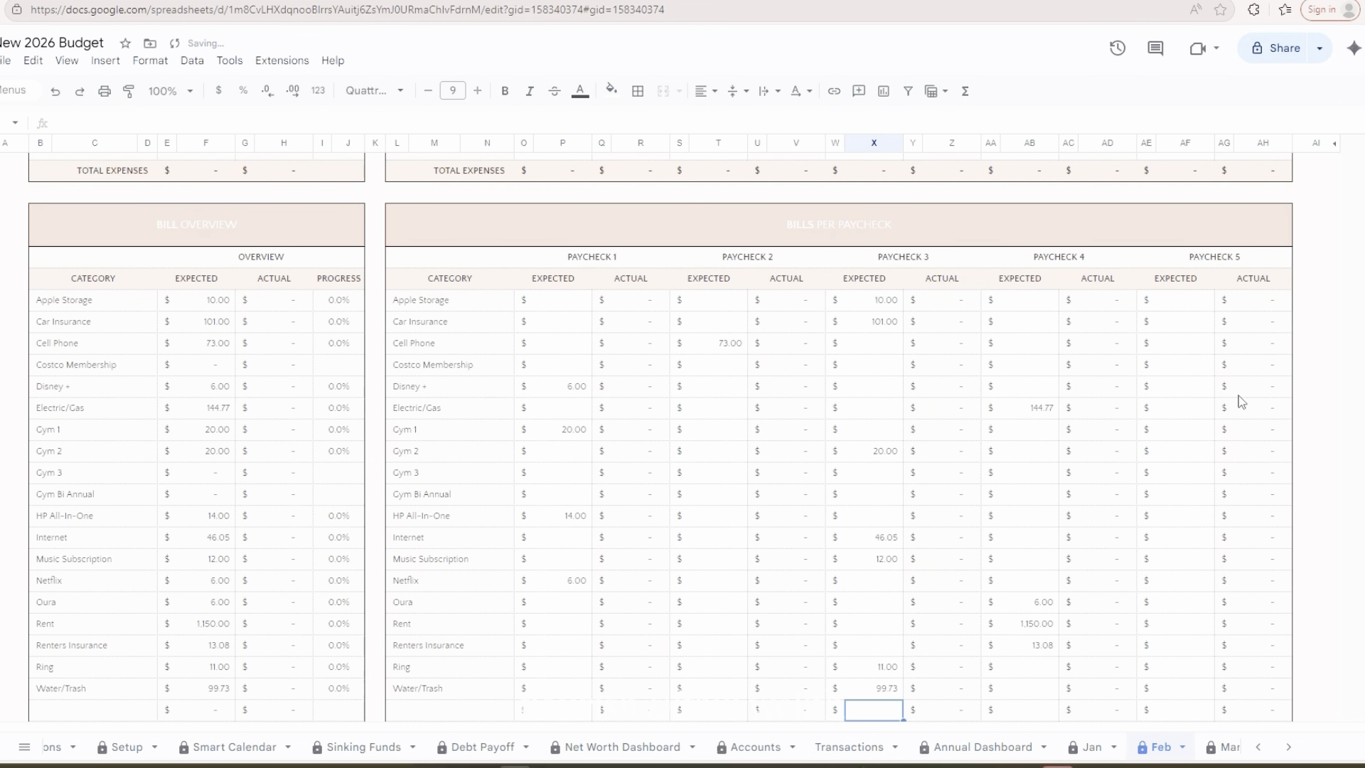
# Examine the expected total leftover for Paychecks 2, 3 and 4 in the Cash Flow Summary
pyautogui.scroll(-3, 1044, 363)
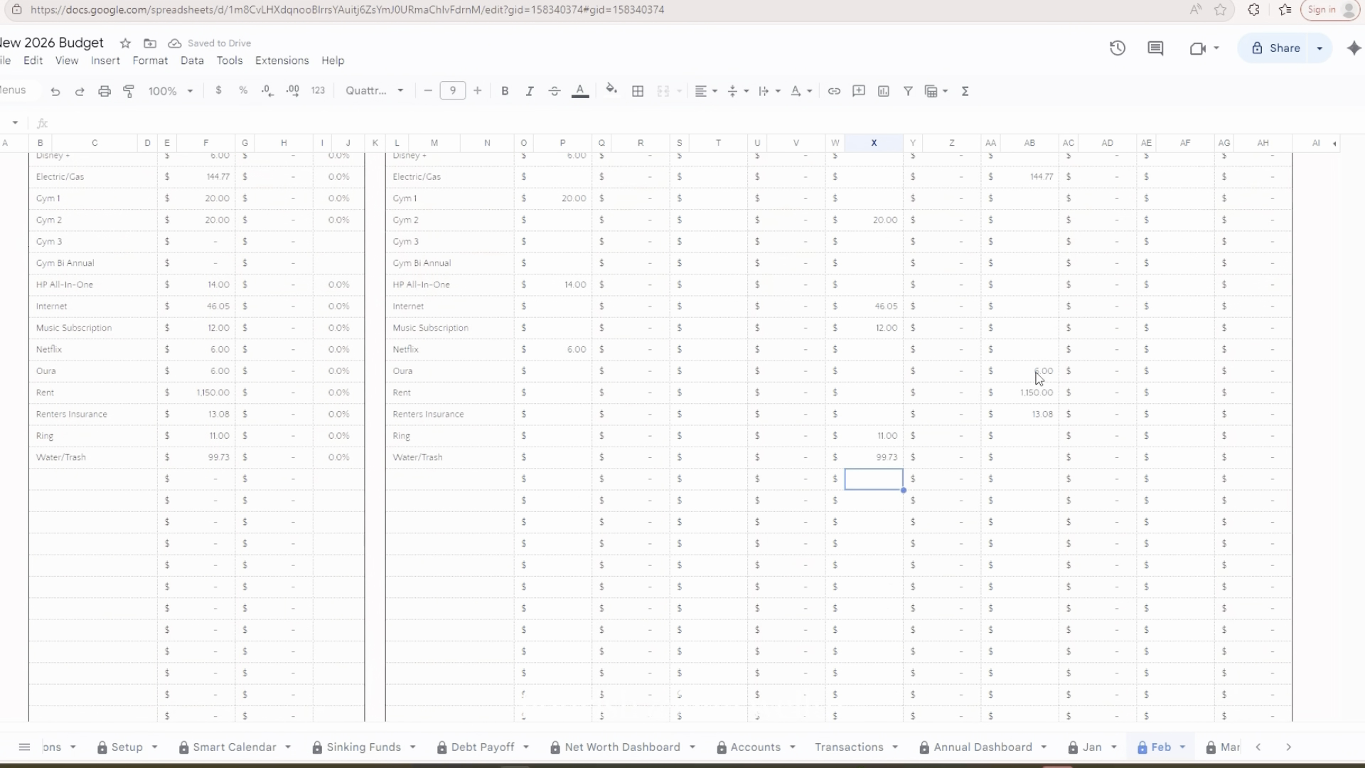
pyautogui.scroll(-12, 1038, 376)
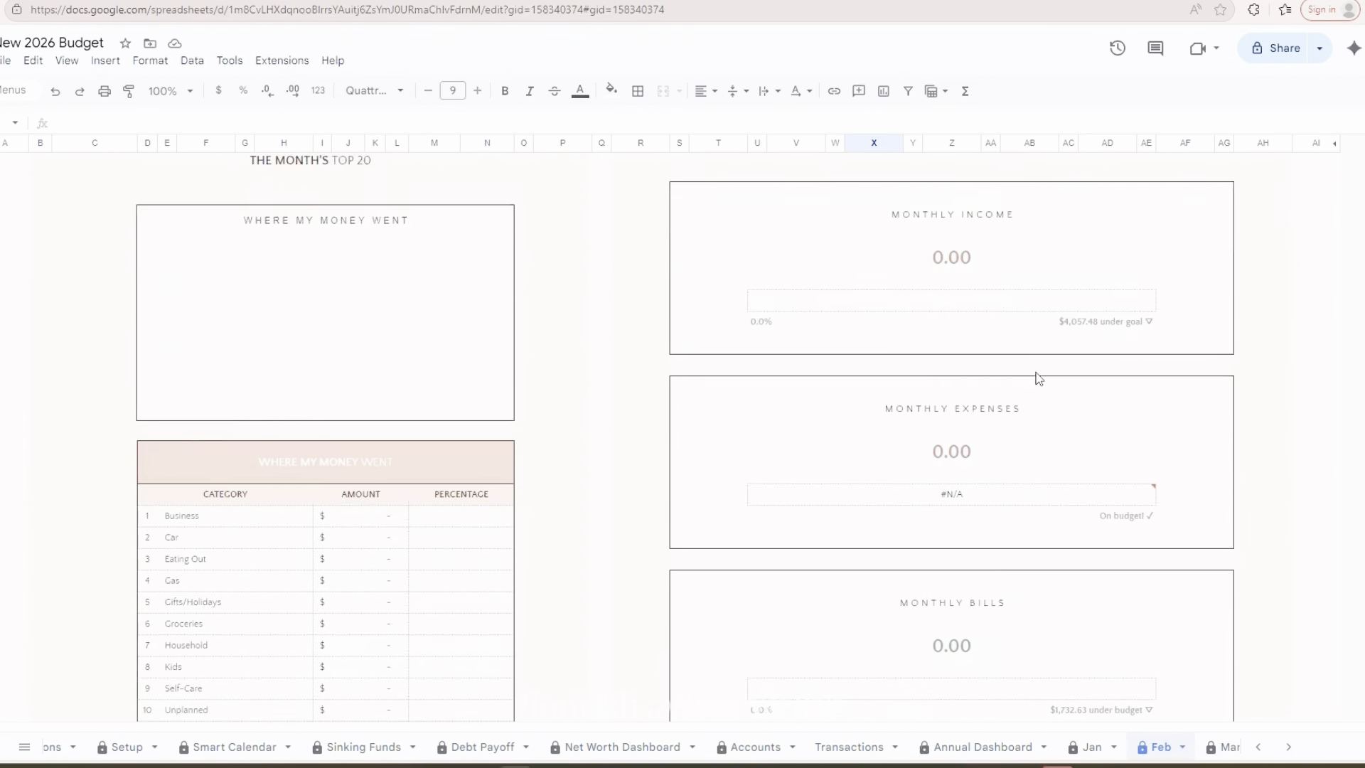
pyautogui.scroll(-10, 1038, 377)
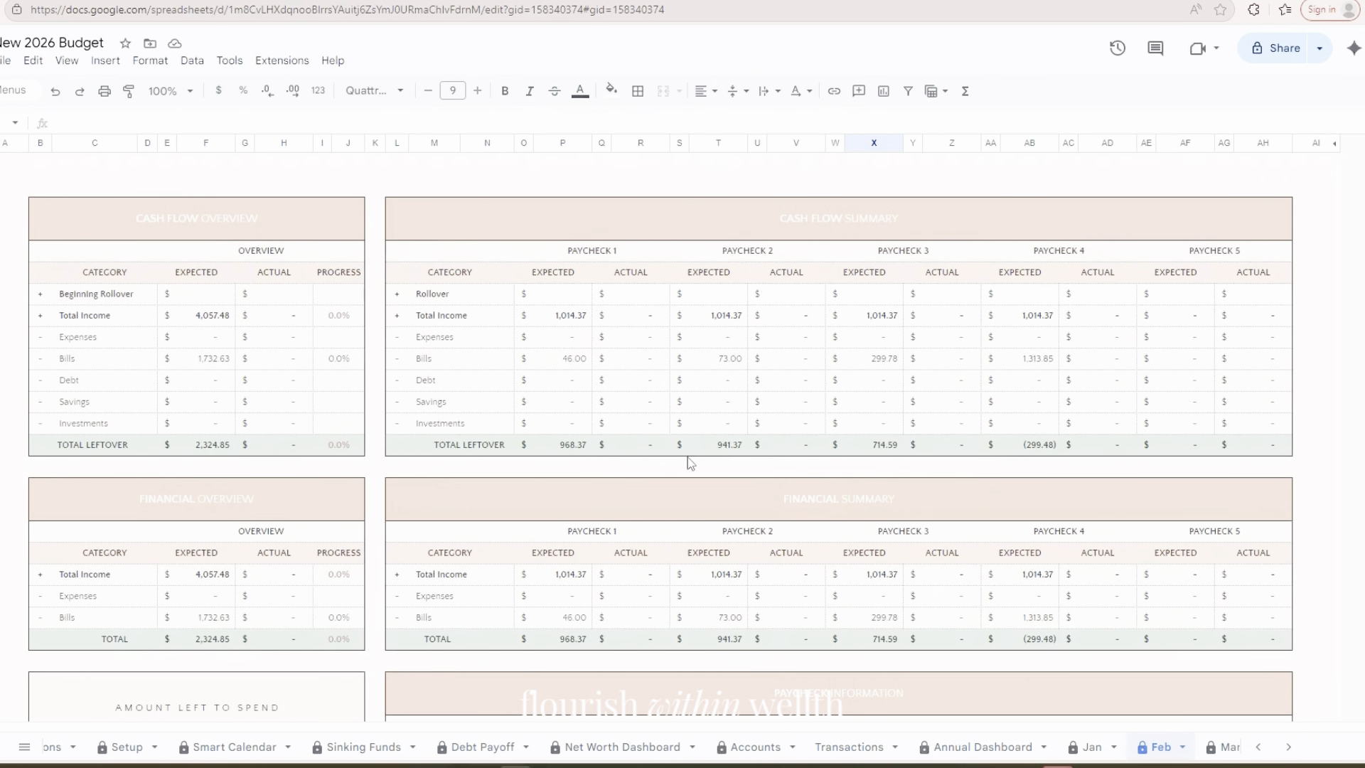
pyautogui.click(1018, 448)
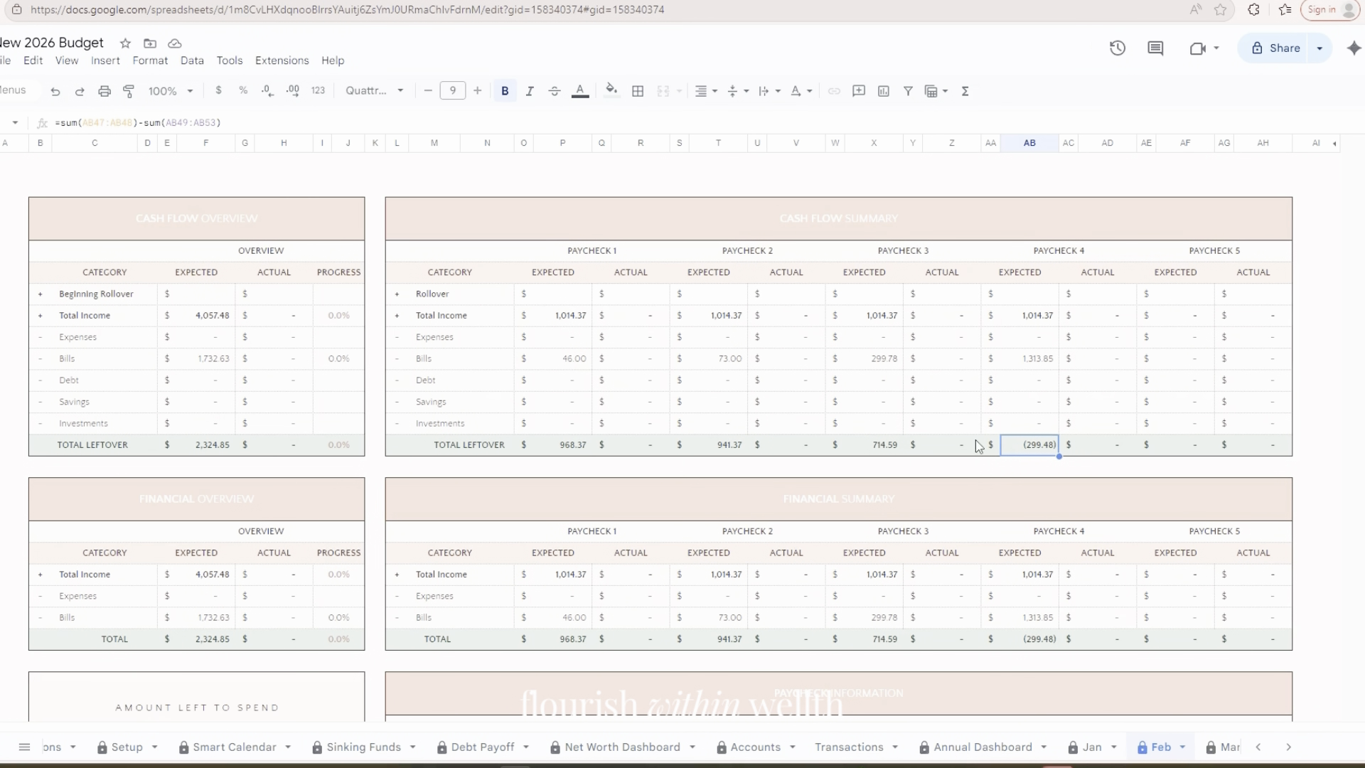
pyautogui.click(870, 446)
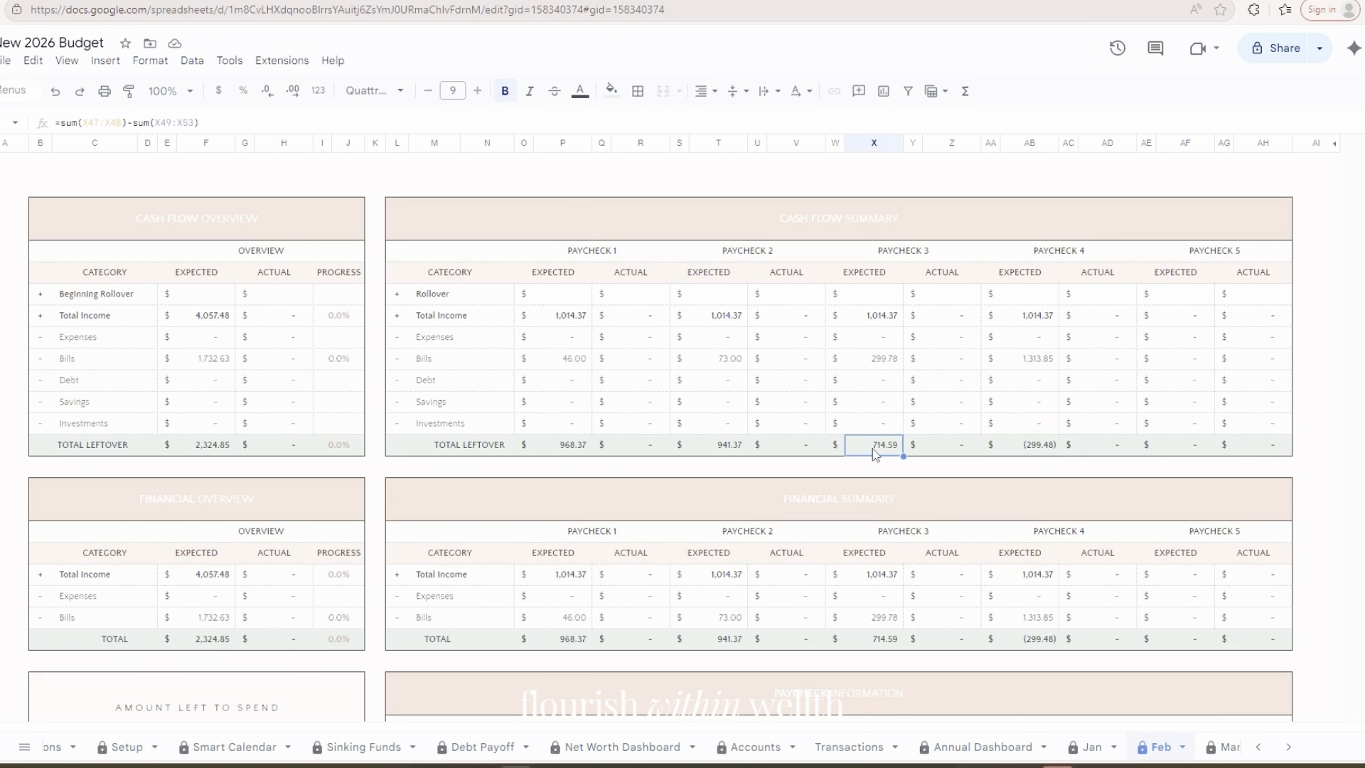
pyautogui.click(734, 446)
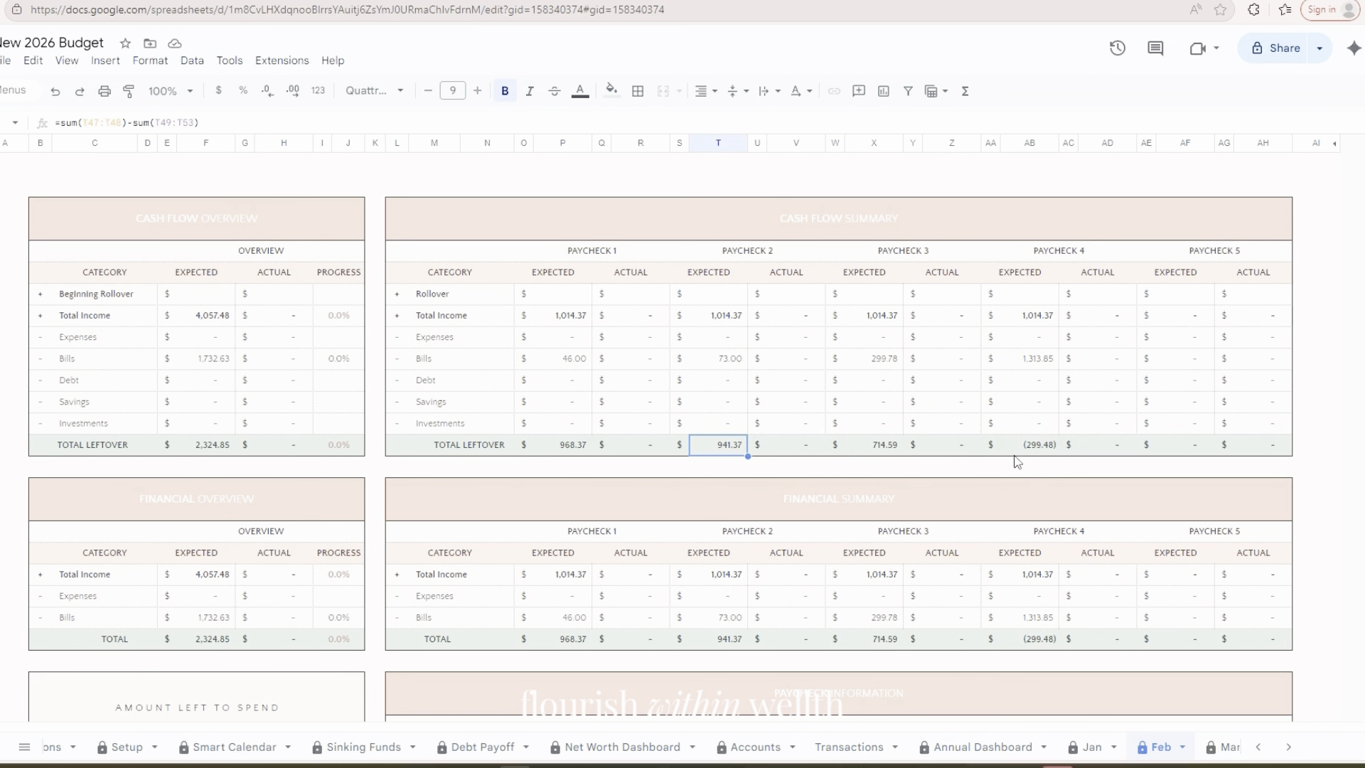
pyautogui.scroll(-1, 1001, 445)
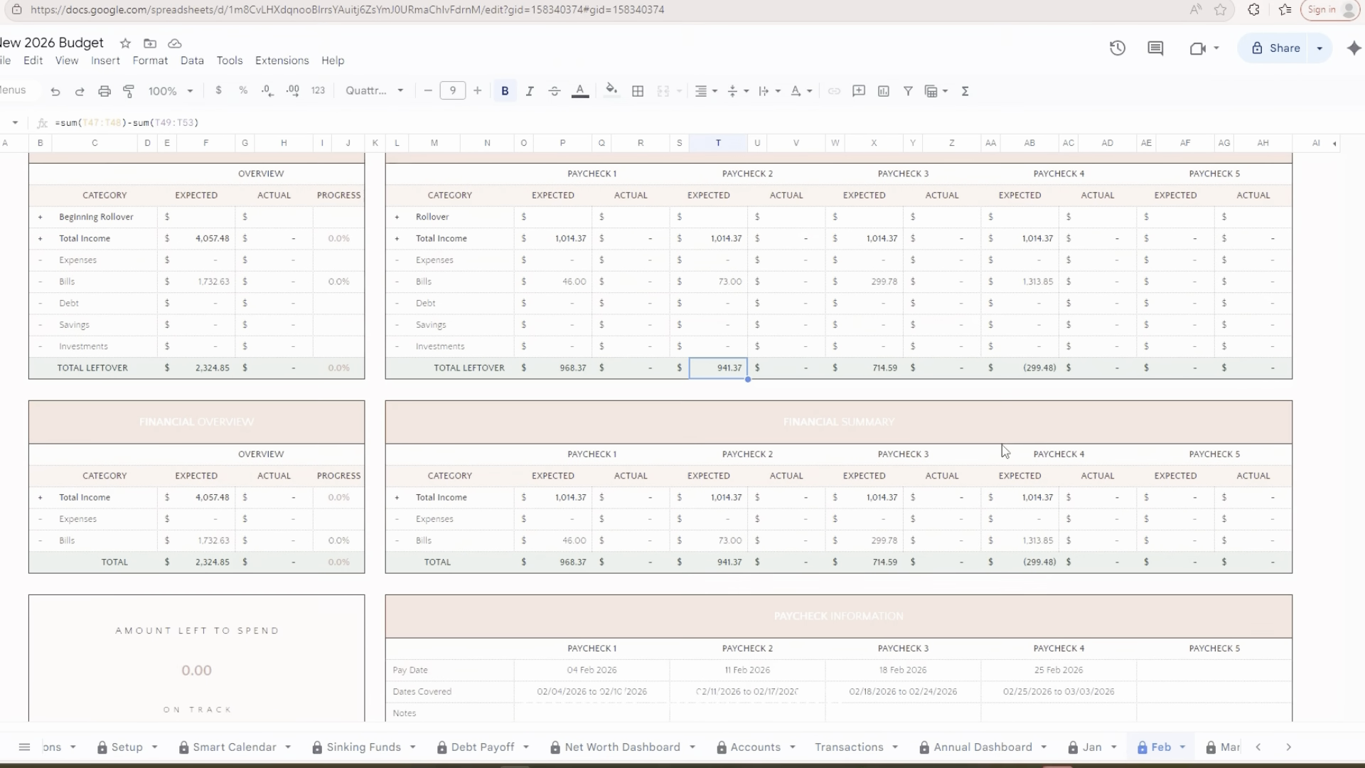
pyautogui.scroll(1, 647, 273)
# In the Cash Flow Summary, set Paycheck 2's expected rollover to a formula referencing Paycheck 1's expected total leftover
pyautogui.click(650, 293)
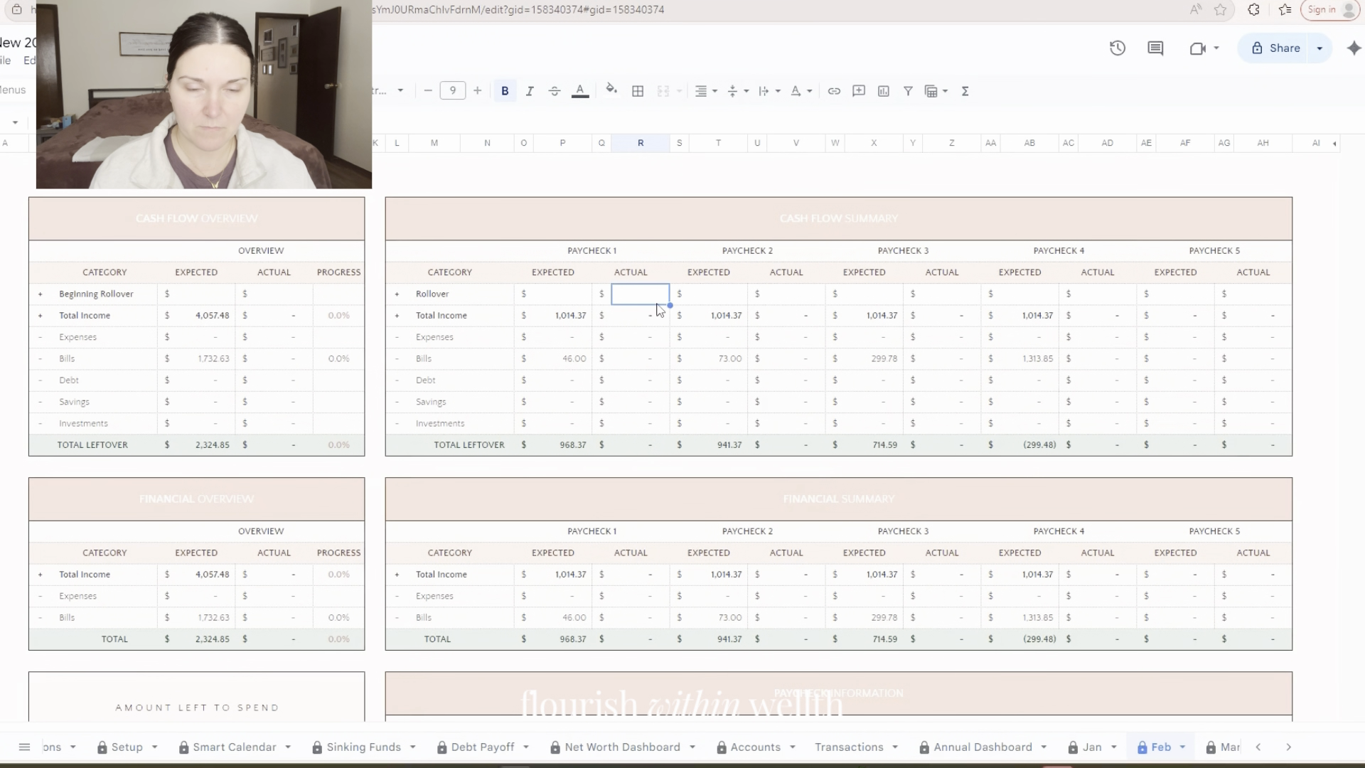
pyautogui.click(570, 293)
pyautogui.click(622, 293)
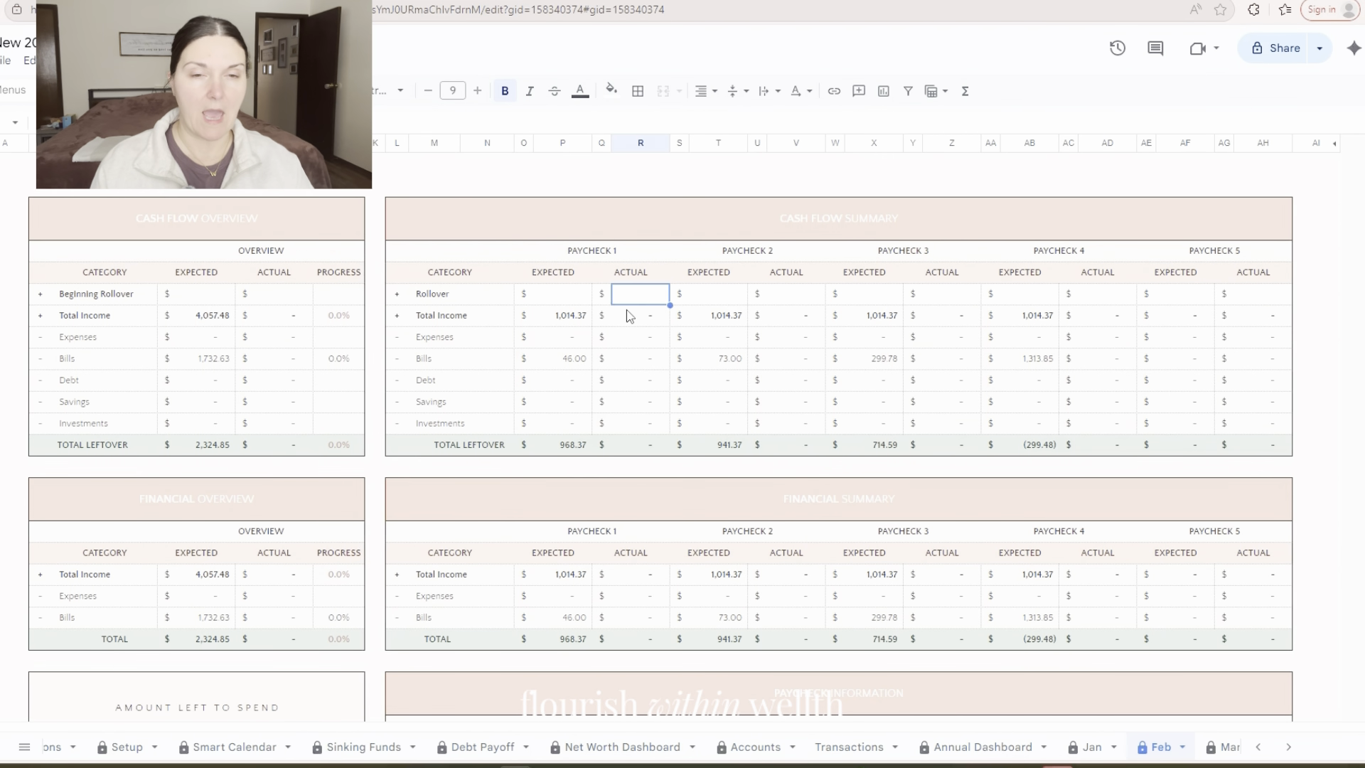
pyautogui.click(720, 298)
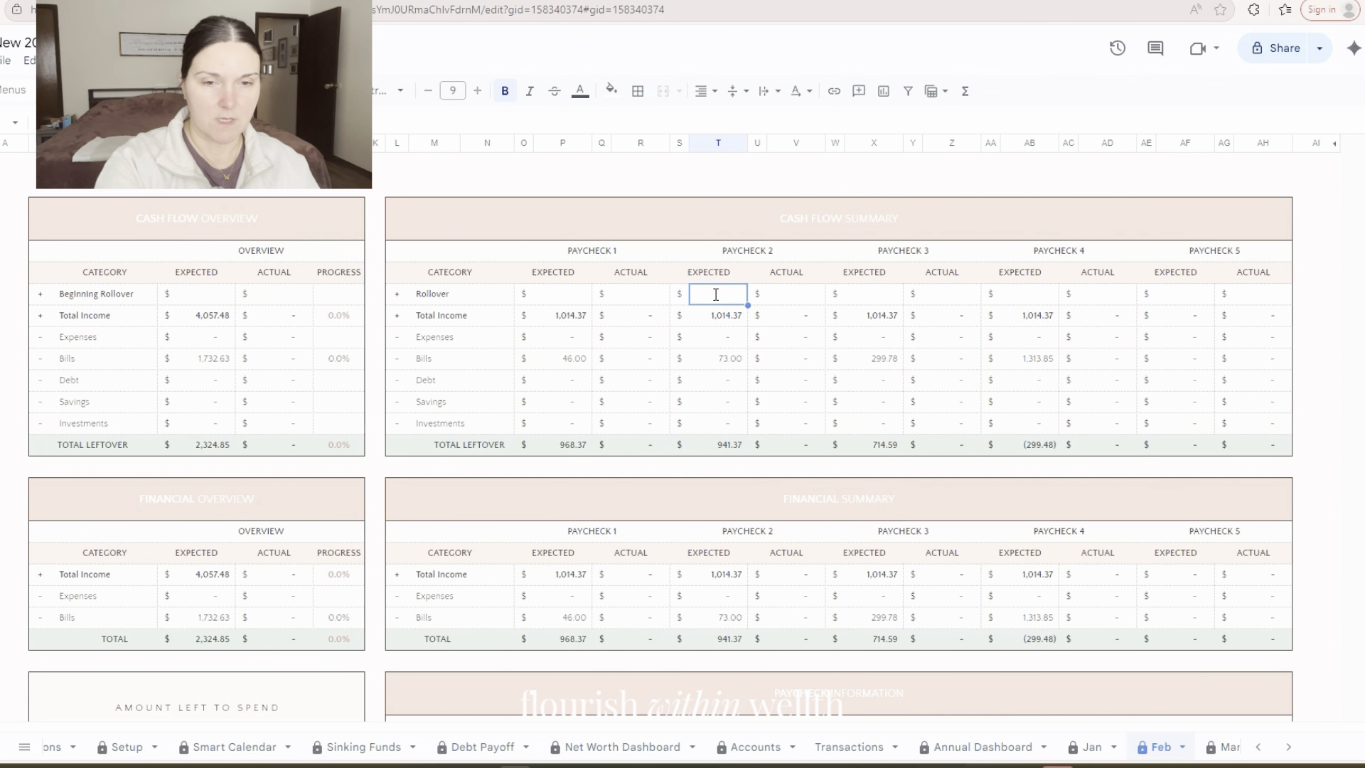
pyautogui.write('=')
pyautogui.click(573, 446)
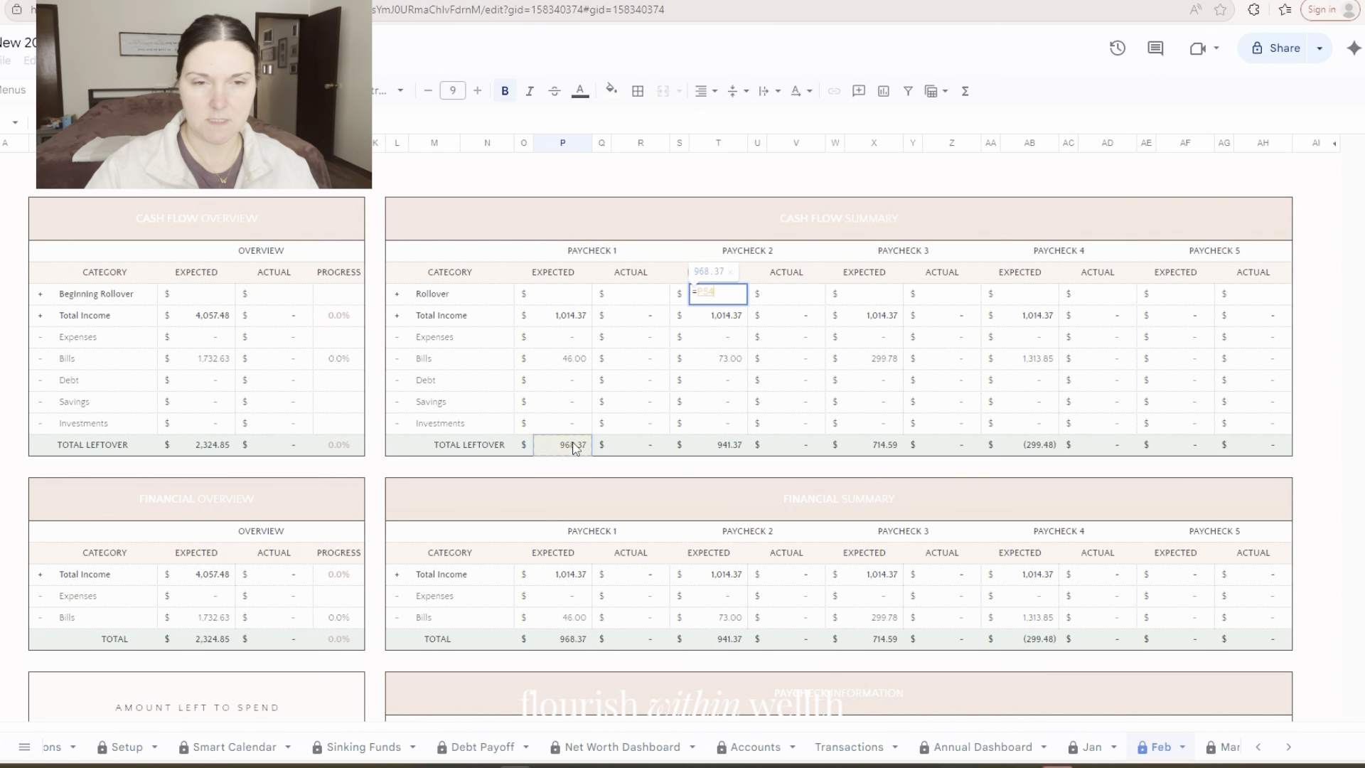
pyautogui.press('Tab')
# Set Paycheck 3's expected rollover to a formula referencing Paycheck 2's expected total leftover
pyautogui.click(872, 296)
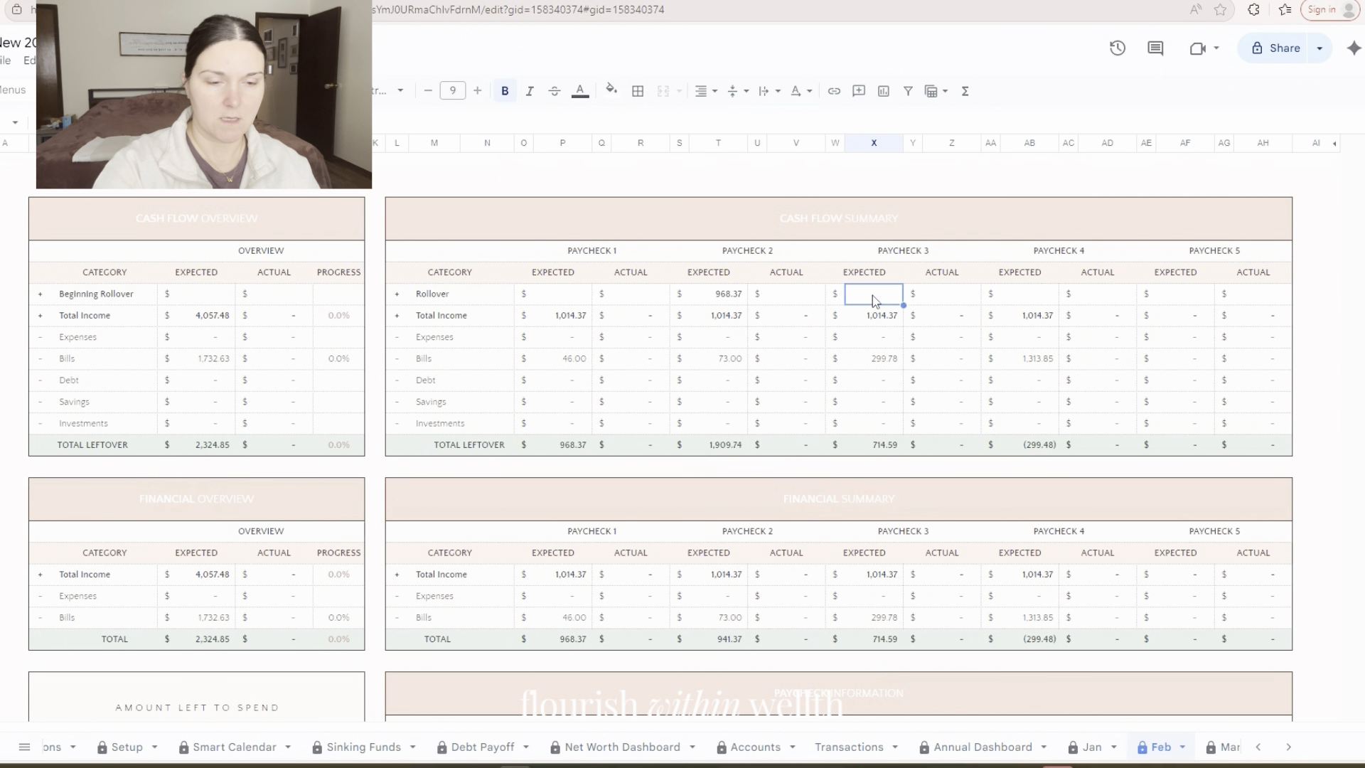
pyautogui.write('=')
pyautogui.click(732, 447)
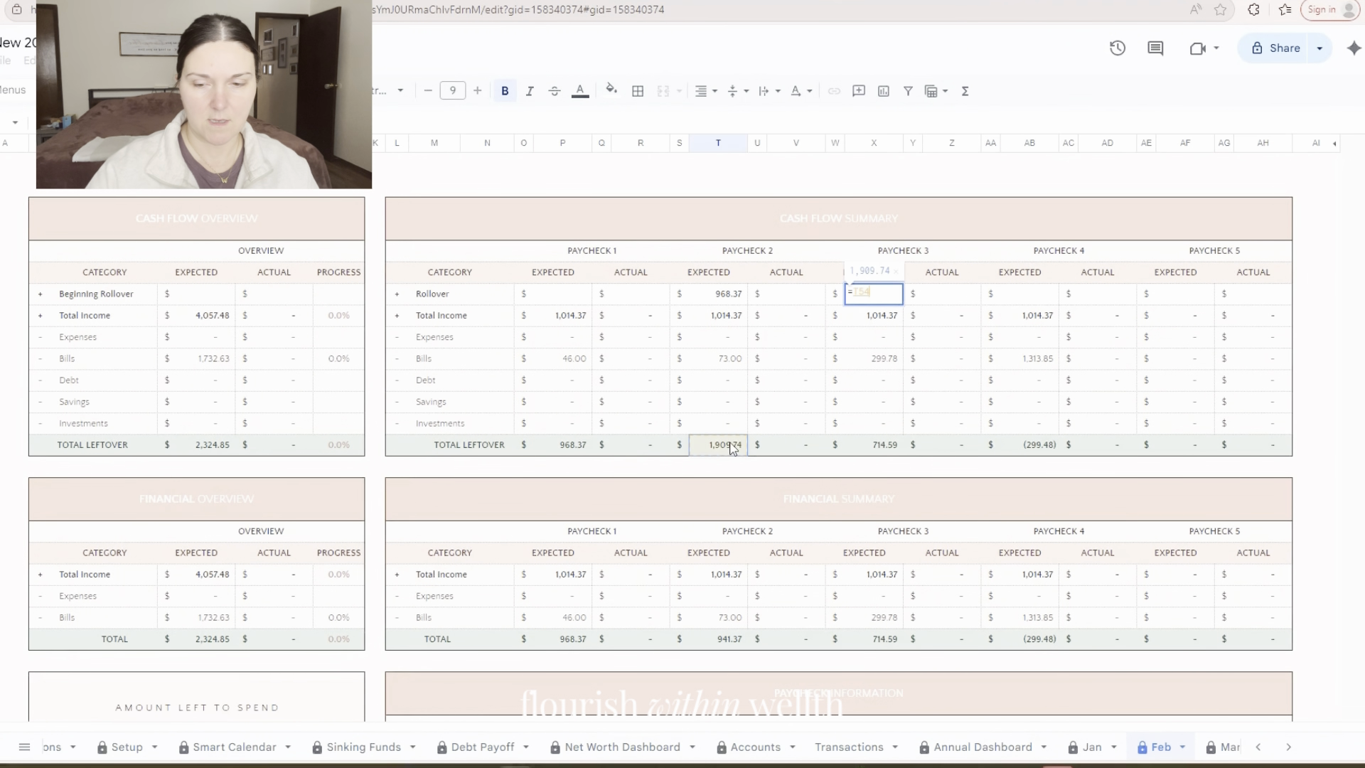
pyautogui.press('Tab')
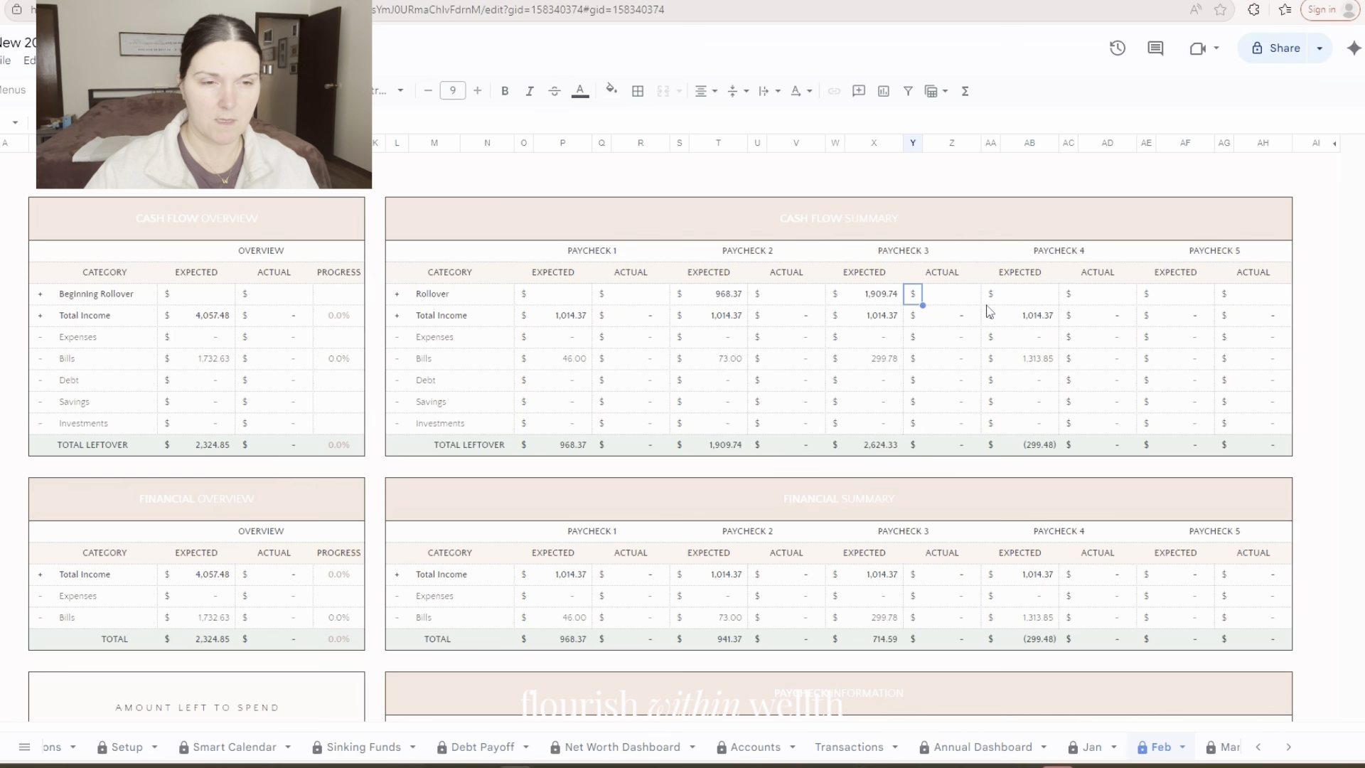
# Set Paycheck 4's expected rollover to a formula referencing Paycheck 3's expected total leftover
pyautogui.click(1019, 297)
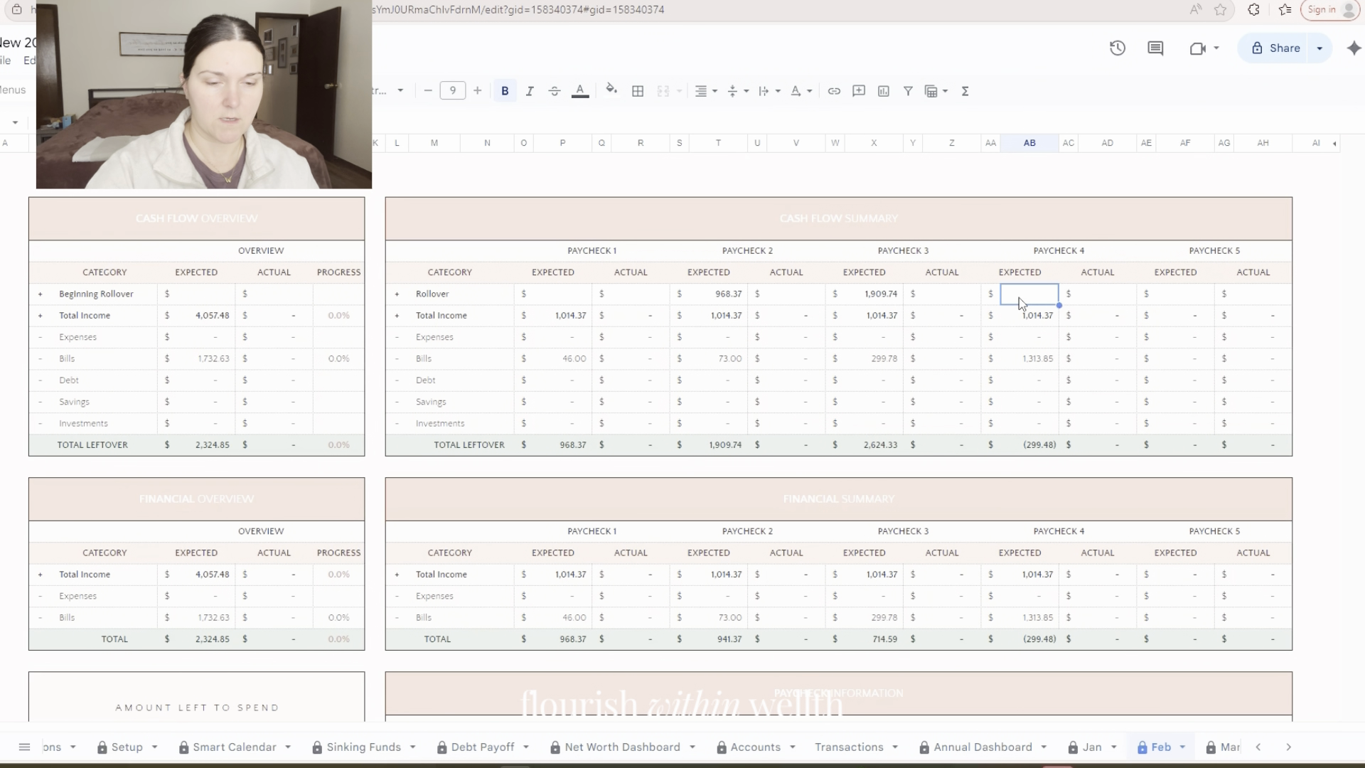
pyautogui.write('=')
pyautogui.click(881, 442)
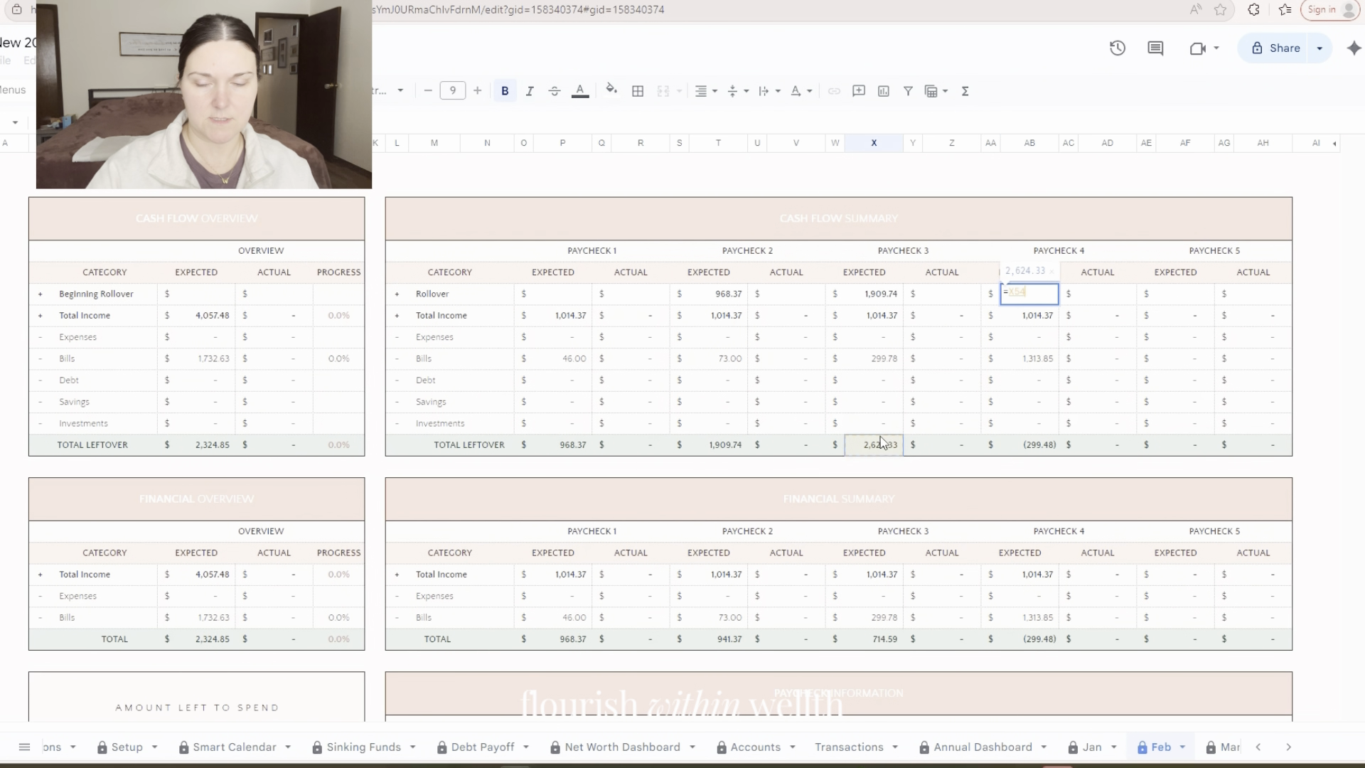
pyautogui.press('Tab')
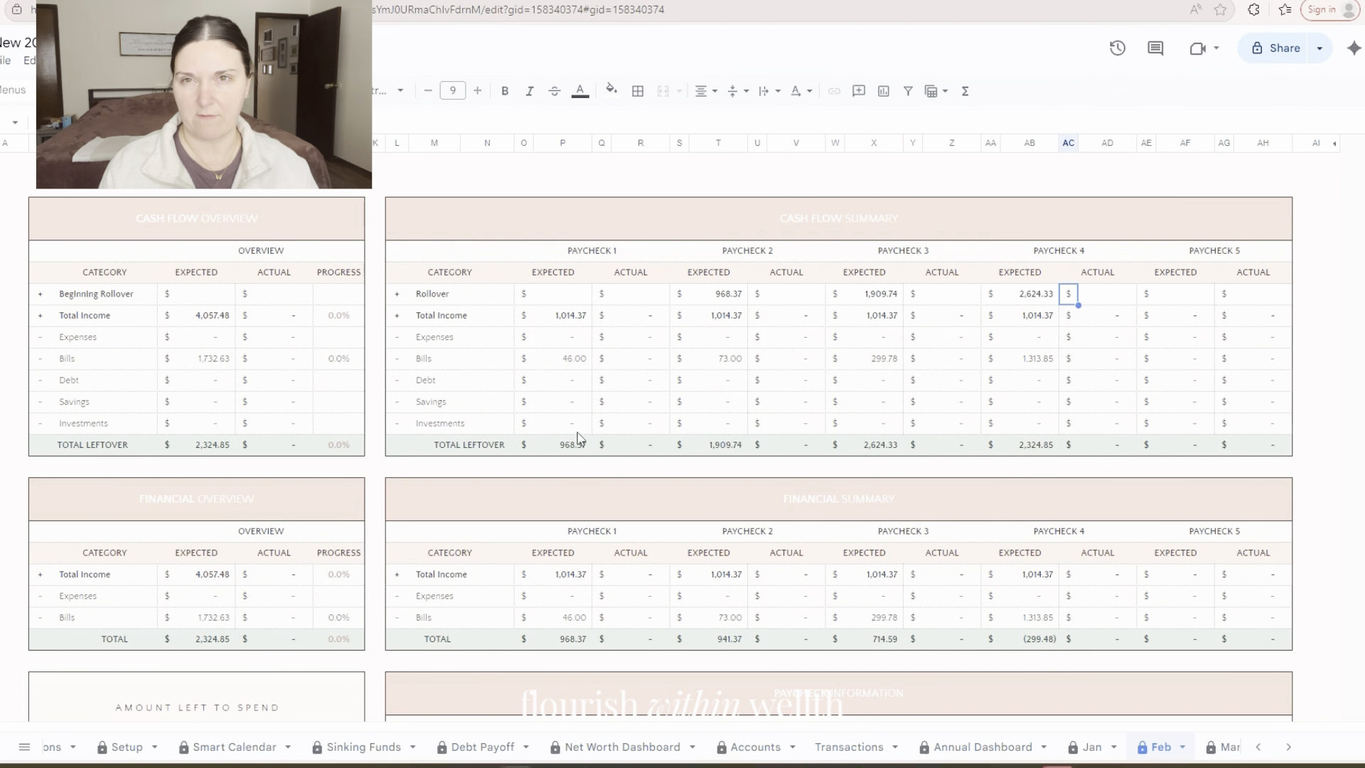
# In the debt per paycheck table, set the expected AMEX payment under Paycheck 4 to 40
pyautogui.scroll(-10, 579, 442)
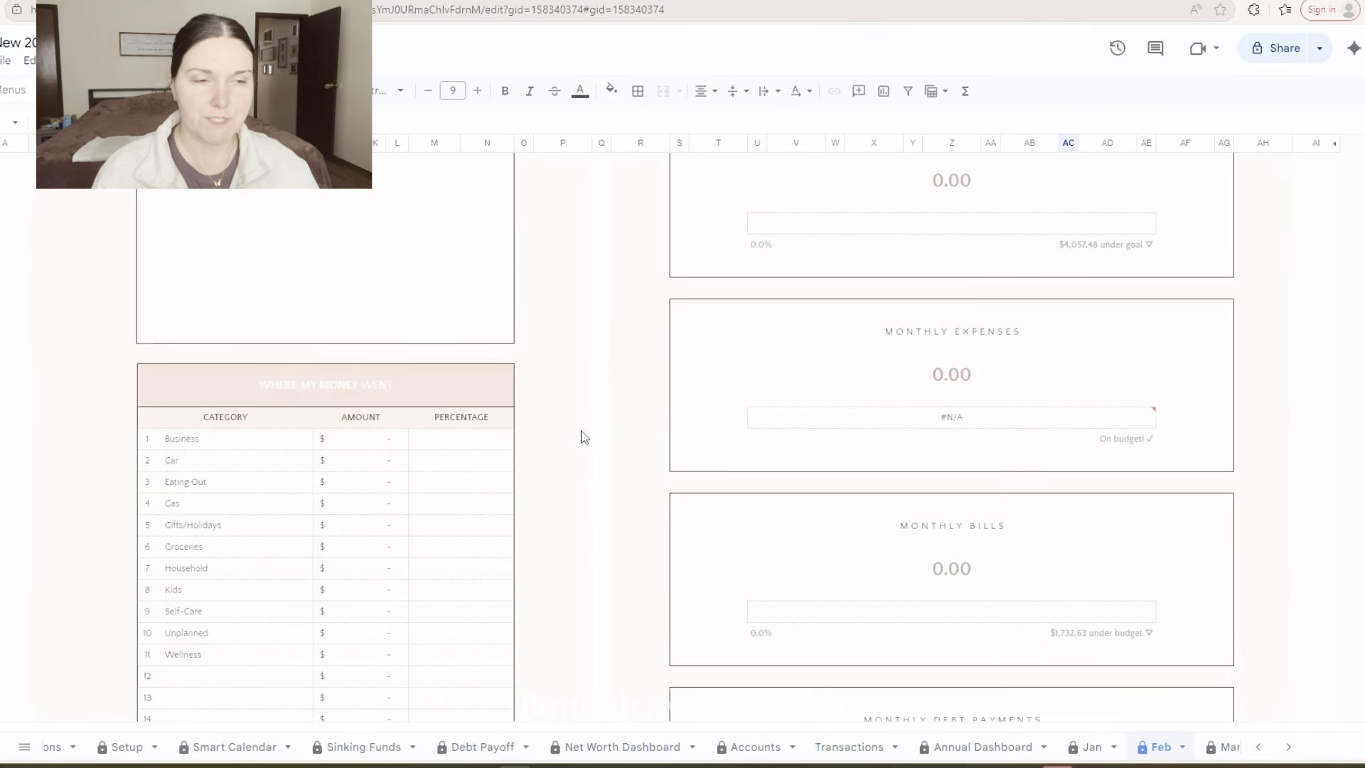
pyautogui.scroll(-15, 578, 436)
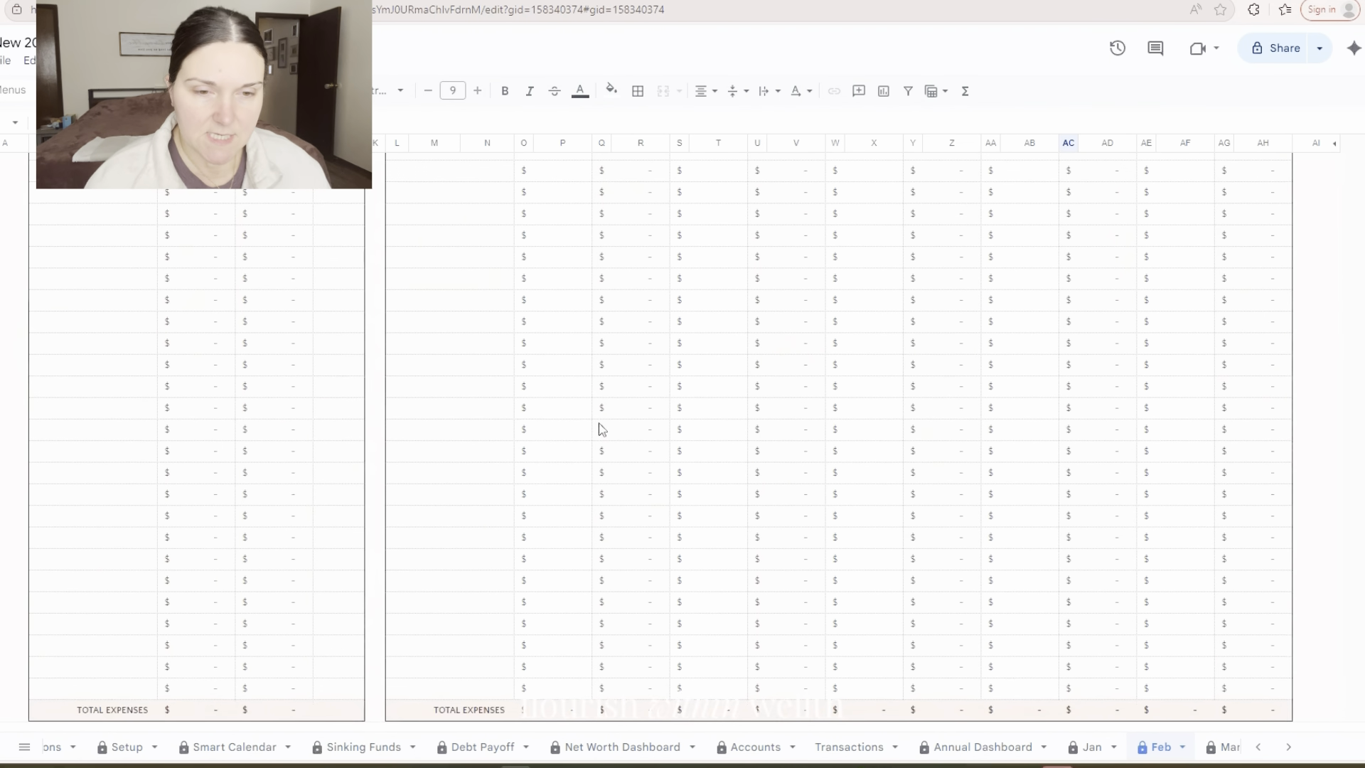
pyautogui.scroll(-10, 629, 432)
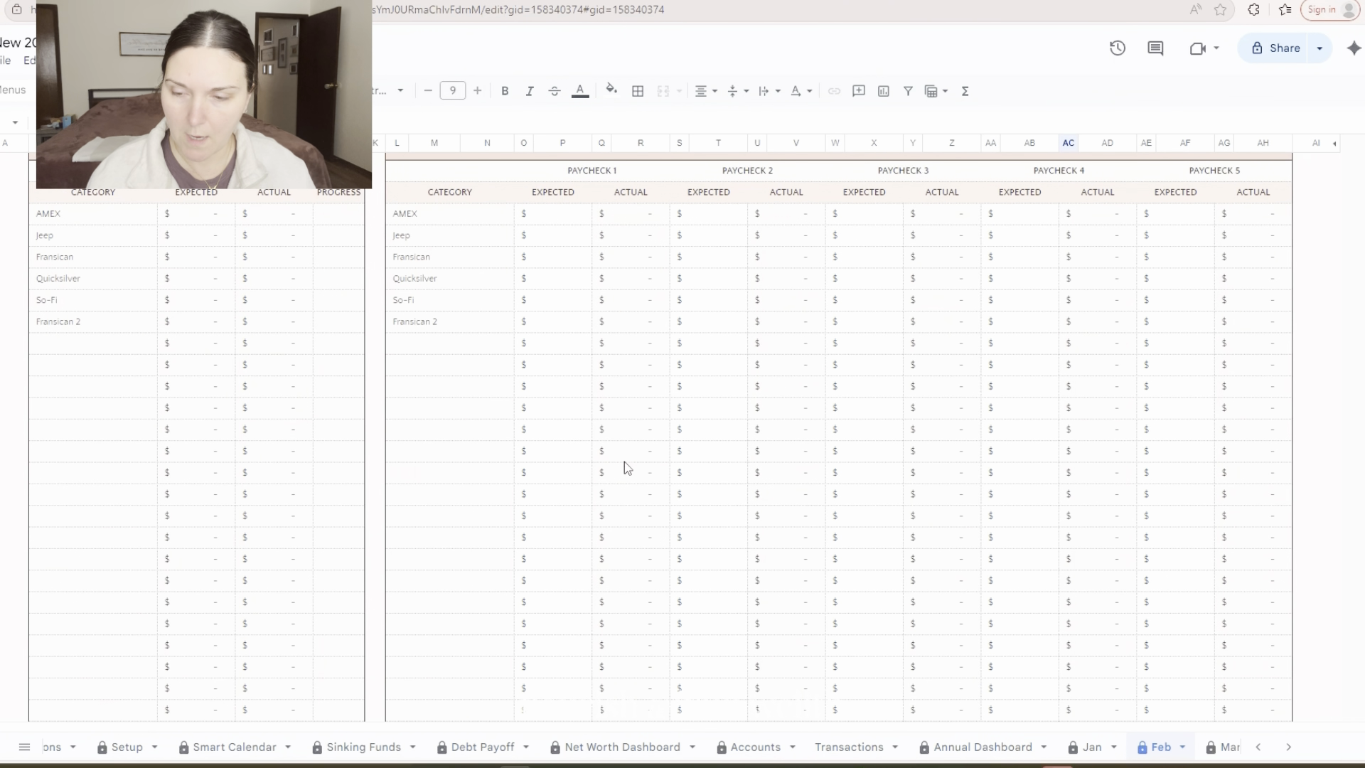
pyautogui.click(569, 215)
pyautogui.click(569, 237)
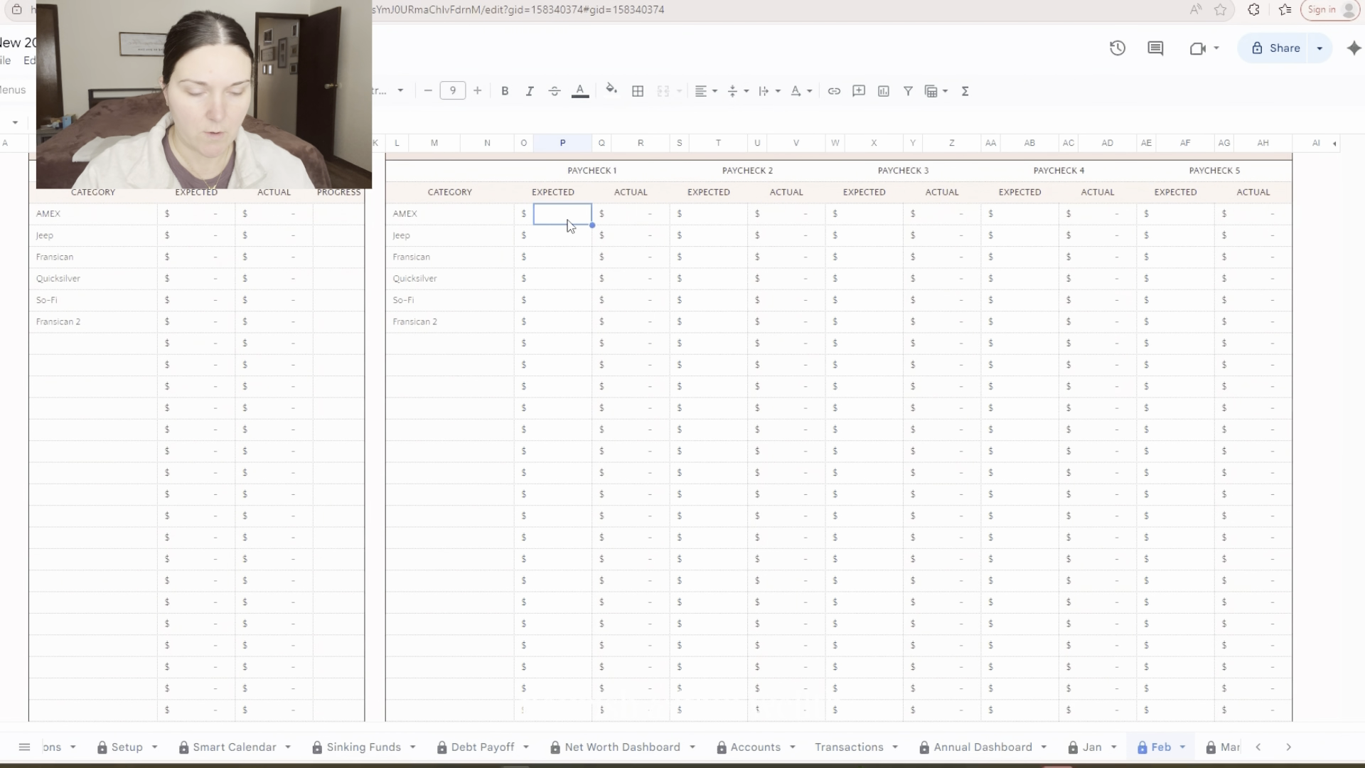
pyautogui.press('Right')
pyautogui.press('Right')
pyautogui.press('Right')
pyautogui.press('Right')
pyautogui.press('Right')
pyautogui.press('Right')
pyautogui.press('Right')
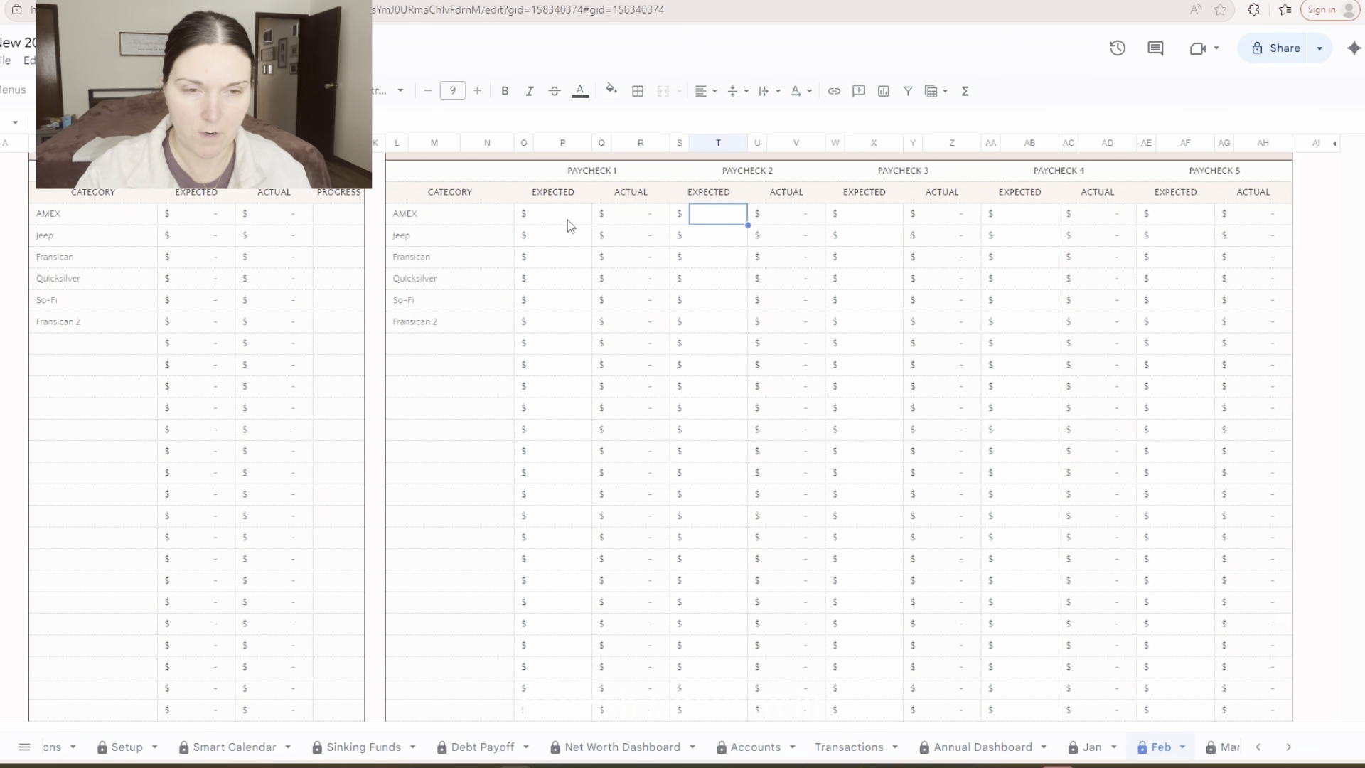
pyautogui.press('Right')
pyautogui.press('Right')
pyautogui.press('Right')
pyautogui.press('Right')
pyautogui.press('Right')
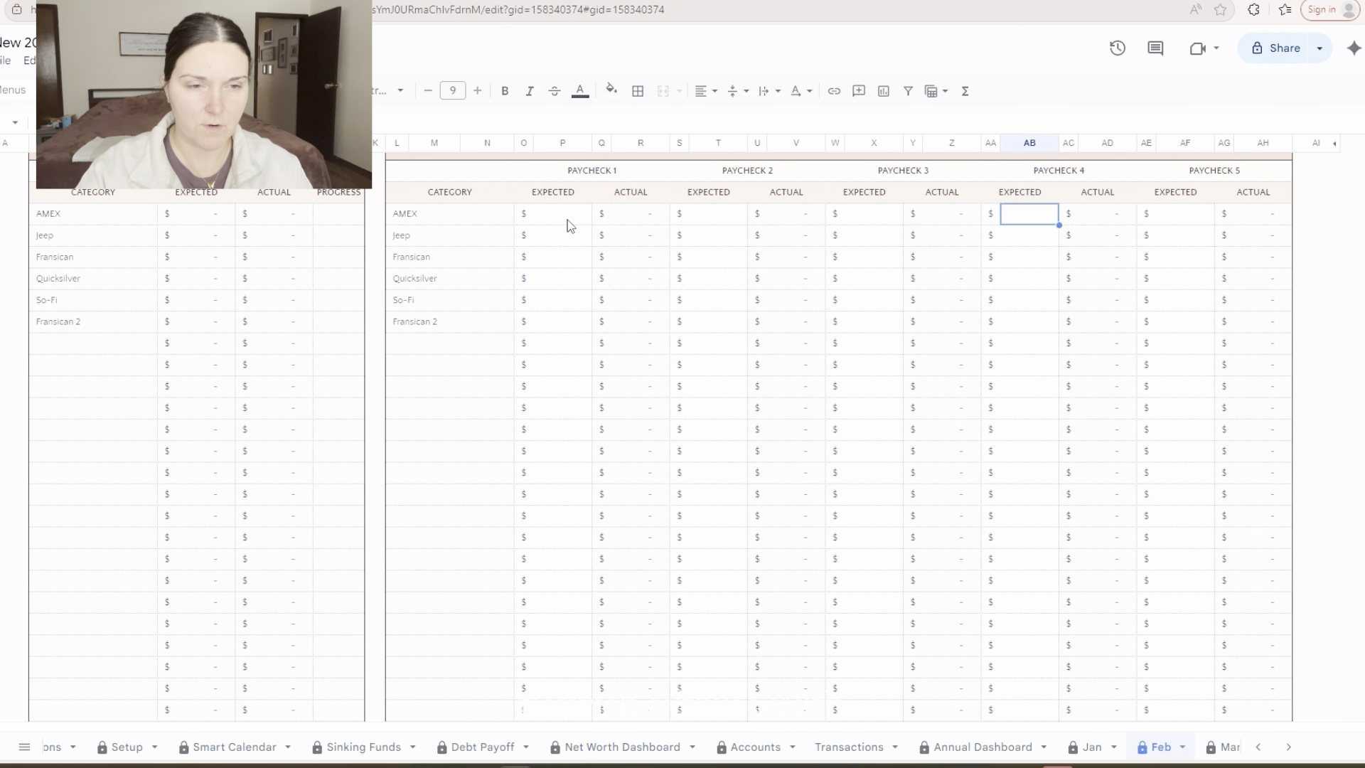
pyautogui.write('40')
pyautogui.press('Return')
# Set the expected Jeep debt payment under Paycheck 1 to 448.20
pyautogui.press('Left')
pyautogui.press('Left')
pyautogui.press('Left')
pyautogui.press('Left')
pyautogui.press('Left')
pyautogui.press('Left')
pyautogui.press('Left')
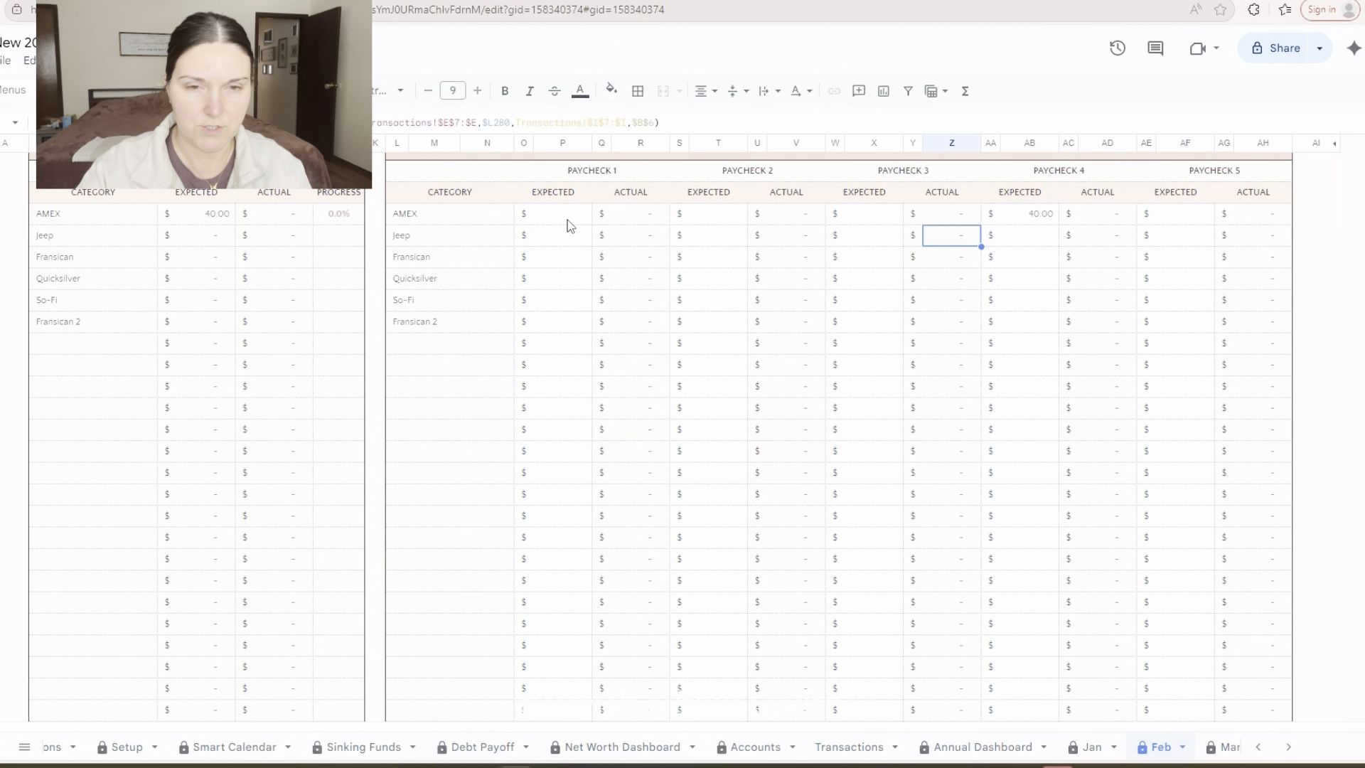
pyautogui.press('Left')
pyautogui.press('Left')
pyautogui.press('Left')
pyautogui.press('Left')
pyautogui.press('Left')
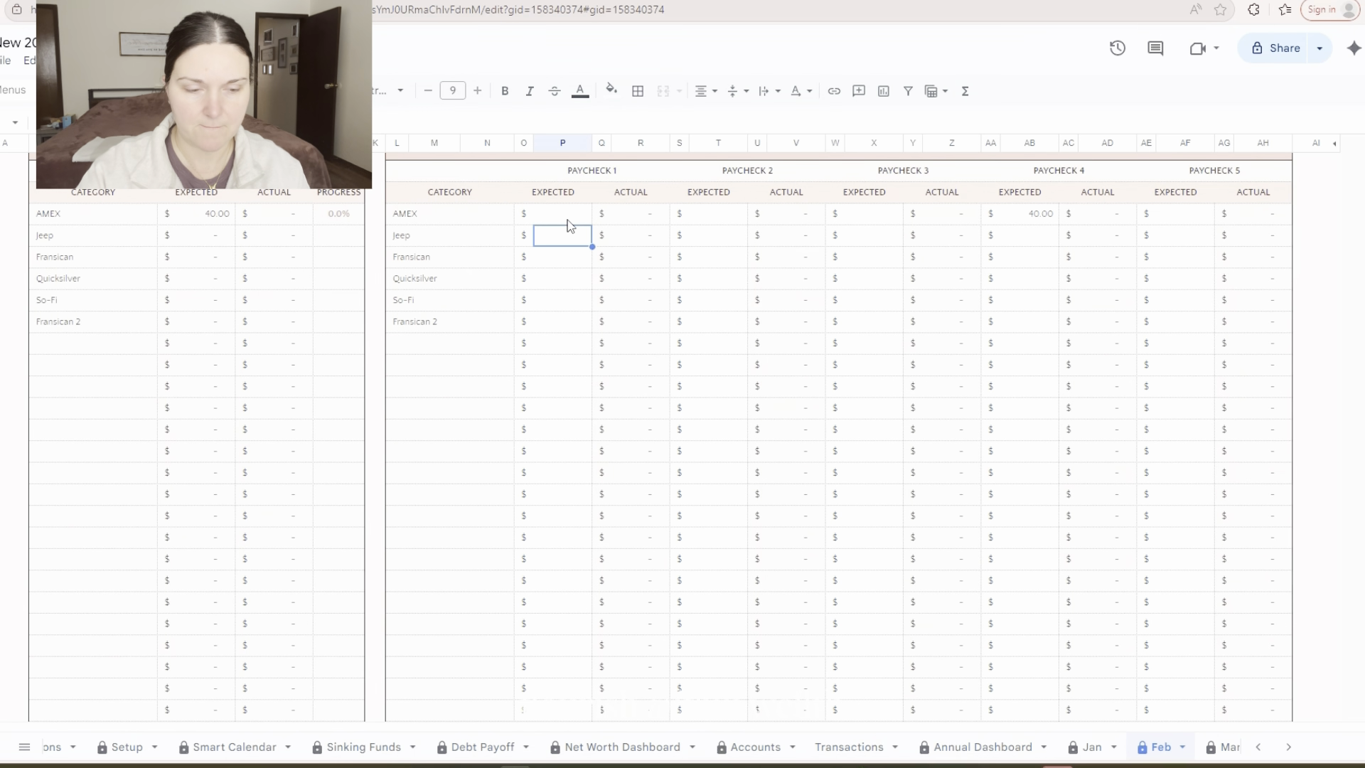
pyautogui.write('448.20')
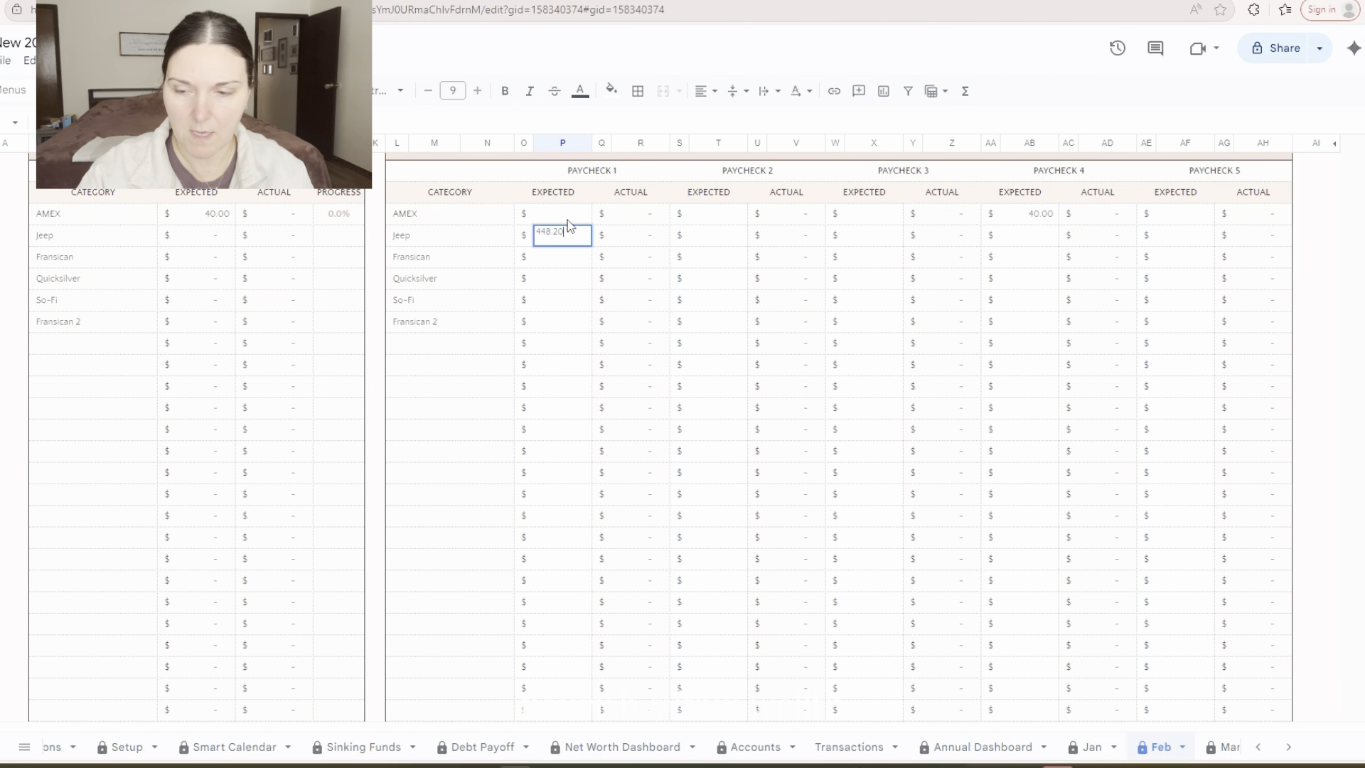
pyautogui.press('Return')
# Set the expected So-Fi debt payment under Paycheck 3 to 631.38
pyautogui.press('Right')
pyautogui.press('Right')
pyautogui.press('Down')
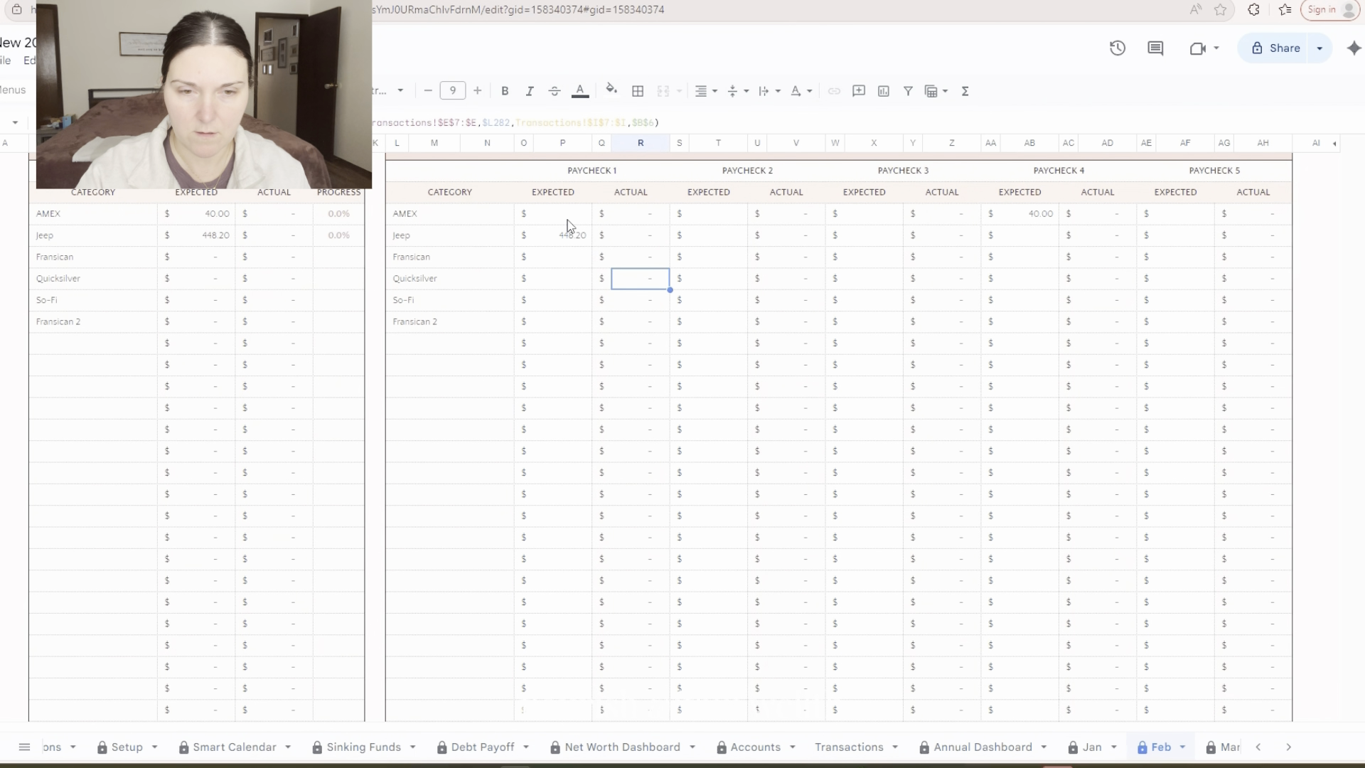
pyautogui.press('Down')
pyautogui.press('Right')
pyautogui.press('Right')
pyautogui.press('Right')
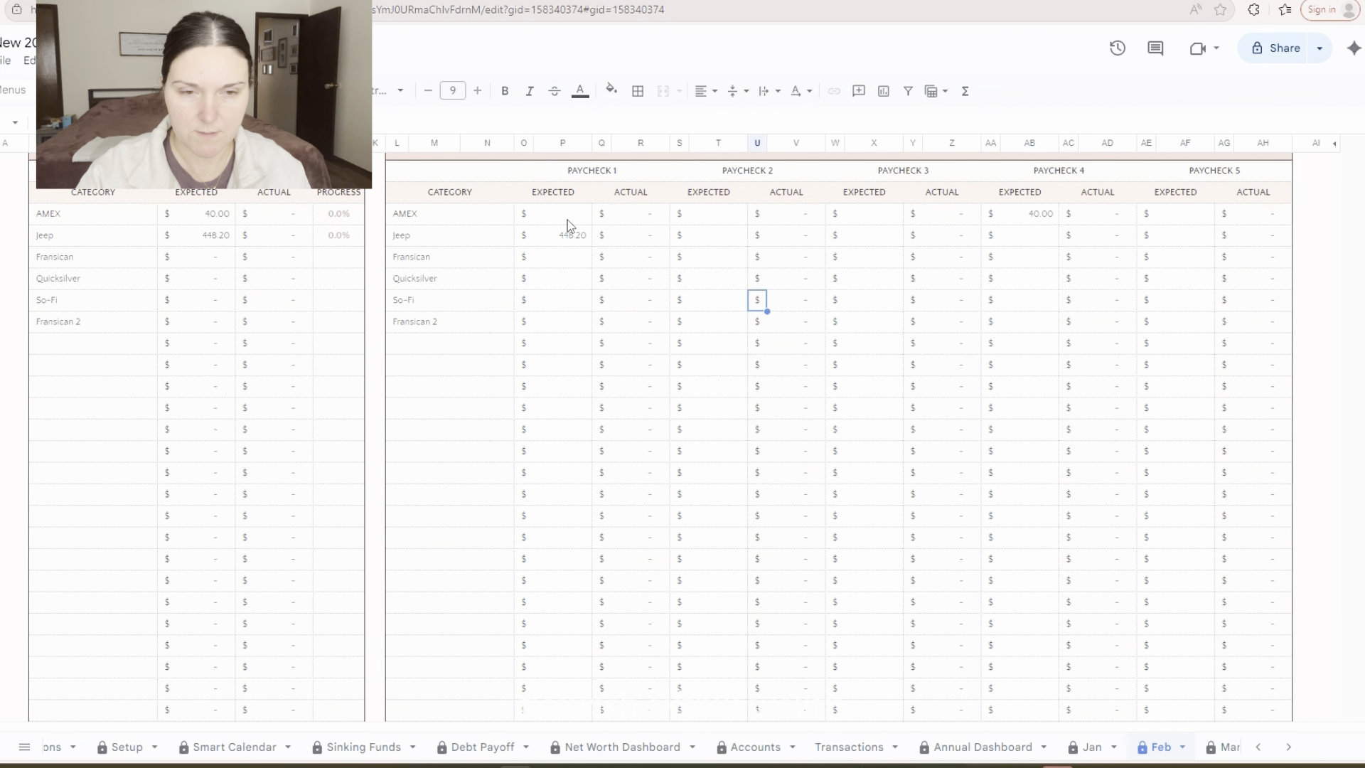
pyautogui.press('Right')
pyautogui.press('Right')
pyautogui.press('Right')
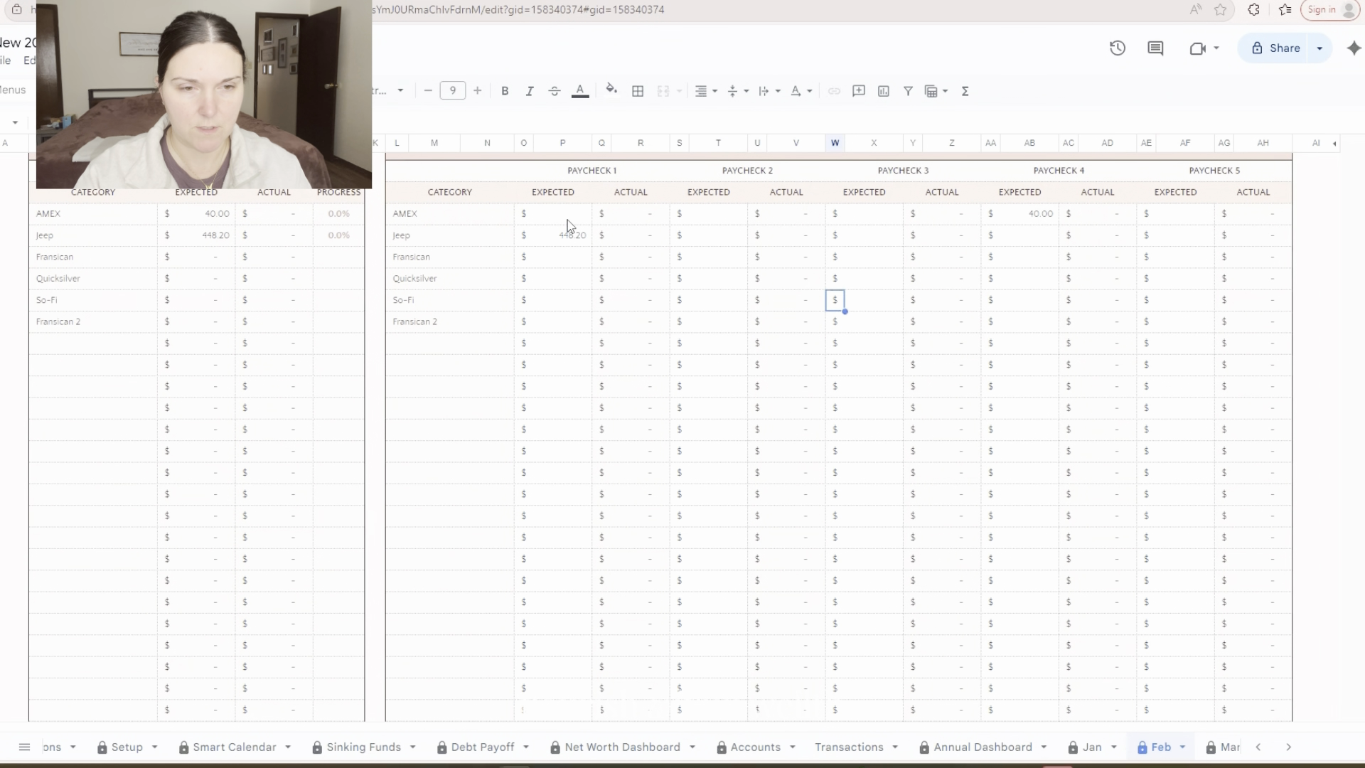
pyautogui.write('631.38')
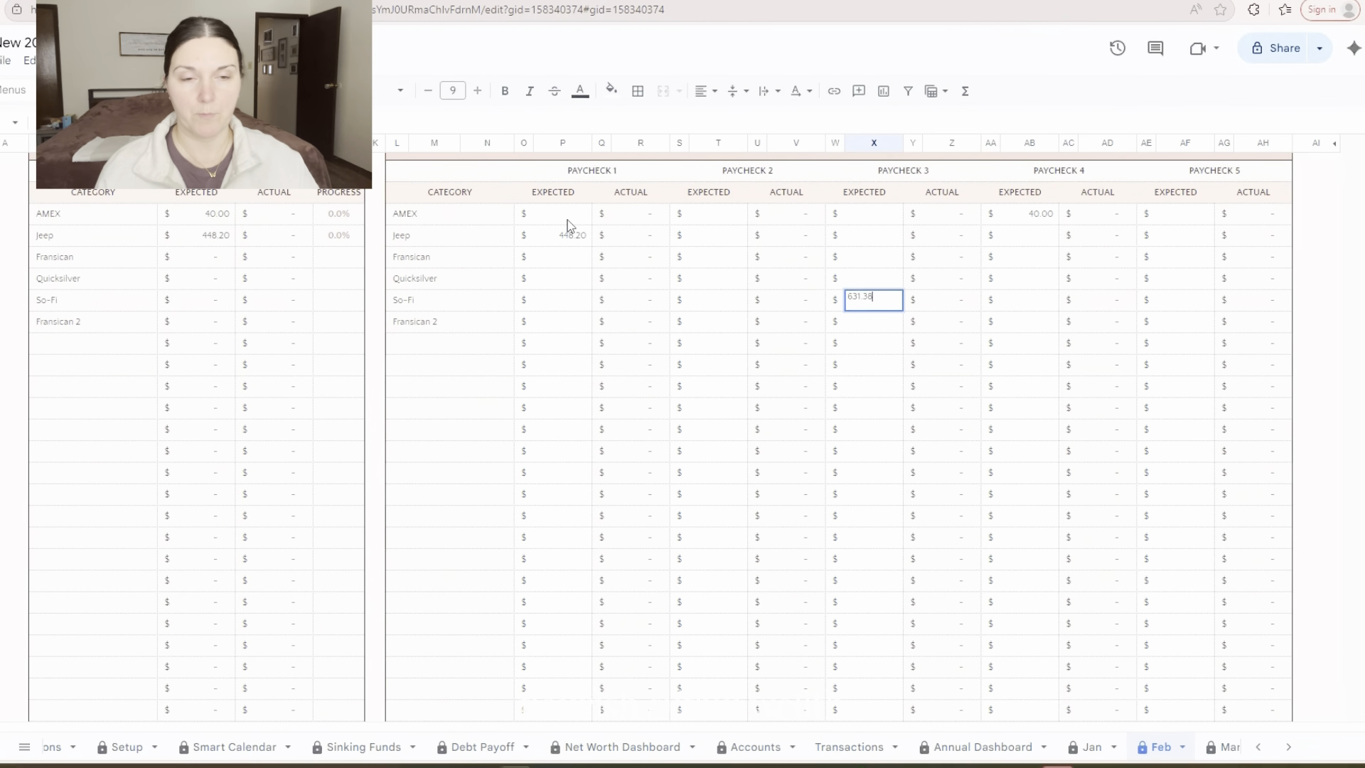
pyautogui.press('Right')
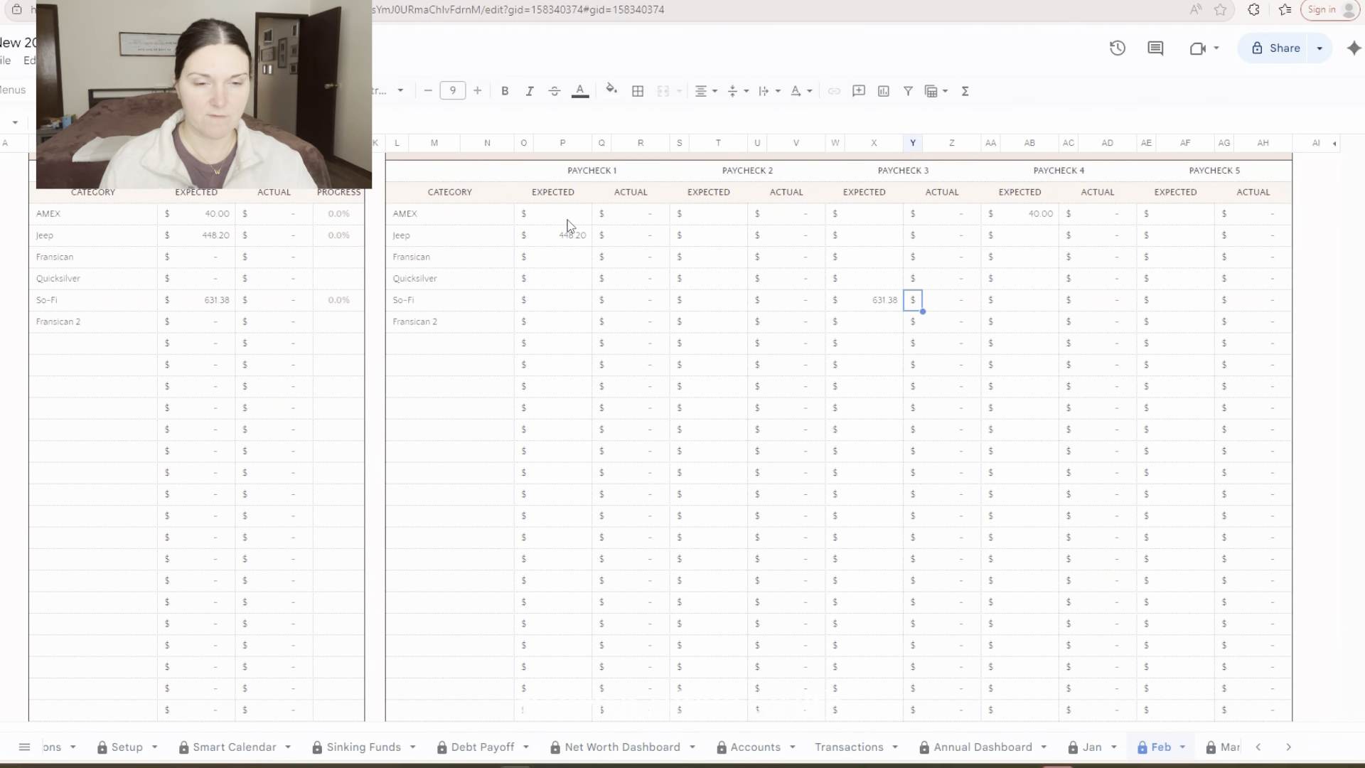
# Review February's unallocated income along with the income, bill and debt summaries per paycheck
pyautogui.scroll(-10, 736, 341)
pyautogui.scroll(20, 730, 332)
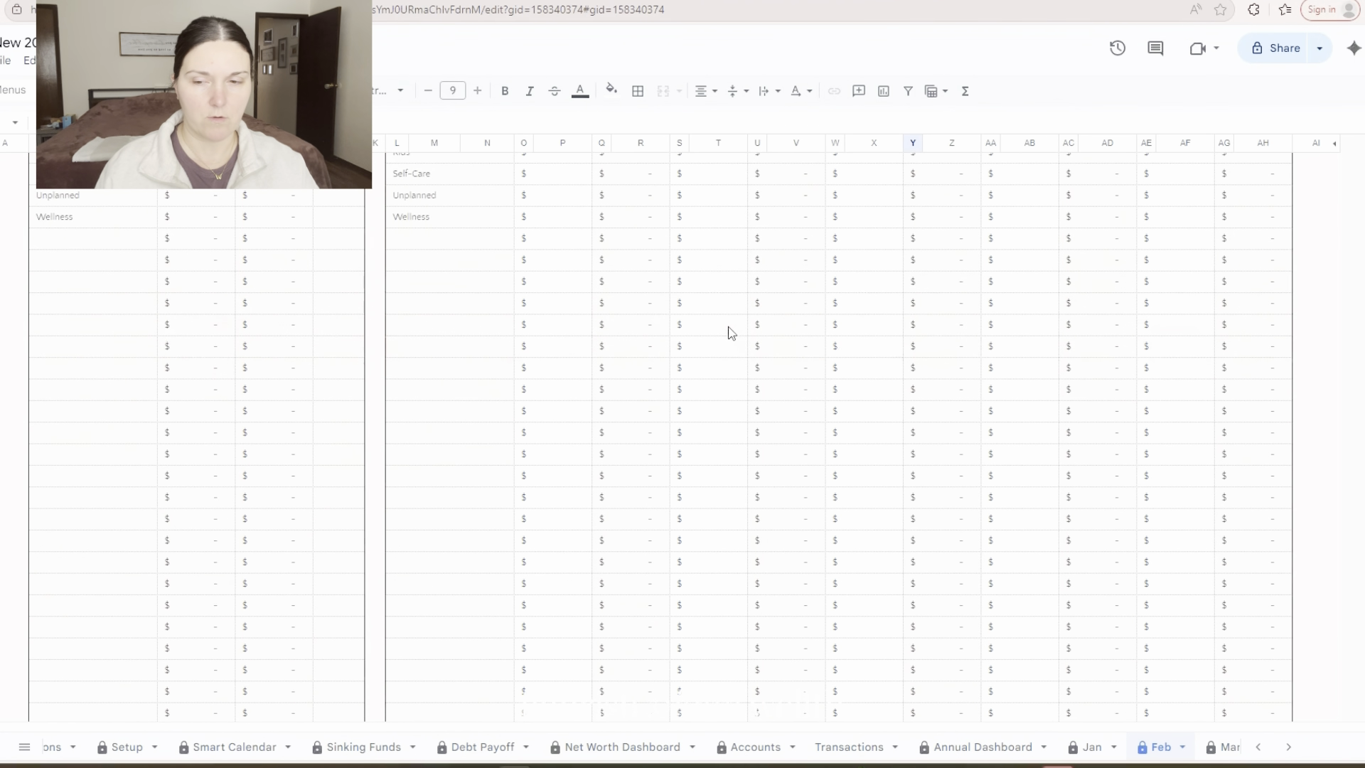
pyautogui.scroll(10, 715, 317)
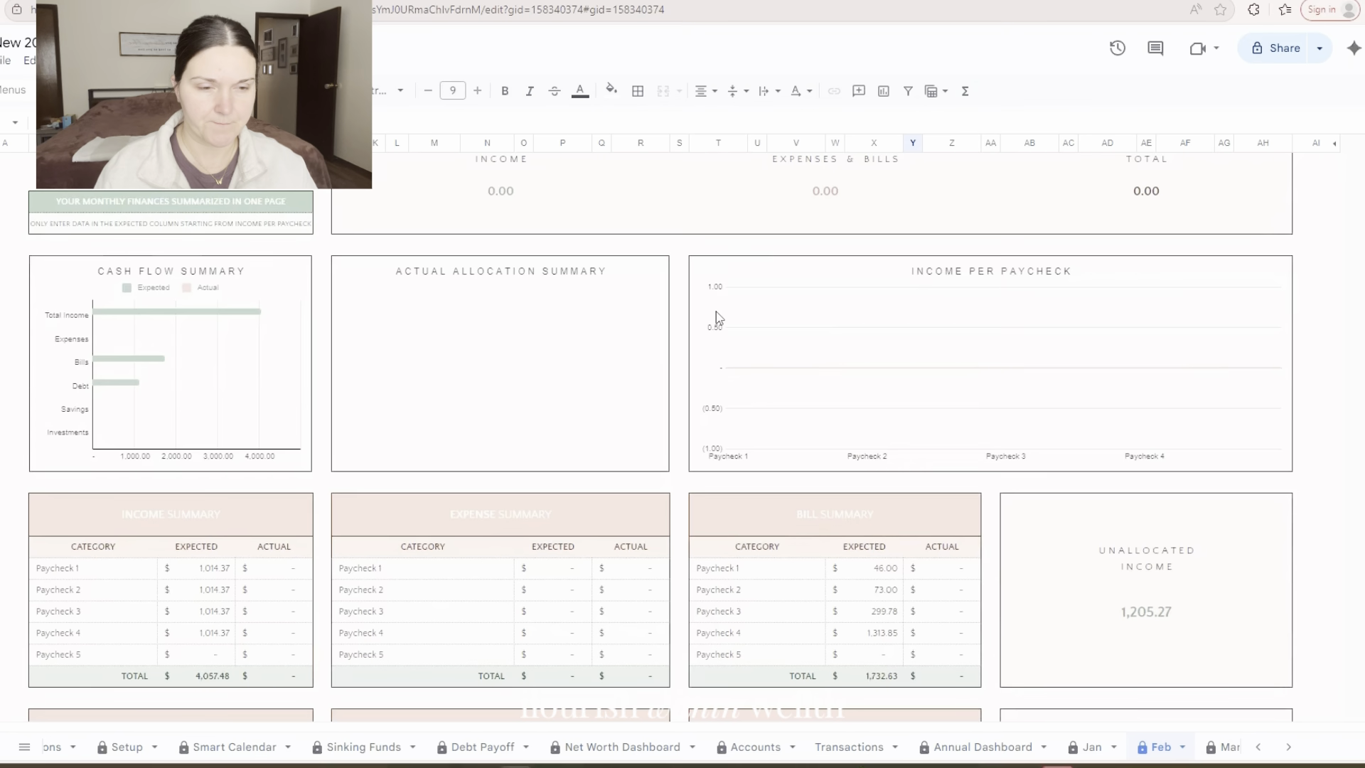
pyautogui.scroll(-4, 720, 347)
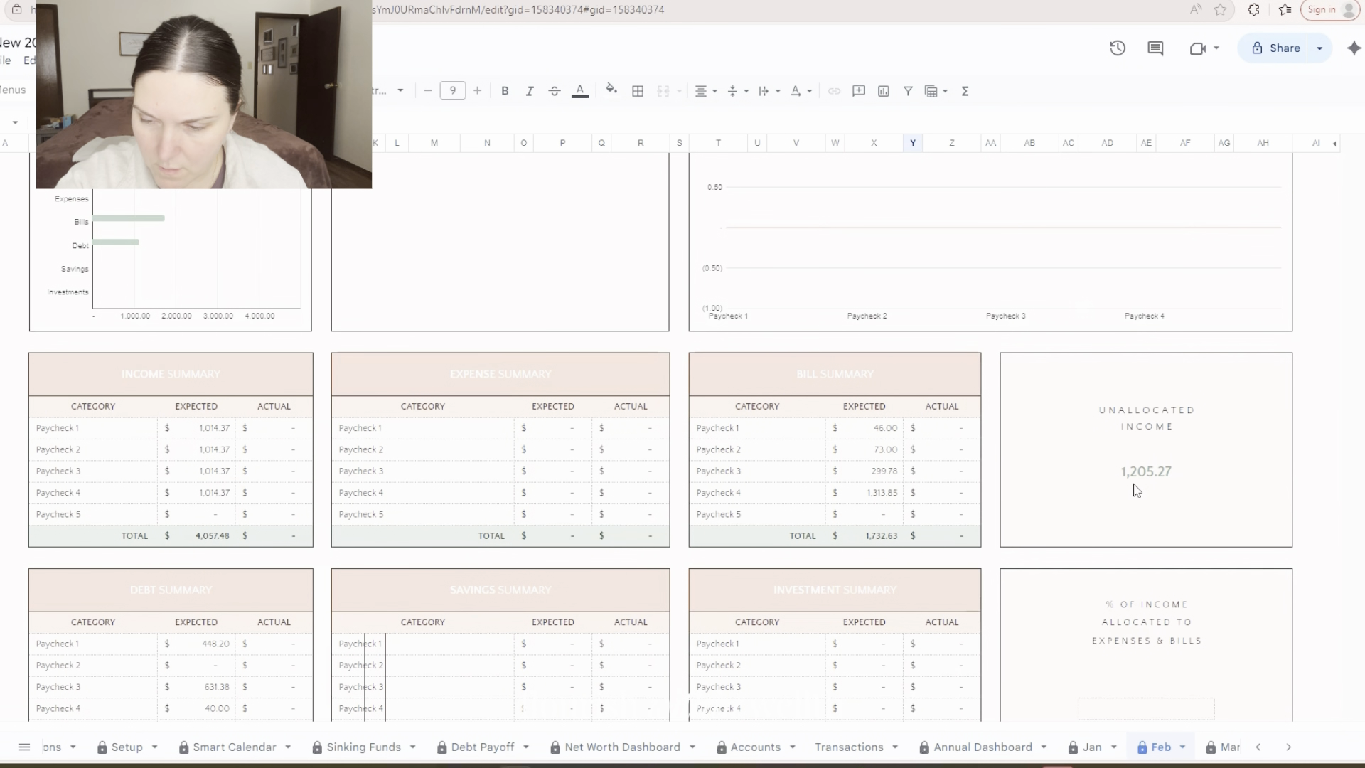
pyautogui.scroll(-20, 1121, 479)
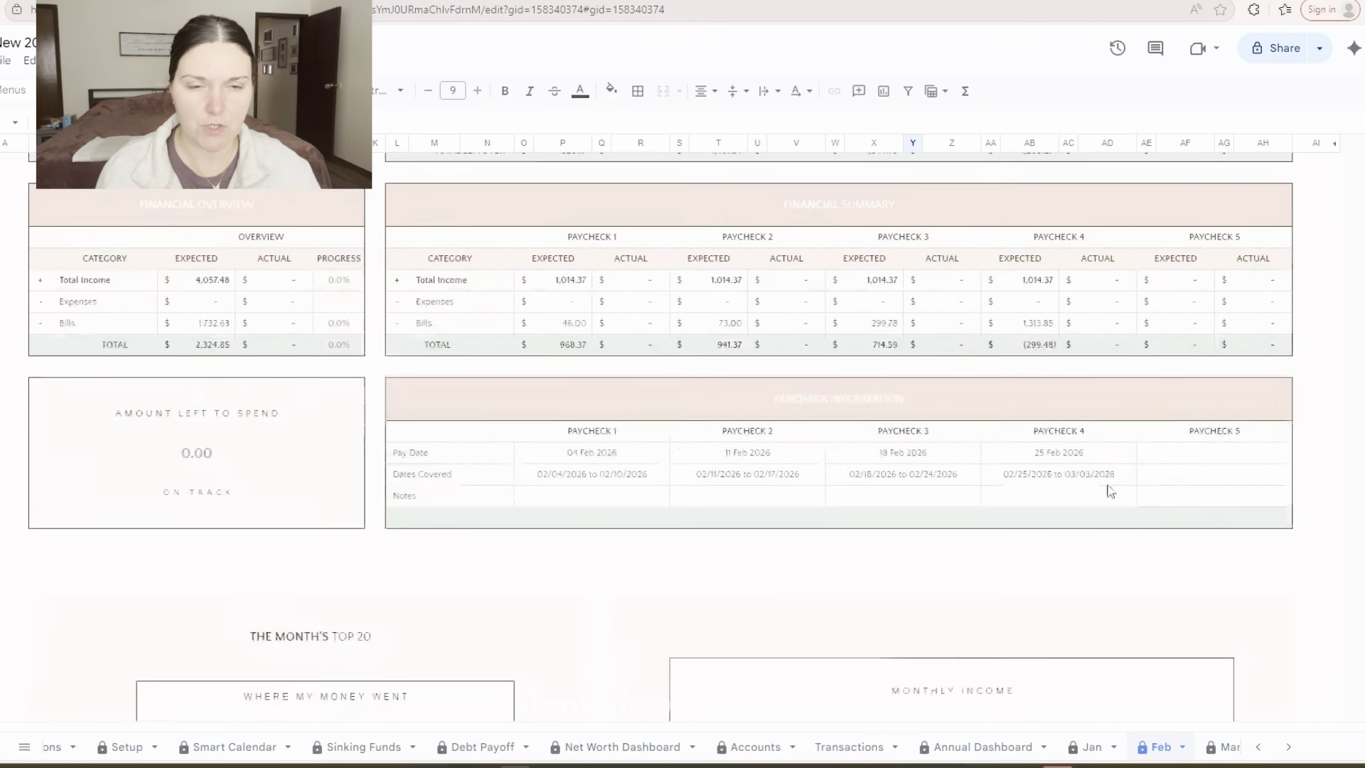
# Review February's income, bill and debt payment tables per paycheck, down to the savings per paycheck table
pyautogui.scroll(2, 1080, 462)
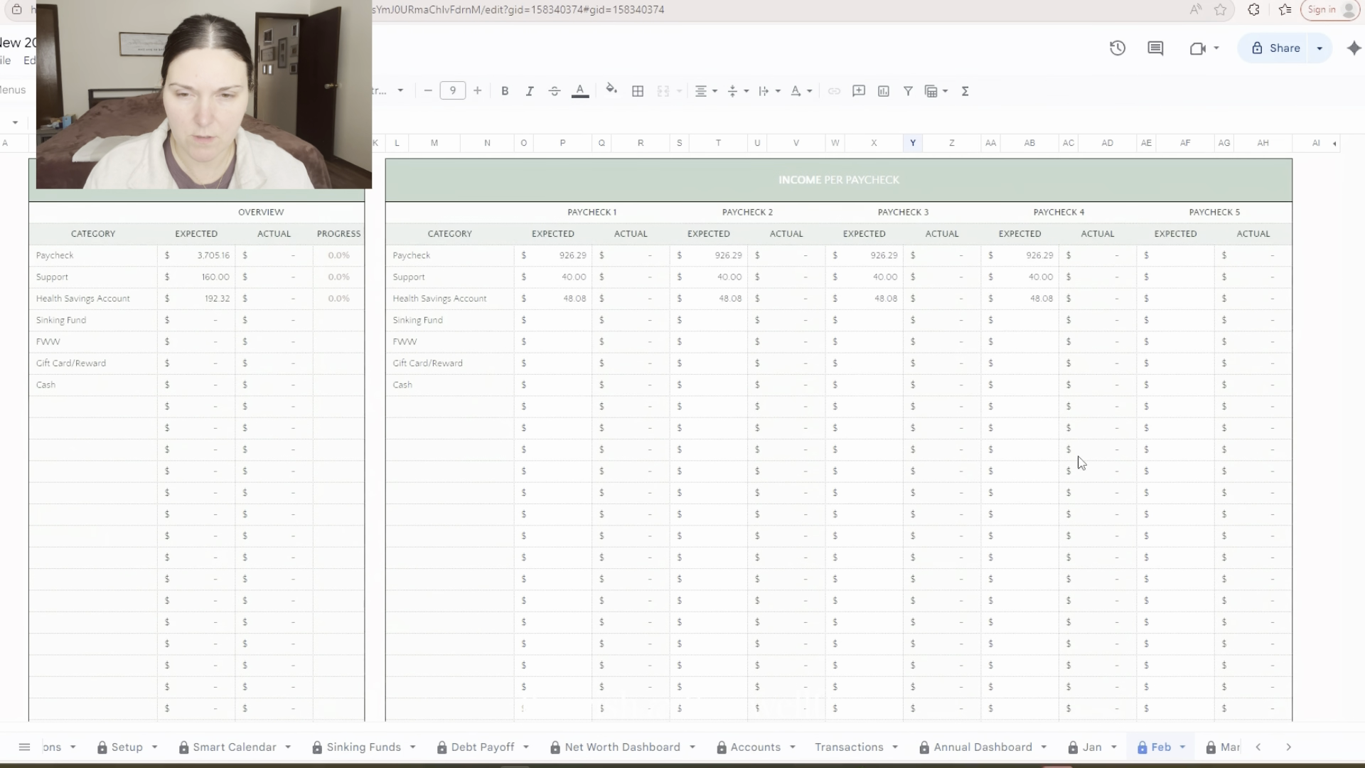
pyautogui.scroll(-10, 201, 305)
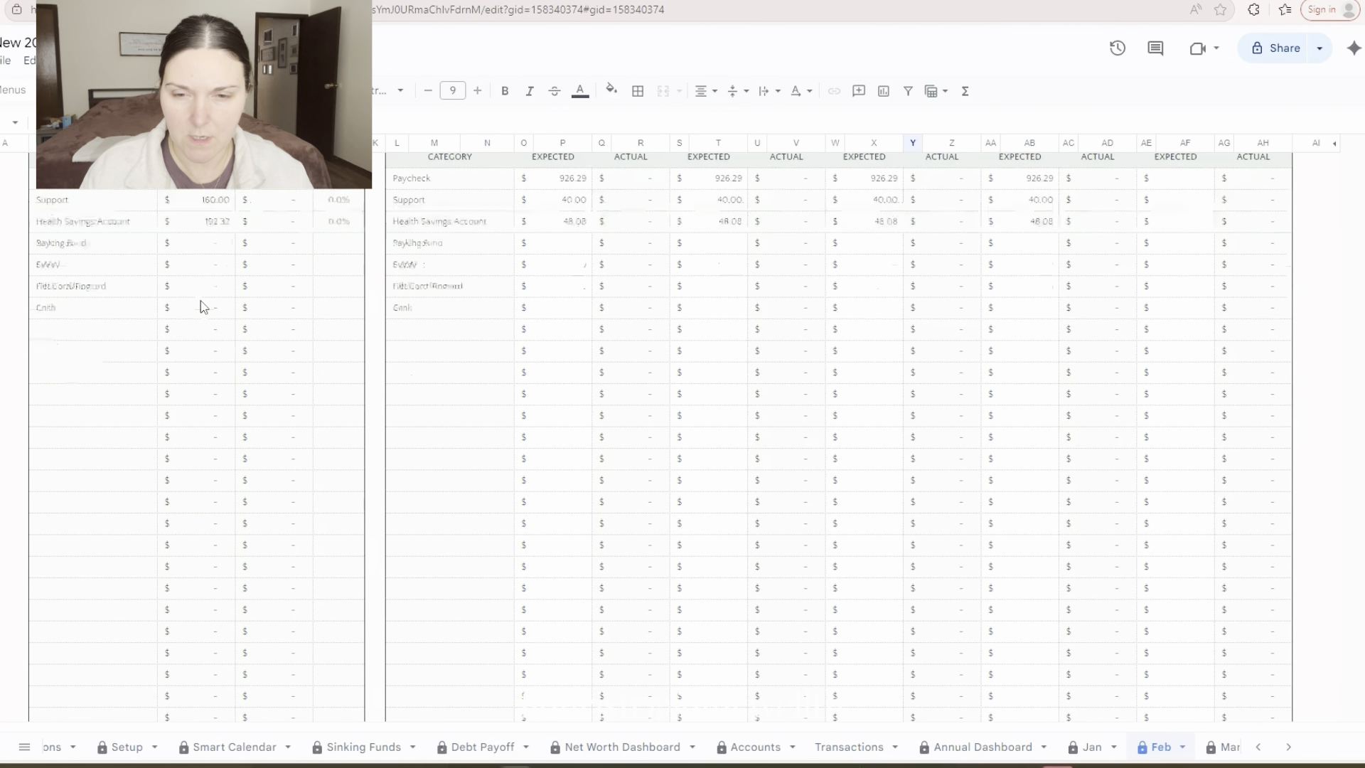
pyautogui.scroll(-8, 205, 306)
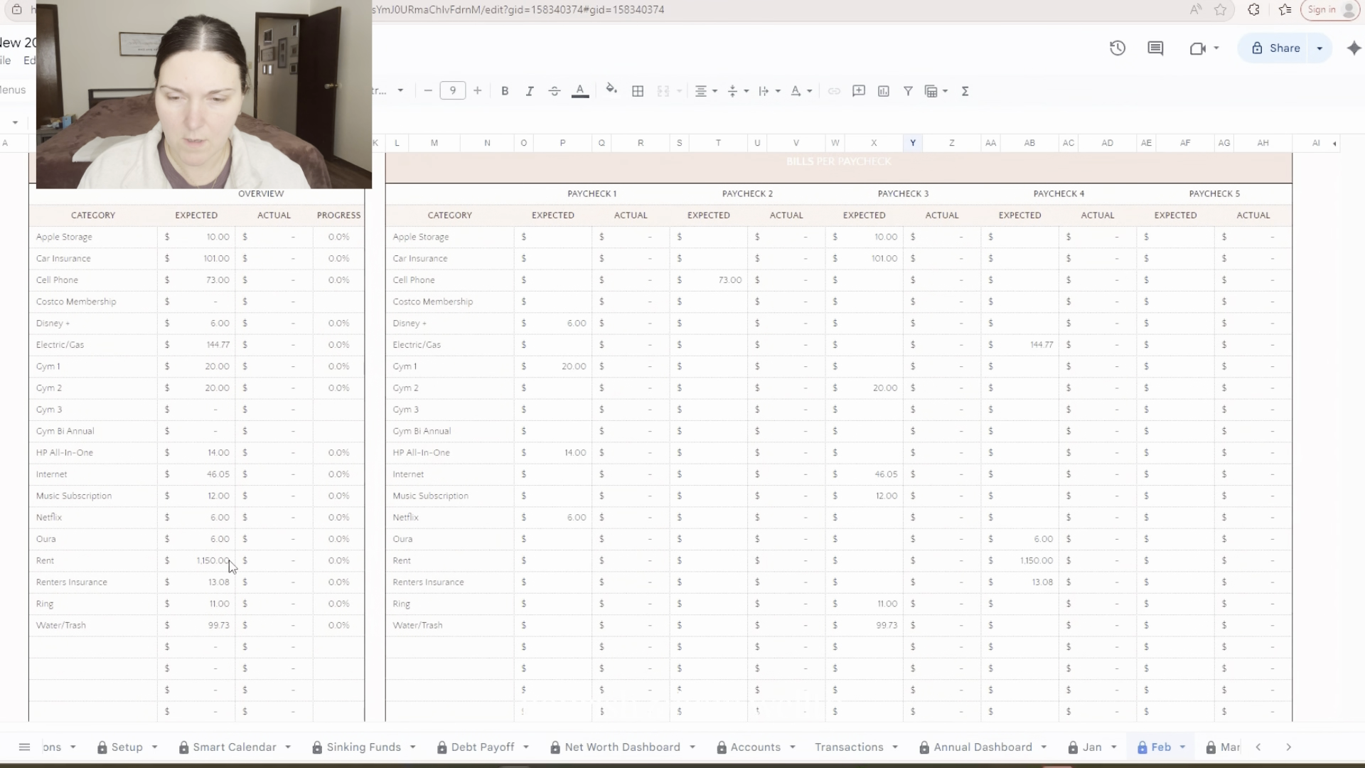
pyautogui.scroll(-7, 348, 572)
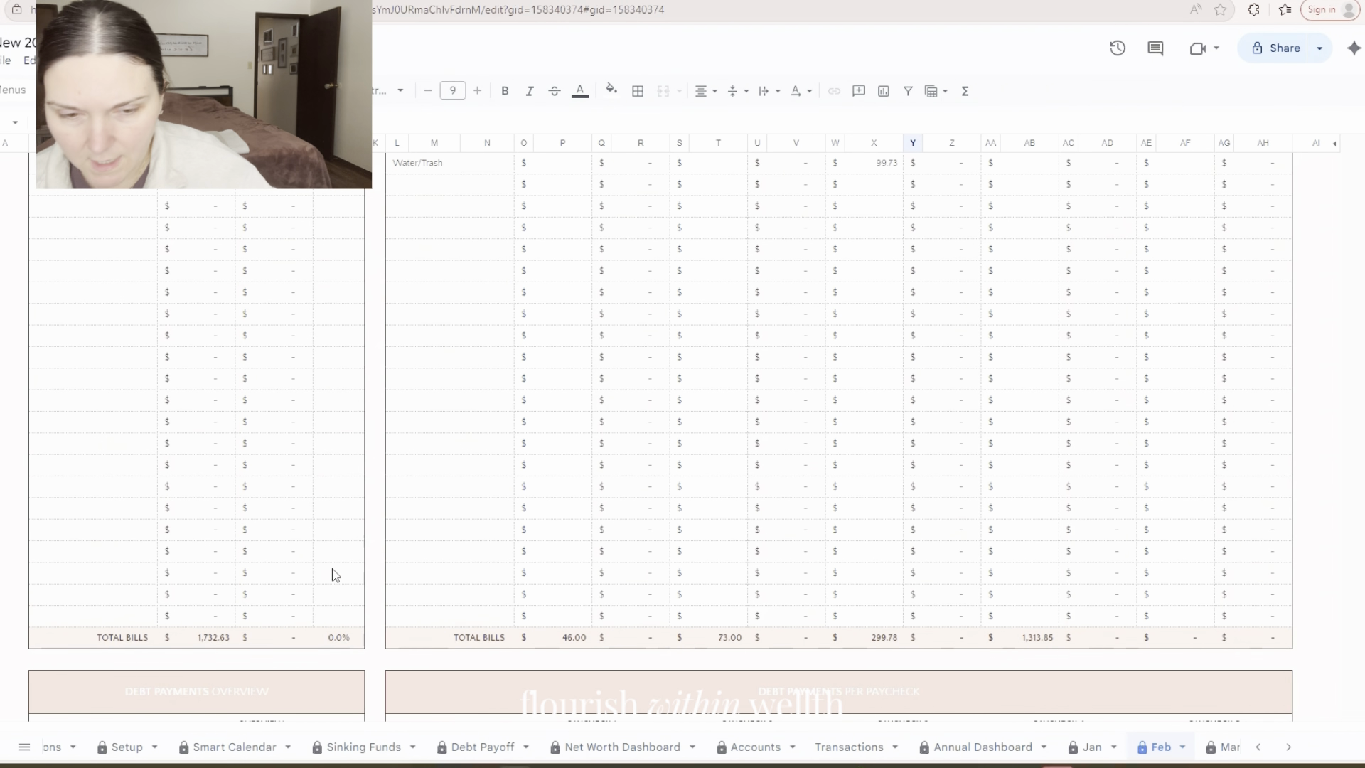
pyautogui.scroll(-2, 335, 575)
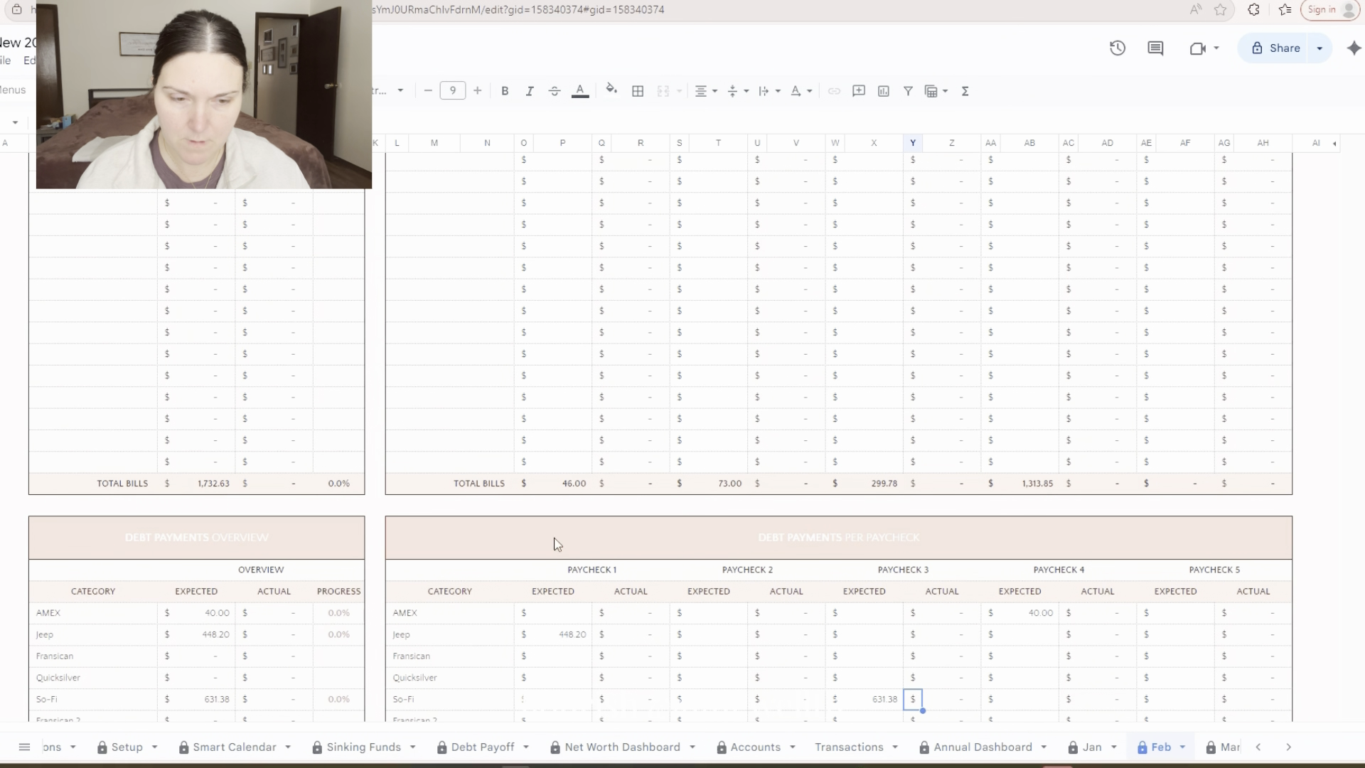
pyautogui.scroll(-1, 715, 639)
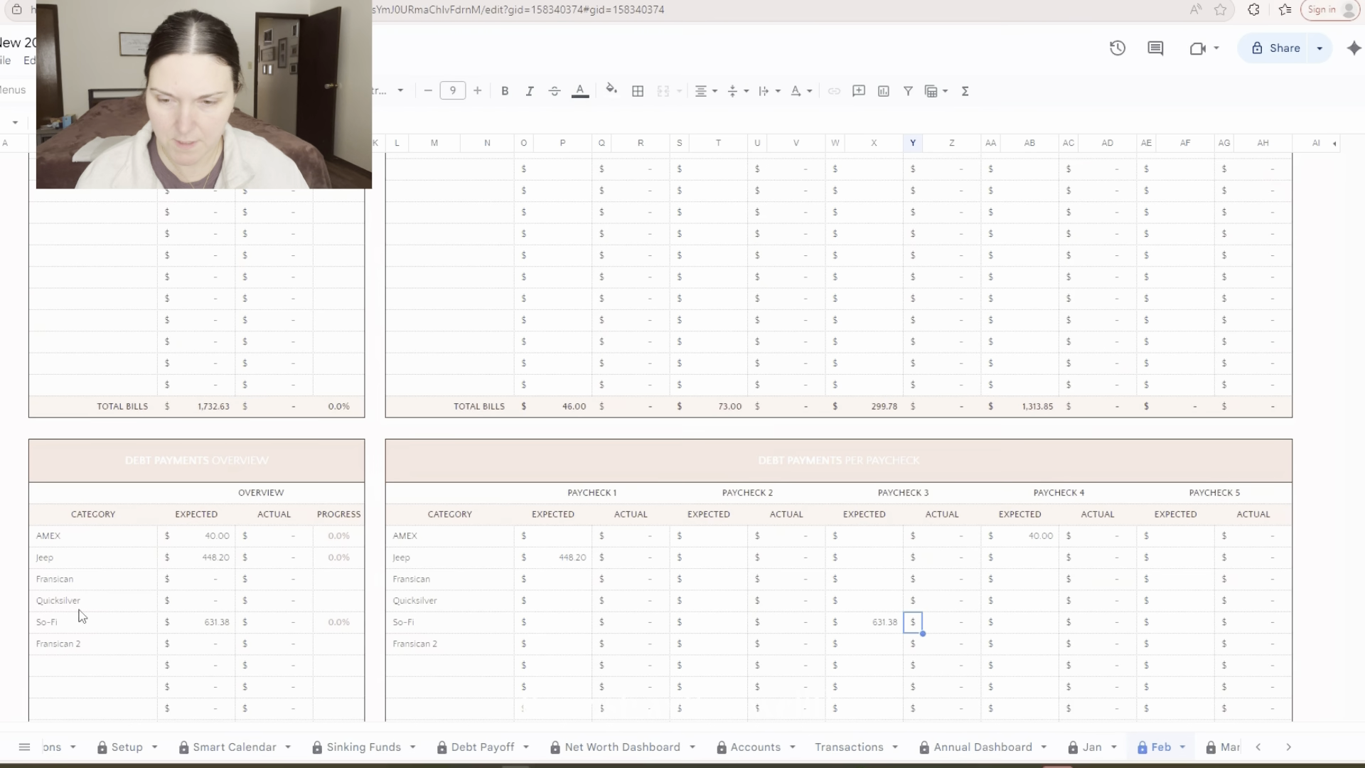
pyautogui.scroll(-15, 155, 599)
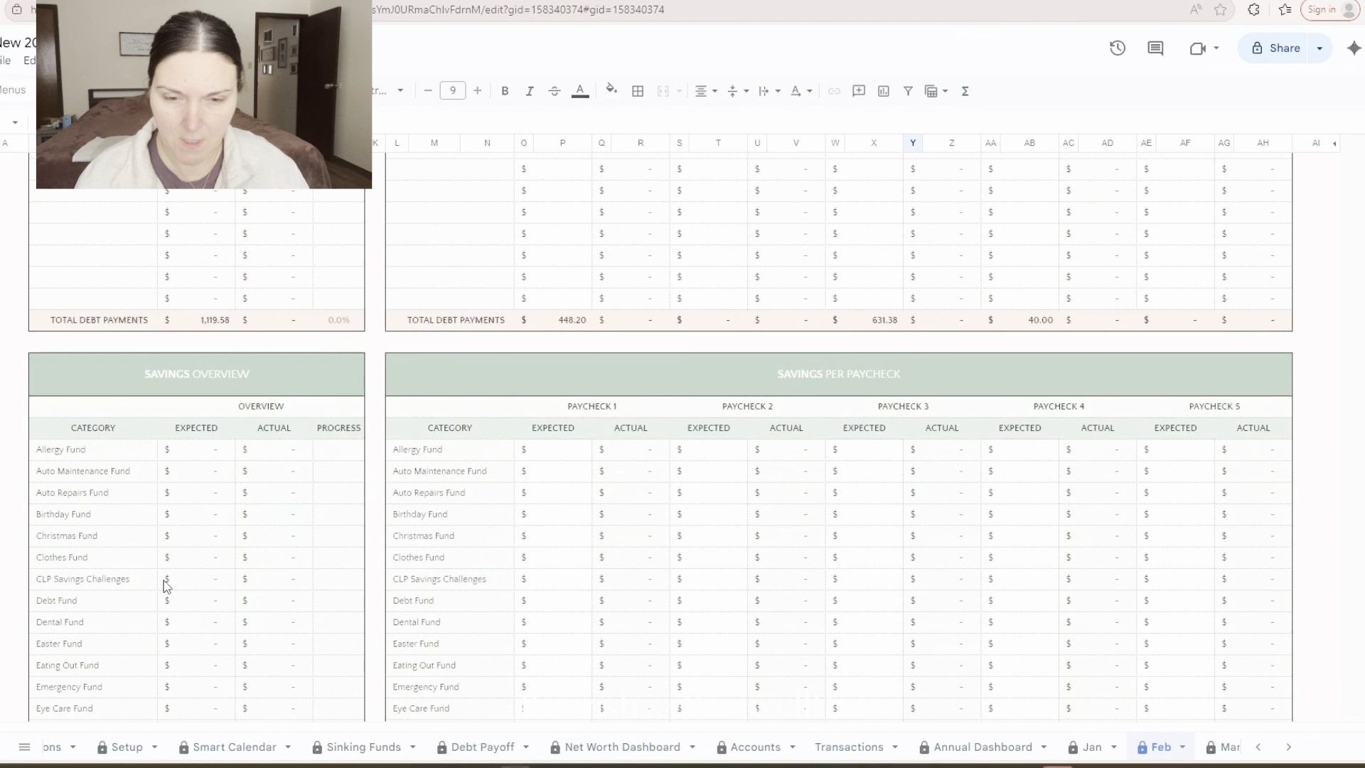
pyautogui.scroll(5, 165, 599)
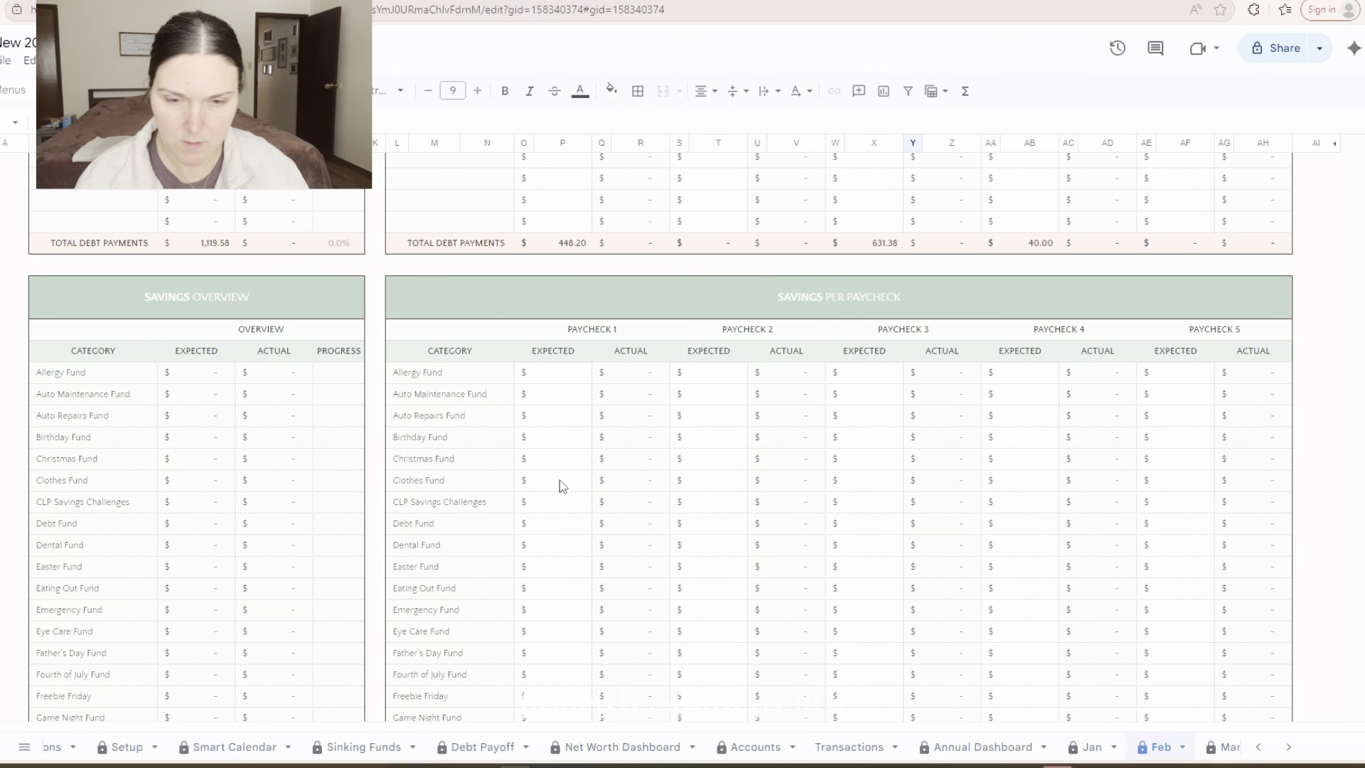
pyautogui.scroll(-1, 569, 601)
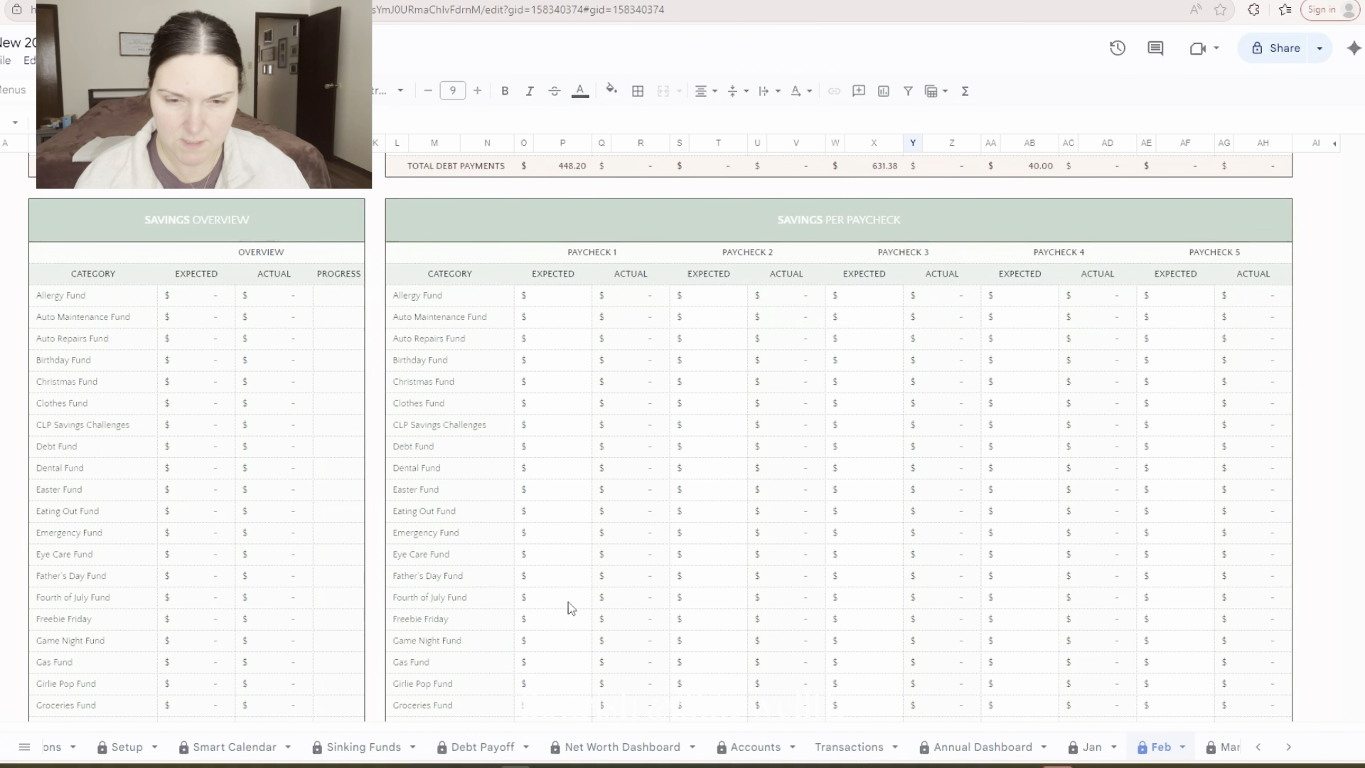
# In the savings per paycheck table, set the expected Debt Fund amount to 5 for each of Paychecks 1 through 4
pyautogui.click(552, 452)
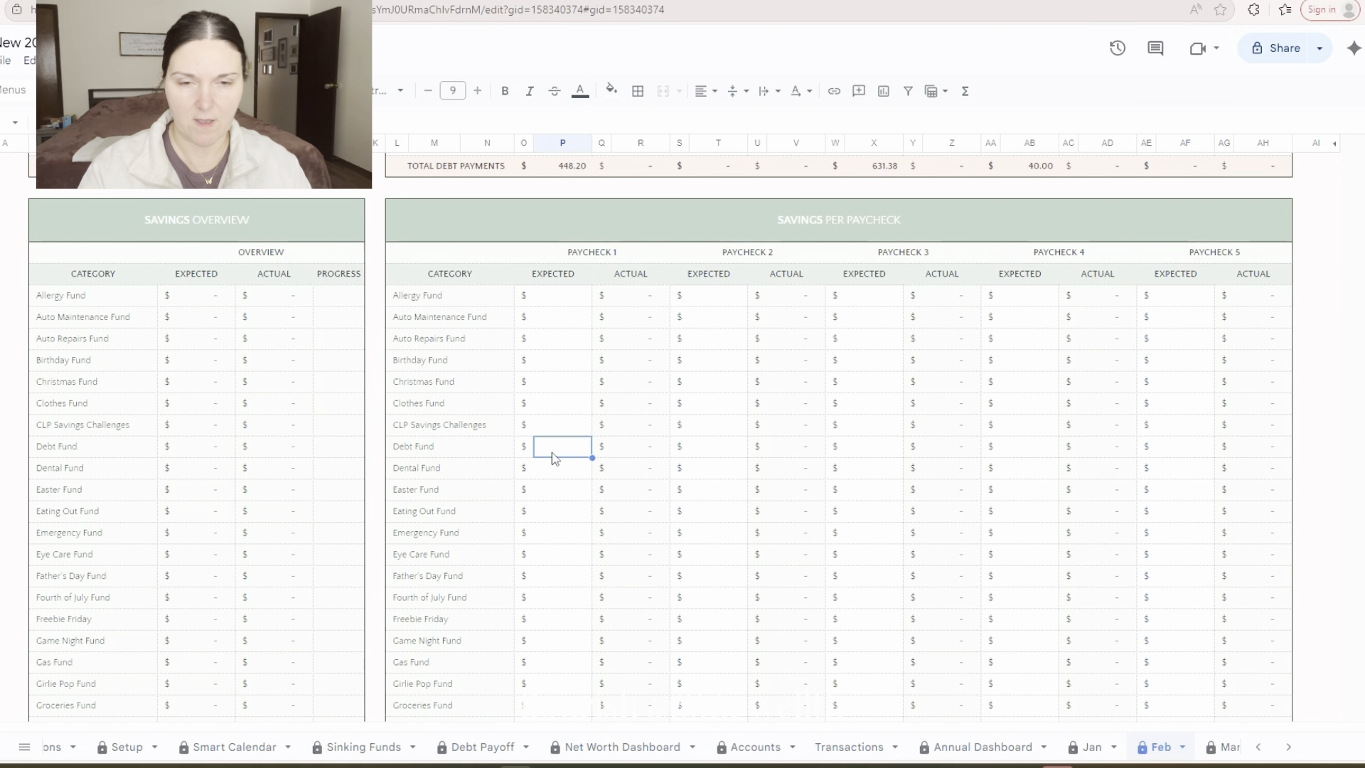
pyautogui.write('5')
pyautogui.press('Tab')
pyautogui.press('Tab')
pyautogui.press('Tab')
pyautogui.press('Tab')
pyautogui.write('5')
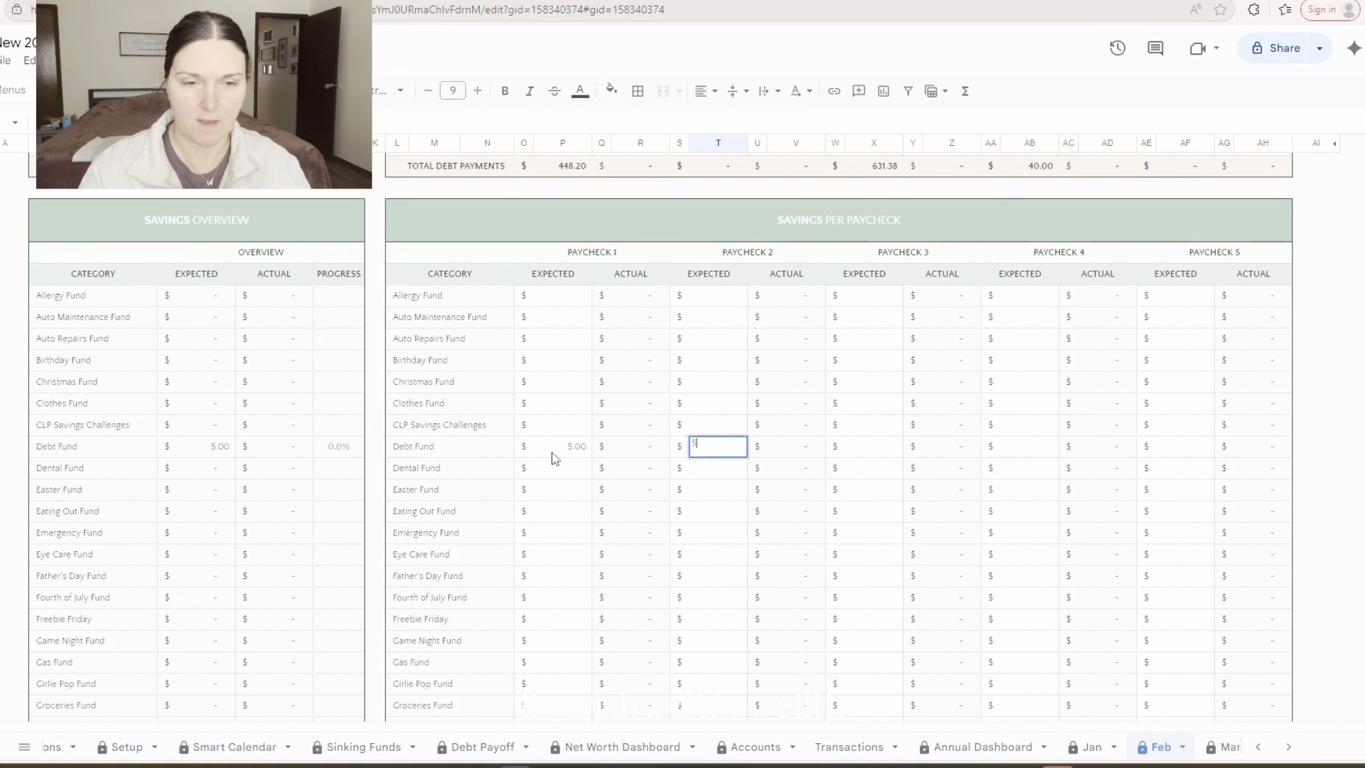
pyautogui.press('Tab')
pyautogui.press('Tab')
pyautogui.press('Tab')
pyautogui.press('Tab')
pyautogui.write('5')
pyautogui.press('Tab')
pyautogui.press('Tab')
pyautogui.press('Tab')
pyautogui.write('5')
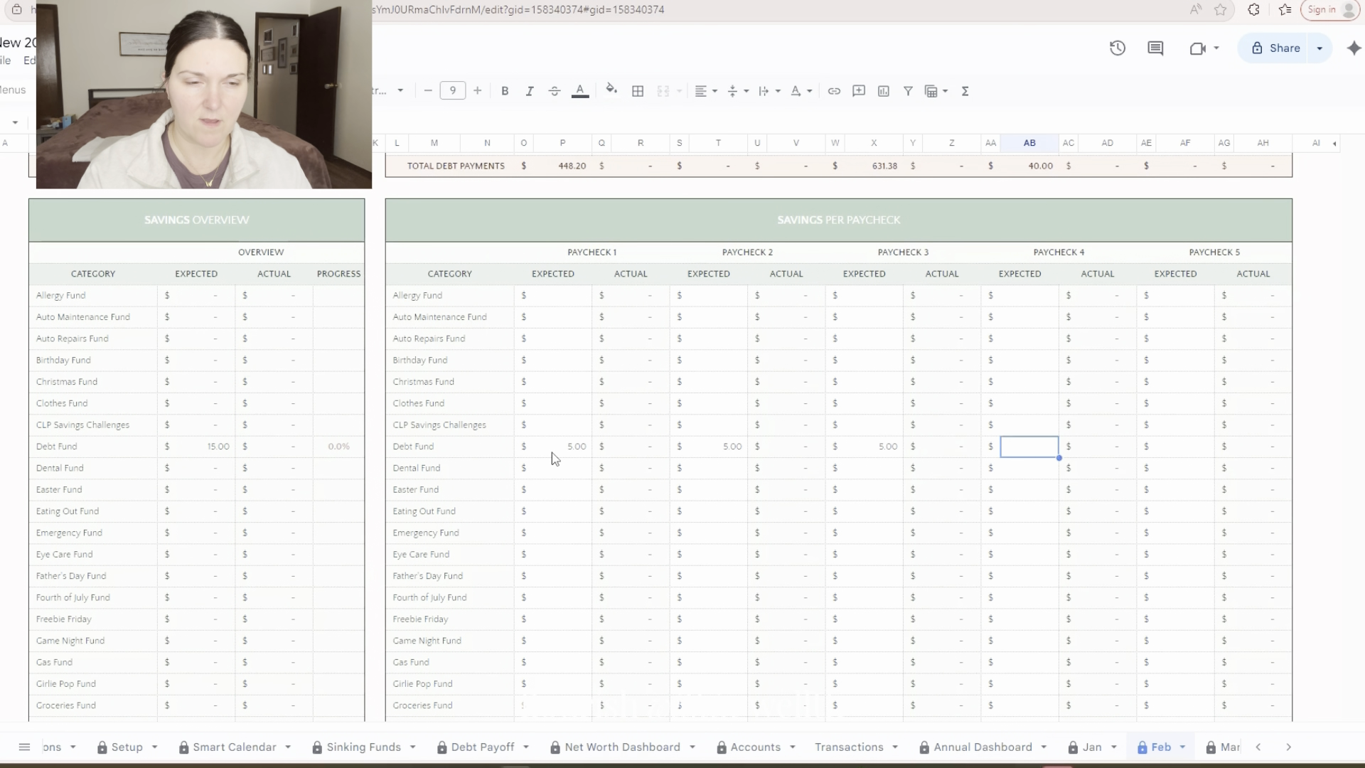
pyautogui.press('Tab')
pyautogui.press('Tab')
# Set the expected Centier Checking Account savings to 5 for each of Paychecks 1 through 4
pyautogui.scroll(-5, 552, 452)
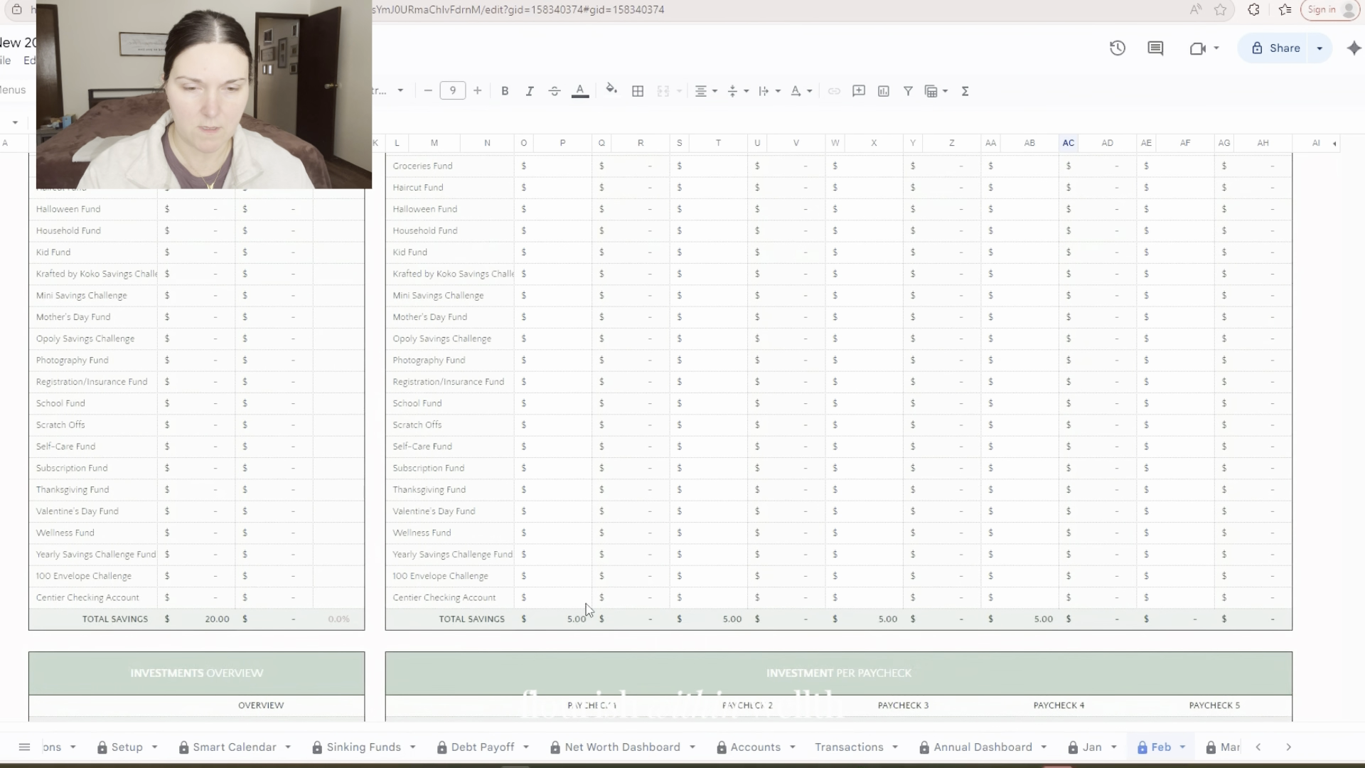
pyautogui.click(568, 598)
pyautogui.write('5')
pyautogui.press('Tab')
pyautogui.press('Tab')
pyautogui.press('Tab')
pyautogui.press('Tab')
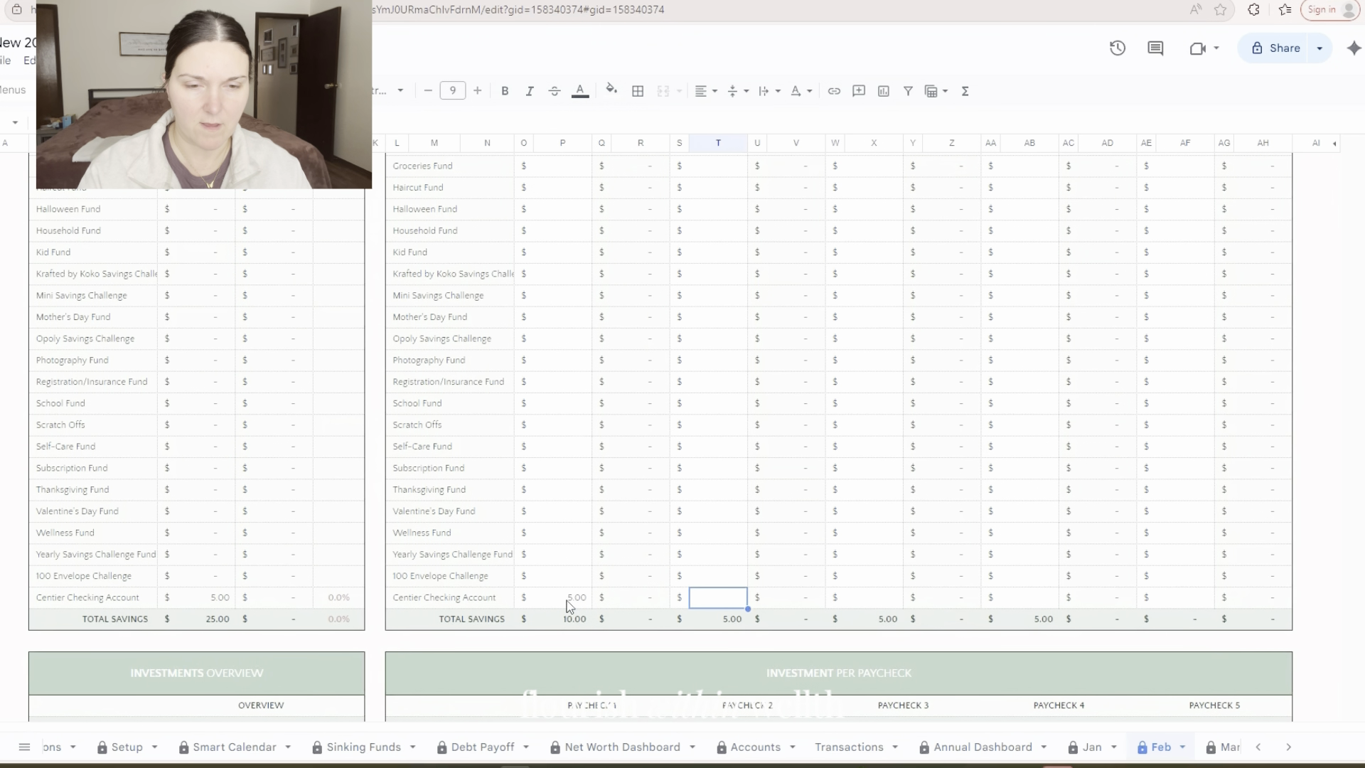
pyautogui.write('5')
pyautogui.press('Tab')
pyautogui.press('Tab')
pyautogui.press('Tab')
pyautogui.press('Tab')
pyautogui.write('5')
pyautogui.press('Tab')
pyautogui.press('Tab')
pyautogui.press('Tab')
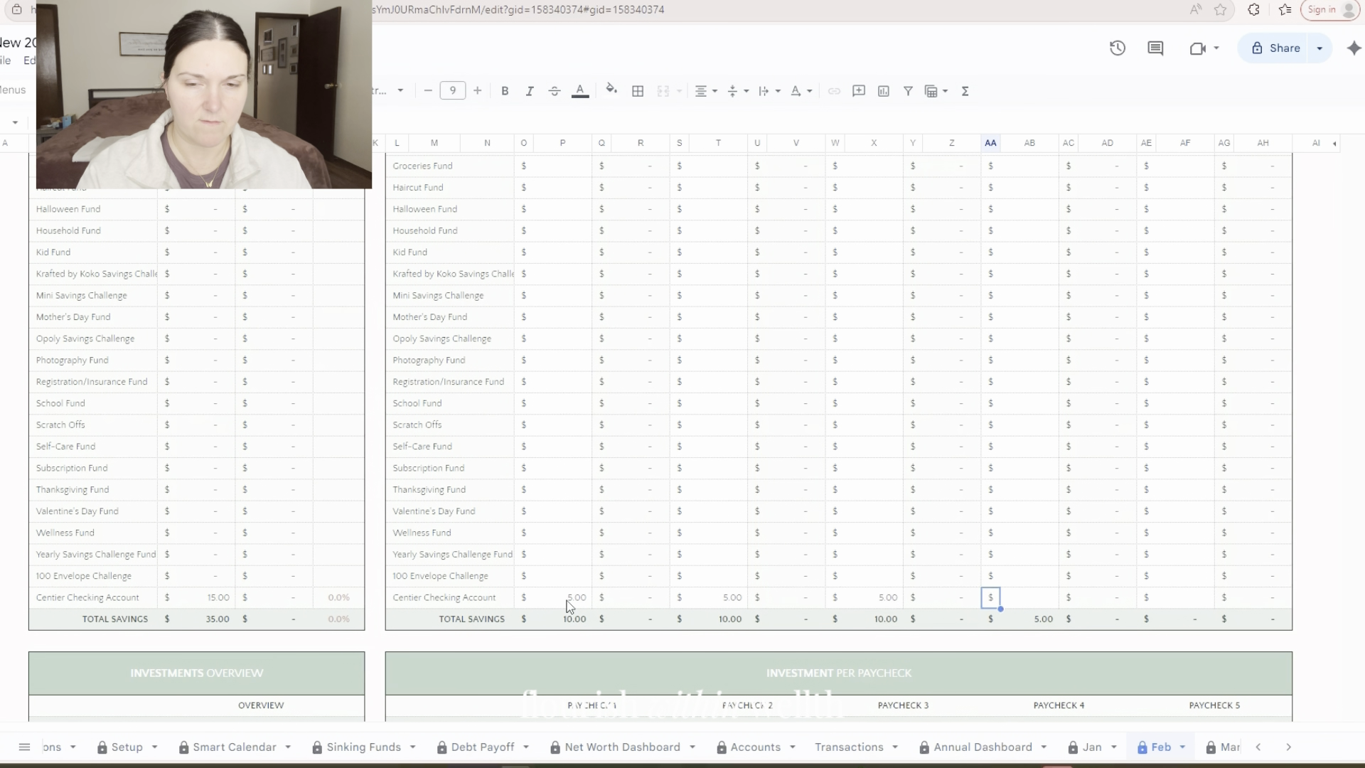
pyautogui.write('5')
pyautogui.press('Tab')
pyautogui.press('Tab')
# Review the unallocated income and savings summary, and compare the expected total leftover of Paychecks 1, 2 and 3 in the cash flow summary
pyautogui.scroll(-3, 833, 429)
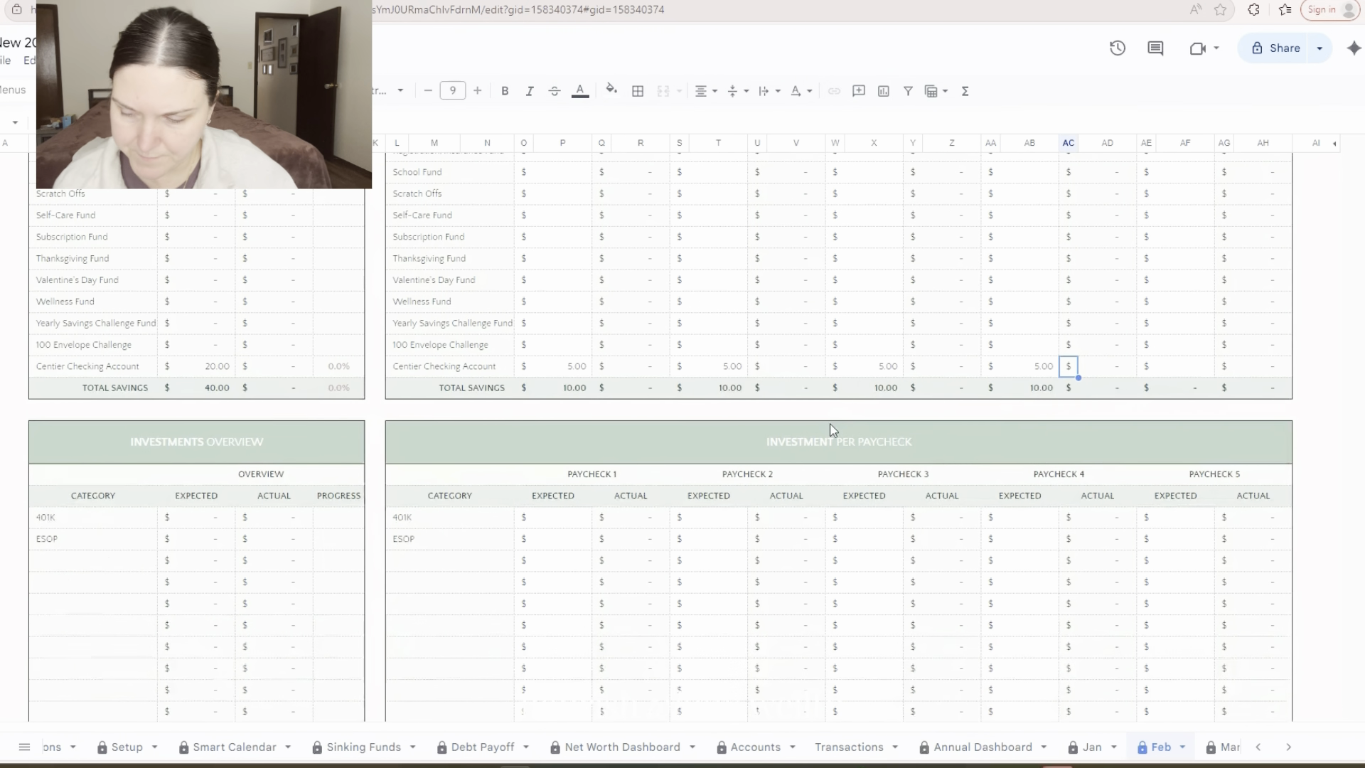
pyautogui.scroll(15, 832, 426)
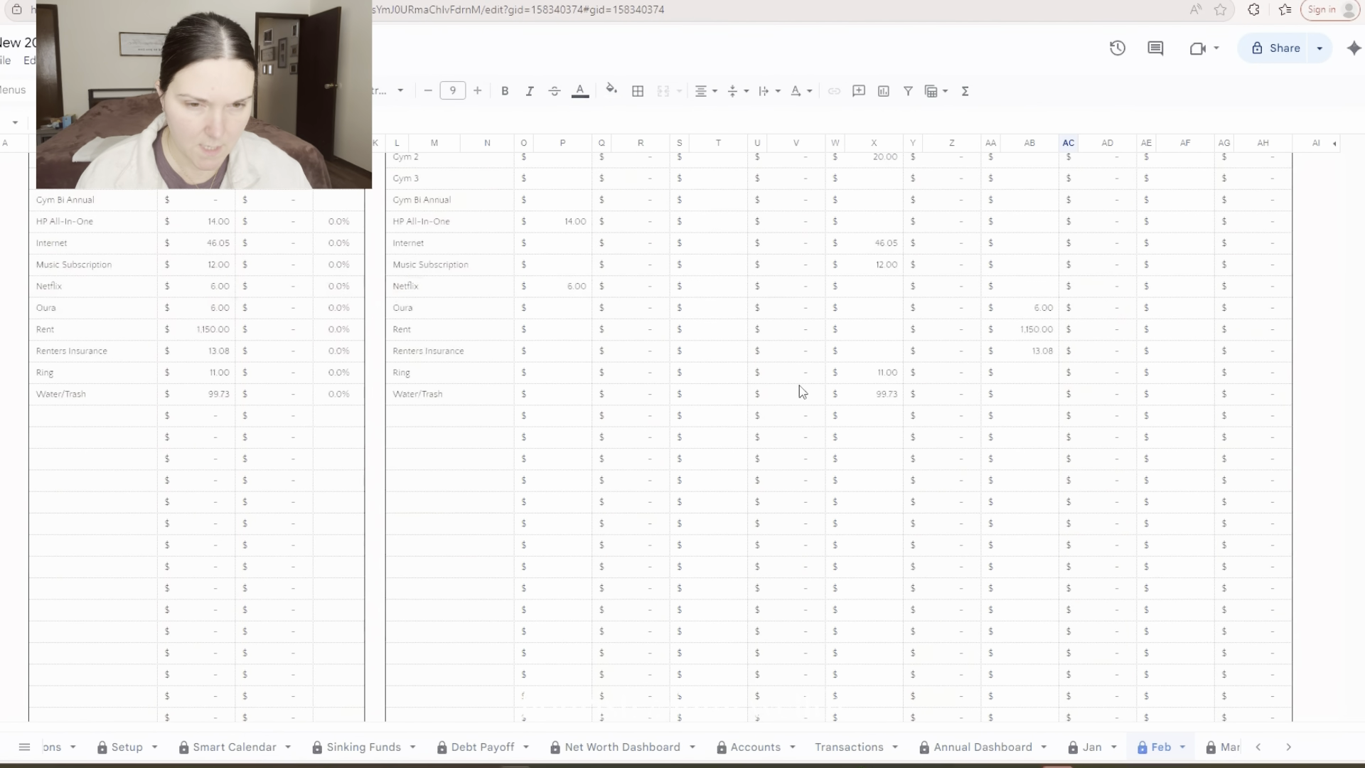
pyautogui.scroll(15, 801, 391)
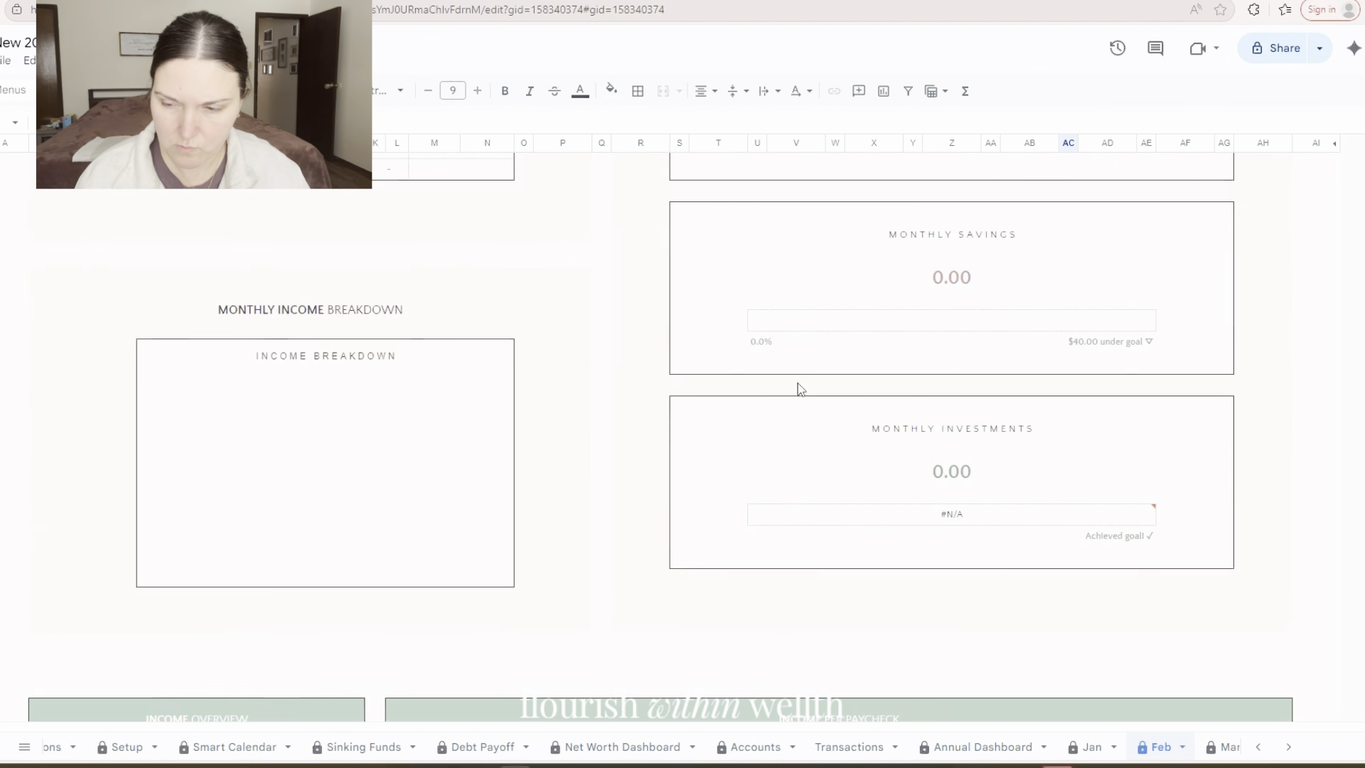
pyautogui.scroll(15, 801, 390)
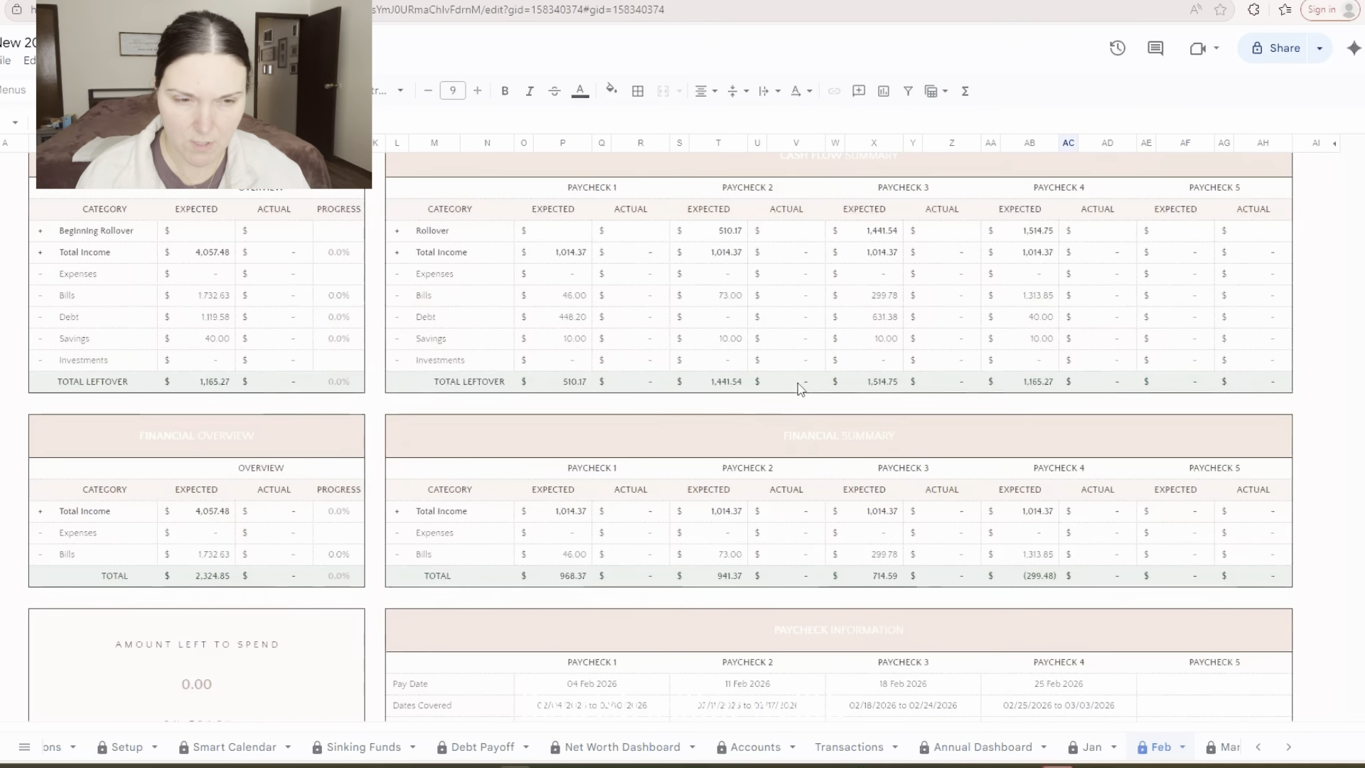
pyautogui.scroll(5, 800, 388)
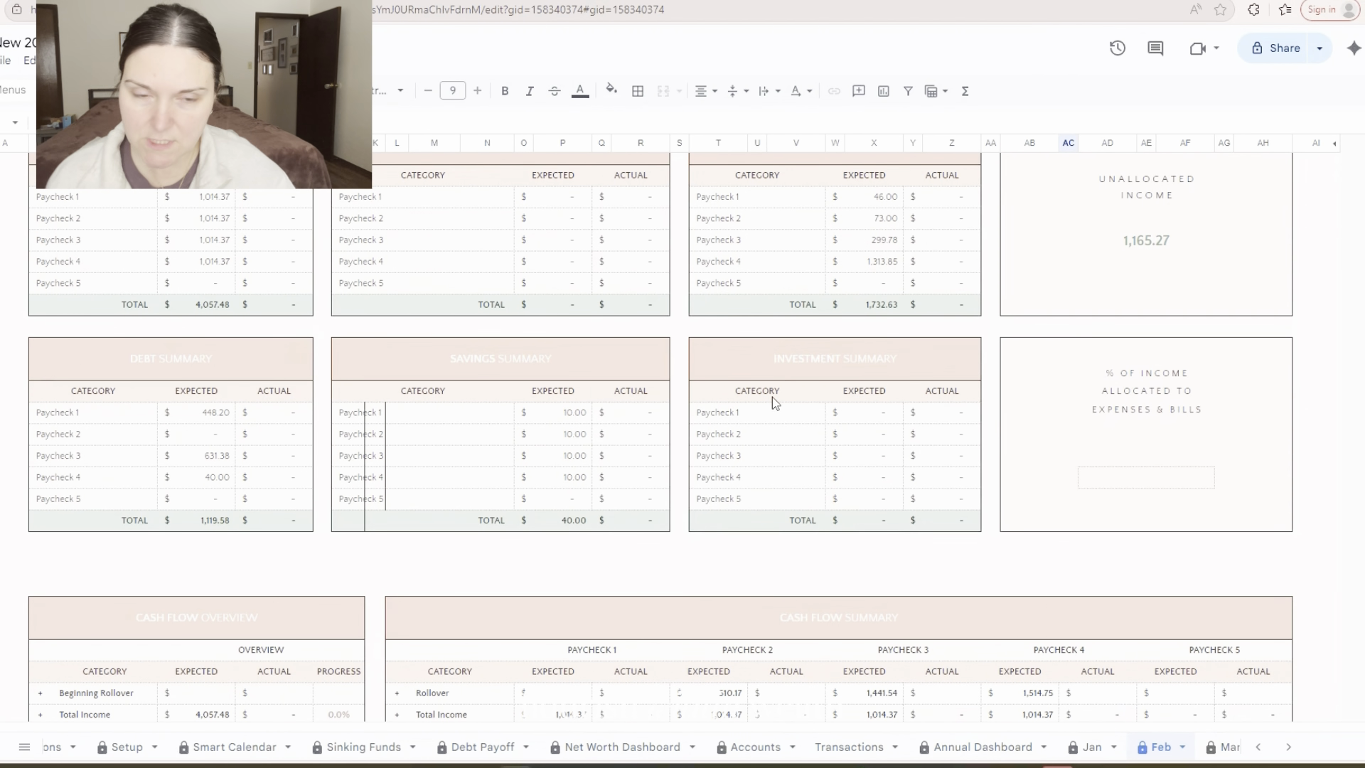
pyautogui.scroll(-6, 804, 359)
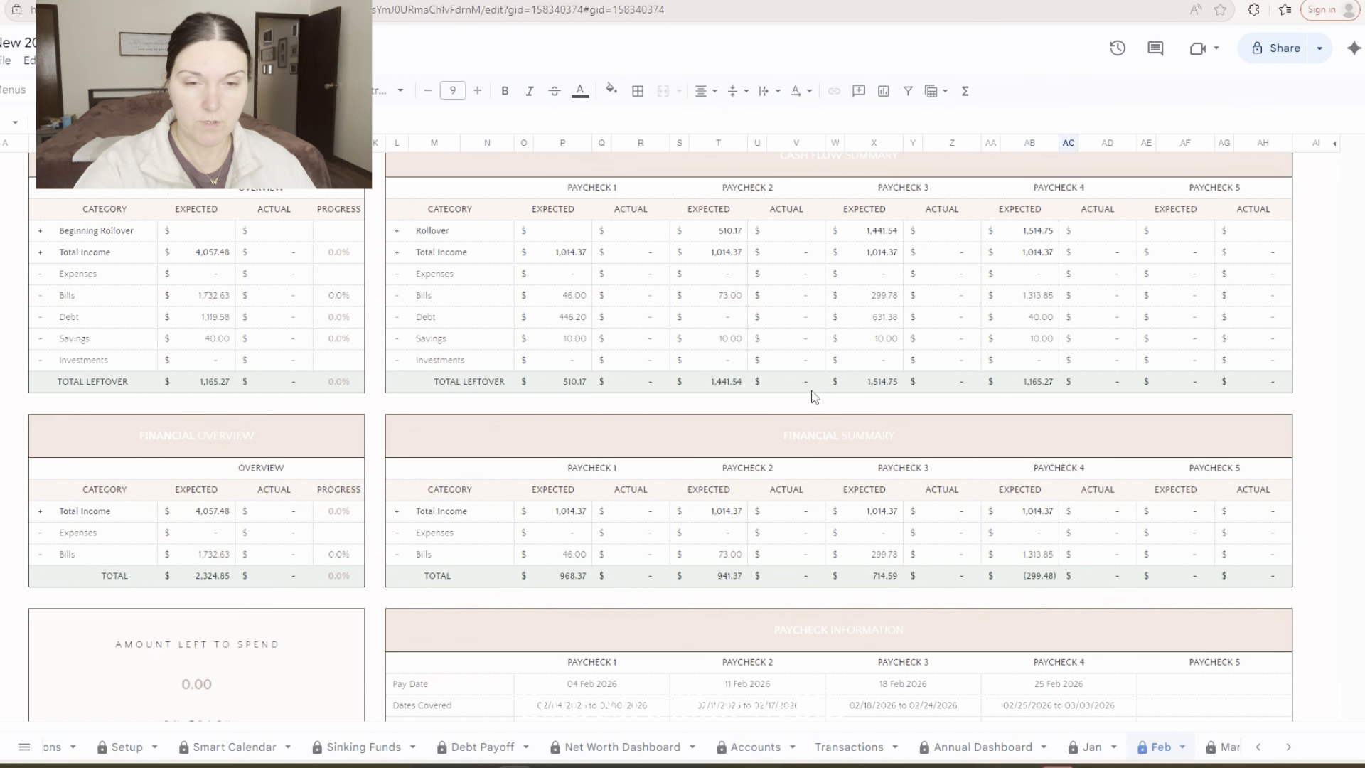
pyautogui.click(581, 382)
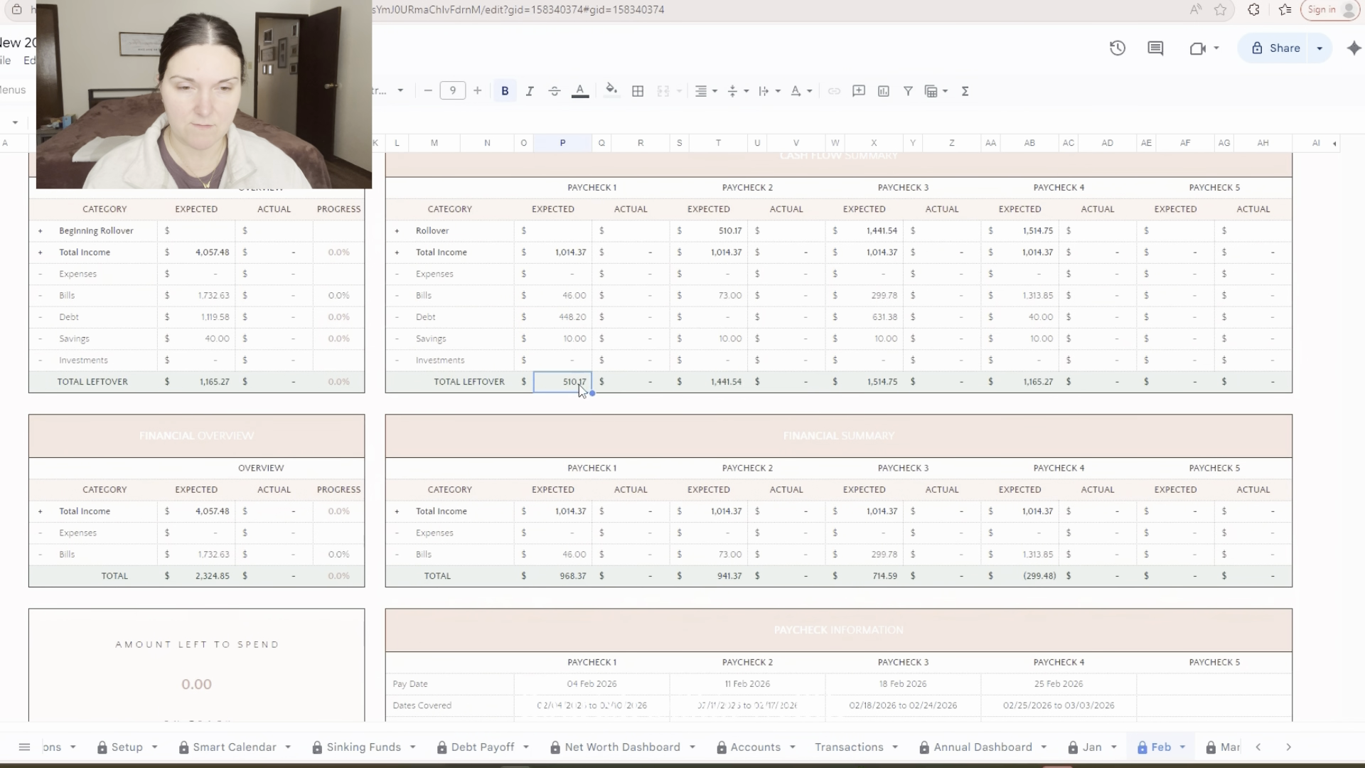
pyautogui.click(732, 384)
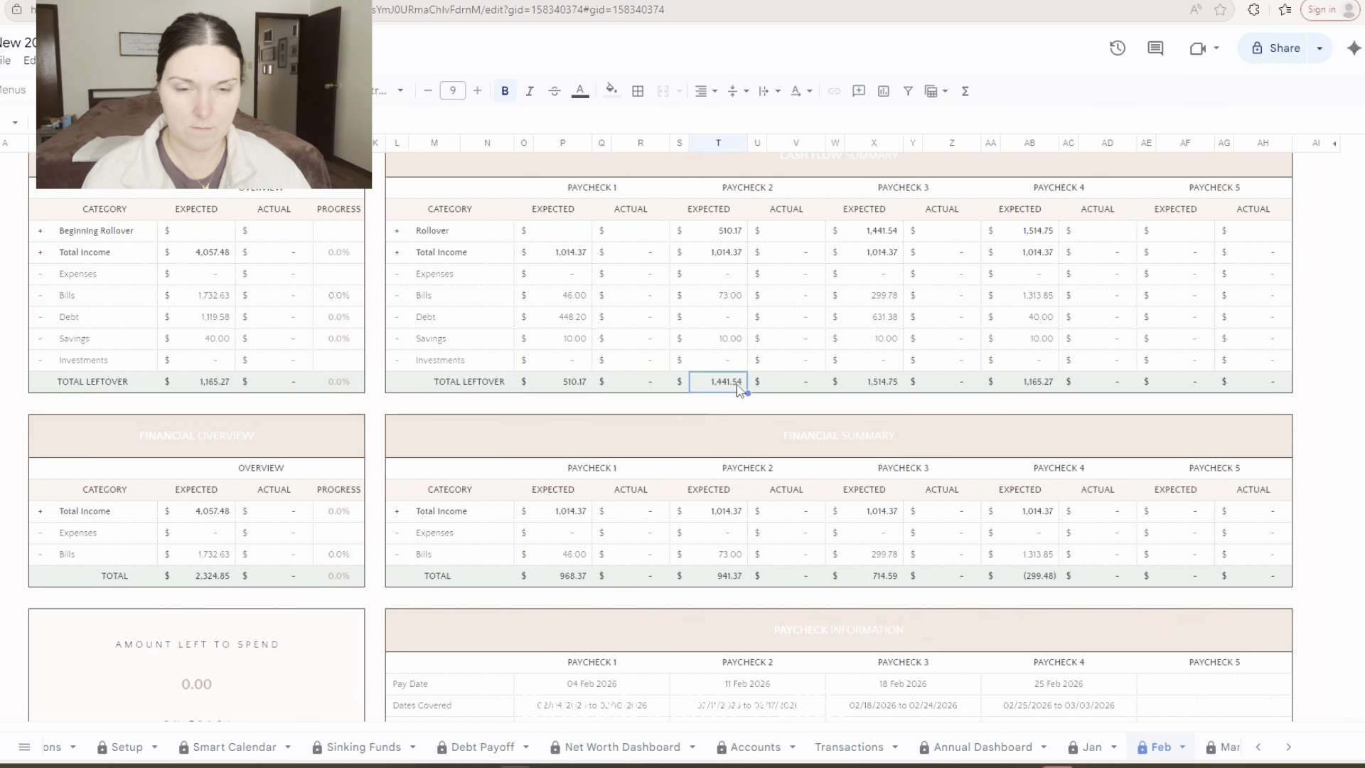
pyautogui.click(560, 386)
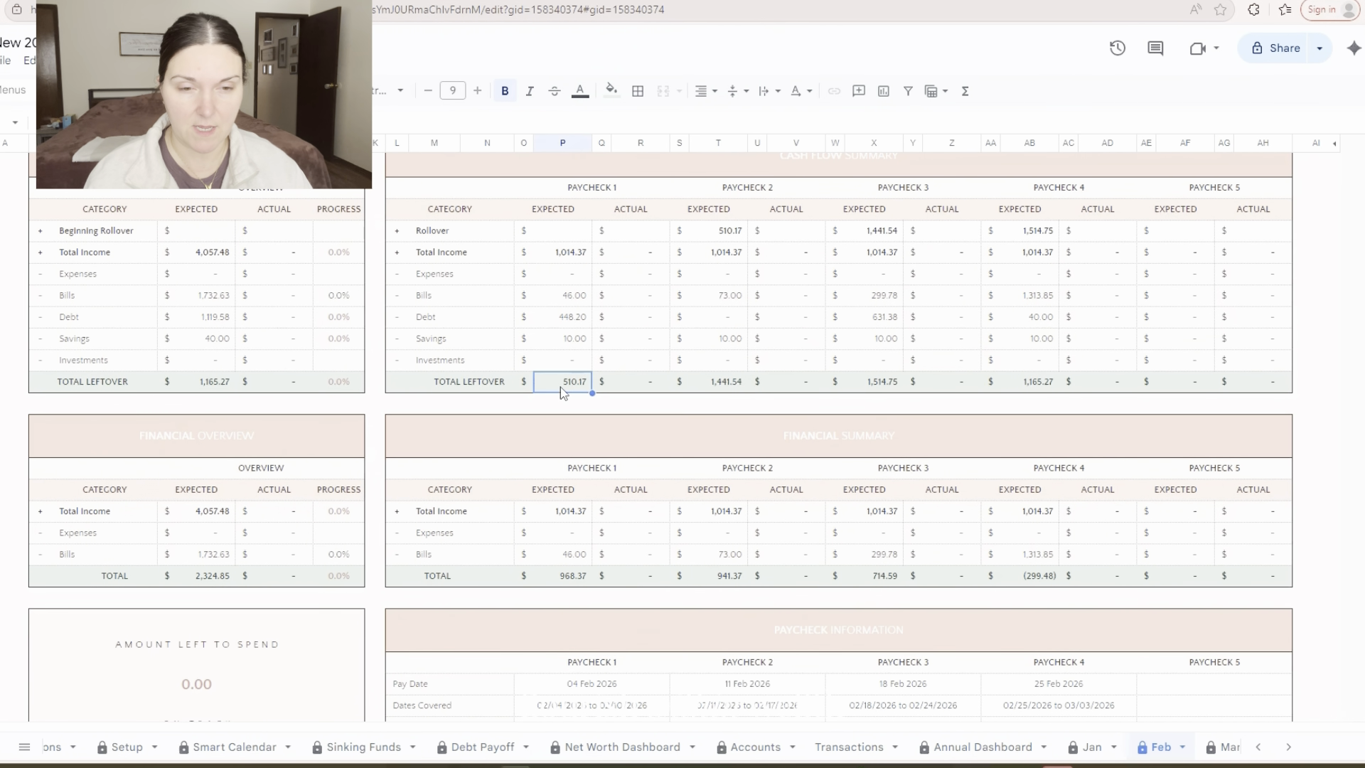
pyautogui.click(739, 387)
pyautogui.click(883, 387)
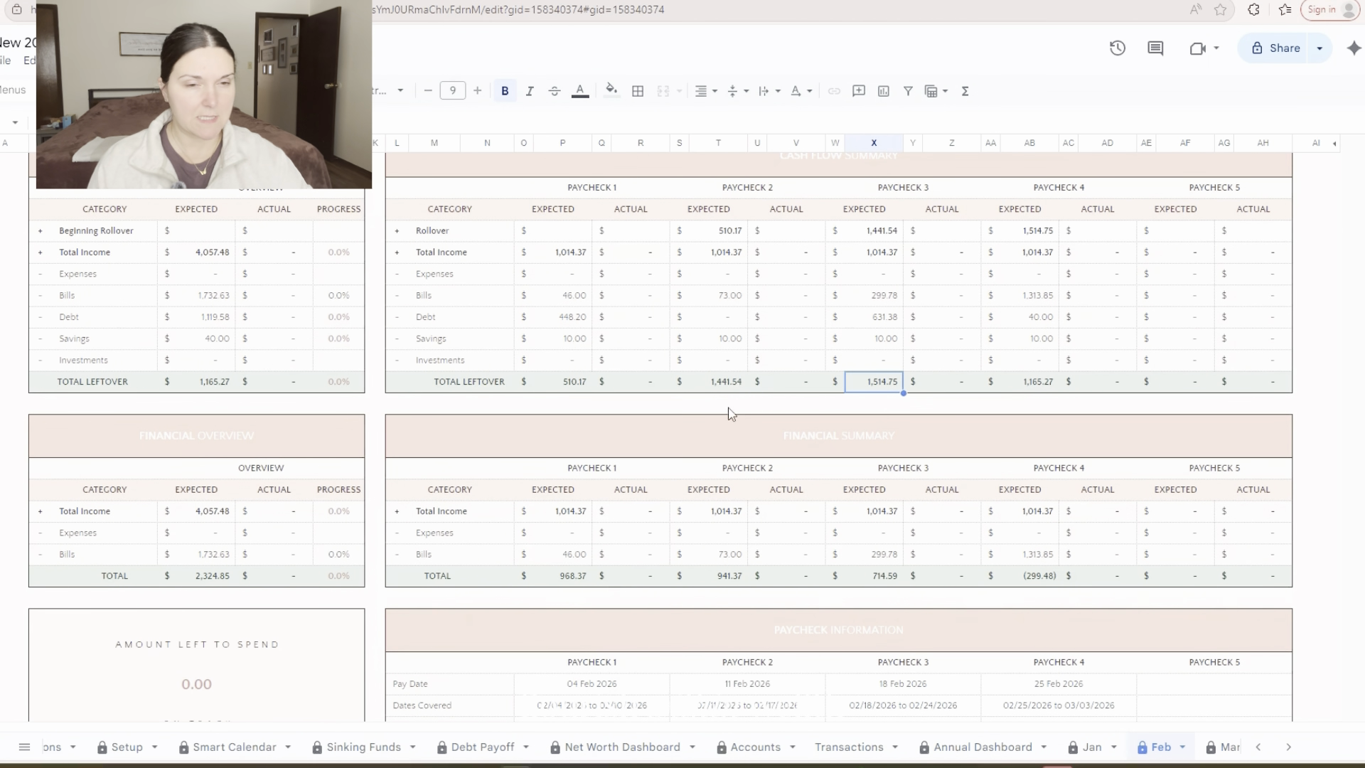
# In the expenses per paycheck table, set the expected Eating Out amount to 50 for Paychecks 1 and 2
pyautogui.scroll(-10, 742, 416)
pyautogui.scroll(-15, 744, 394)
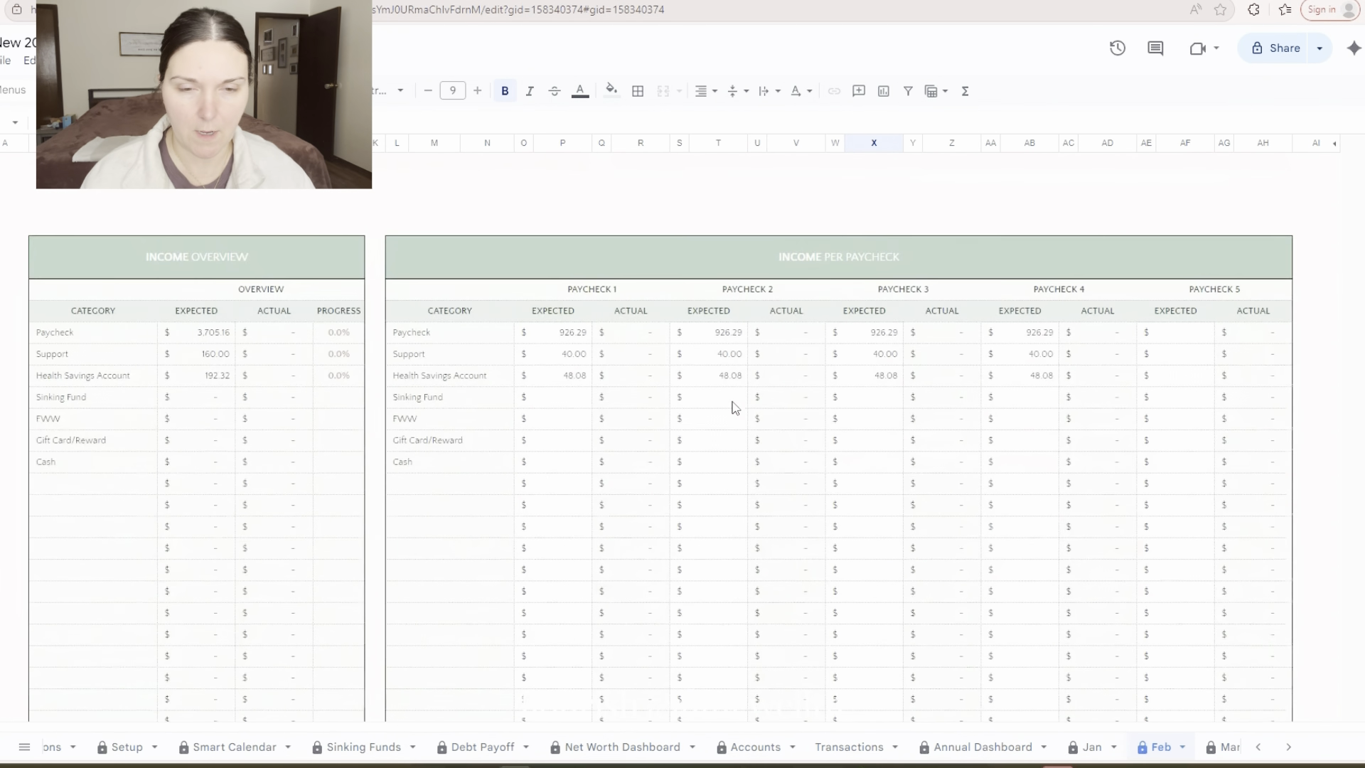
pyautogui.scroll(-8, 742, 412)
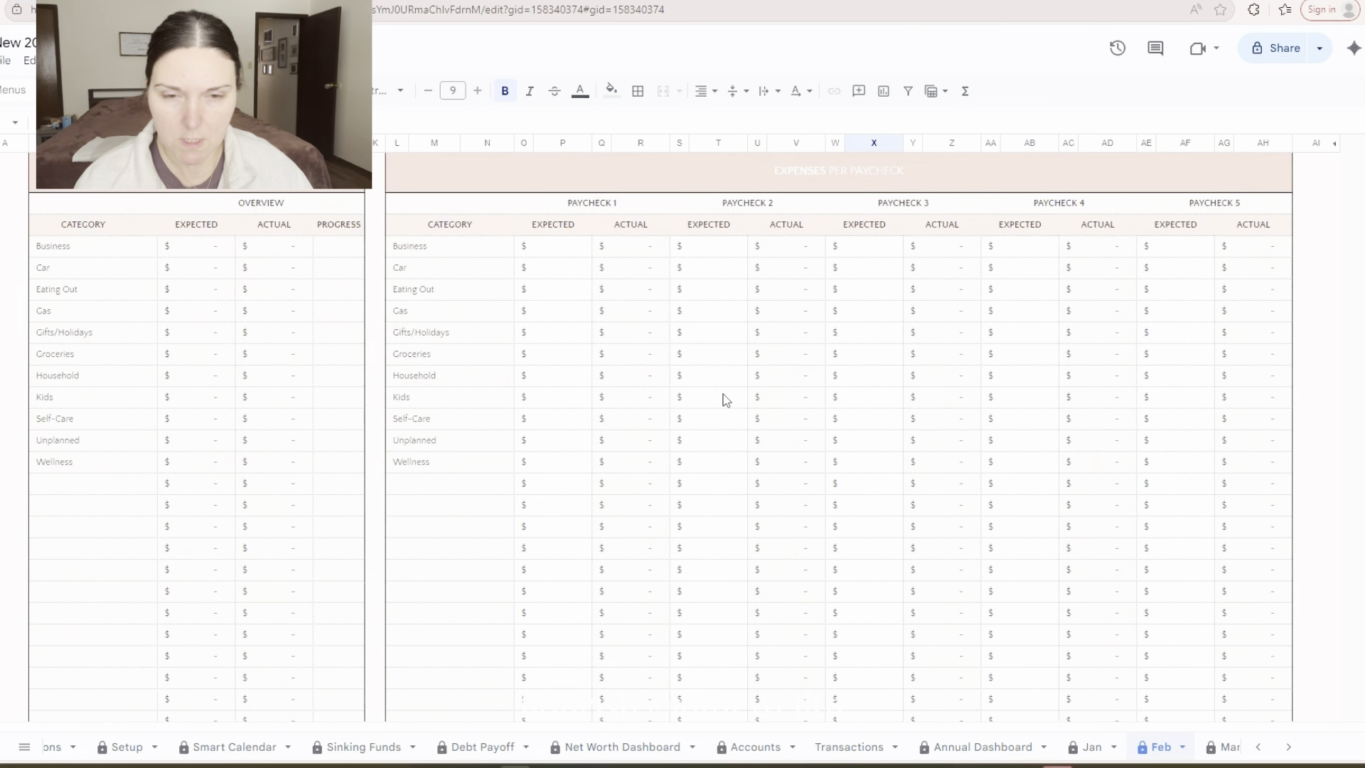
pyautogui.click(566, 273)
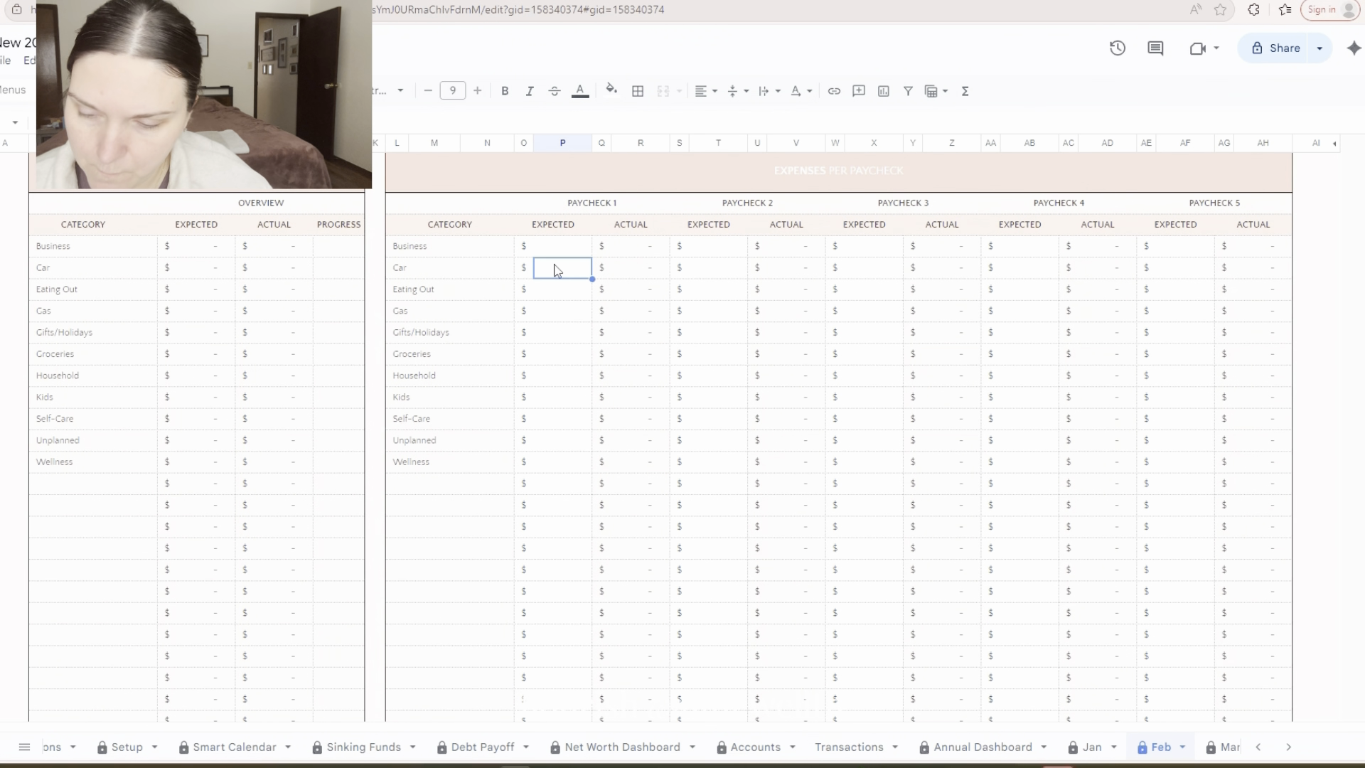
pyautogui.click(566, 293)
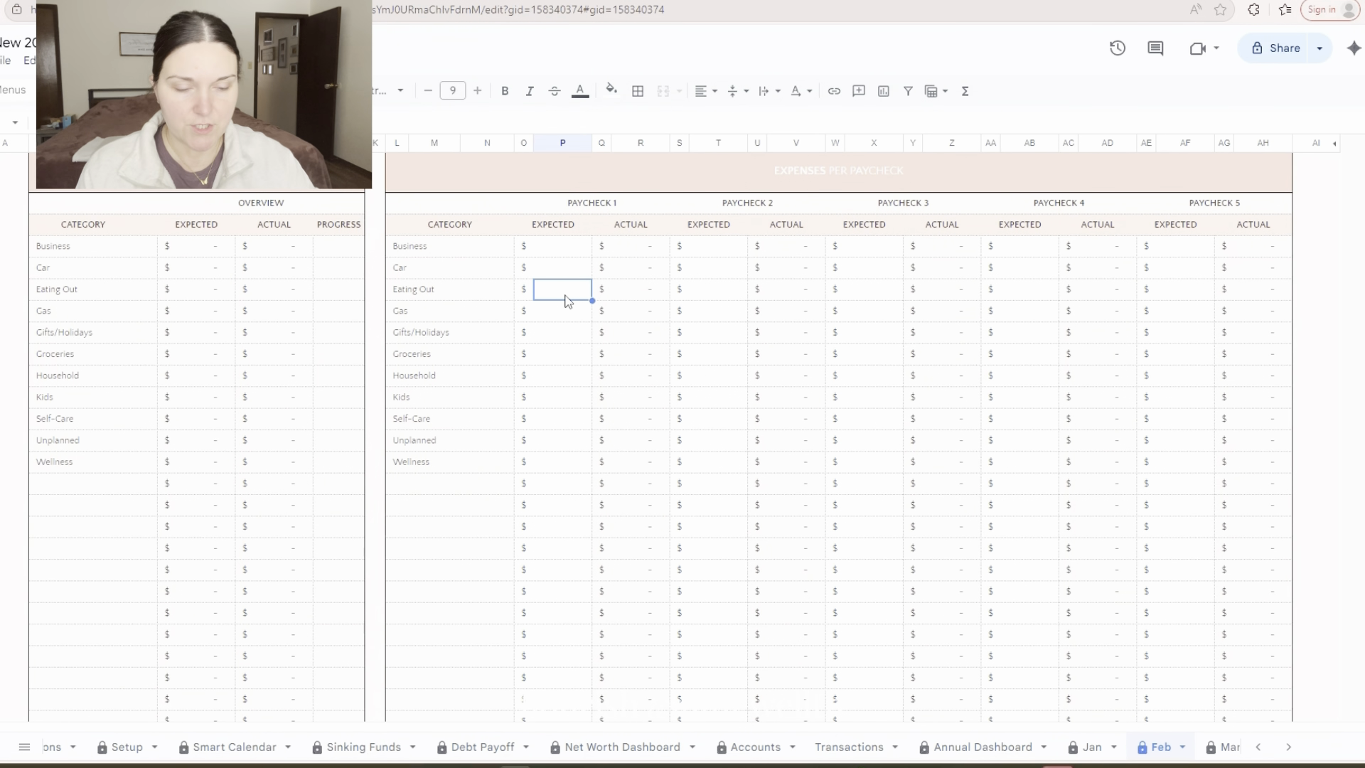
pyautogui.write('50')
pyautogui.press('Tab')
pyautogui.press('Tab')
pyautogui.press('Tab')
pyautogui.press('Tab')
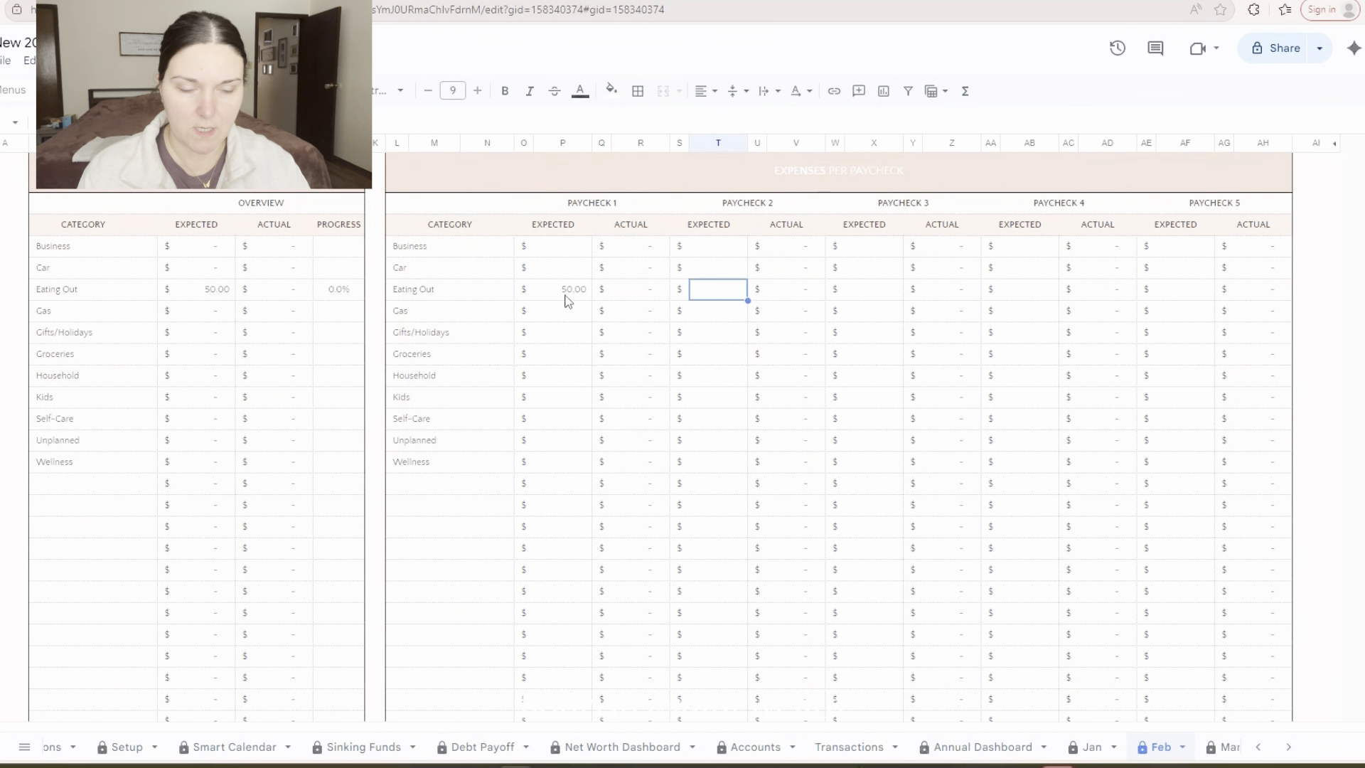
pyautogui.write('5')
# Set the expected Gas expense to 70 for Paychecks 1 and 2
pyautogui.press('Left')
pyautogui.press('Left')
pyautogui.press('Left')
pyautogui.press('Left')
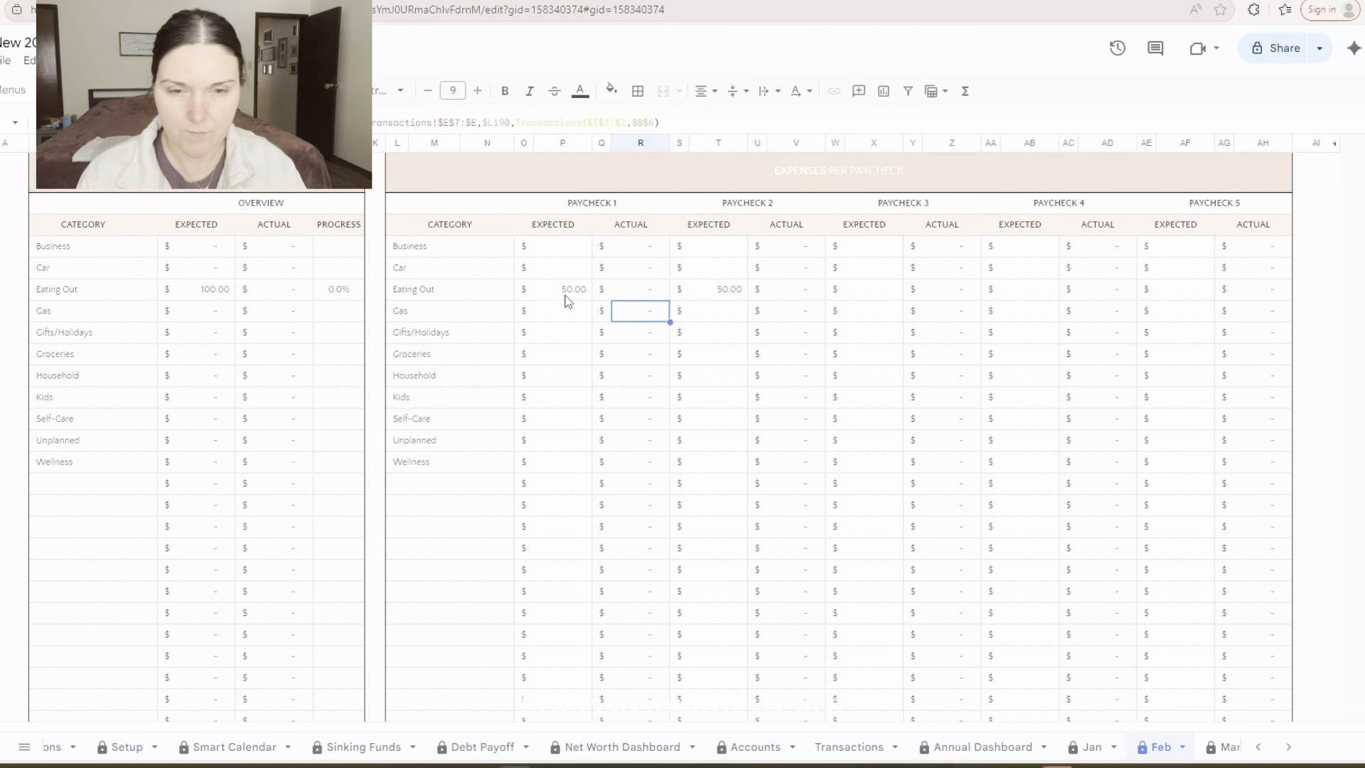
pyautogui.write('70')
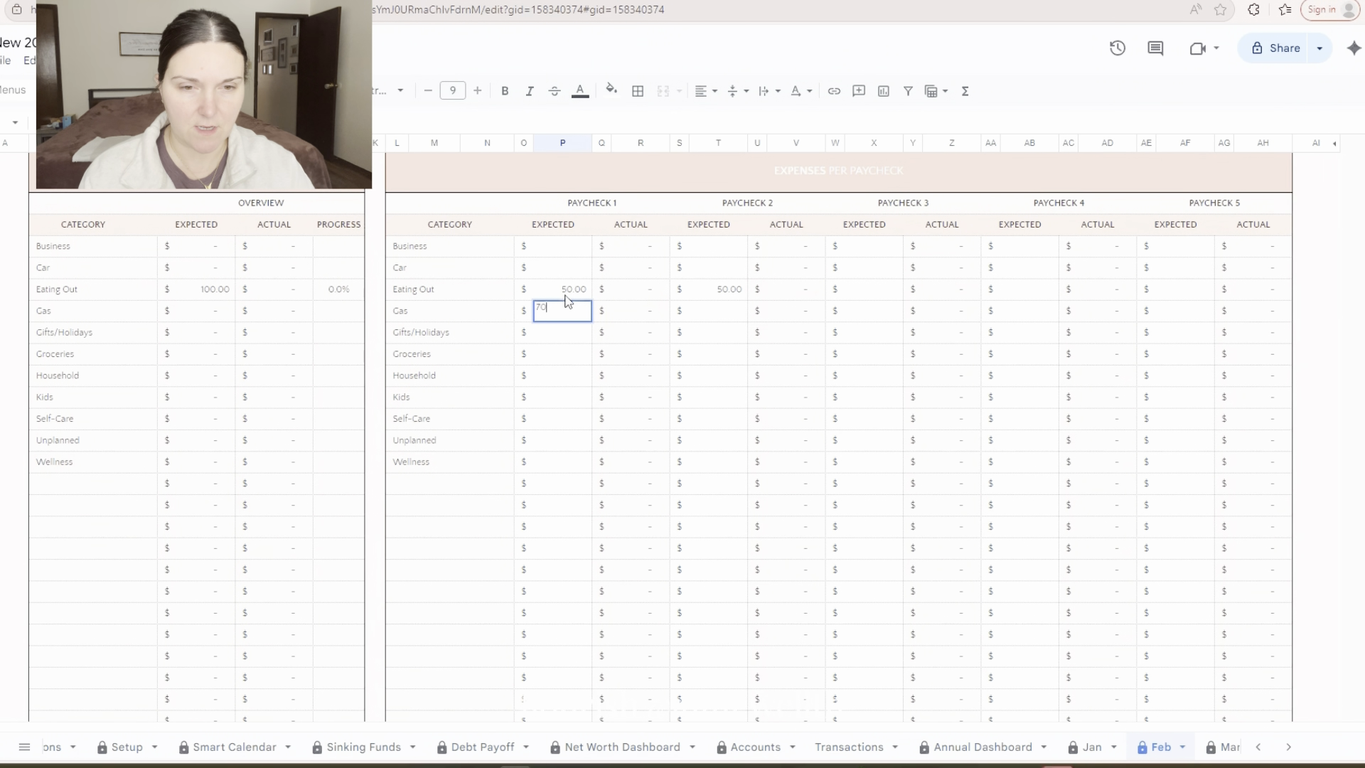
pyautogui.press('Right')
pyautogui.press('Right')
pyautogui.press('Right')
pyautogui.press('Right')
pyautogui.write('70')
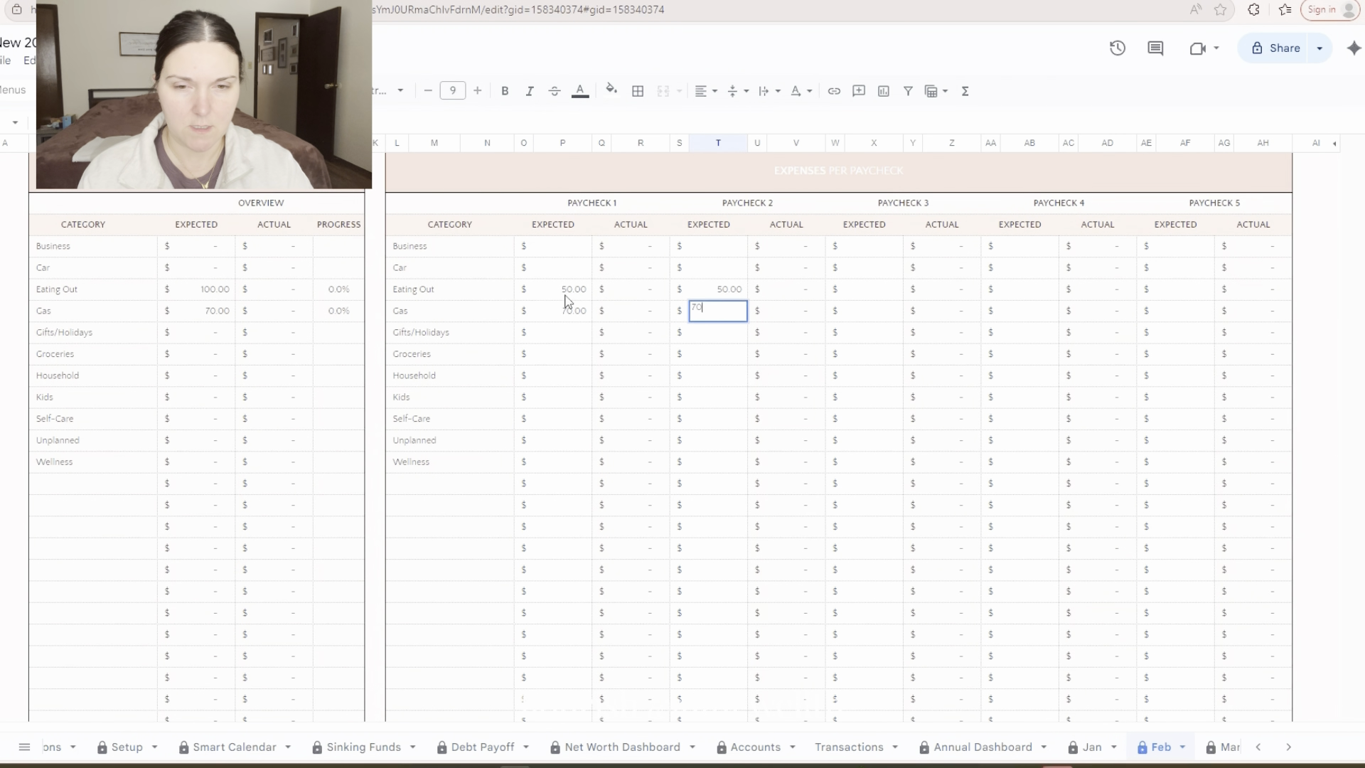
pyautogui.press('Return')
# Set the expected Gifts/Holidays expense to 25 for Paychecks 1 and 2
pyautogui.press('Left')
pyautogui.press('Left')
pyautogui.press('Left')
pyautogui.press('Left')
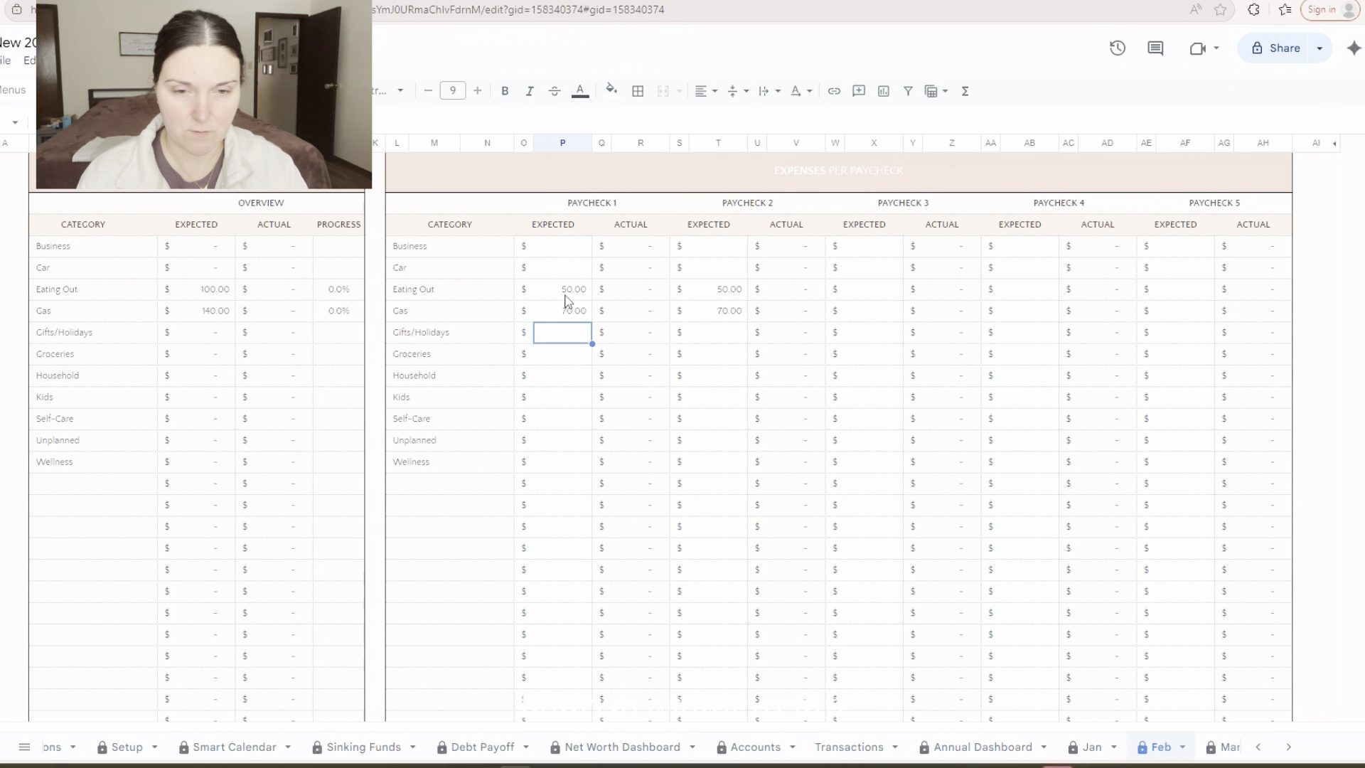
pyautogui.write('25')
pyautogui.press('Right')
pyautogui.press('Right')
pyautogui.press('Right')
pyautogui.press('Right')
pyautogui.write('25')
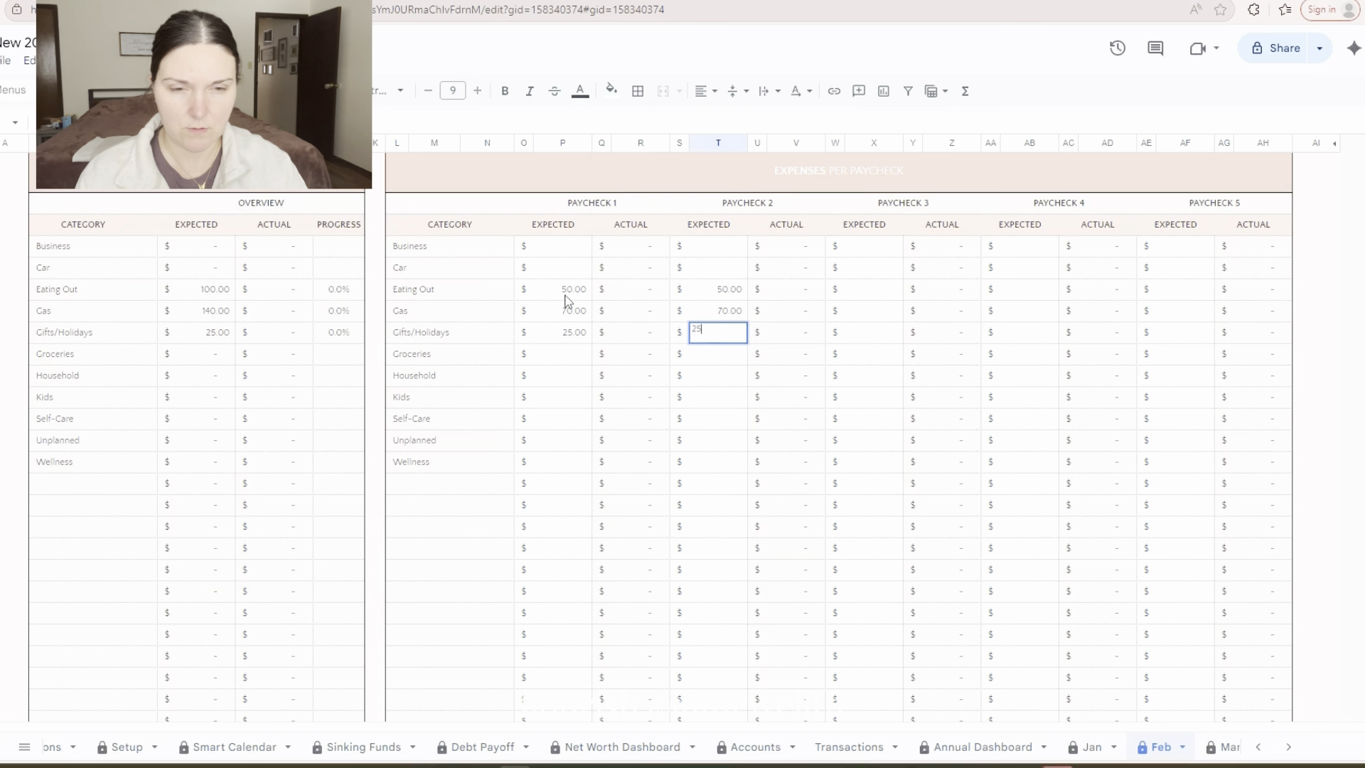
pyautogui.press('Return')
# Set the expected Groceries expense to 250 for Paychecks 1 and 2
pyautogui.press('Left')
pyautogui.press('Left')
pyautogui.press('Left')
pyautogui.press('Left')
pyautogui.press('Left')
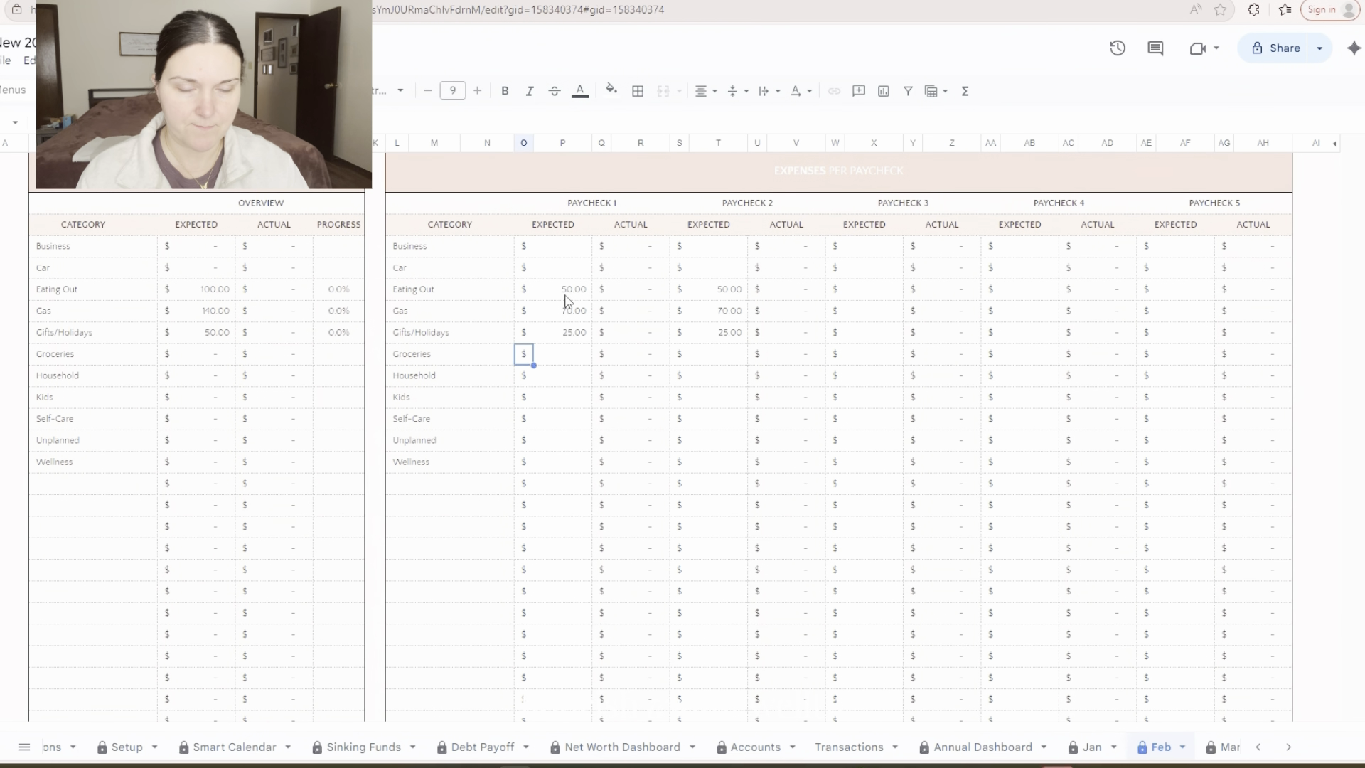
pyautogui.press('Right')
pyautogui.moveTo(565, 294); pyautogui.dragTo(567, 334)
pyautogui.click(565, 356)
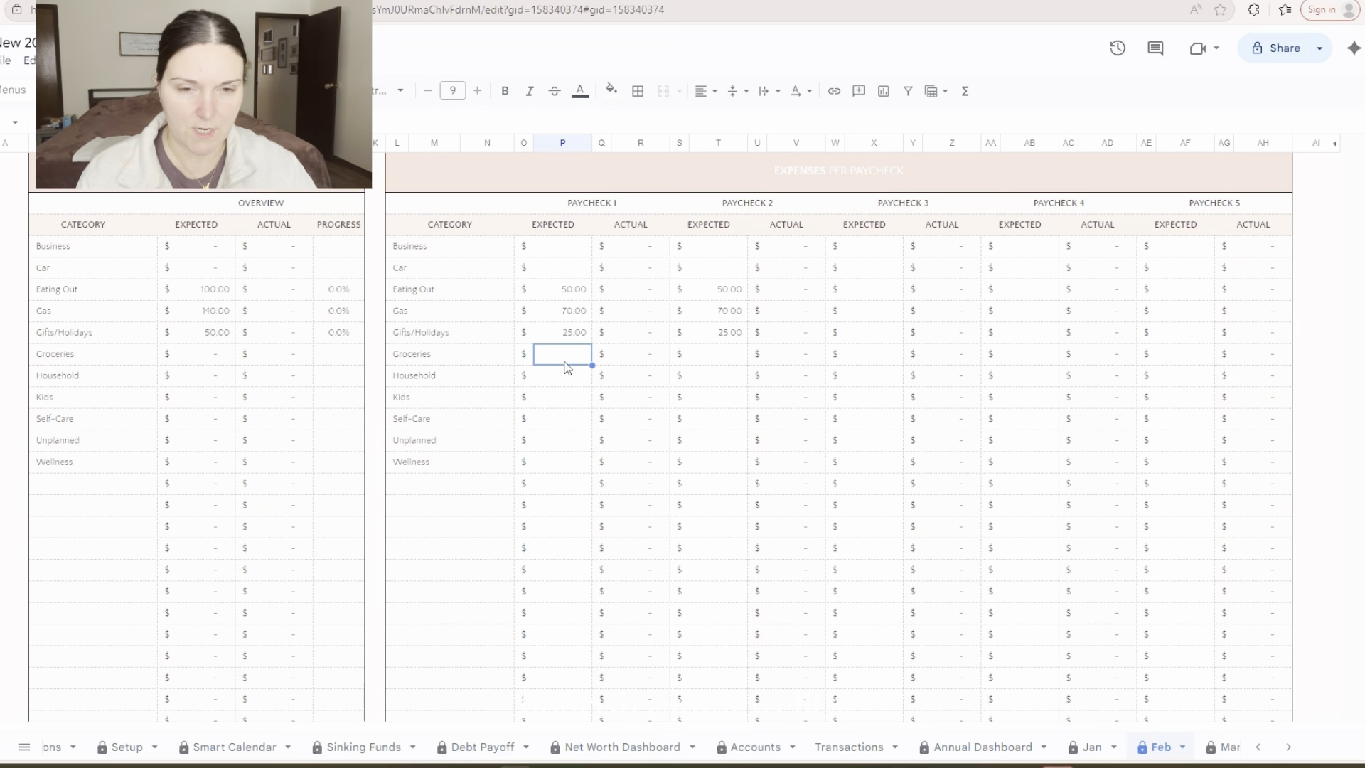
pyautogui.write('250')
pyautogui.press('Right')
pyautogui.press('Right')
pyautogui.press('Right')
pyautogui.press('Right')
pyautogui.write('2')
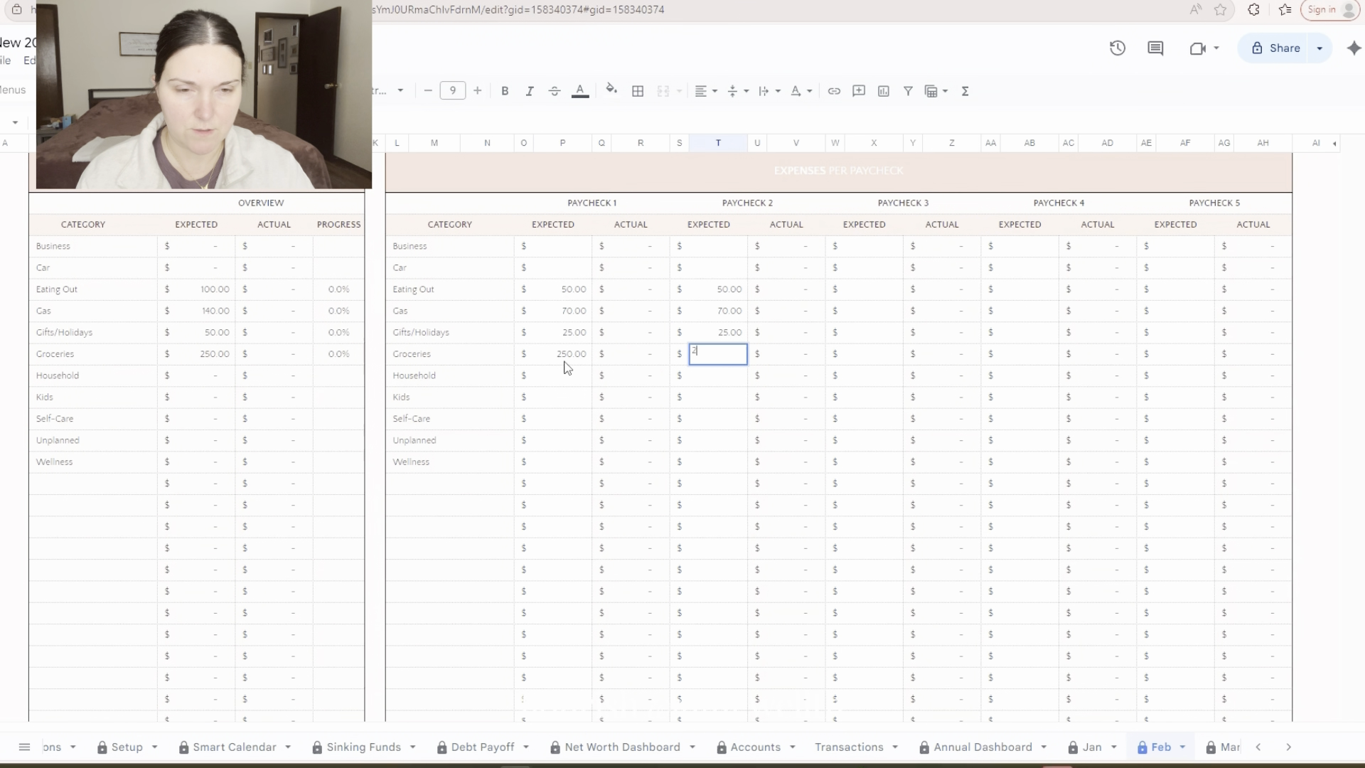
pyautogui.write('50')
pyautogui.press('Return')
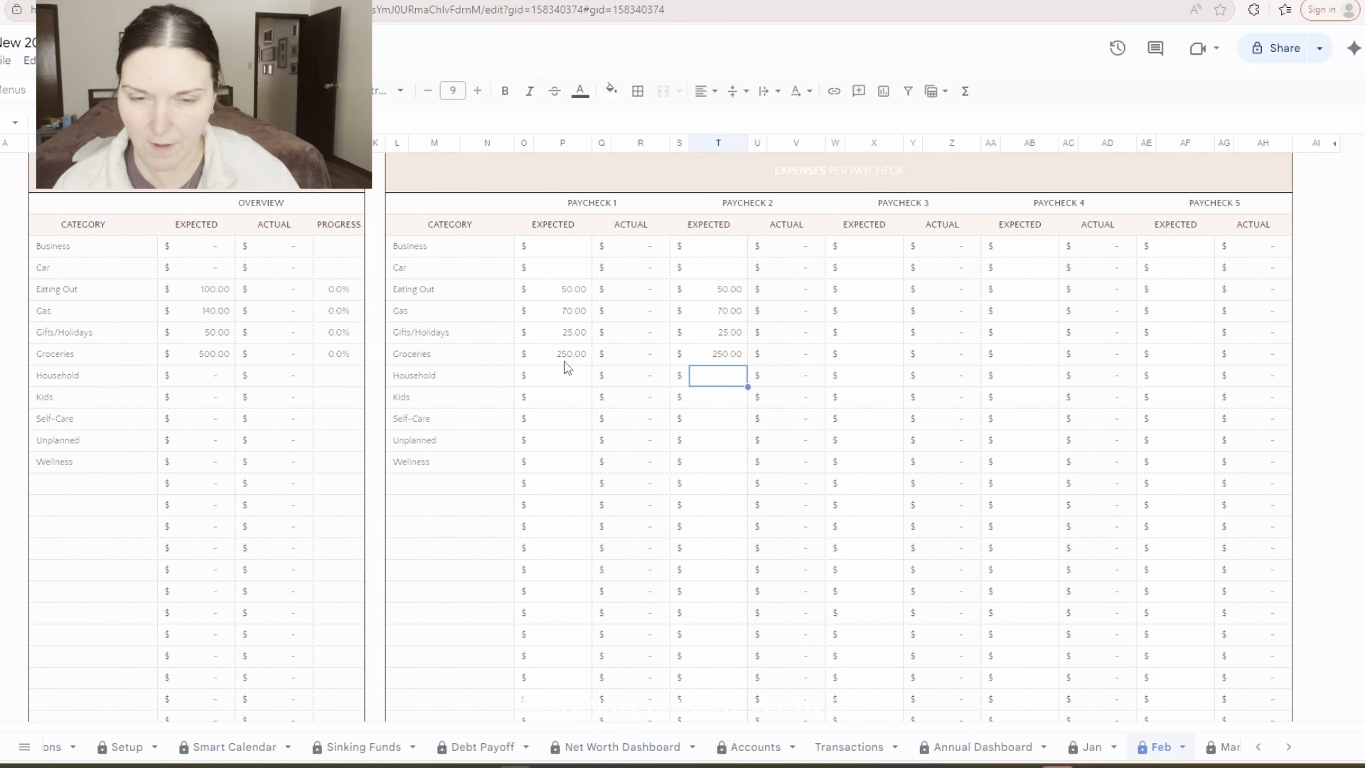
# Check the sum of Paycheck 1's expected expenses from Eating Out to Groceries, and set expected Household to 20 for Paychecks 1 and 2
pyautogui.click(573, 383)
pyautogui.moveTo(569, 290); pyautogui.dragTo(579, 360)
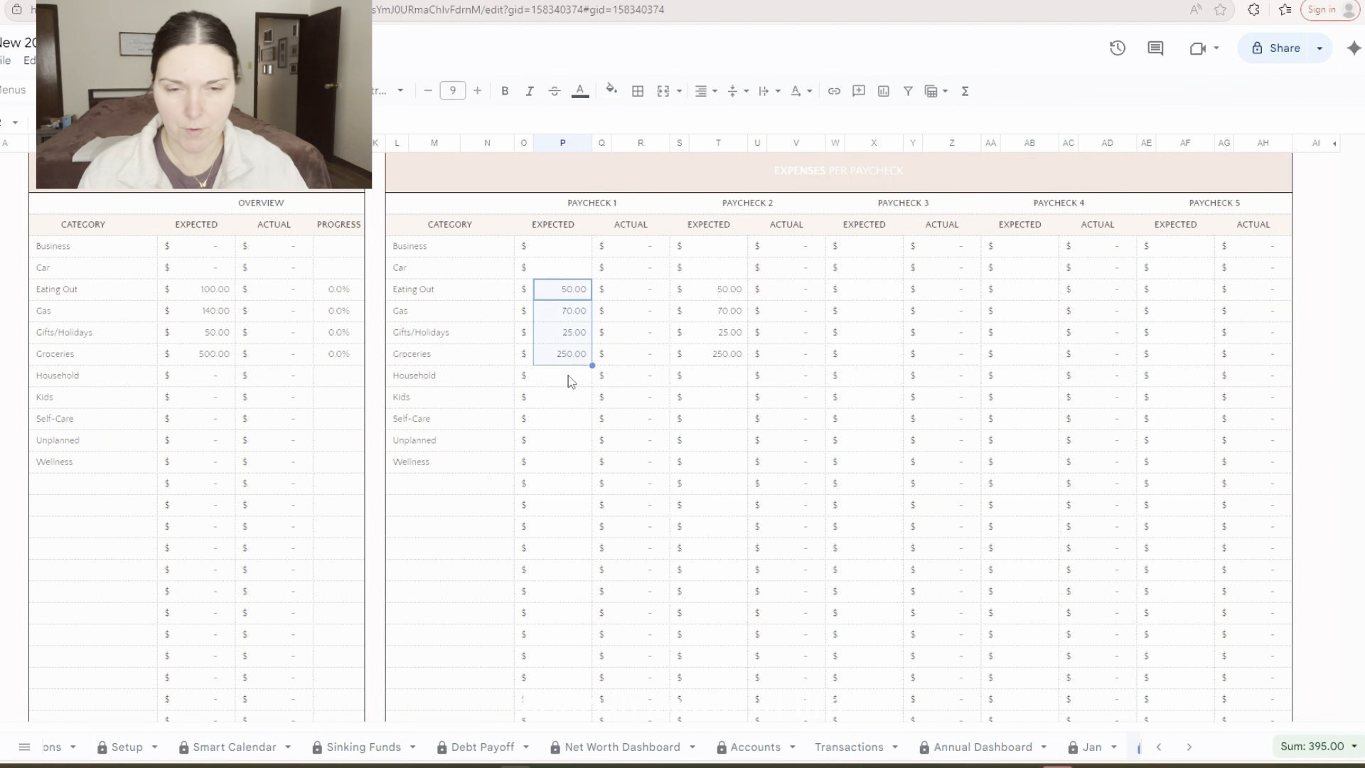
pyautogui.click(569, 376)
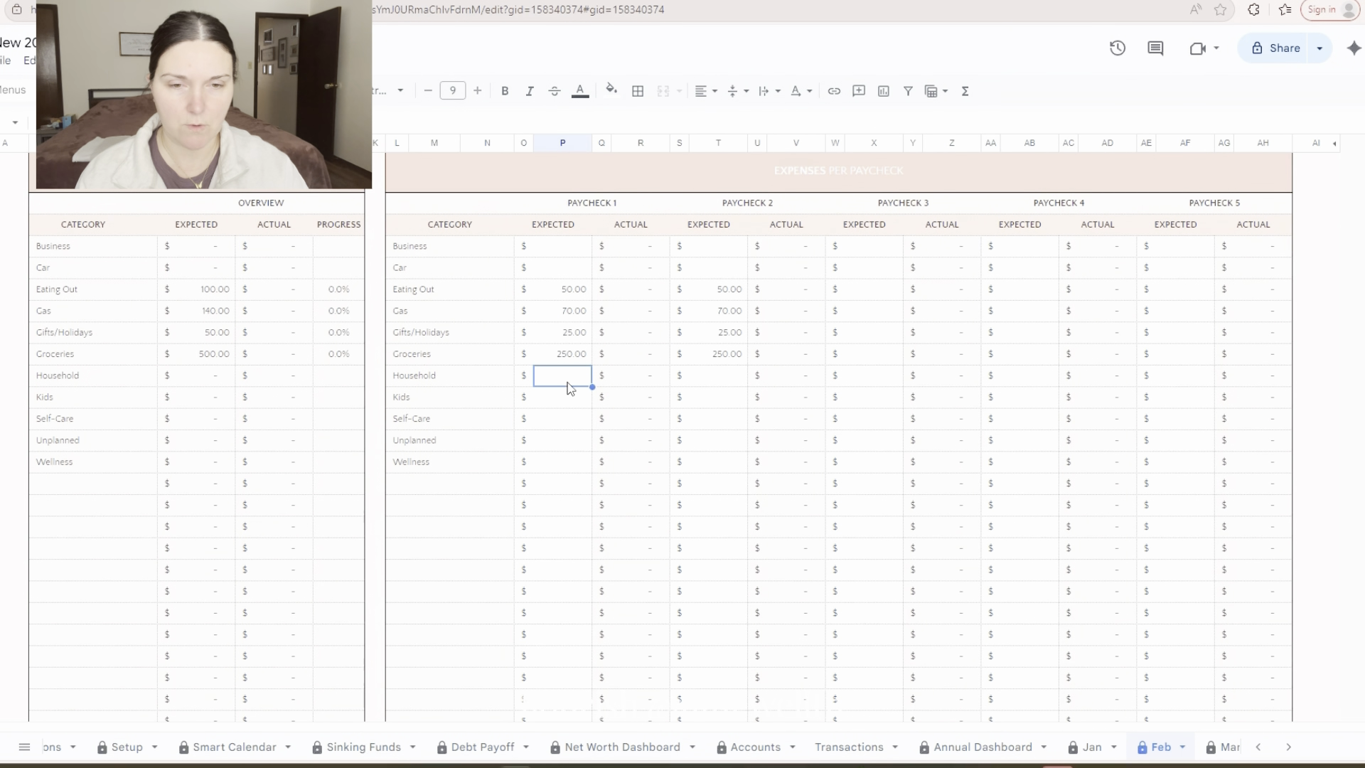
pyautogui.write('20')
pyautogui.press('Right')
pyautogui.press('Right')
pyautogui.press('Right')
pyautogui.press('Right')
pyautogui.write('20')
pyautogui.press('Left')
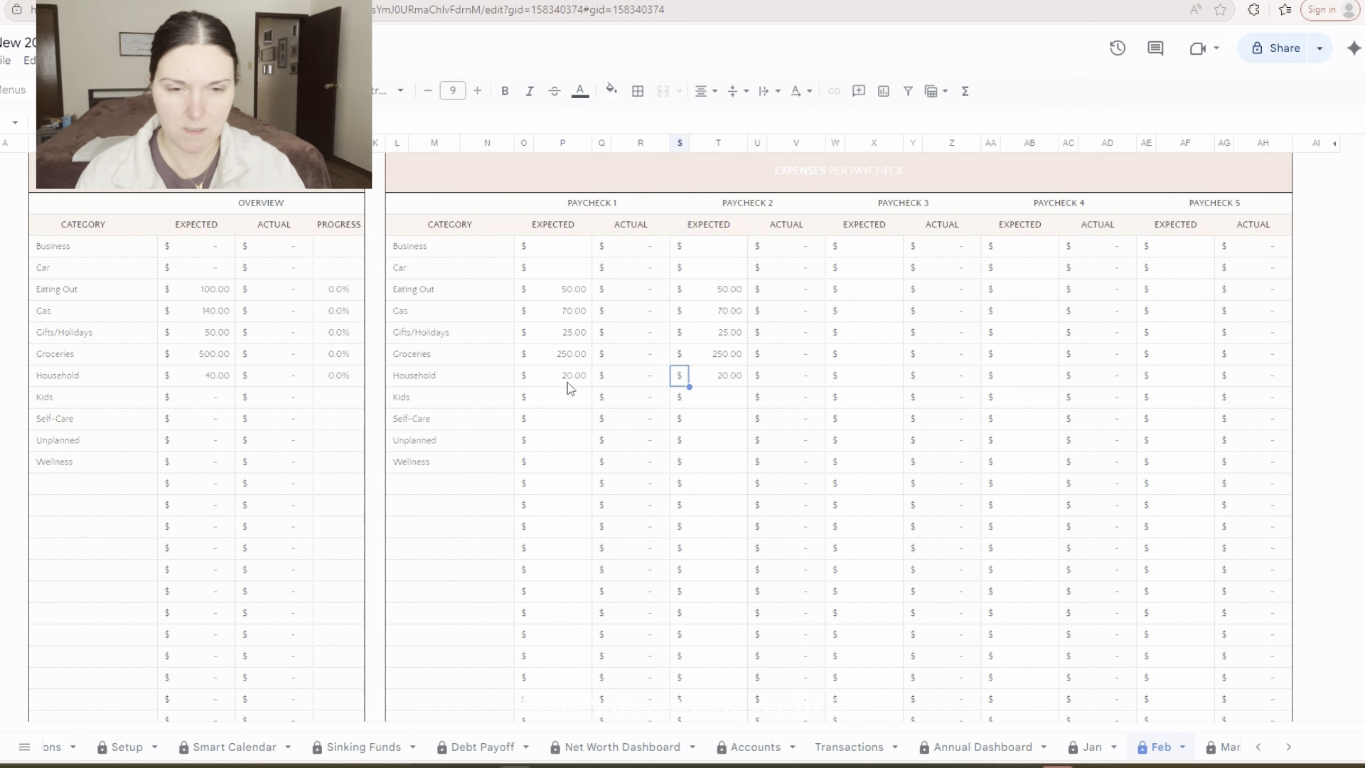
# Set the expected Kids expense to 10 for Paychecks 1 and 2
pyautogui.press('Down')
pyautogui.press('Left')
pyautogui.press('Left')
pyautogui.press('Left')
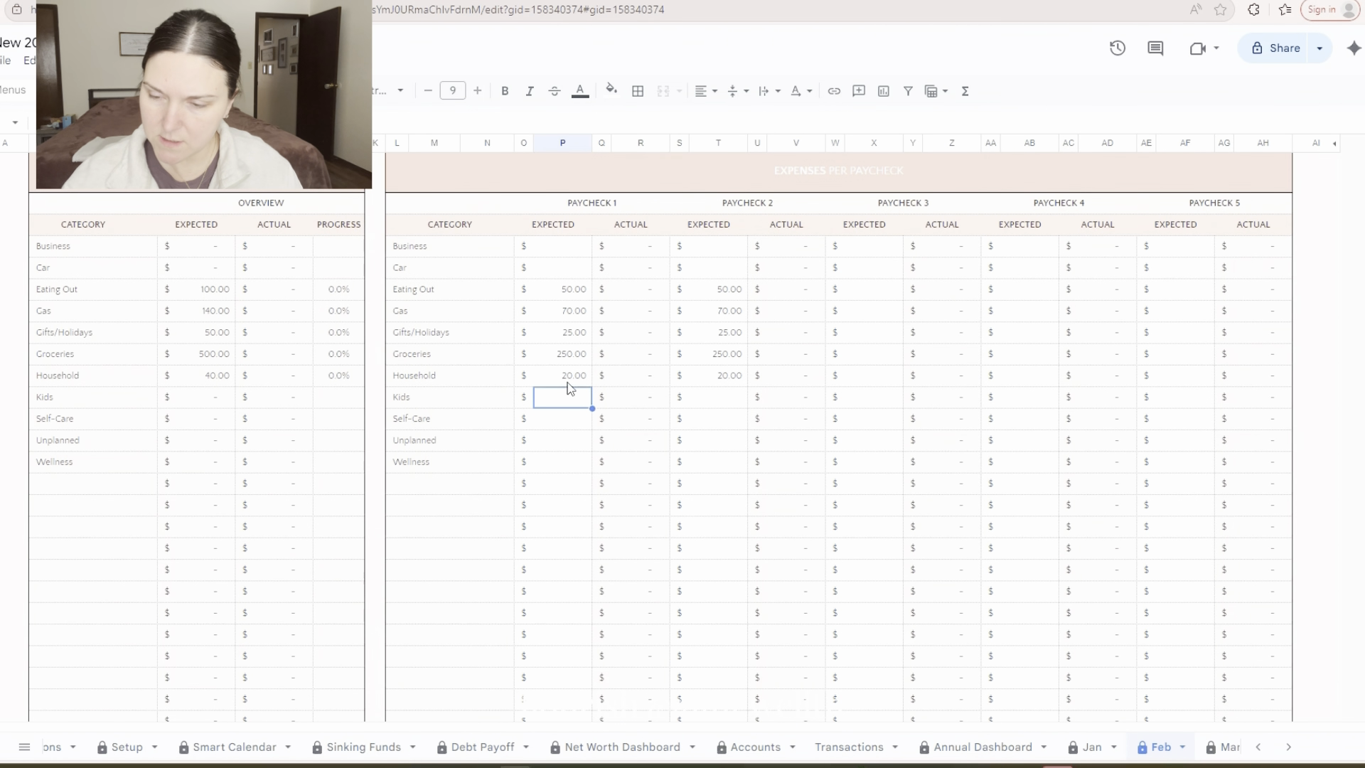
pyautogui.write('10')
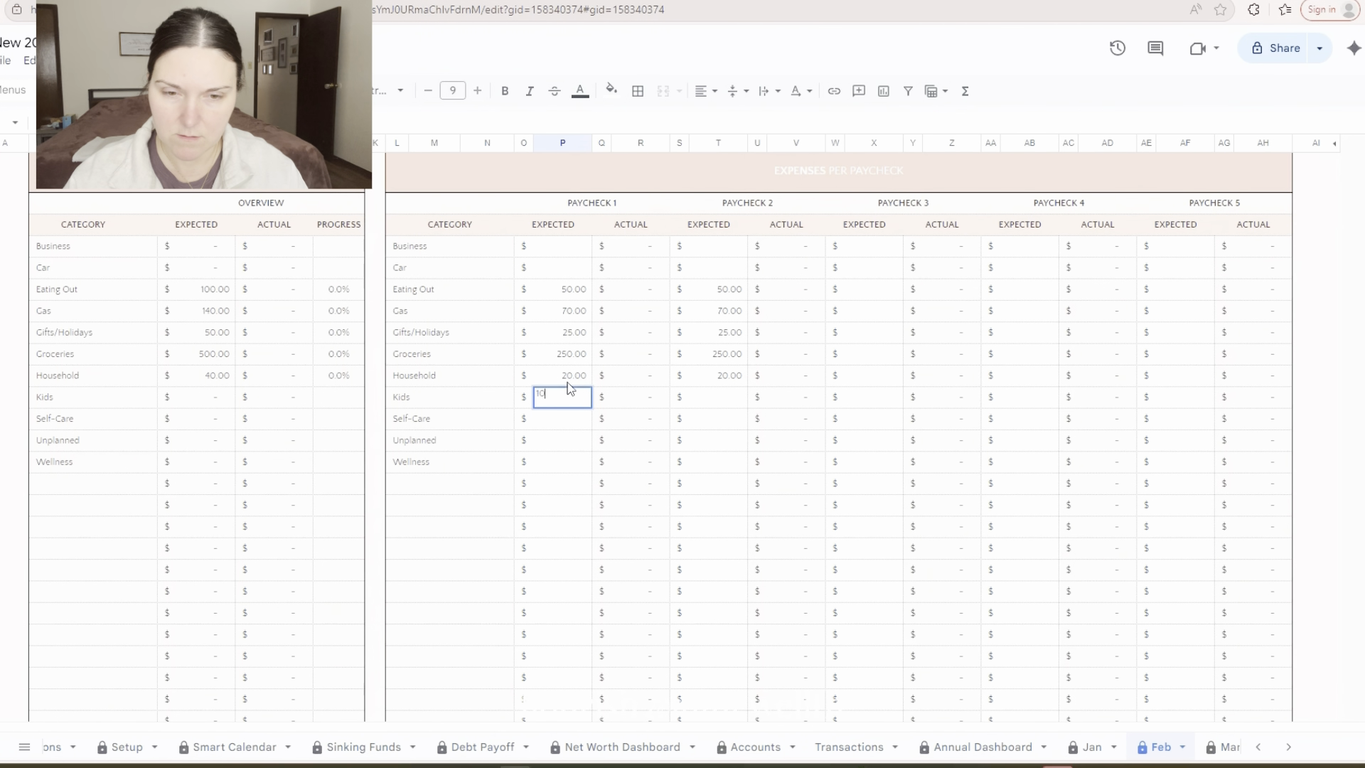
pyautogui.press('Right')
pyautogui.press('Right')
pyautogui.press('Right')
pyautogui.press('Right')
pyautogui.write('10')
pyautogui.press('Return')
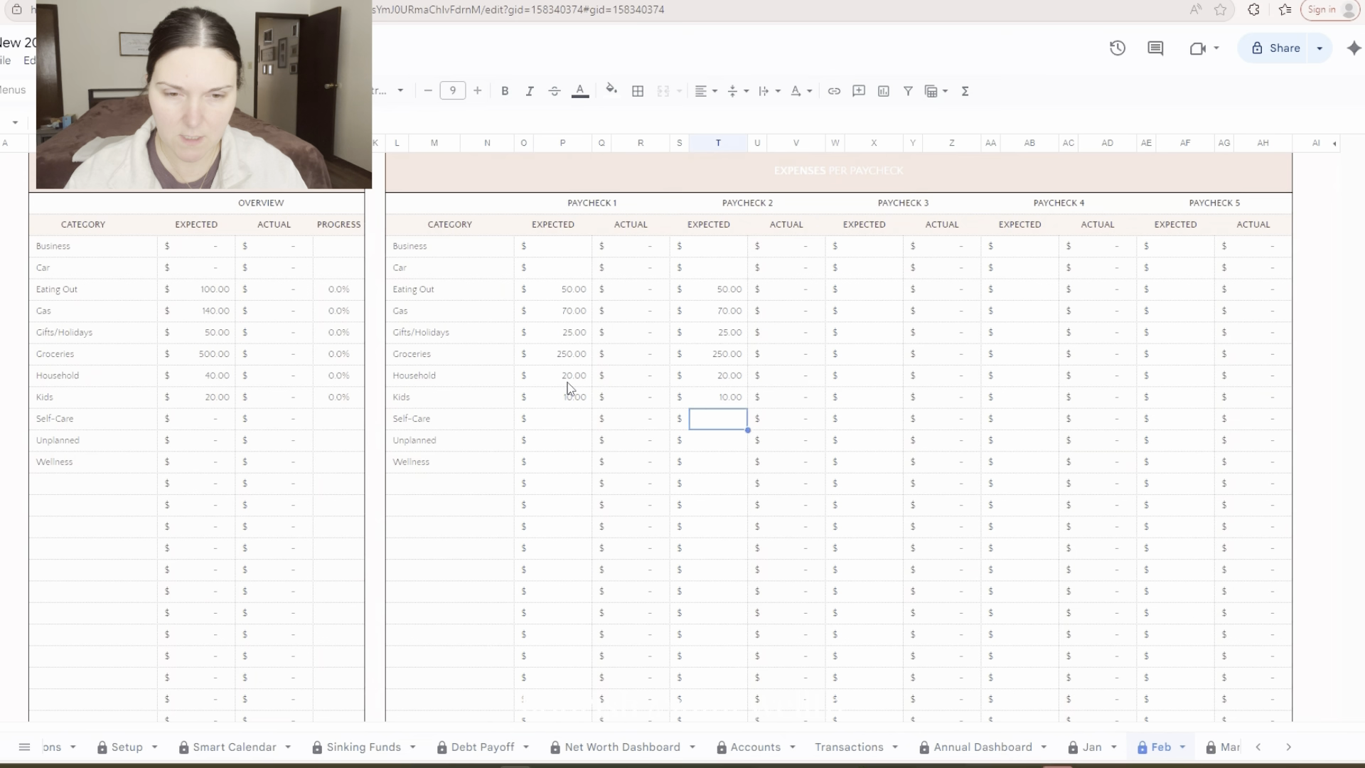
# Set the expected Self-Care expense to 10 for Paychecks 1 and 2
pyautogui.press('Left')
pyautogui.press('Left')
pyautogui.press('Left')
pyautogui.press('Left')
pyautogui.write('10')
pyautogui.press('Right')
pyautogui.press('Right')
pyautogui.press('Right')
pyautogui.press('Right')
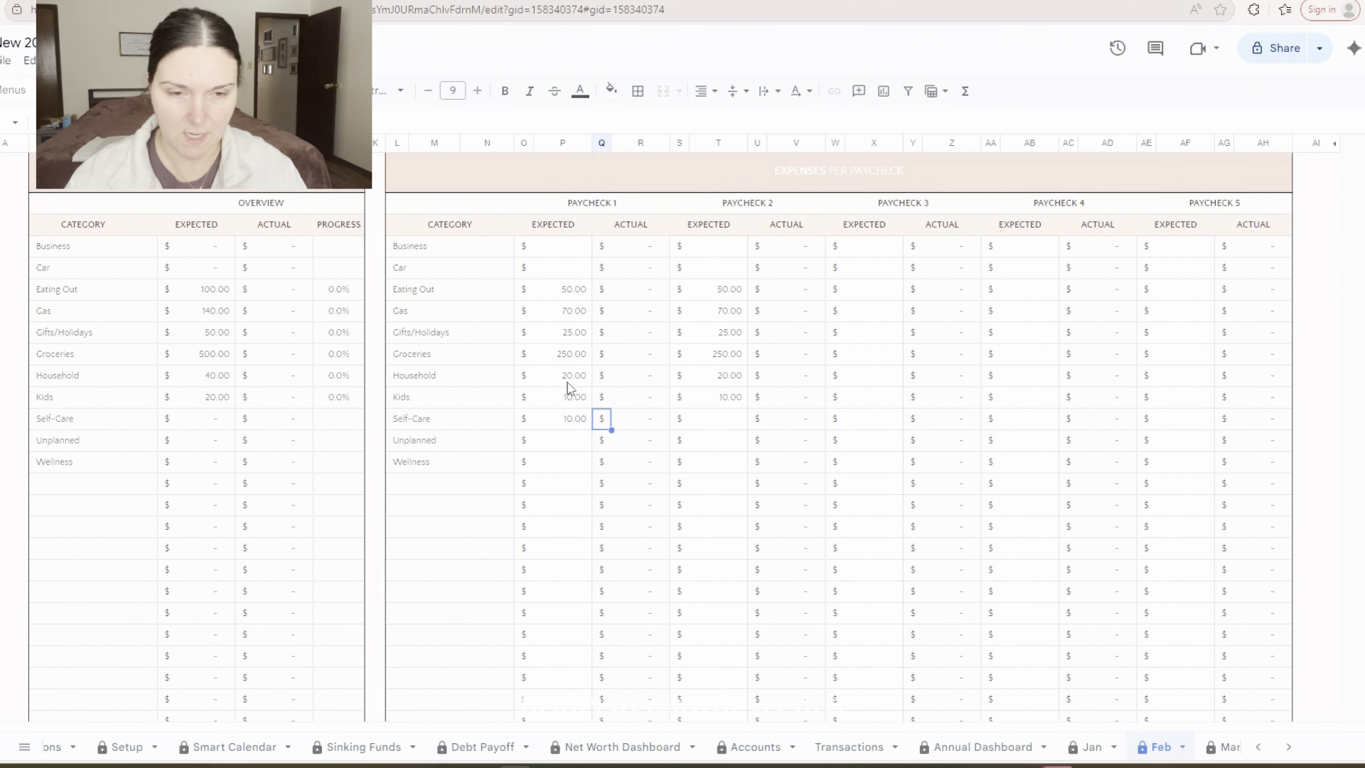
pyautogui.write('10')
pyautogui.press('Return')
# Leave the Unplanned row blank and set the expected Wellness expense to 36 for Paycheck 1
pyautogui.press('Left')
pyautogui.press('Left')
pyautogui.press('Left')
pyautogui.press('Left')
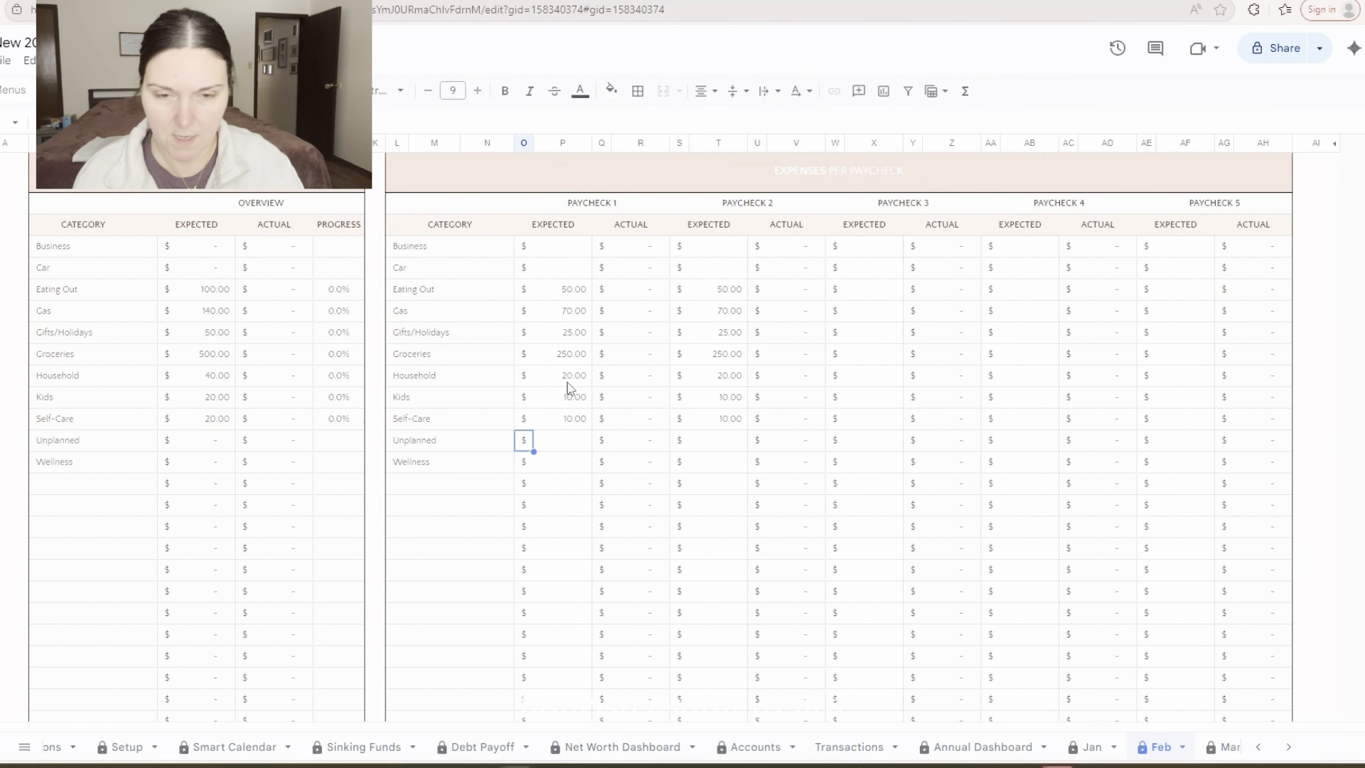
pyautogui.press('Down')
pyautogui.press('Right')
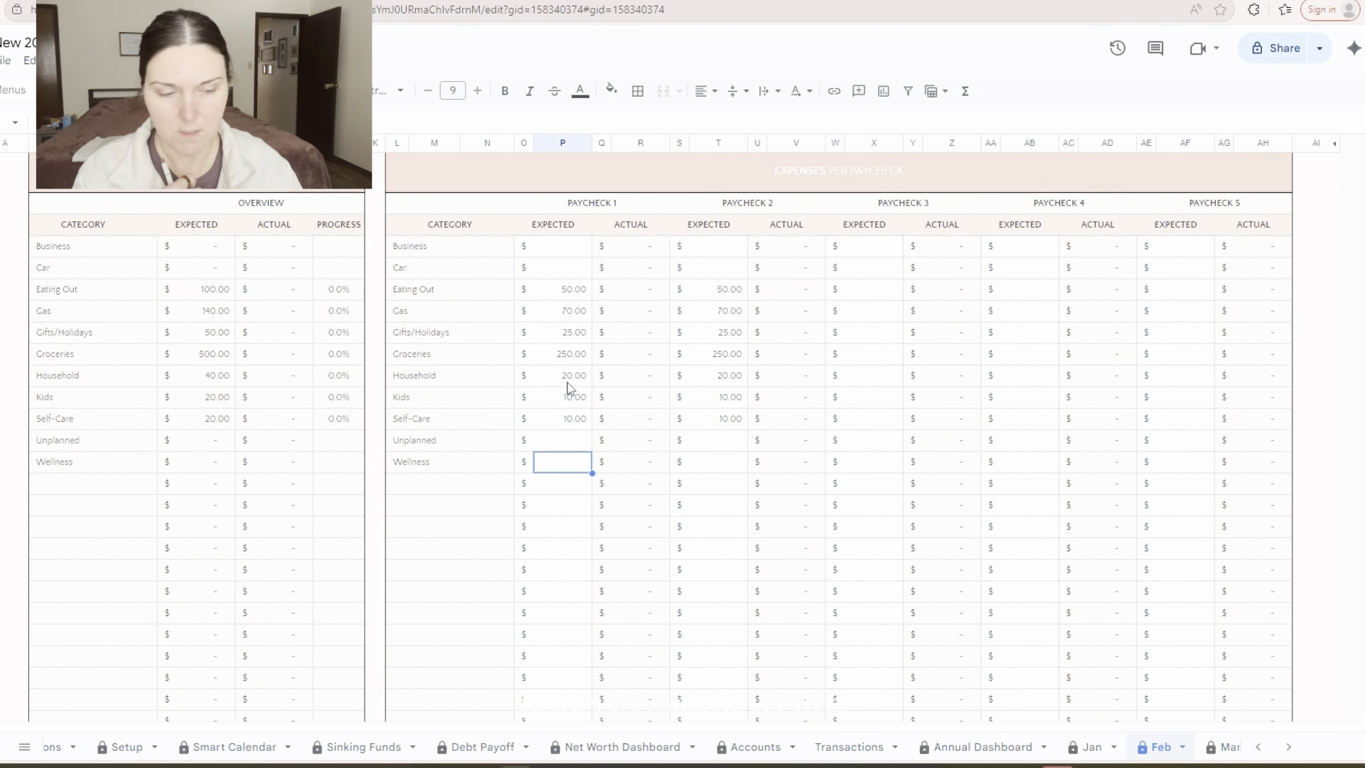
pyautogui.write('36')
pyautogui.press('Tab')
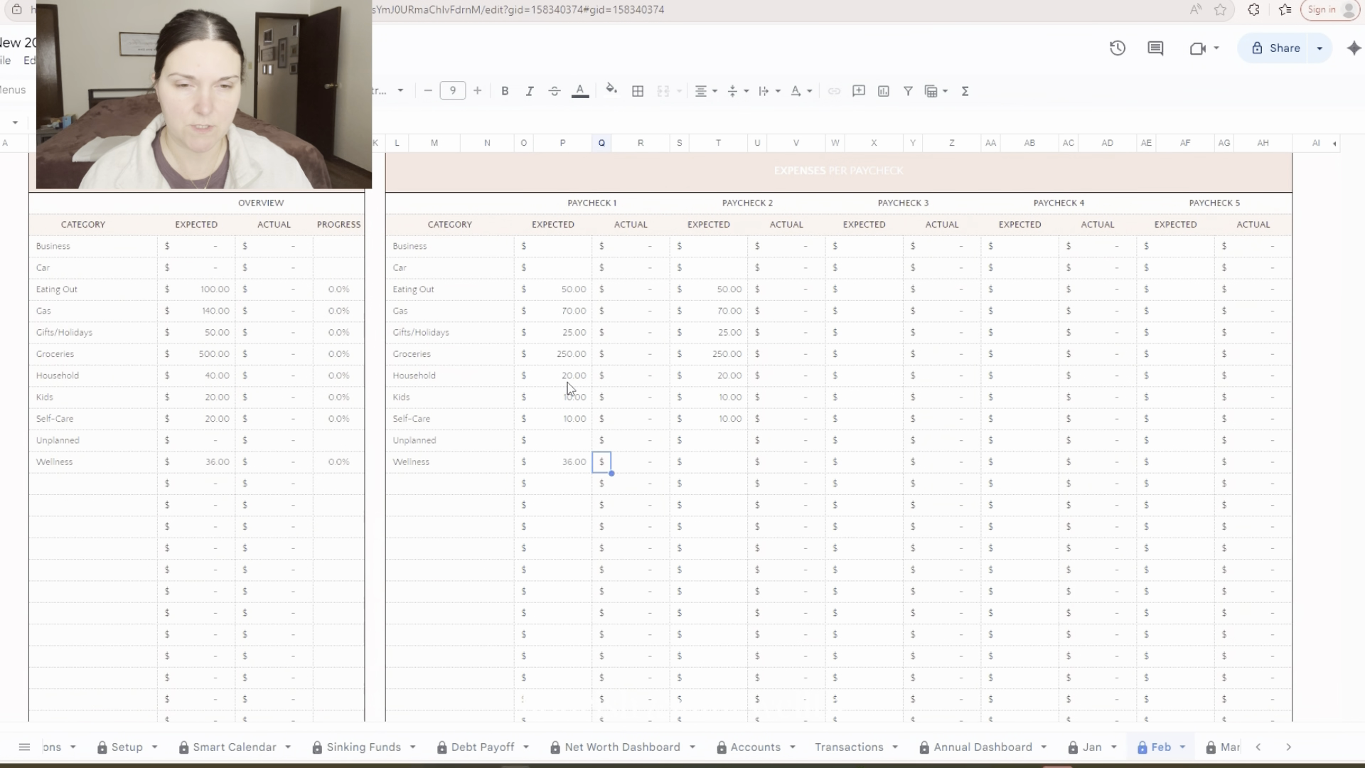
# Review the expense totals, the expected total leftover per paycheck in the cash flow summary, and the unallocated income
pyautogui.scroll(-20, 565, 388)
pyautogui.scroll(15, 540, 394)
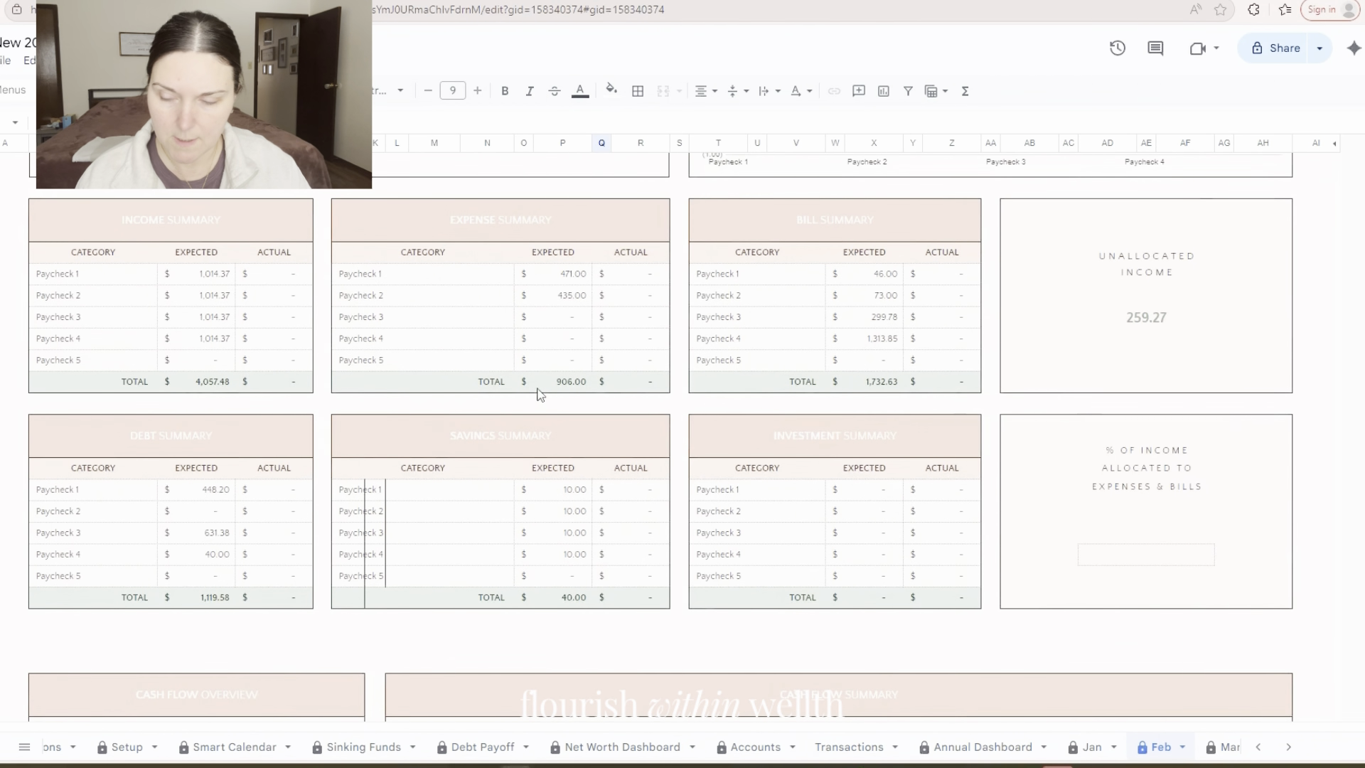
pyautogui.scroll(-5, 540, 395)
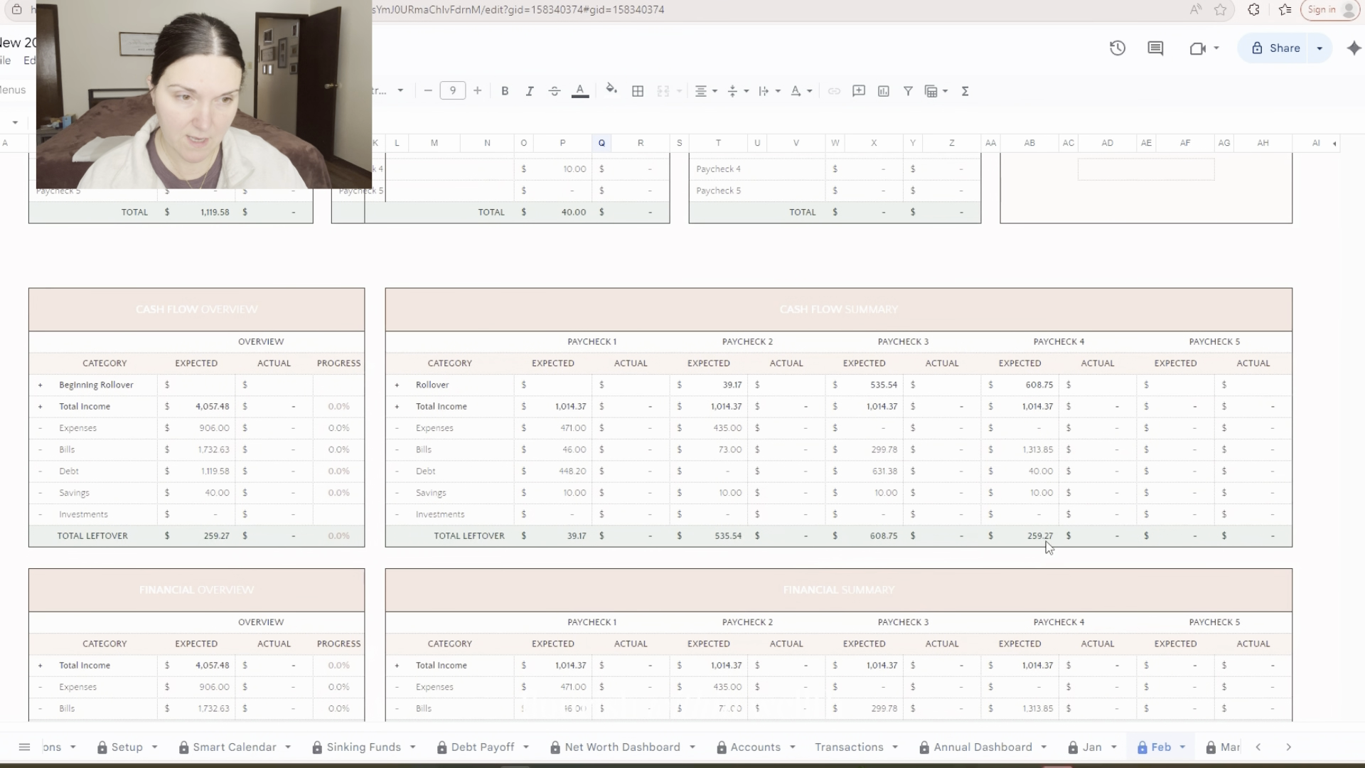
pyautogui.scroll(6, 1045, 547)
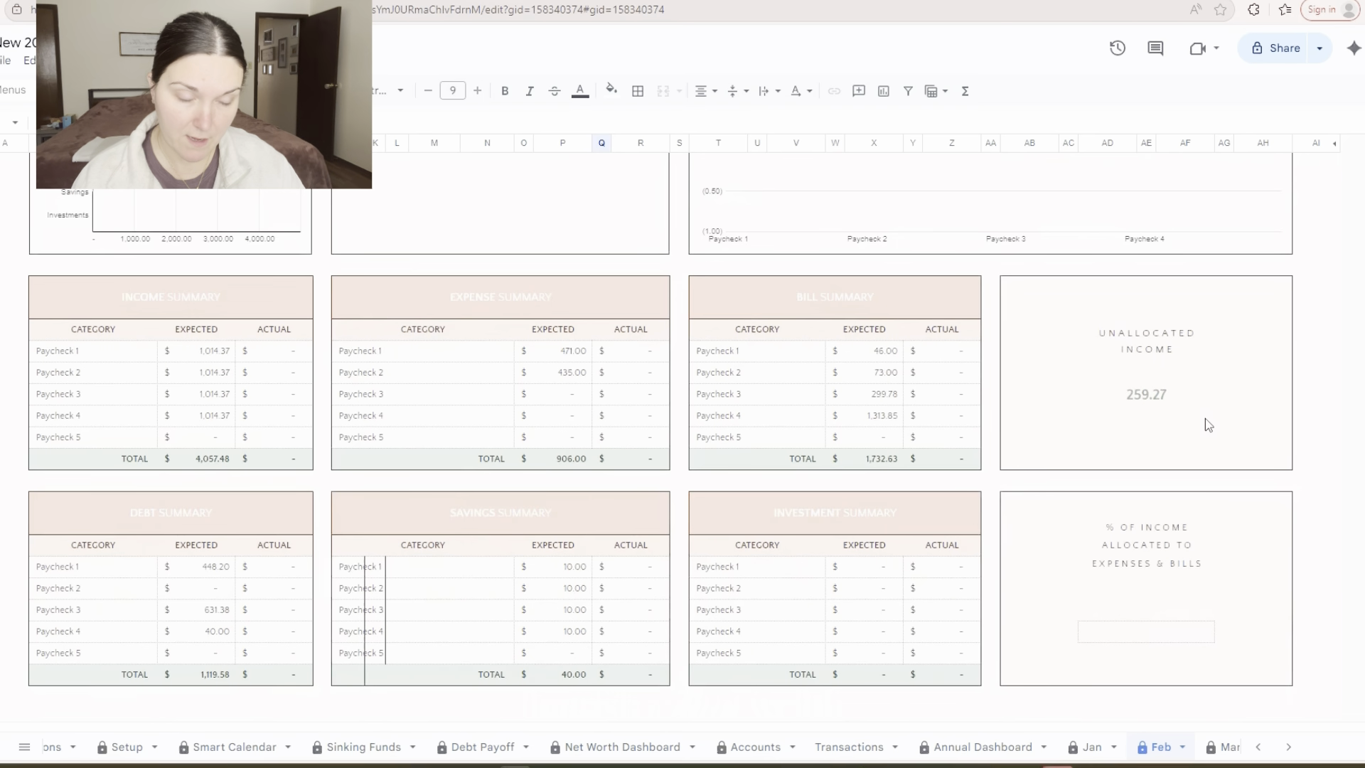
pyautogui.click(1149, 404)
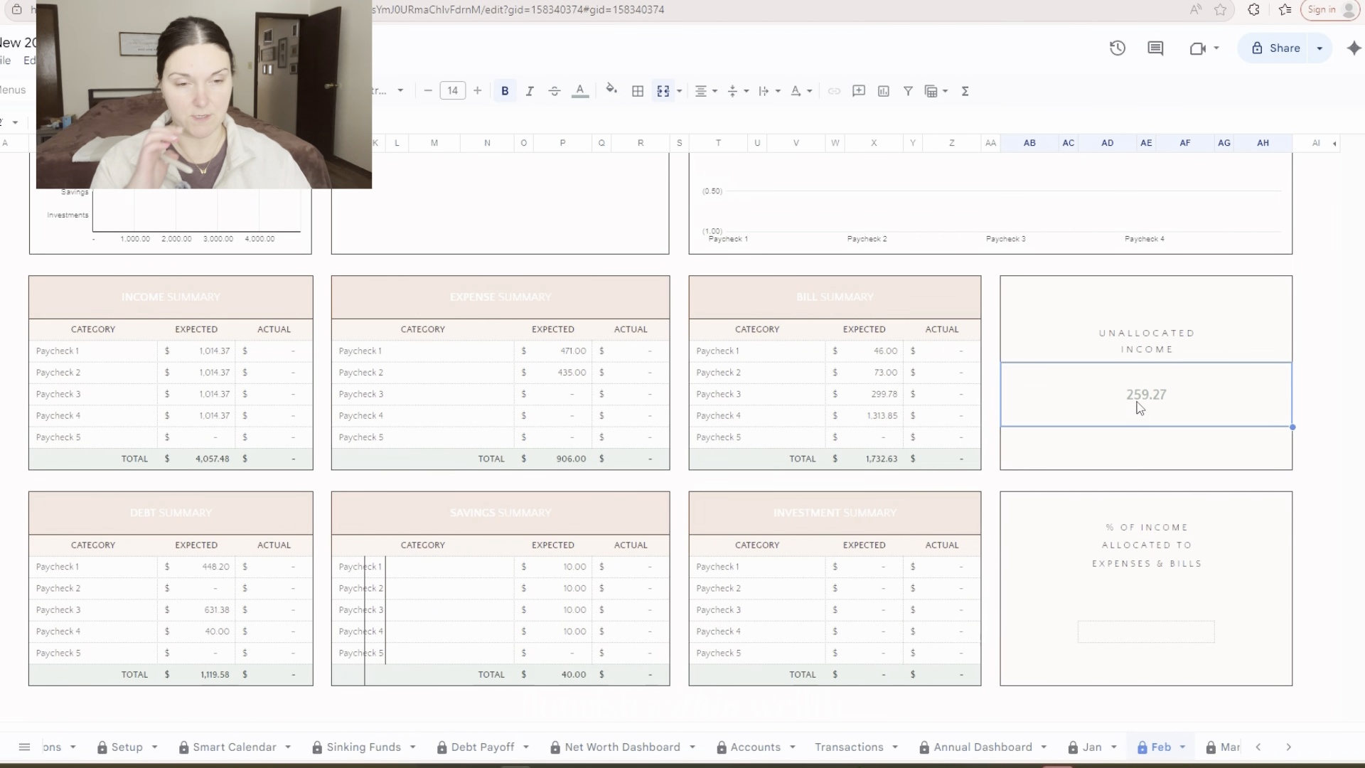
# In the savings per paycheck table, set the expected Yearly Savings Challenge Fund to 10 for Paycheck 1 and 53 for Paycheck 2
pyautogui.scroll(-10, 1087, 391)
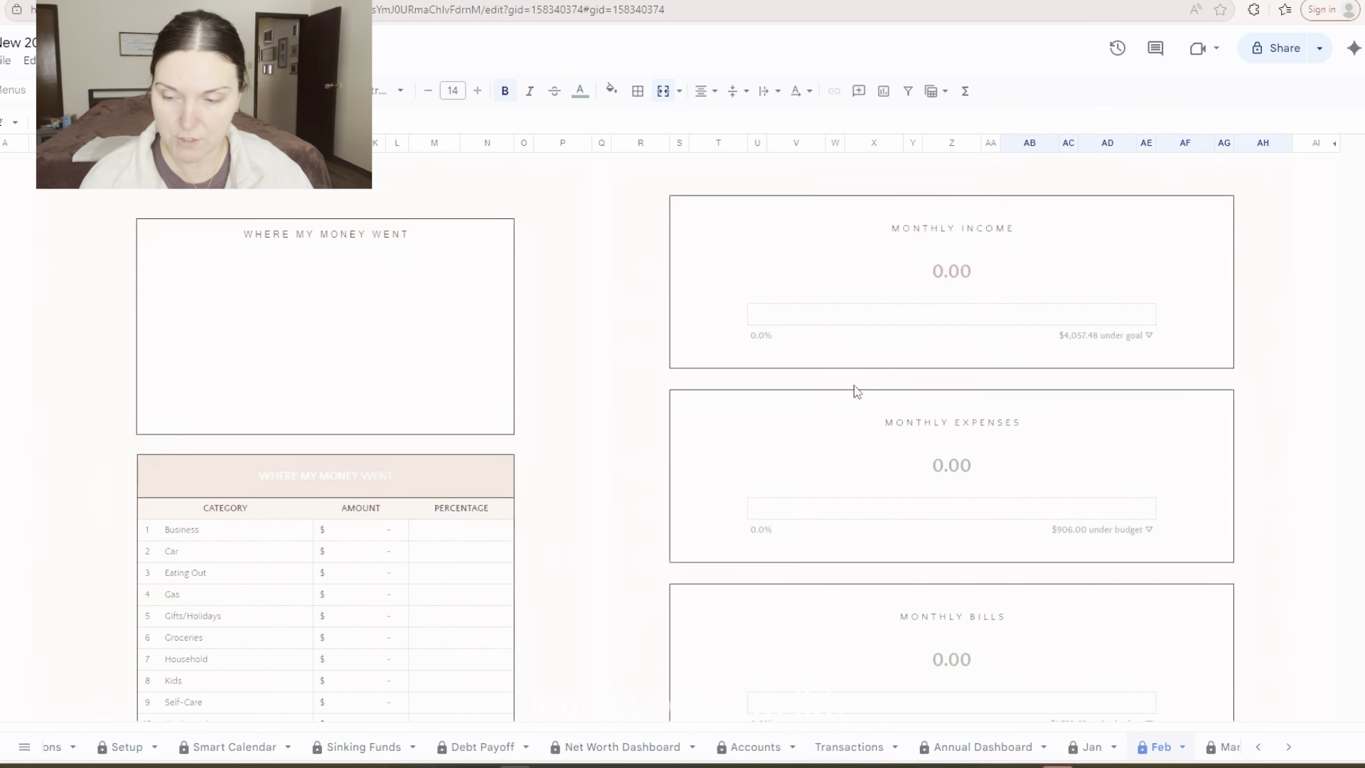
pyautogui.scroll(-15, 853, 386)
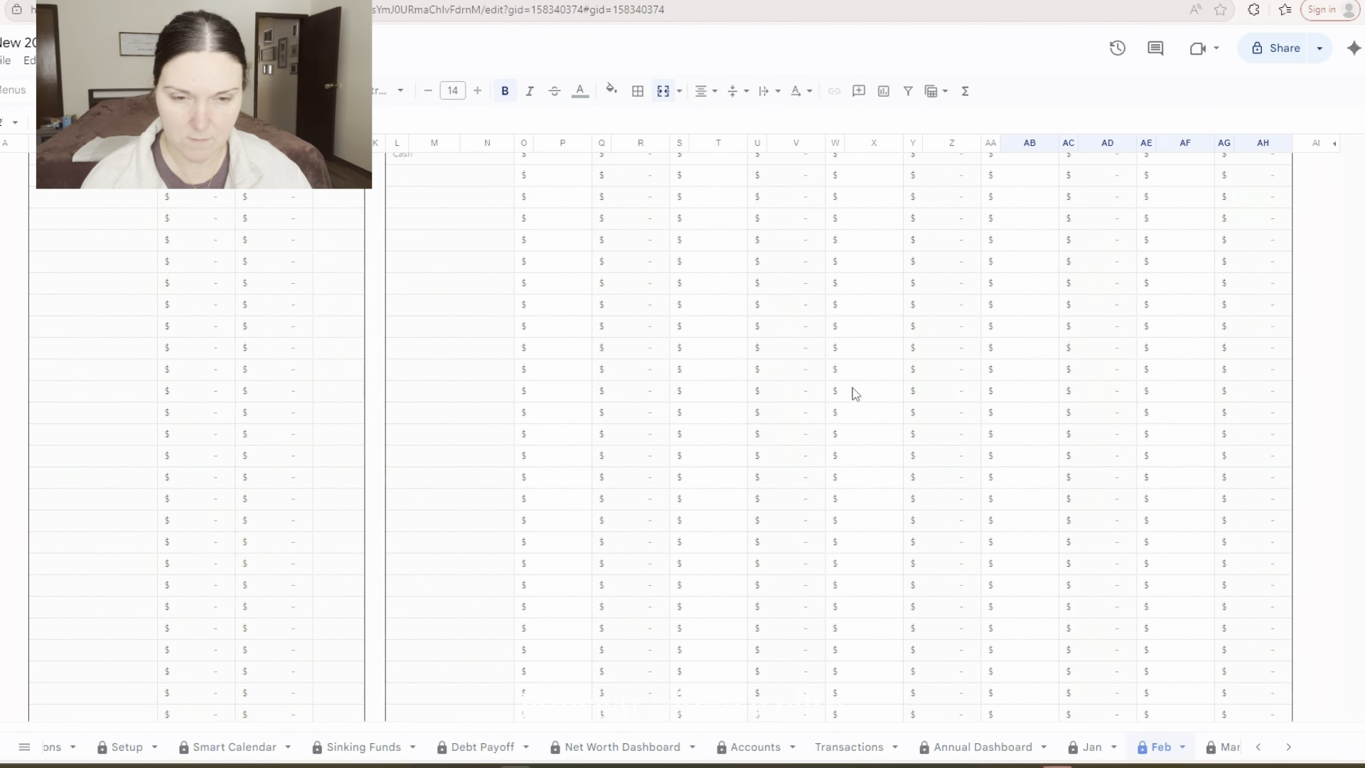
pyautogui.scroll(-15, 851, 387)
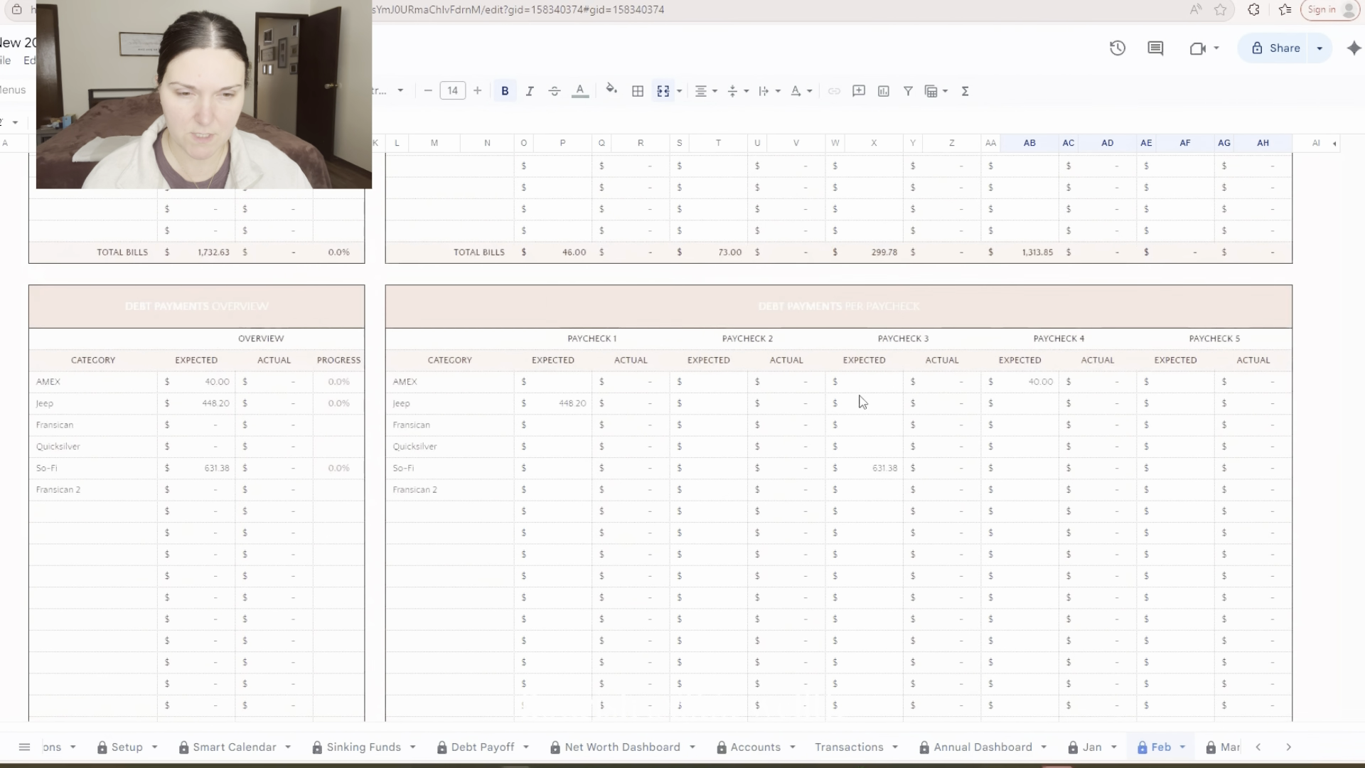
pyautogui.scroll(-20, 862, 403)
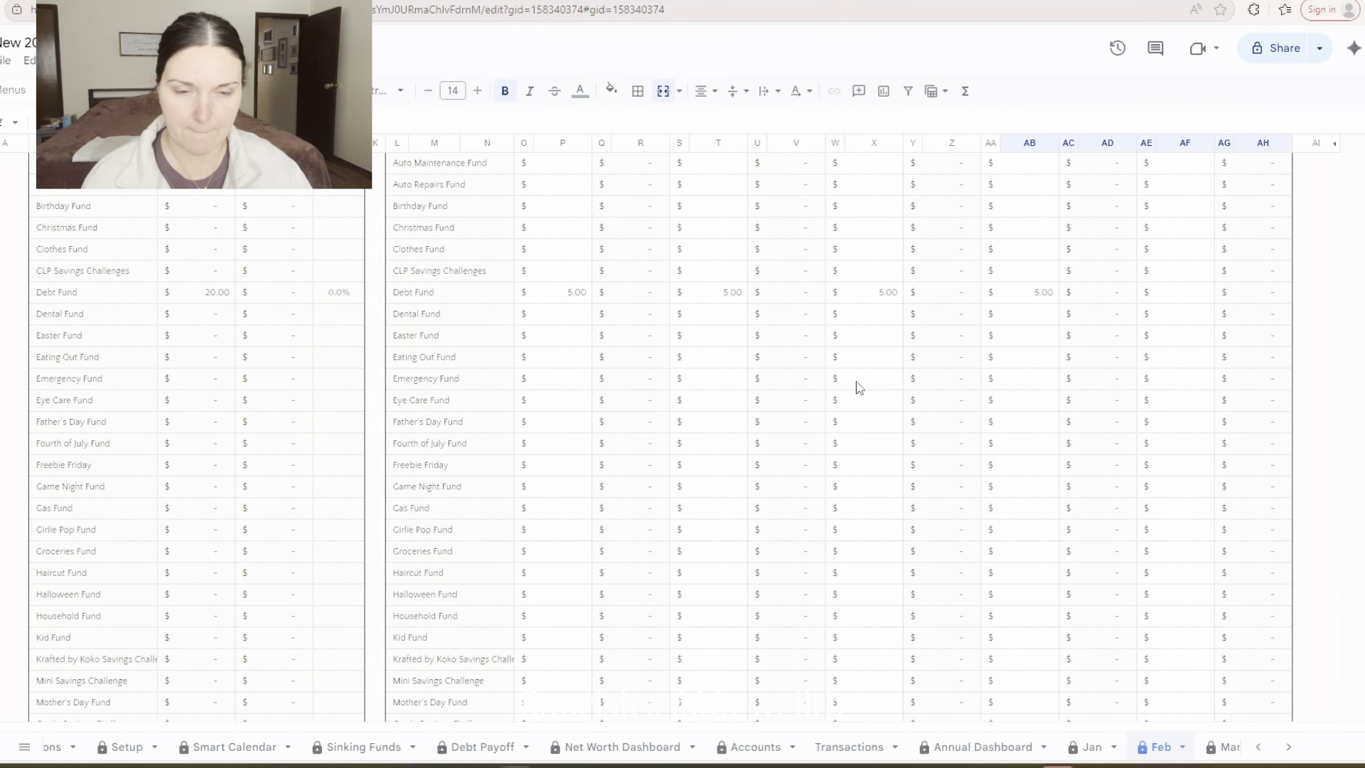
pyautogui.scroll(2, 858, 388)
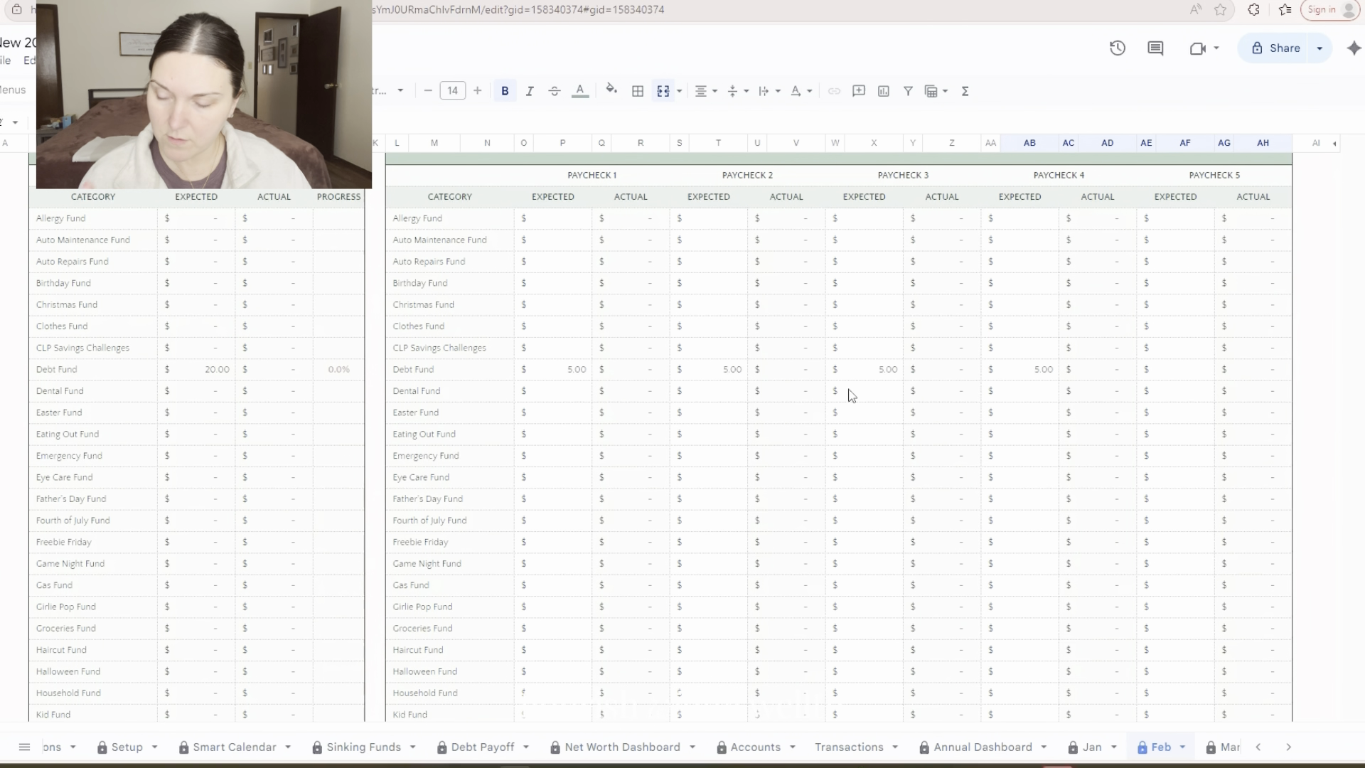
pyautogui.scroll(-12, 852, 395)
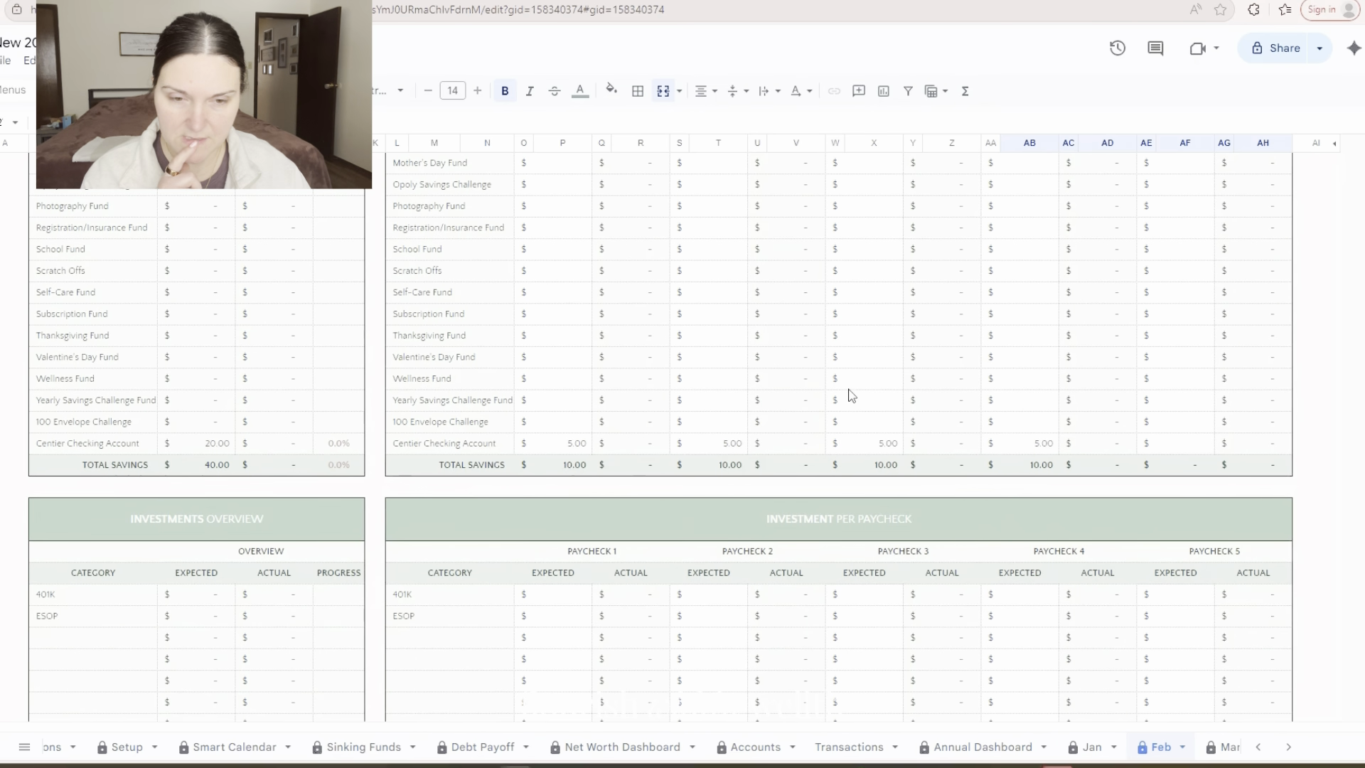
pyautogui.click(558, 405)
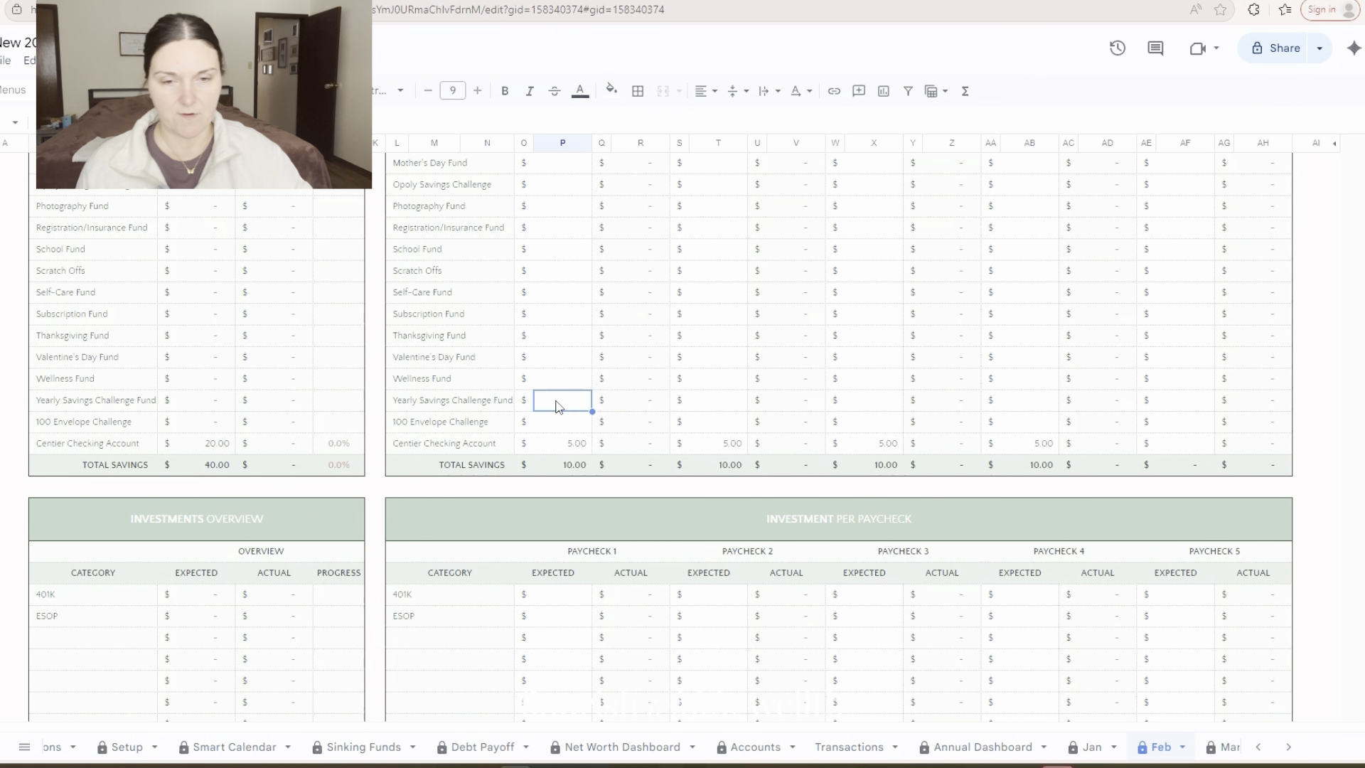
pyautogui.write('10')
pyautogui.press('Tab')
pyautogui.press('Tab')
pyautogui.press('Tab')
pyautogui.press('Tab')
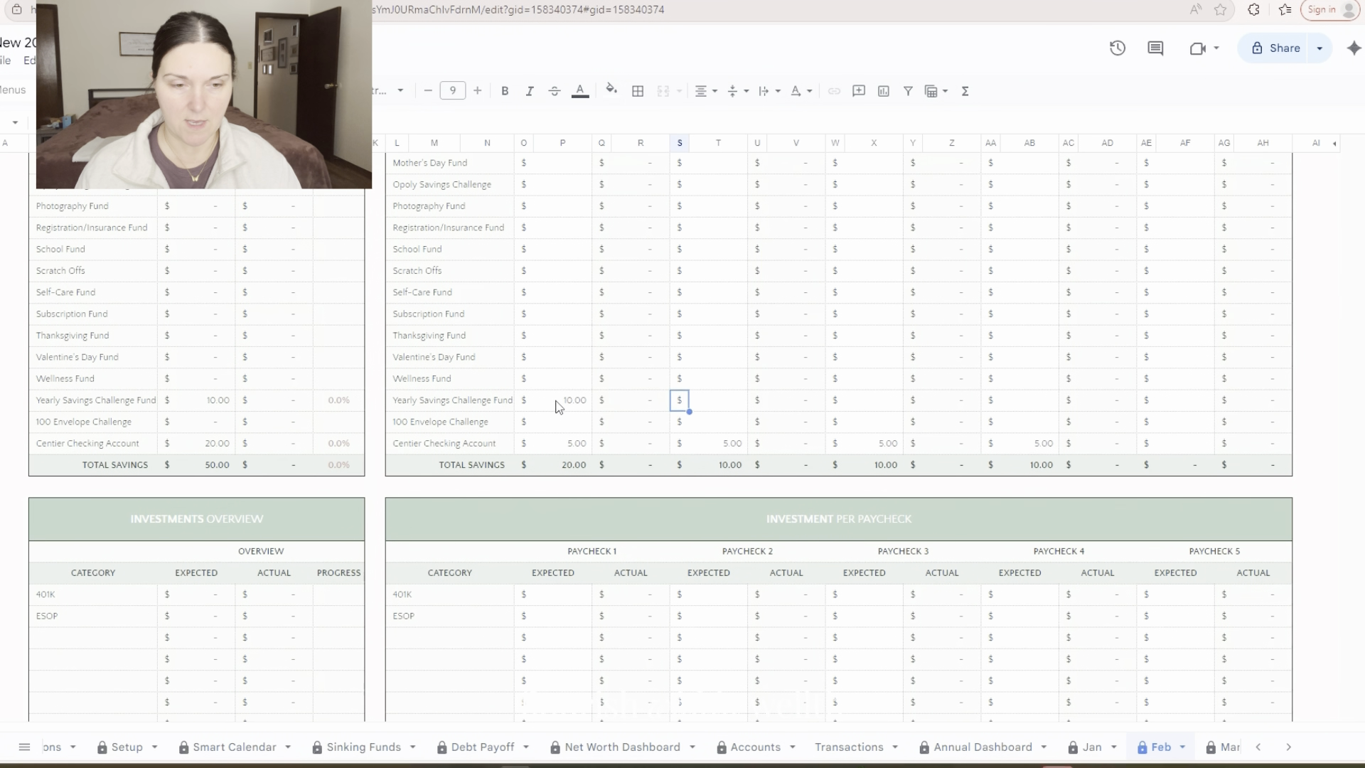
pyautogui.write('53')
pyautogui.press('Return')
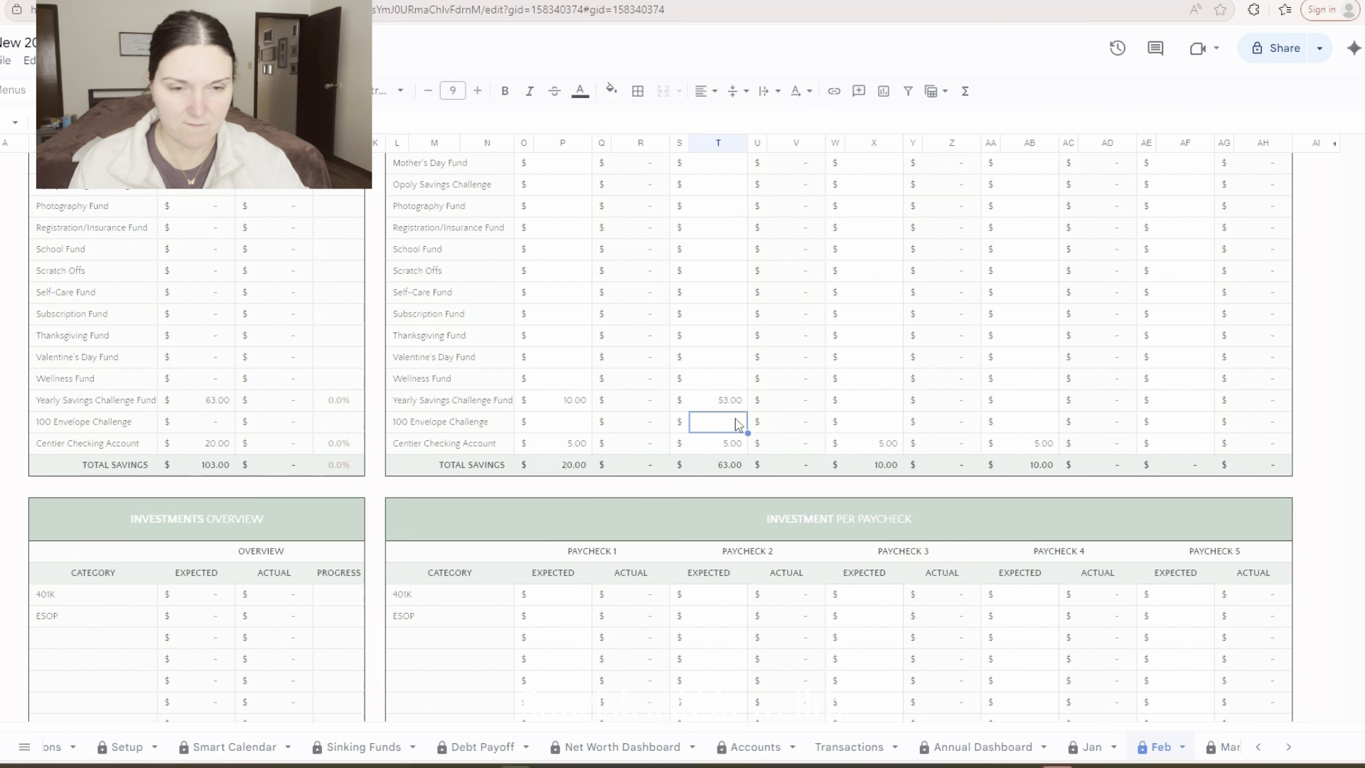
# Set the expected 100 Envelope Challenge and Mini Savings Challenge savings to 15 each for Paycheck 2
pyautogui.write('15')
pyautogui.press('Up')
pyautogui.press('Up')
pyautogui.press('Up')
pyautogui.press('Up')
pyautogui.press('Up')
pyautogui.press('Up')
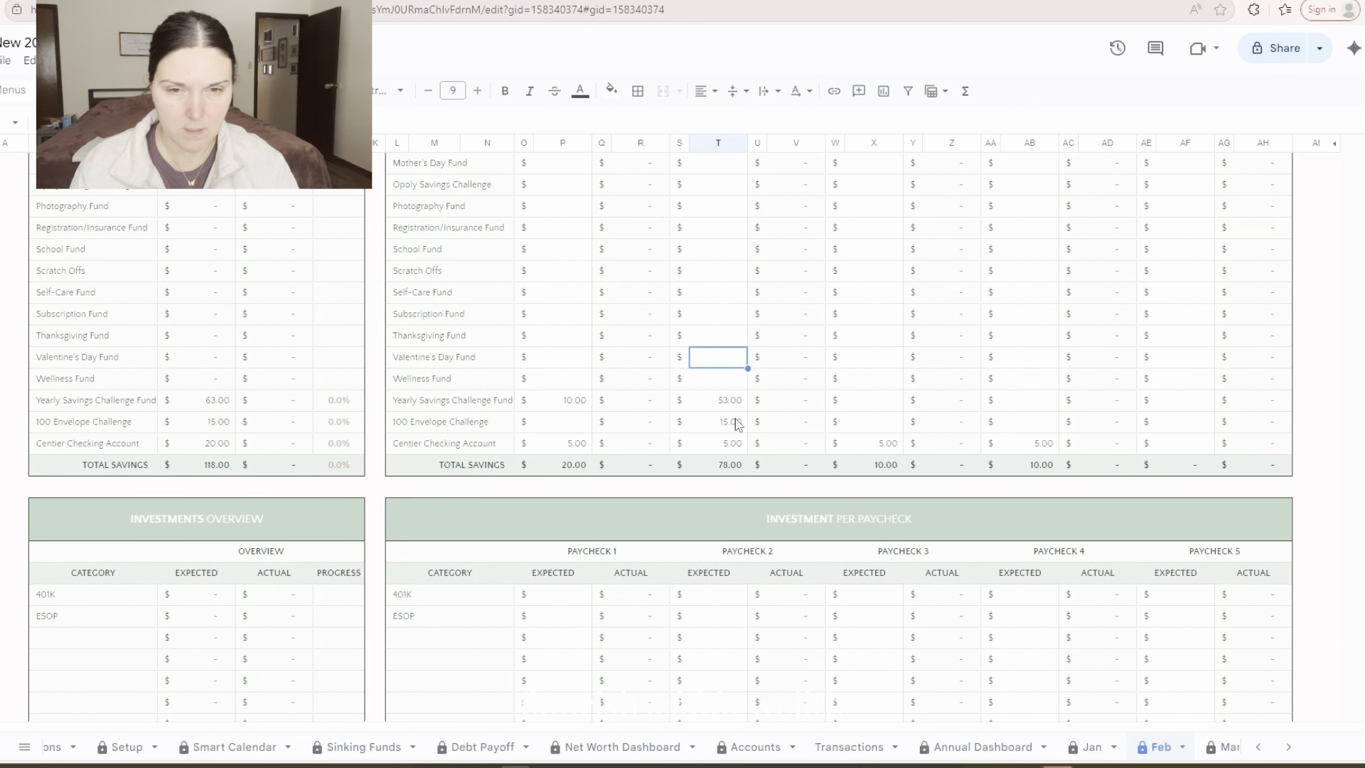
pyautogui.press('Up')
pyautogui.press('Up')
pyautogui.press('Up')
pyautogui.press('Up')
pyautogui.press('Up')
pyautogui.press('Up')
pyautogui.press('Up')
pyautogui.press('Up')
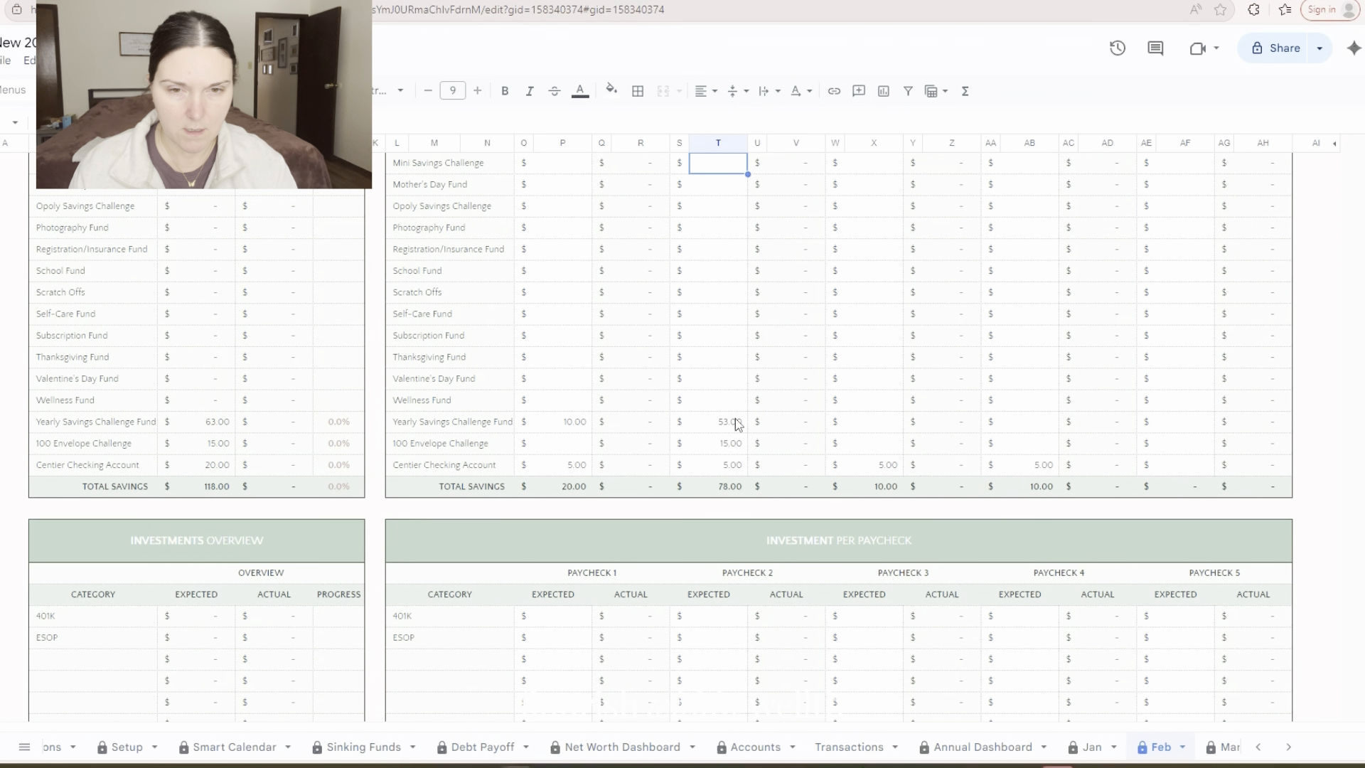
pyautogui.press('Down')
pyautogui.write('15')
pyautogui.press('Return')
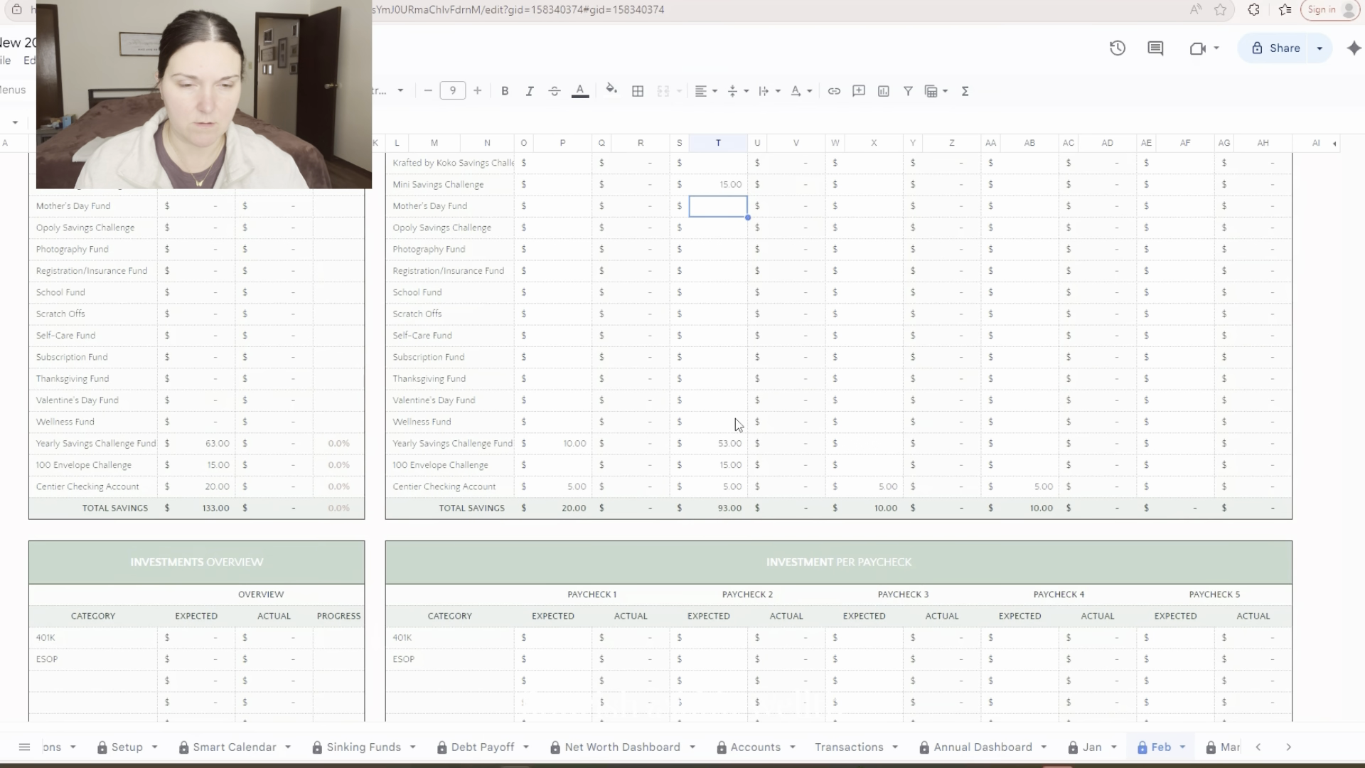
# Check the unallocated income in the February summary against the updated savings amounts
pyautogui.scroll(10, 904, 463)
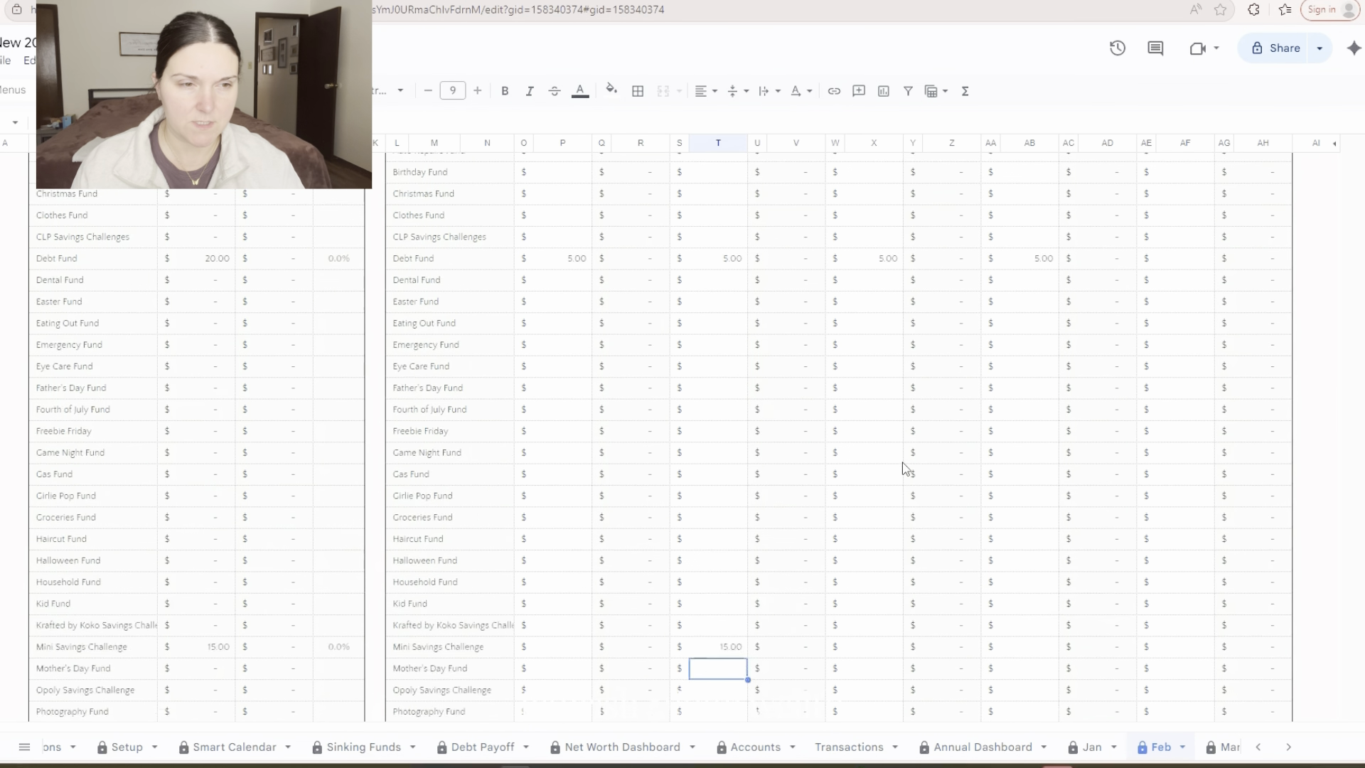
pyautogui.scroll(15, 904, 468)
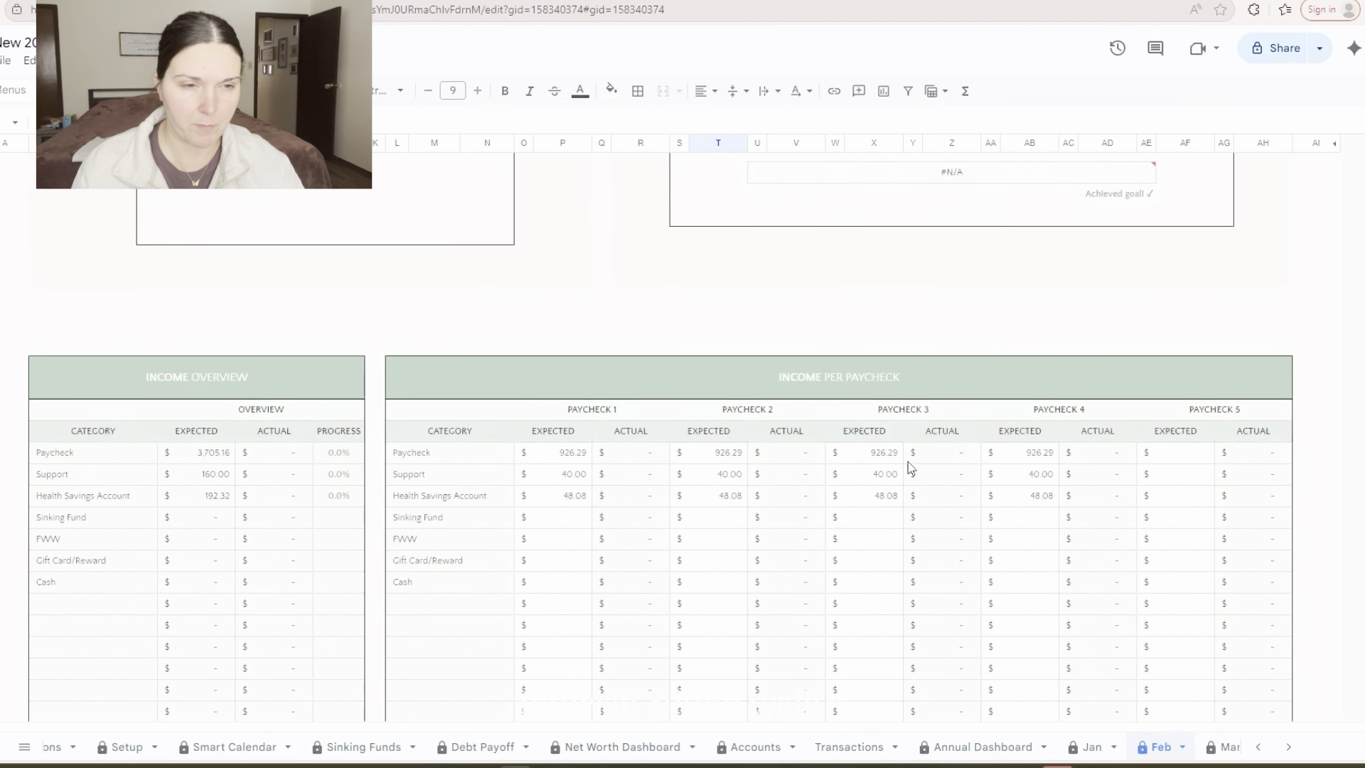
pyautogui.scroll(10, 909, 460)
pyautogui.scroll(-5, 909, 462)
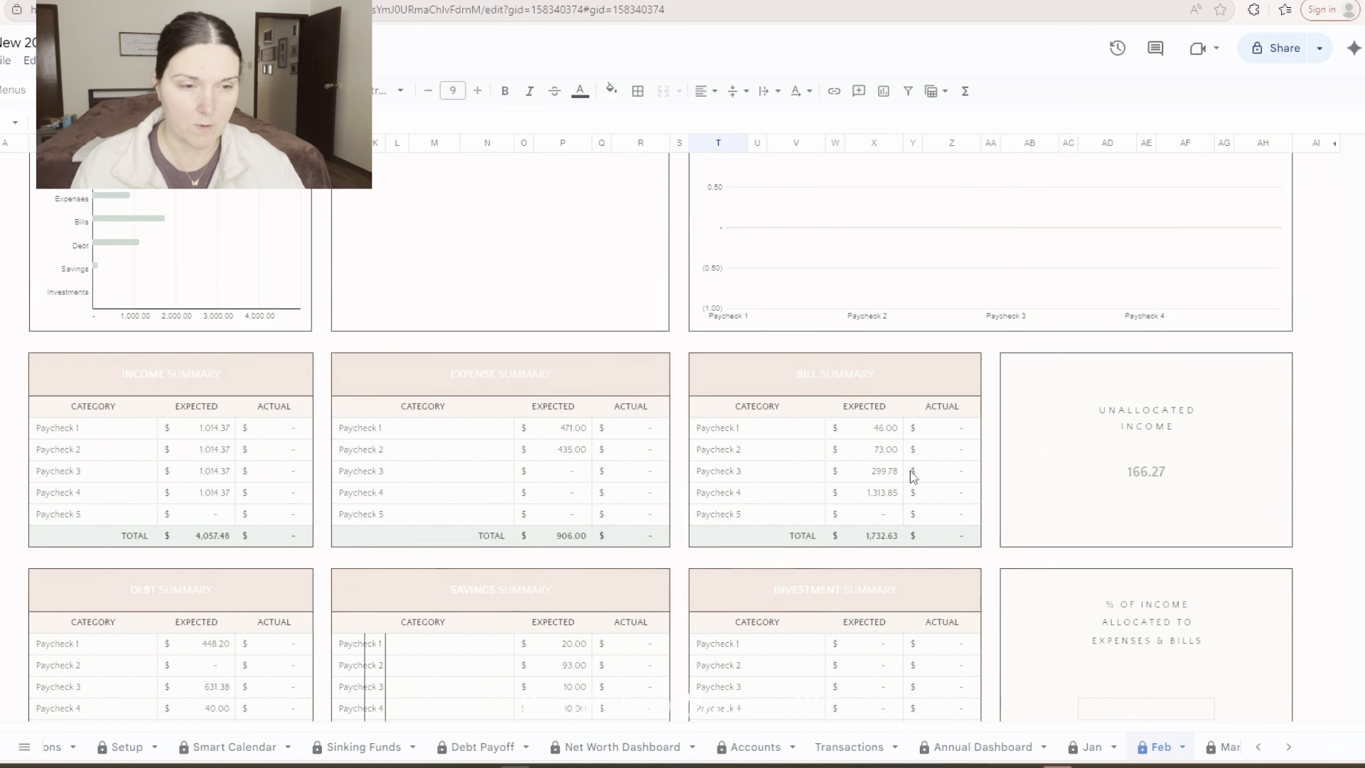
pyautogui.click(1167, 496)
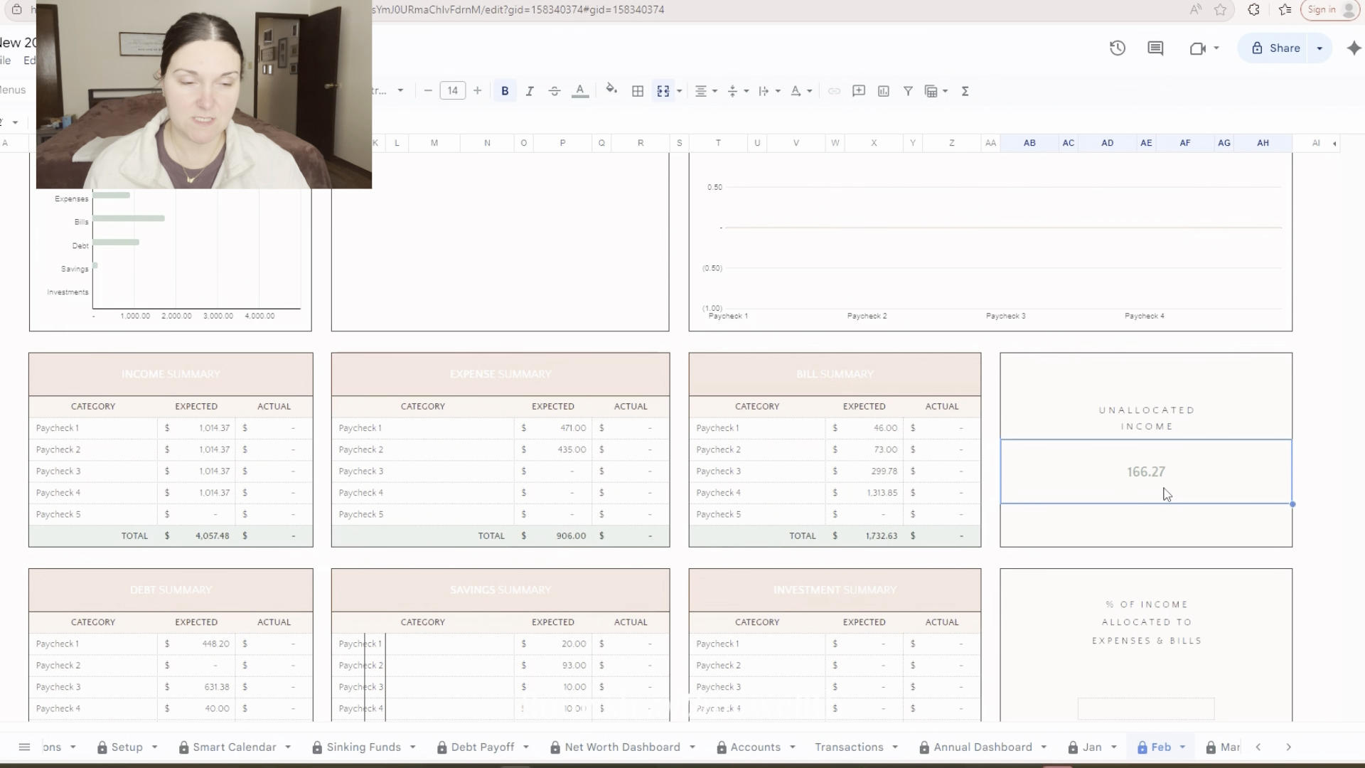